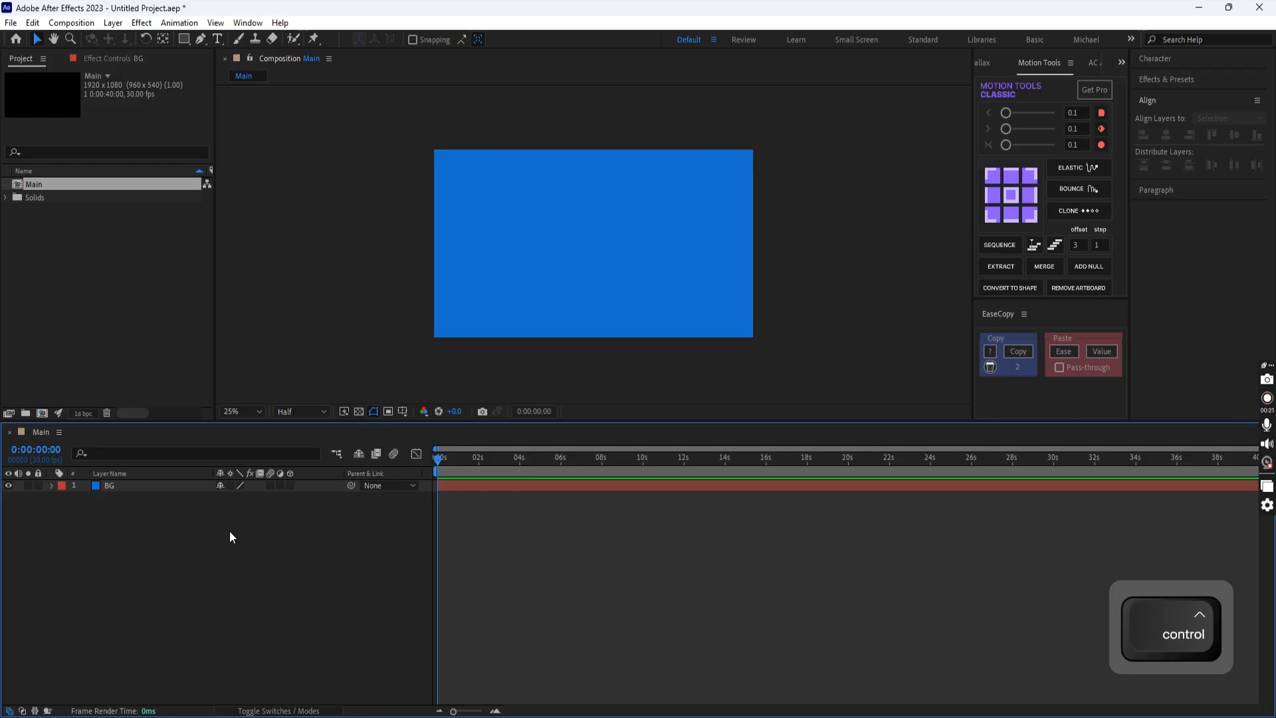
- Apply the Gradient Ramp effect to the BG layer
key("ctrl+space")
left_click(126, 480)
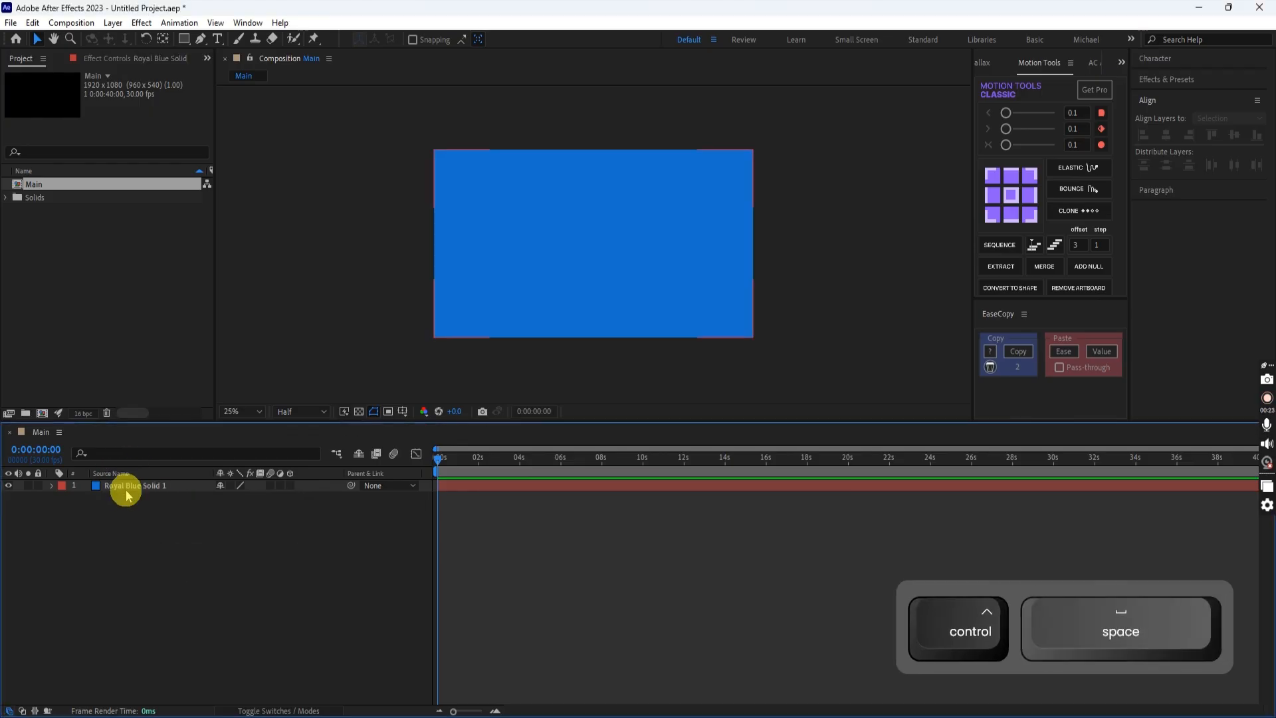
left_click(131, 486)
left_click(120, 473)
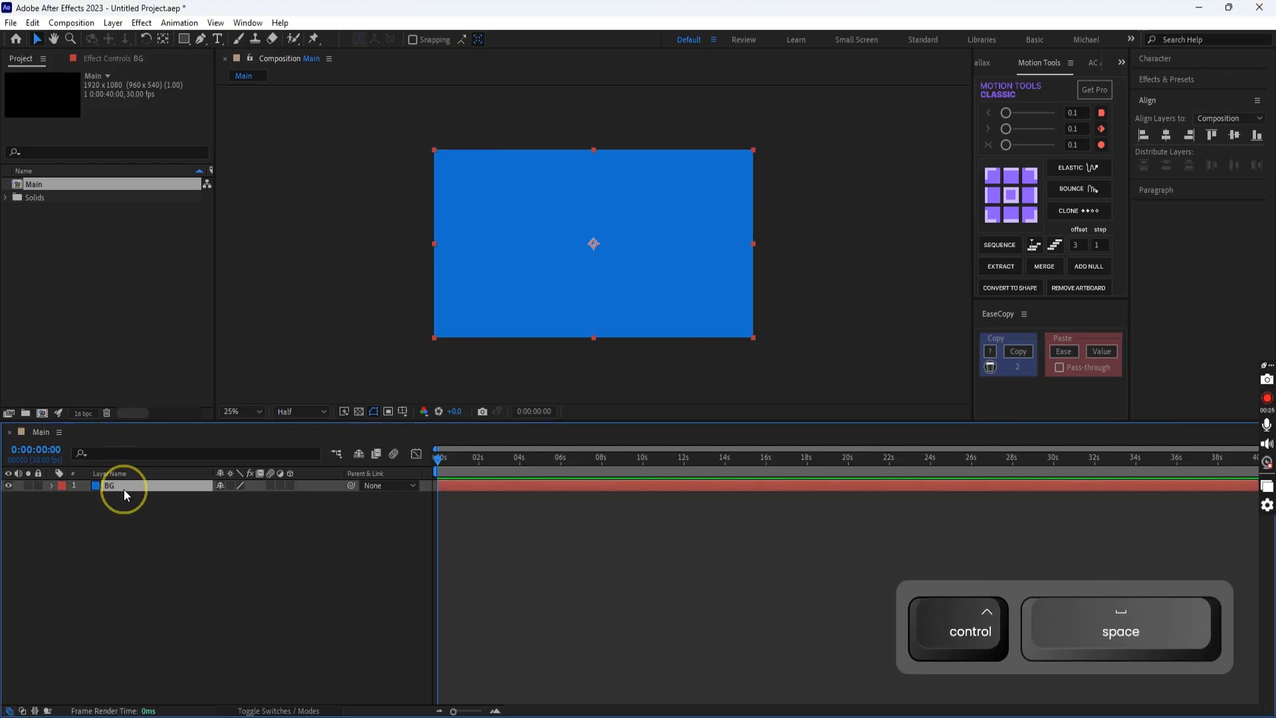
key("ctrl+space")
type("Glo")
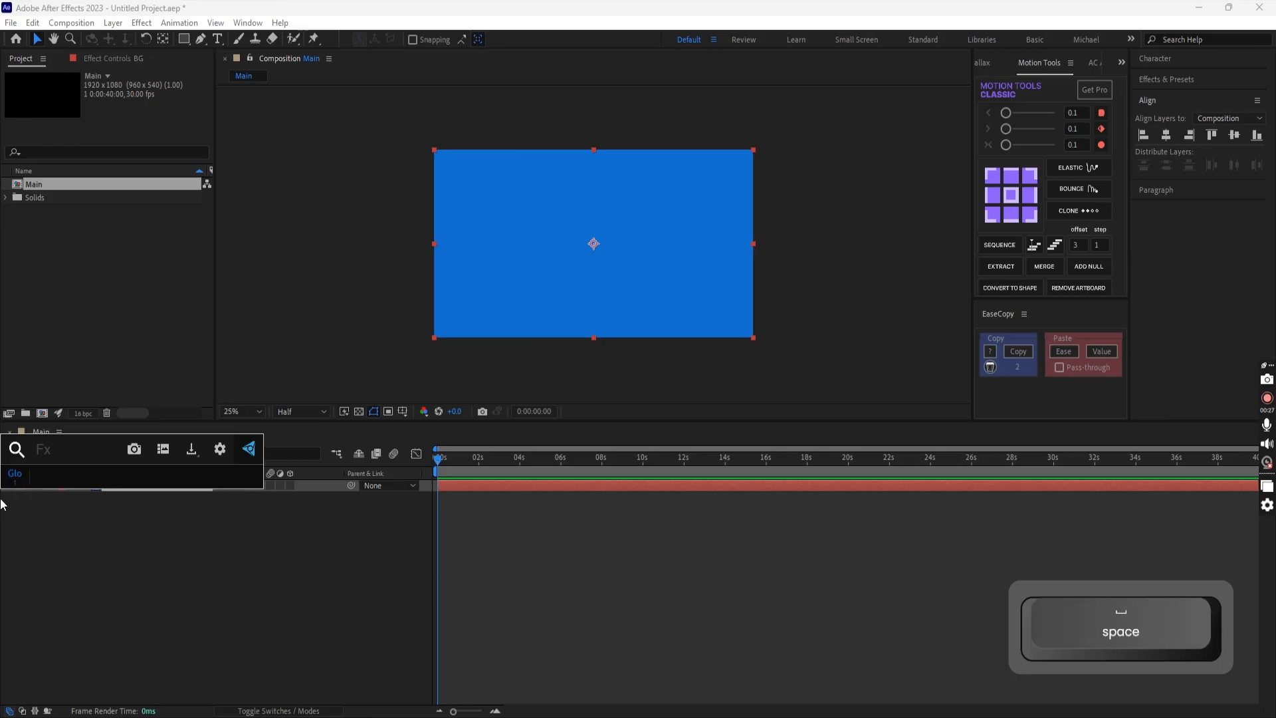
key("BackSpace")
key("BackSpace")
key("BackSpace")
type("grad")
left_click(105, 510)
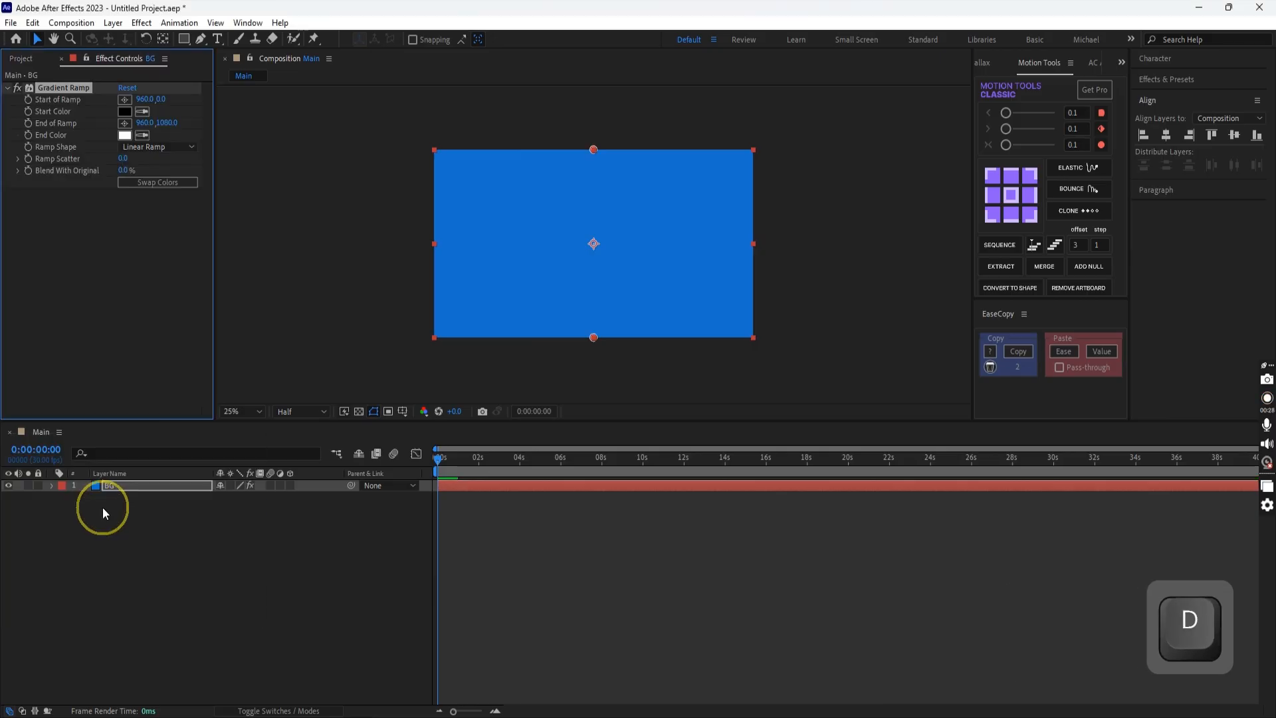
- Set the Gradient Ramp's start color to bright blue 18CBF8
left_click(124, 111)
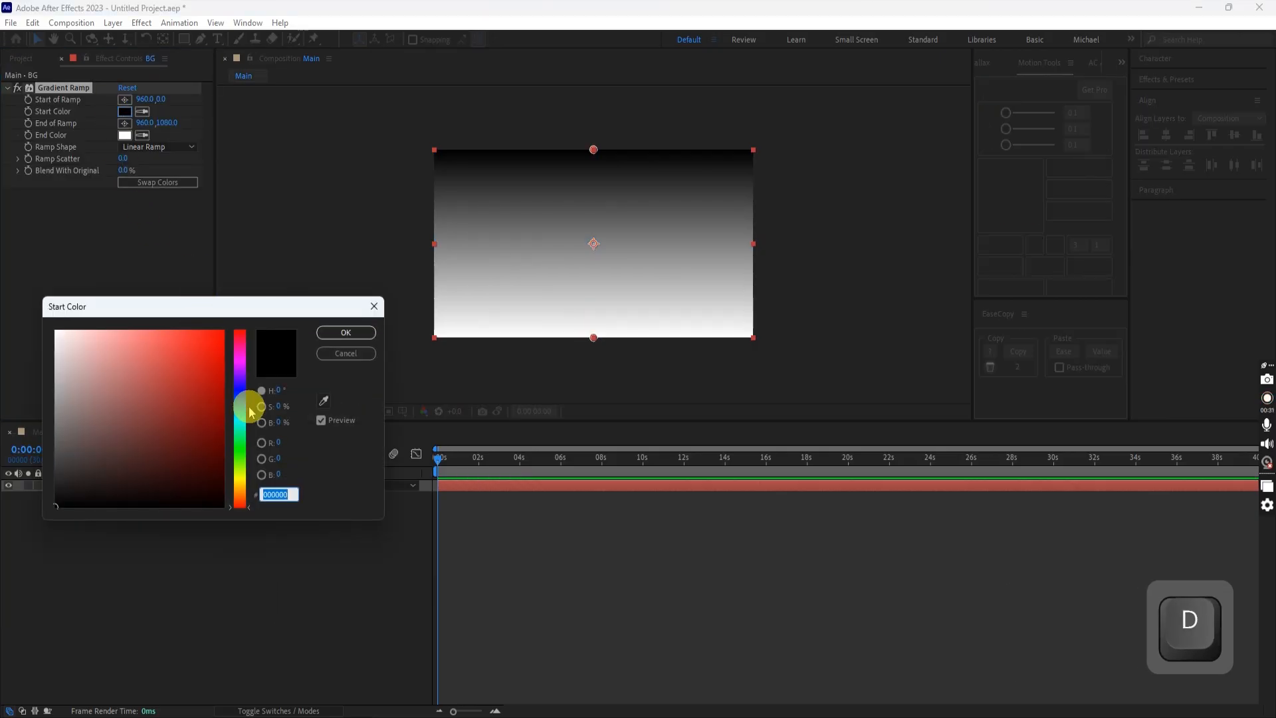
left_click_drag(246, 387, 242, 413)
left_click(208, 334)
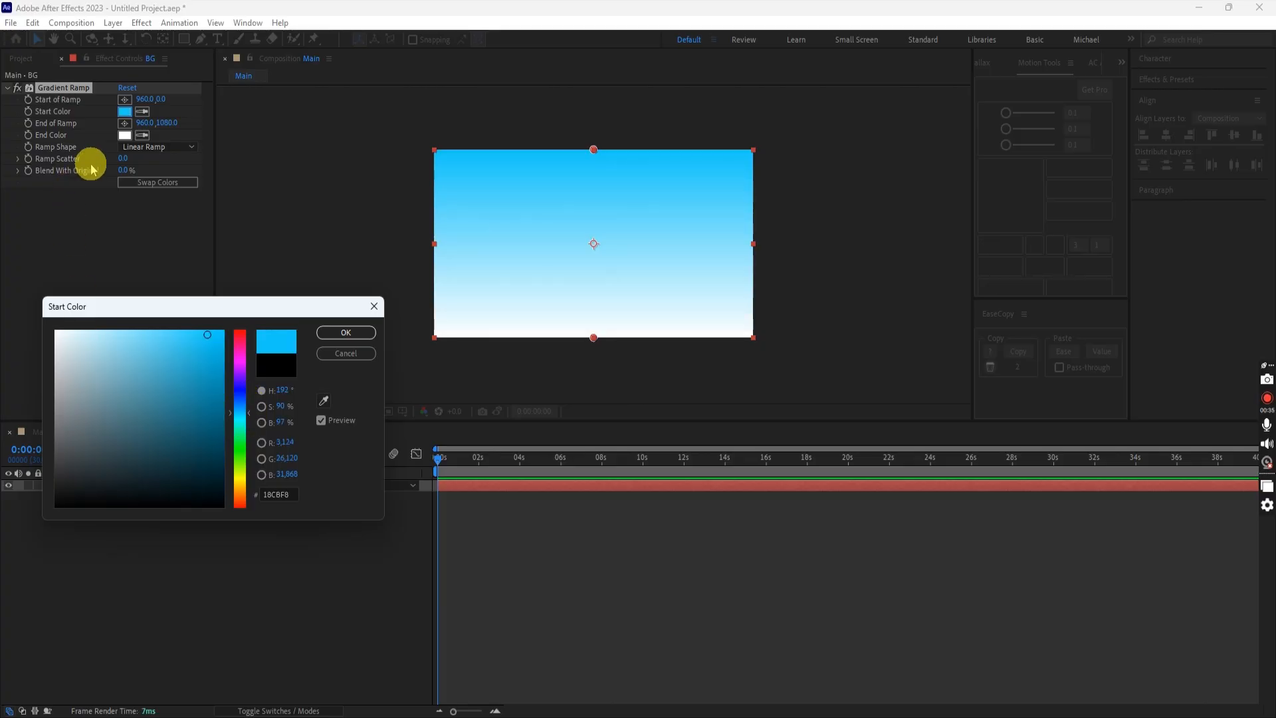
left_click(363, 335)
- Set the Gradient Ramp's end color to a medium grey and deselect the BG layer
left_click(125, 135)
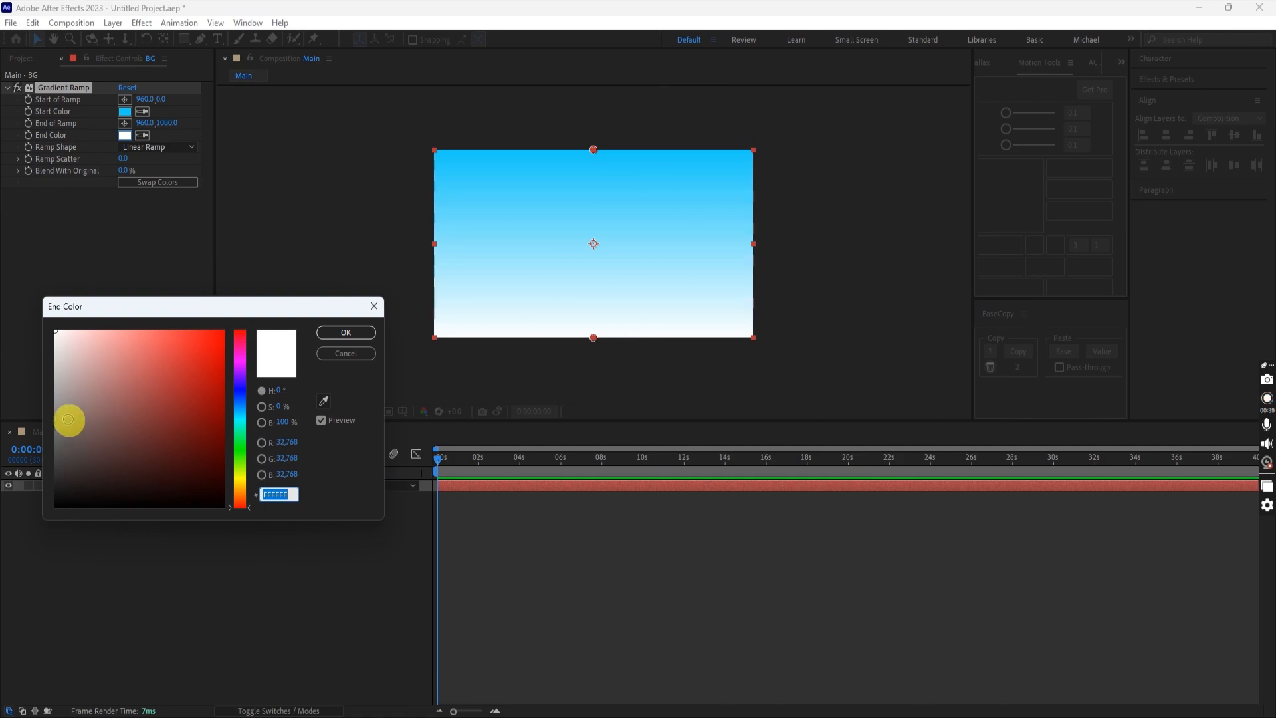
left_click(55, 426)
left_click(346, 332)
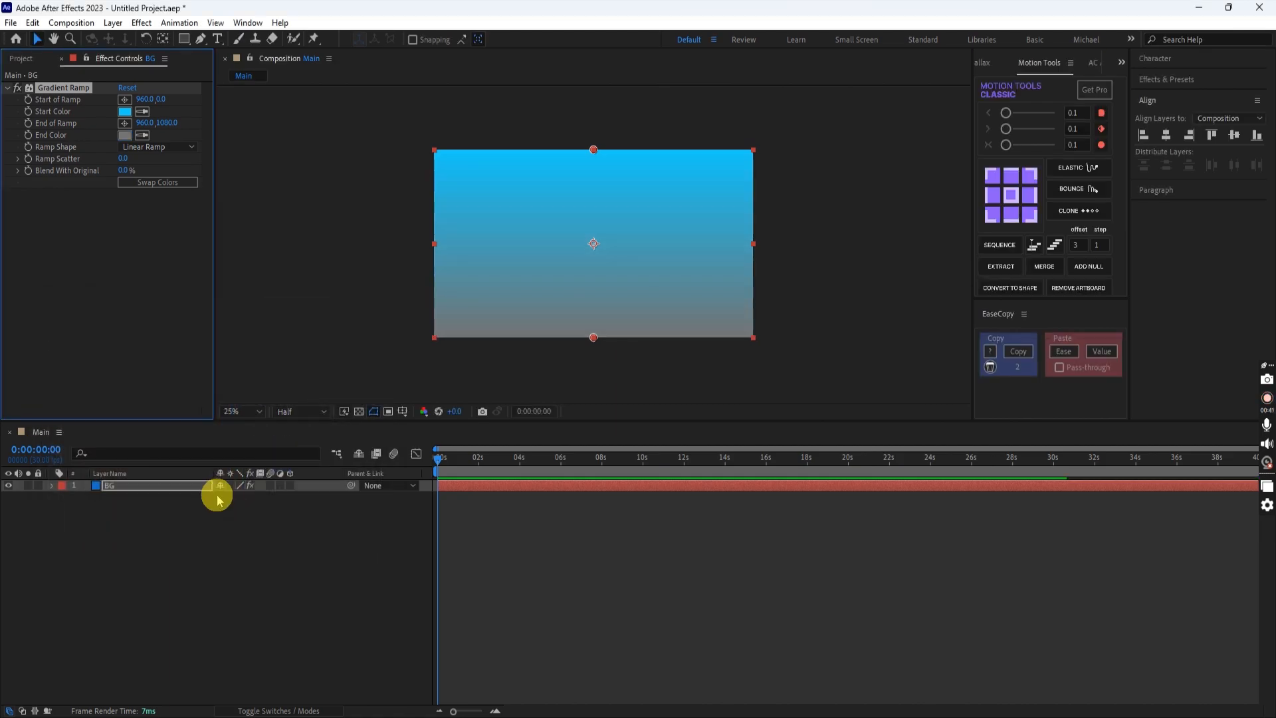
left_click(196, 576)
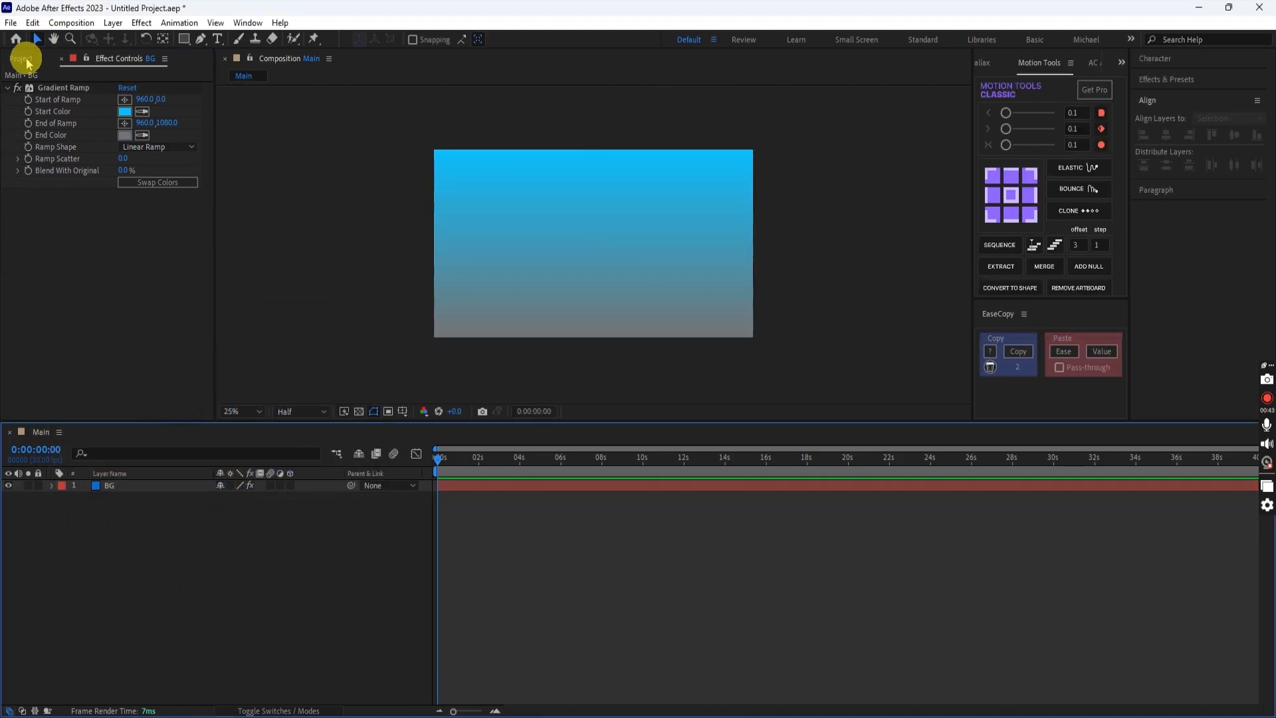
- Import the images 1stmen, 2nd men, 3dmen and women from the Desktop into the project
left_click(20, 58)
key("ctrl+i")
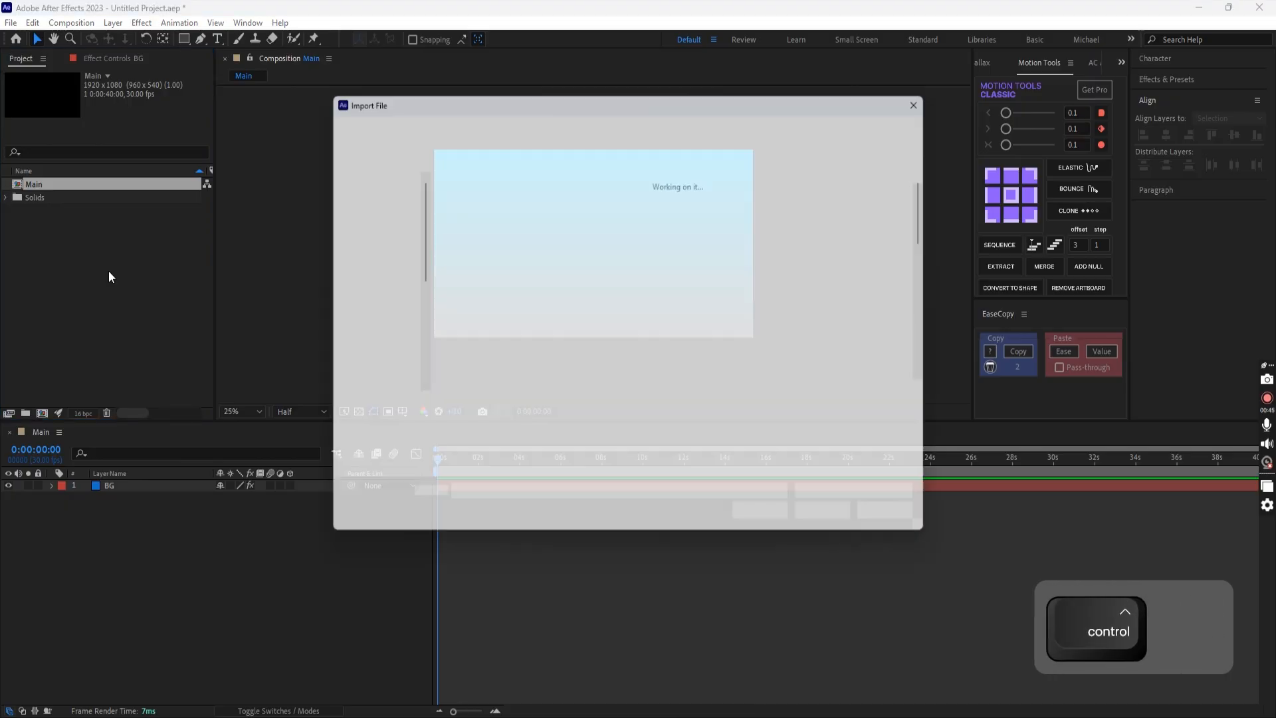
scroll(682, 288, "down", 2)
left_click(678, 241)
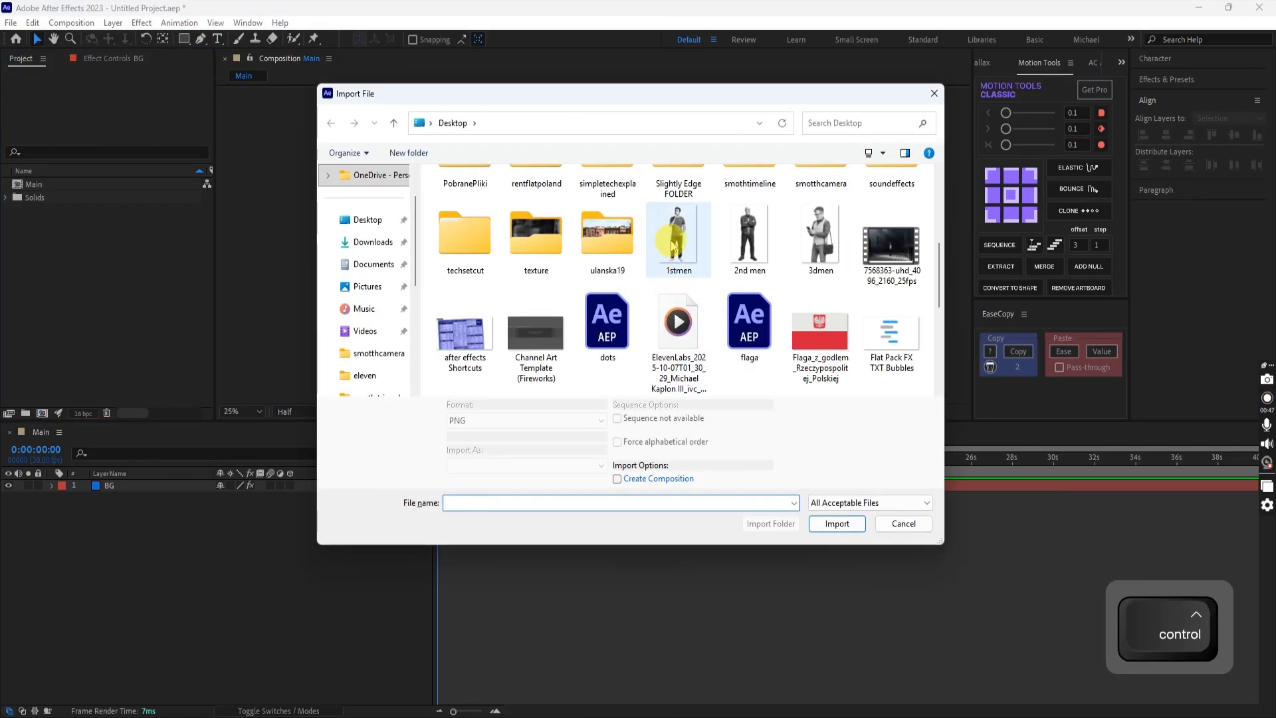
left_click(749, 241, "ctrl")
left_click(808, 249, "ctrl")
scroll(732, 293, "down", 4)
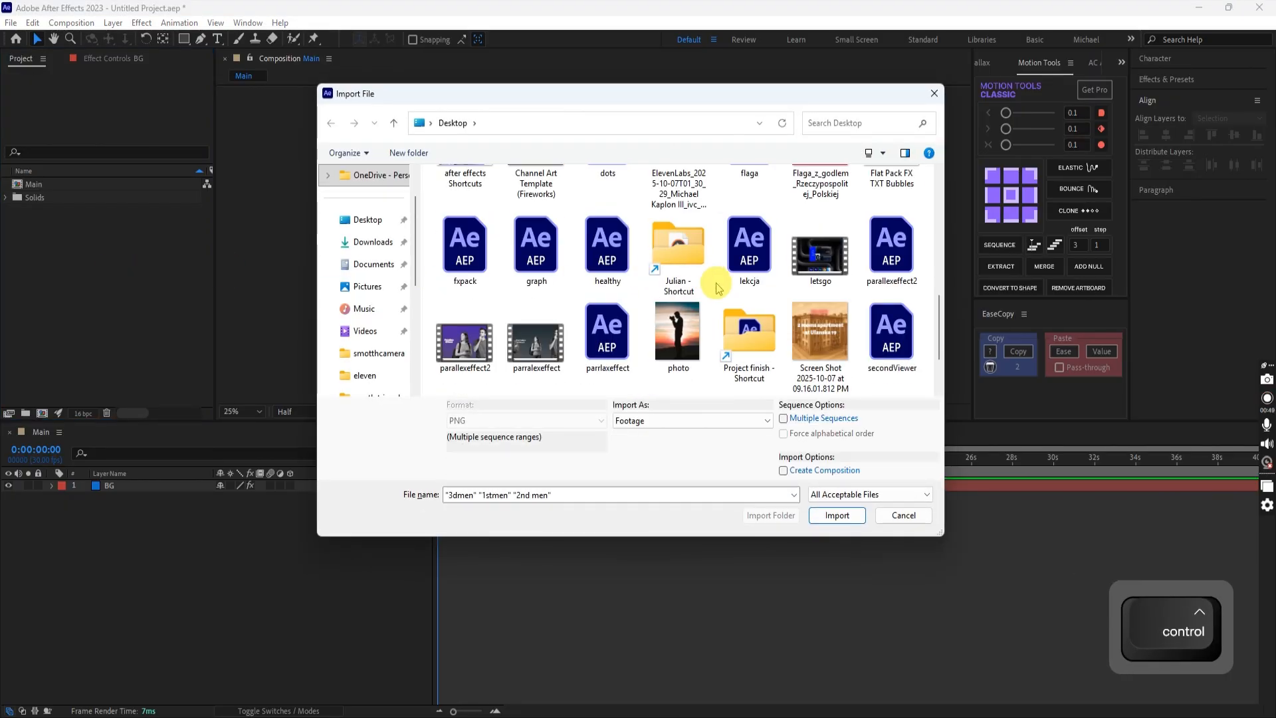
left_click(692, 334, "ctrl")
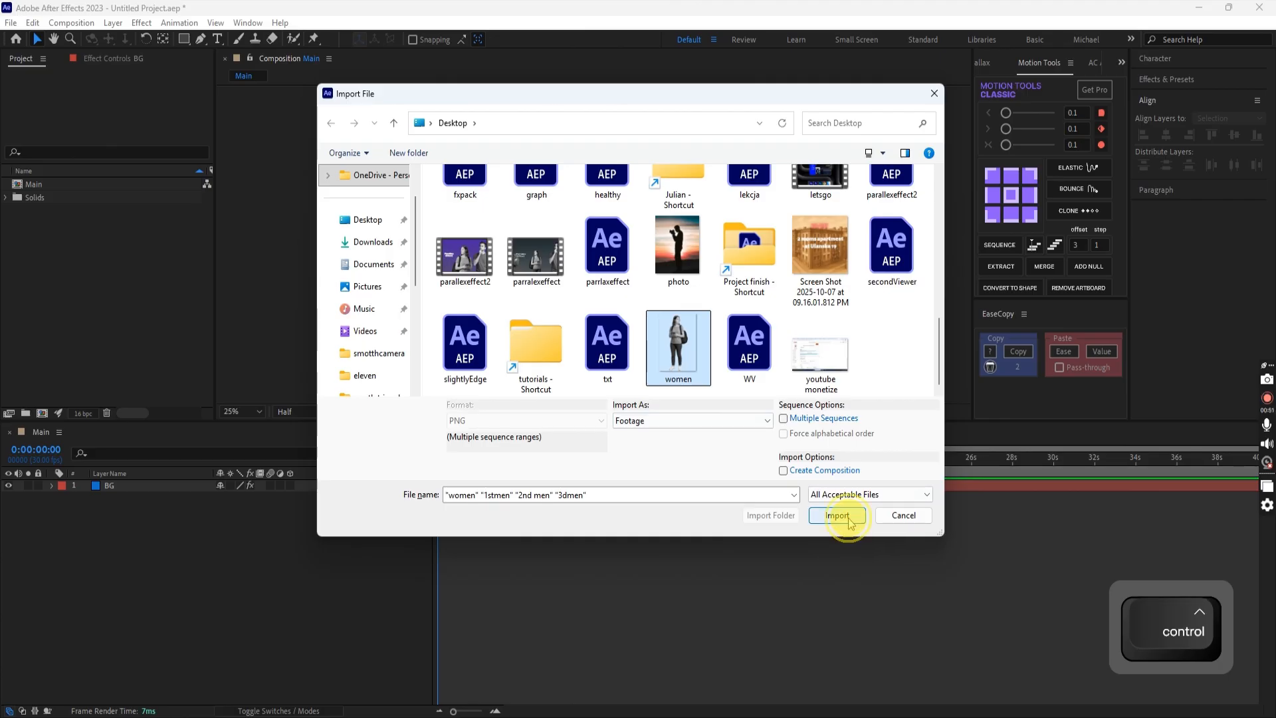
left_click(827, 516)
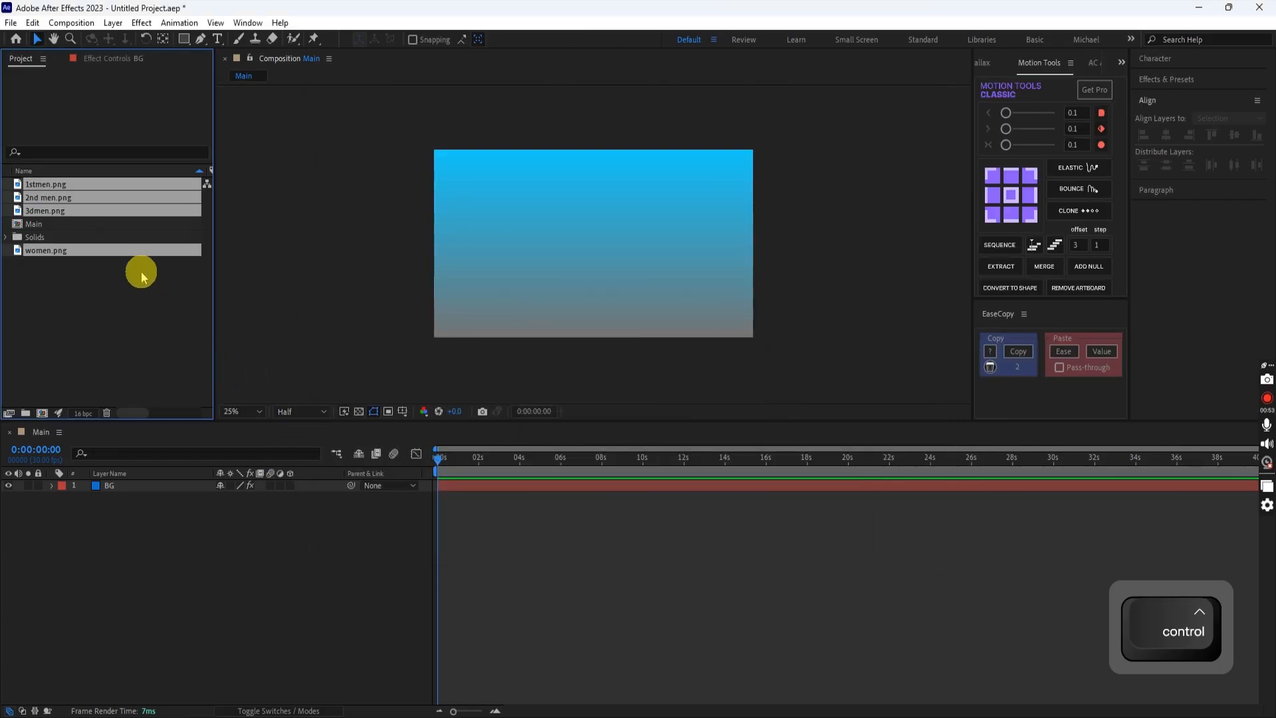
- Add the four imported images above BG in the Main composition and hide all four image layers
left_click_drag(113, 253, 137, 504)
left_click(175, 542)
left_click(138, 486)
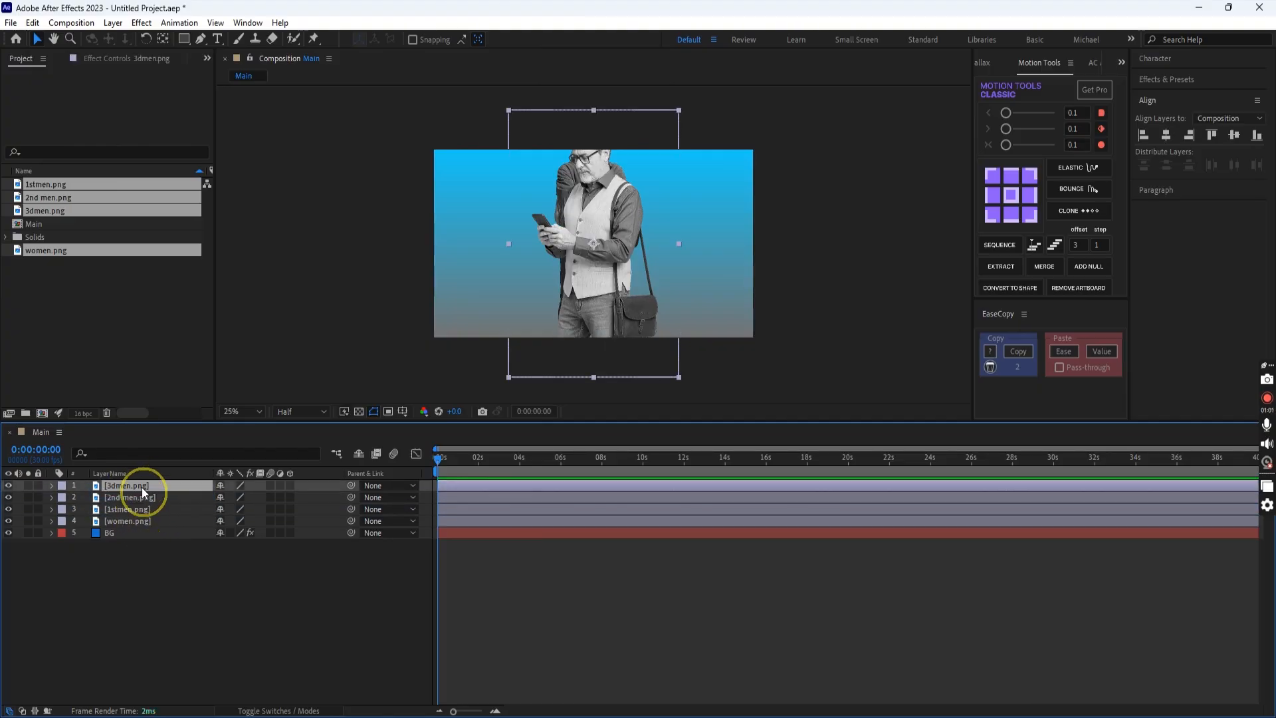
left_click(191, 601)
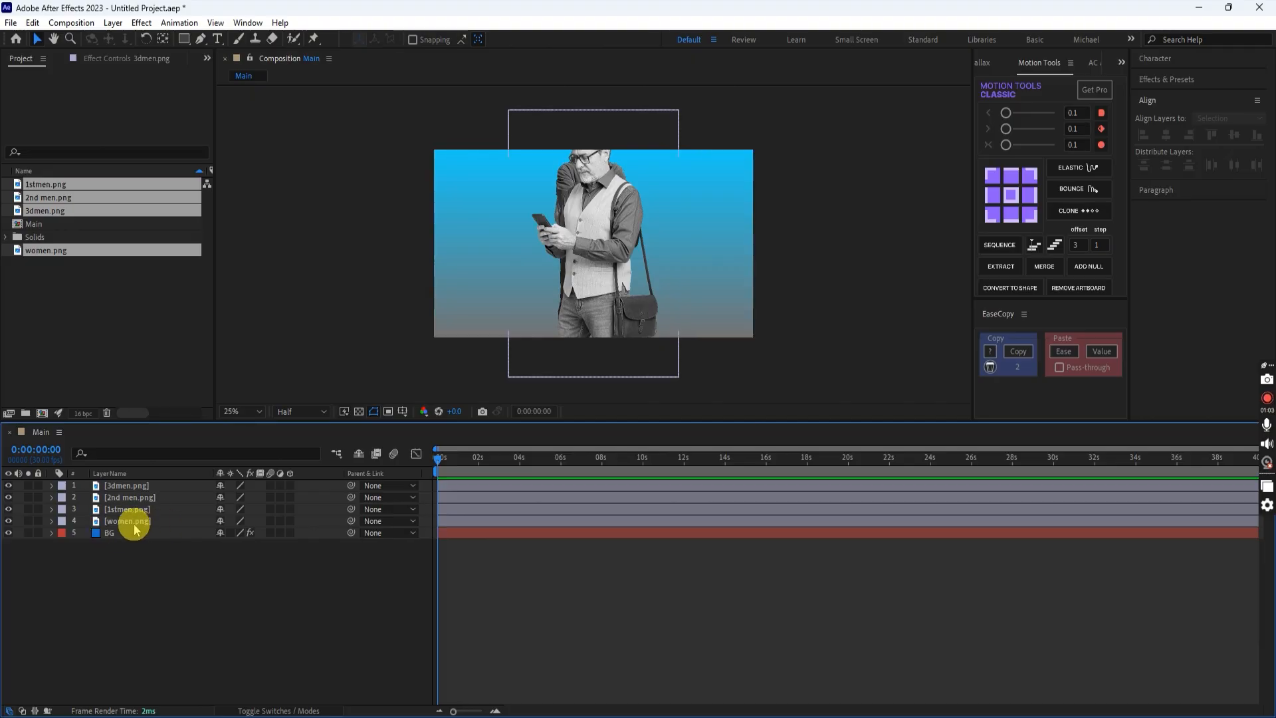
left_click(120, 534)
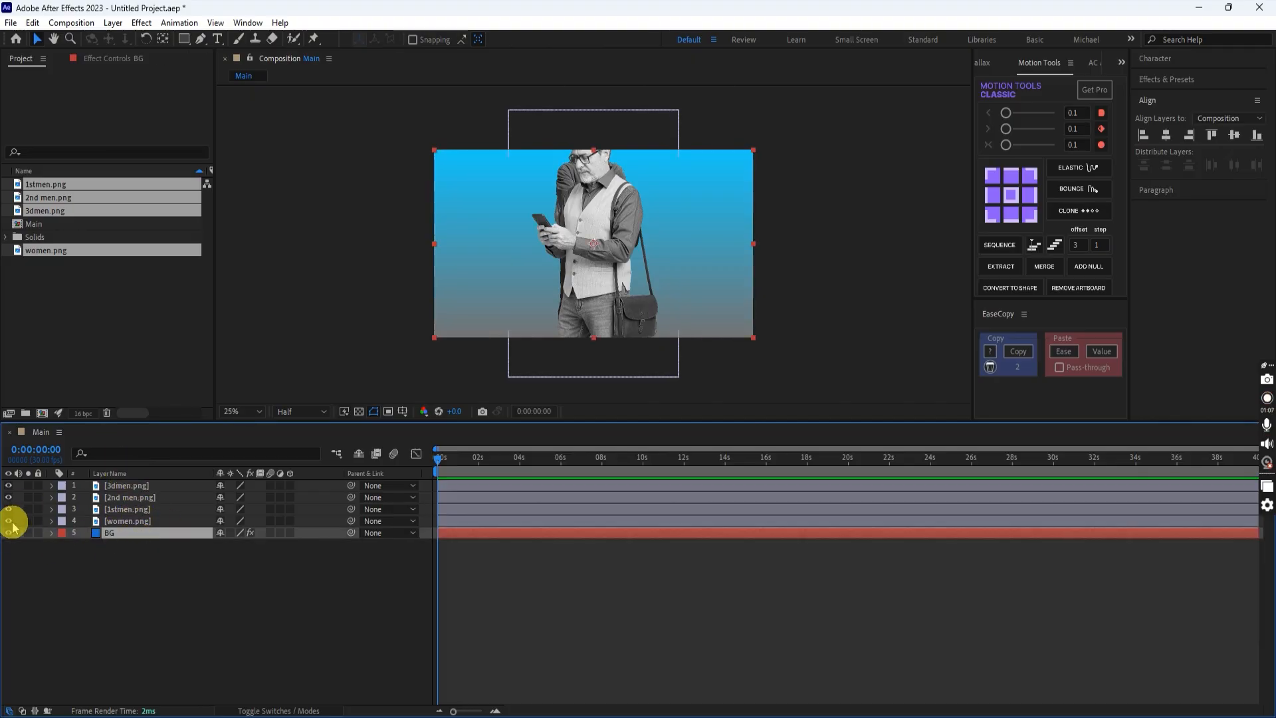
left_click_drag(10, 520, 9, 486)
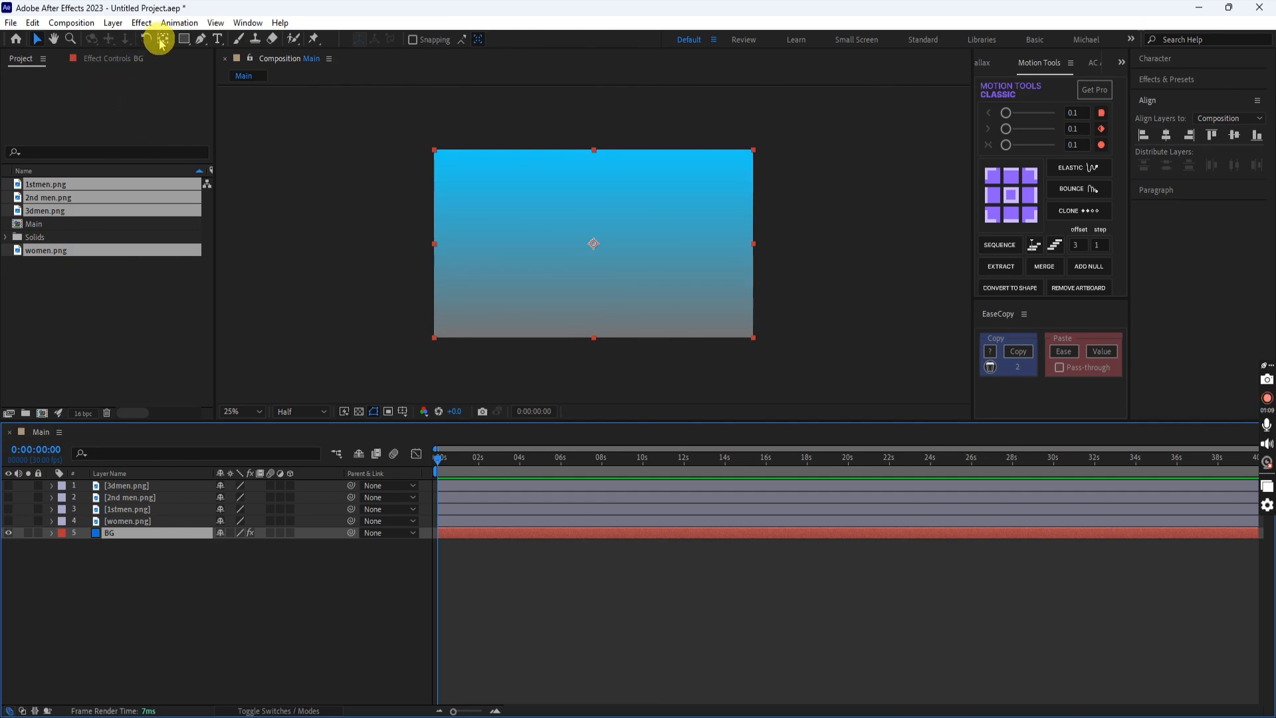
- Create a paragraph text layer above BG reading "Parralex Effect" on two lines
left_click(217, 40)
left_click_drag(484, 191, 715, 305)
type("Parr")
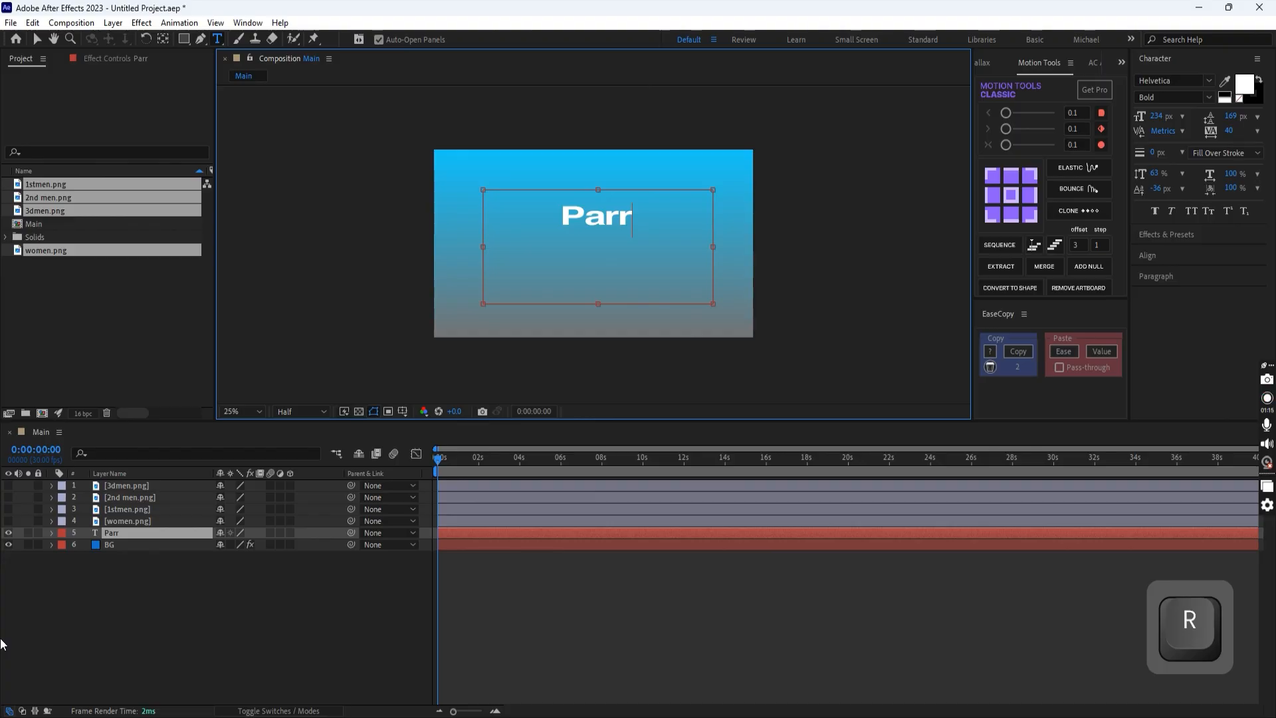
type("alex")
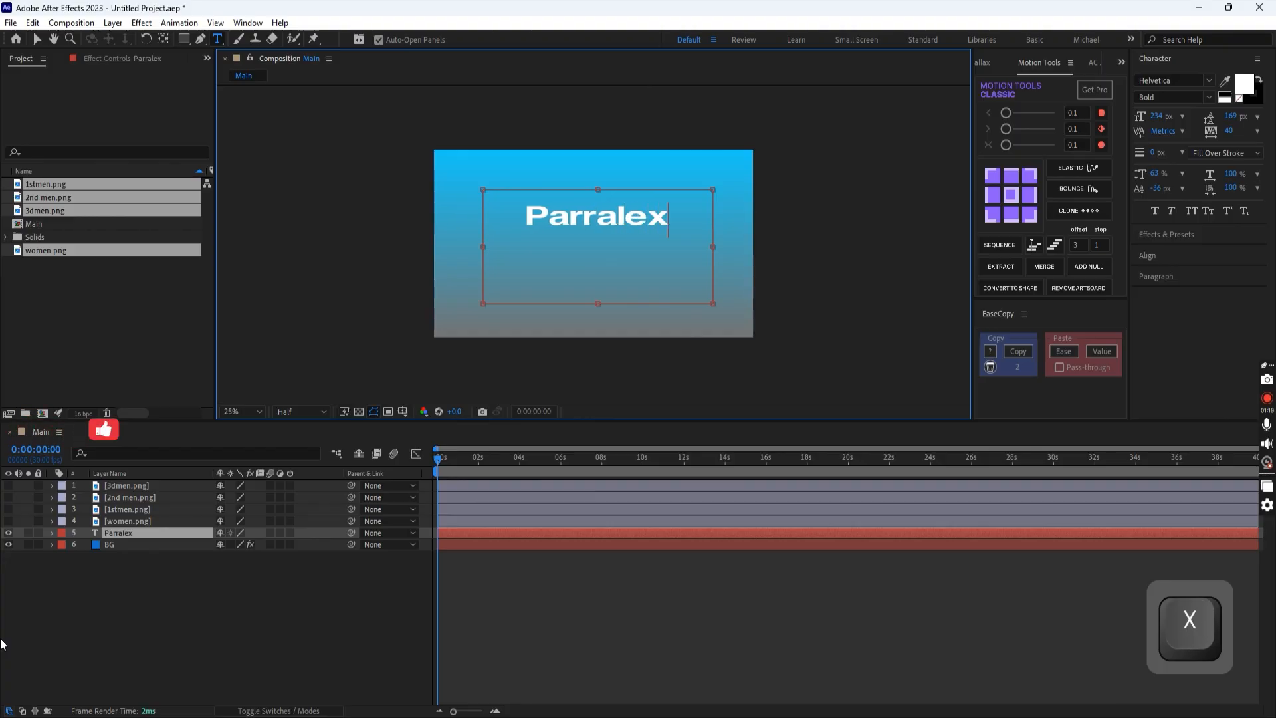
key("Return")
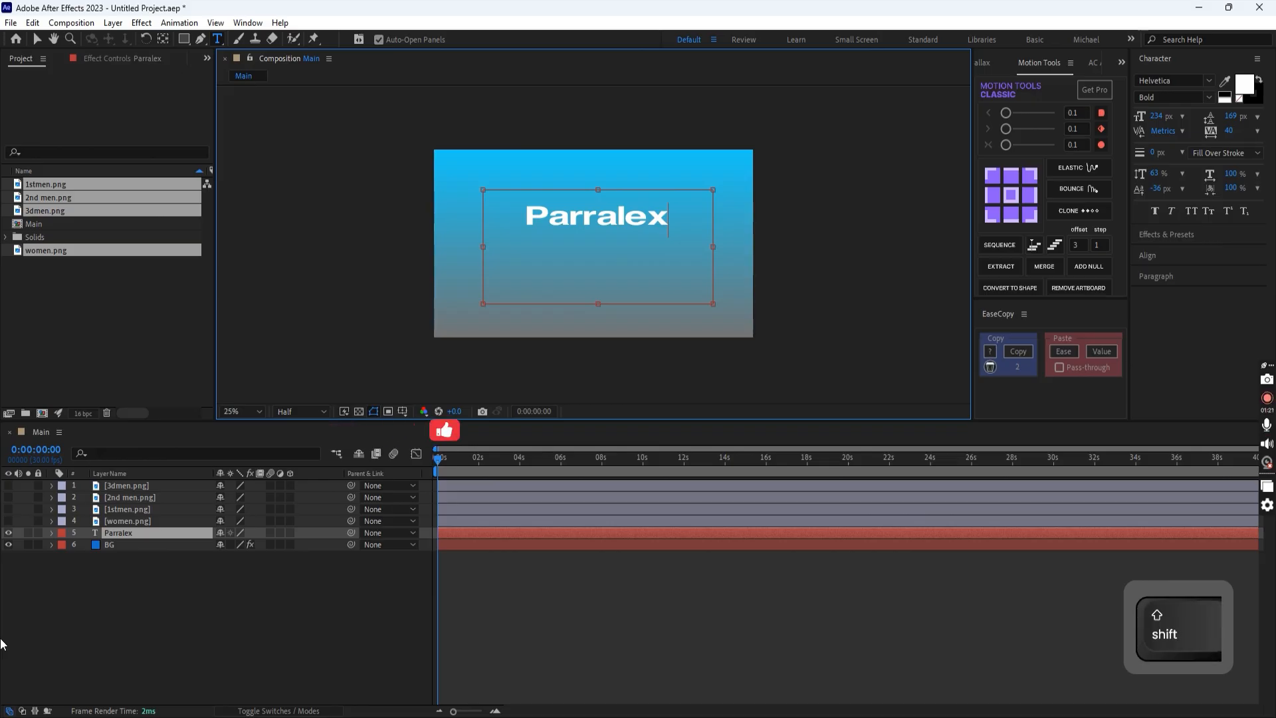
type("Effect")
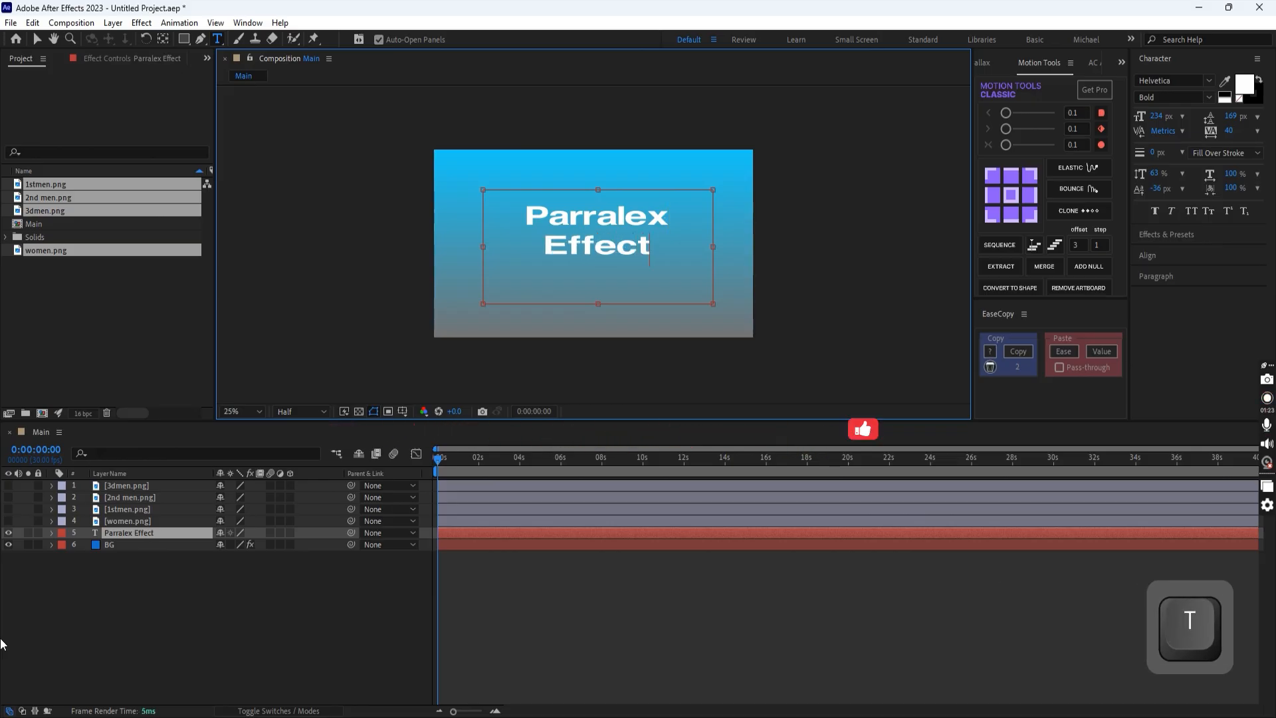
left_click(314, 649)
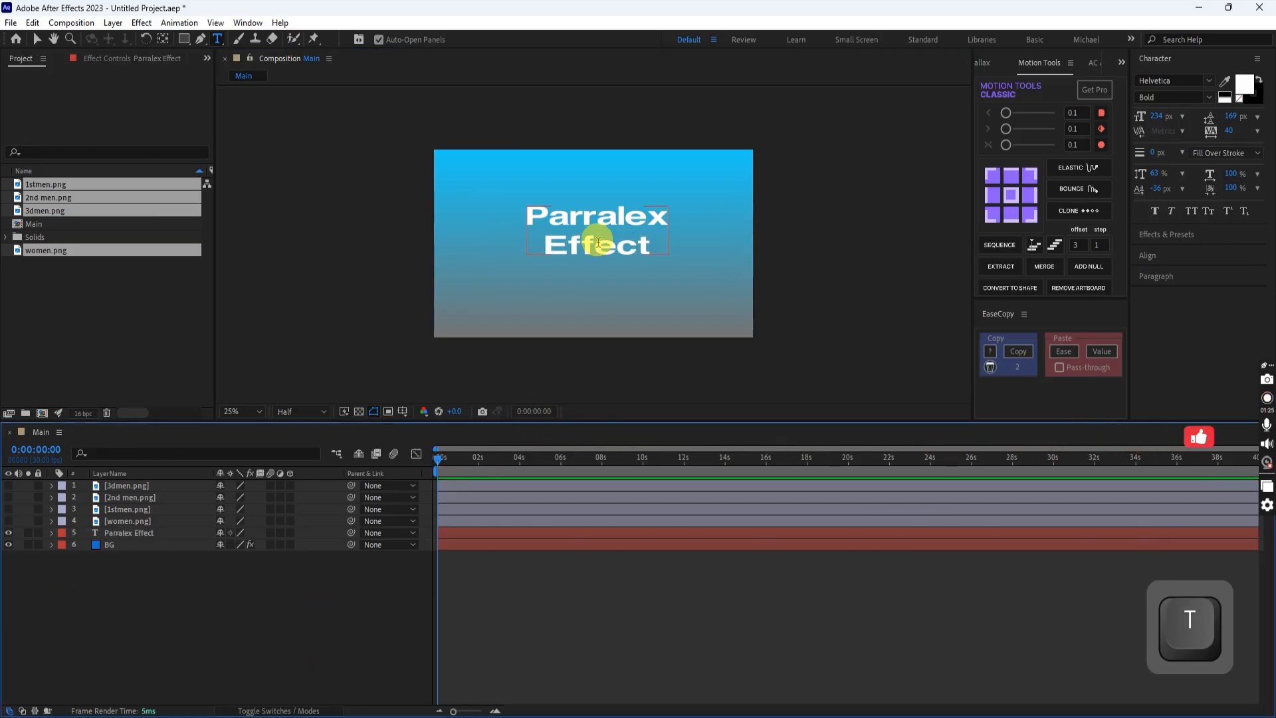
- Center the text layer's anchor point and align the text horizontally and vertically to the middle of the composition
left_click(37, 39)
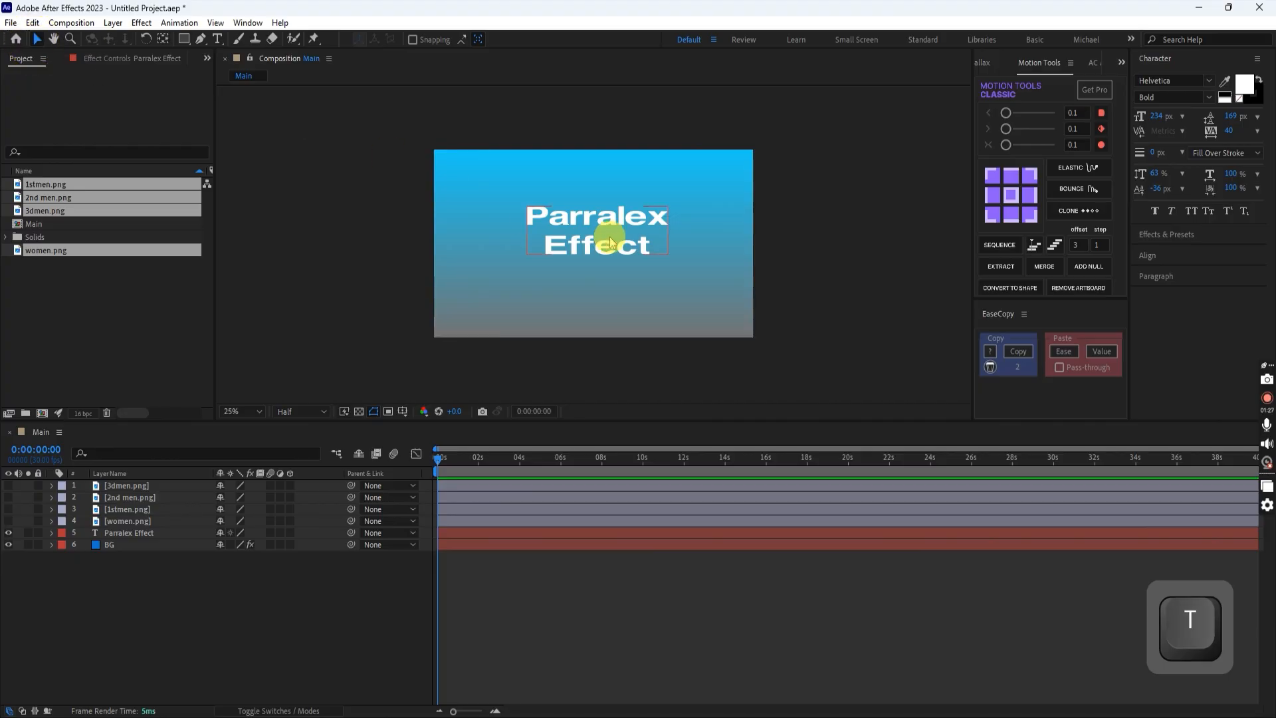
left_click(626, 246)
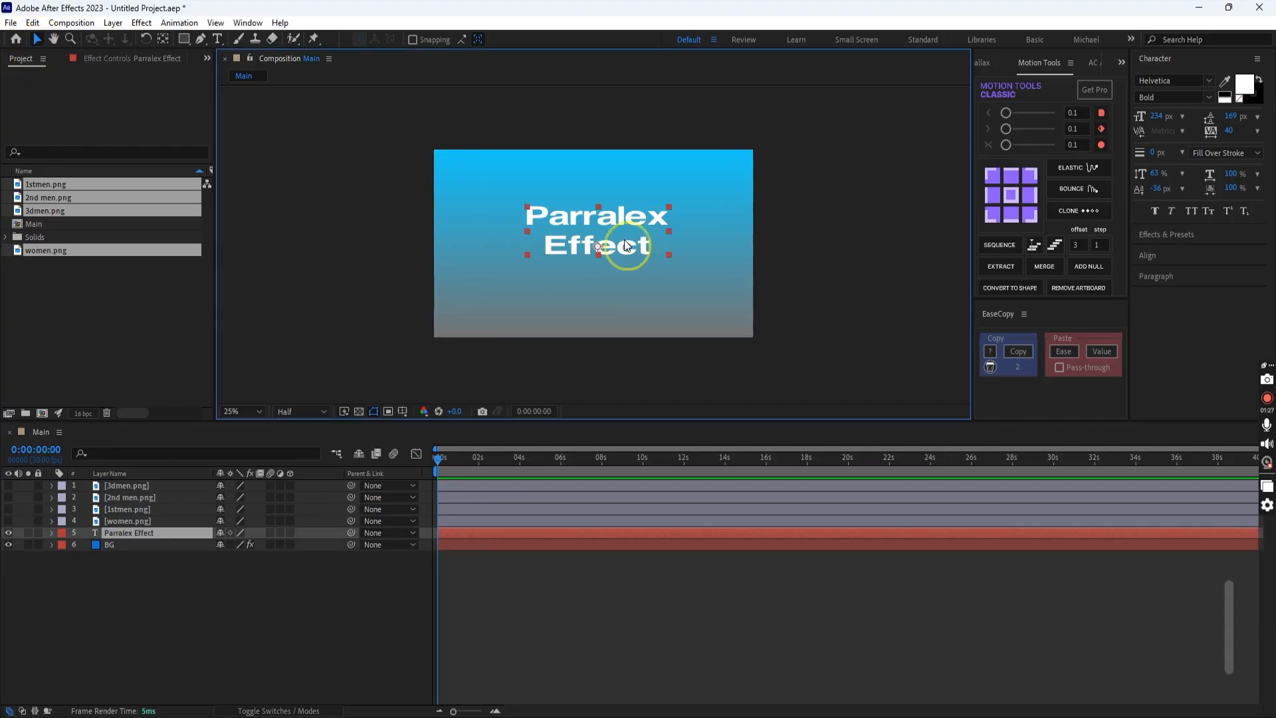
left_click(1010, 194)
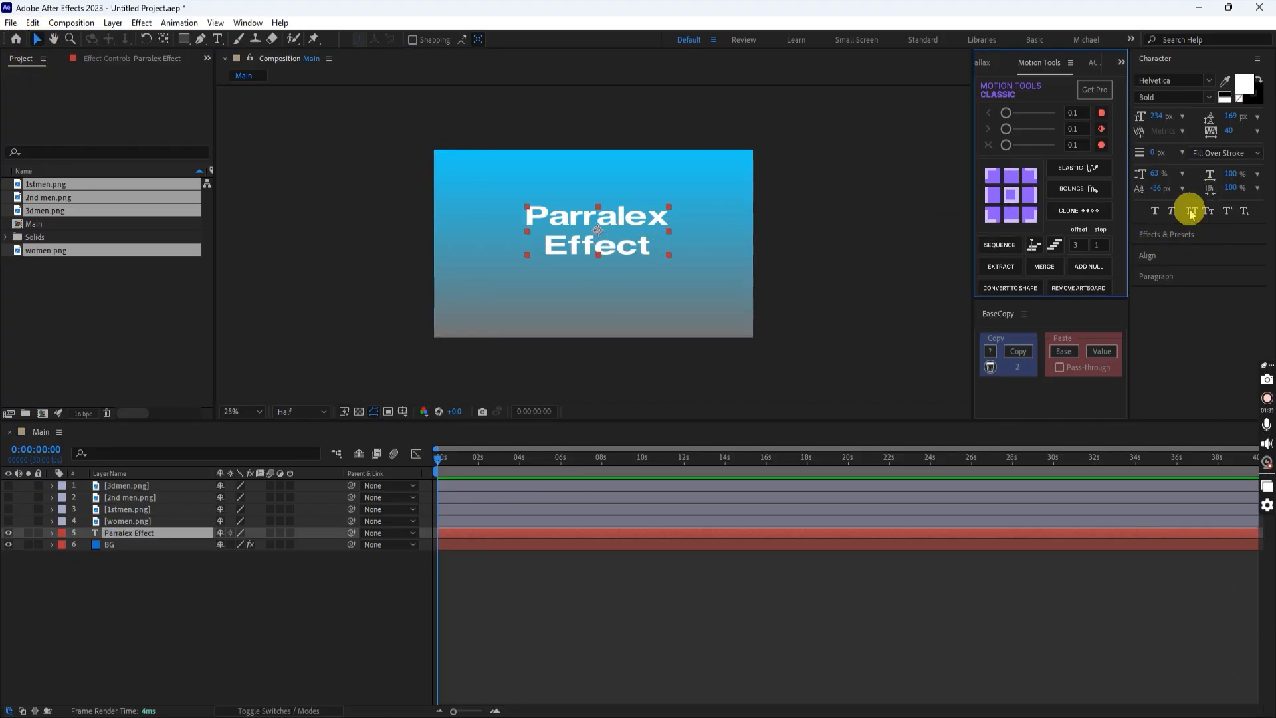
left_click(1175, 257)
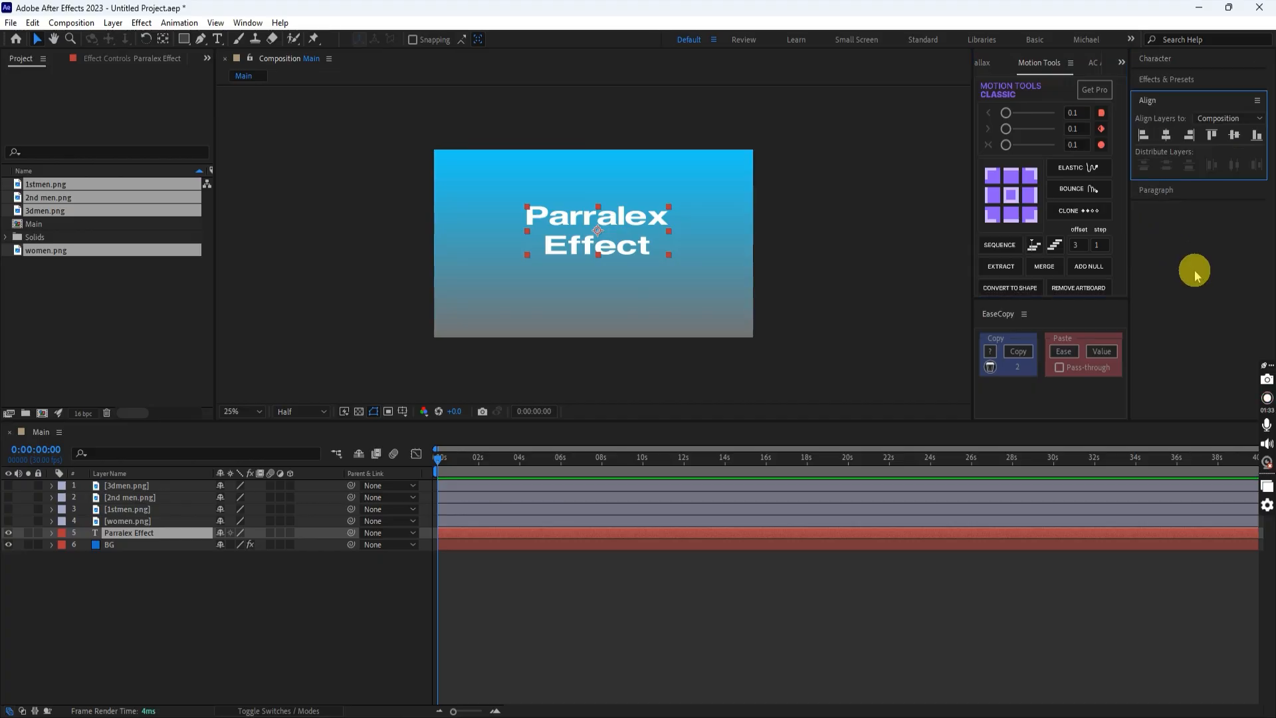
left_click(1166, 133)
left_click(1233, 133)
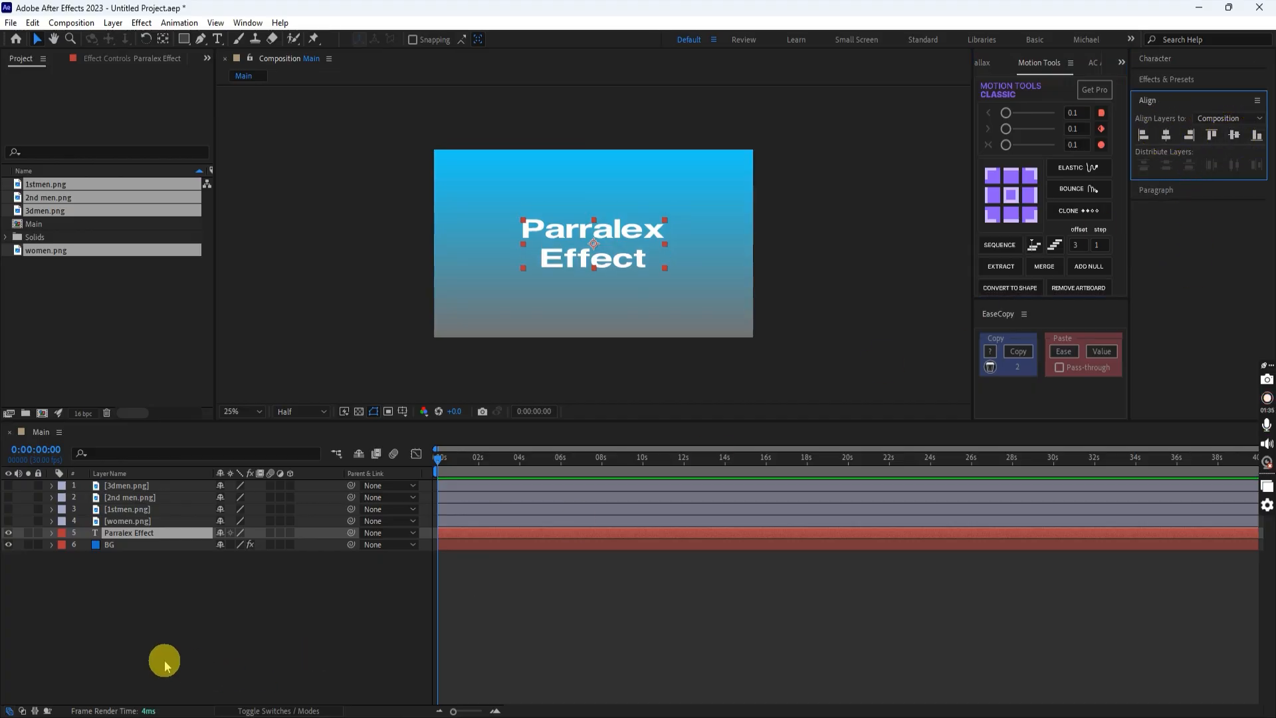
left_click(165, 624)
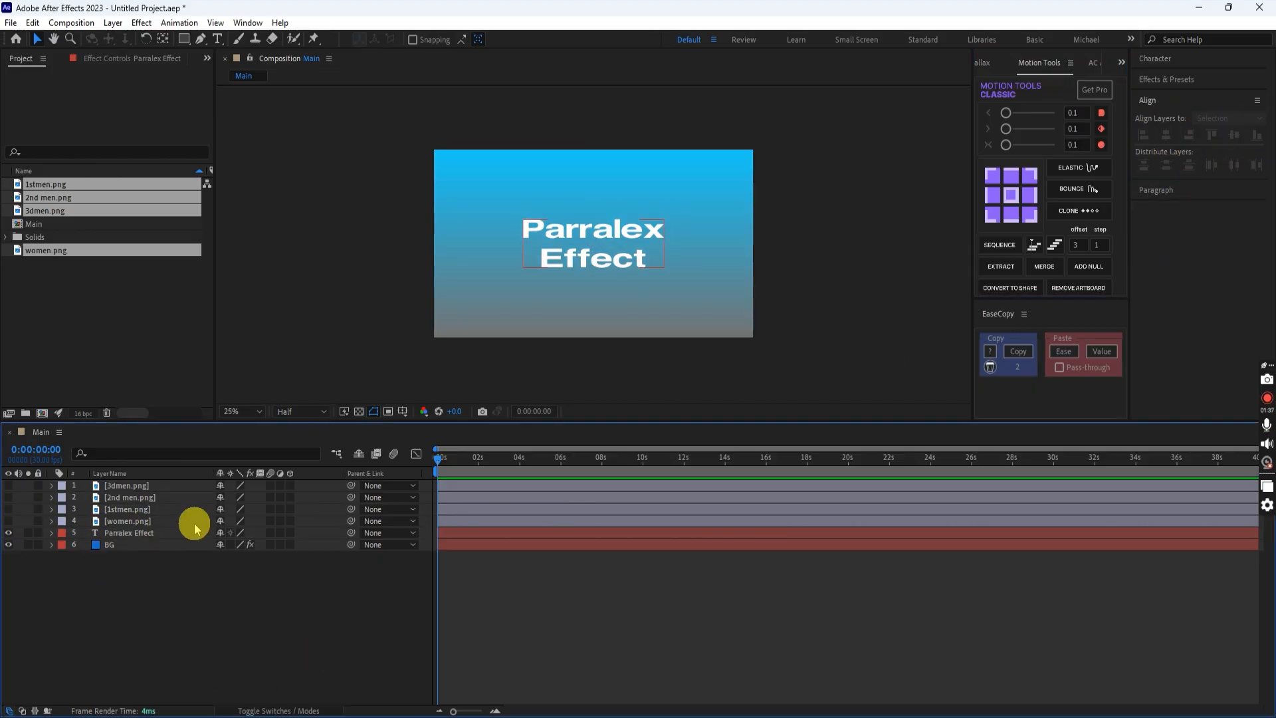
- Turn all six layers into 3D layers and make the women.png layer visible
left_click_drag(290, 490, 293, 544)
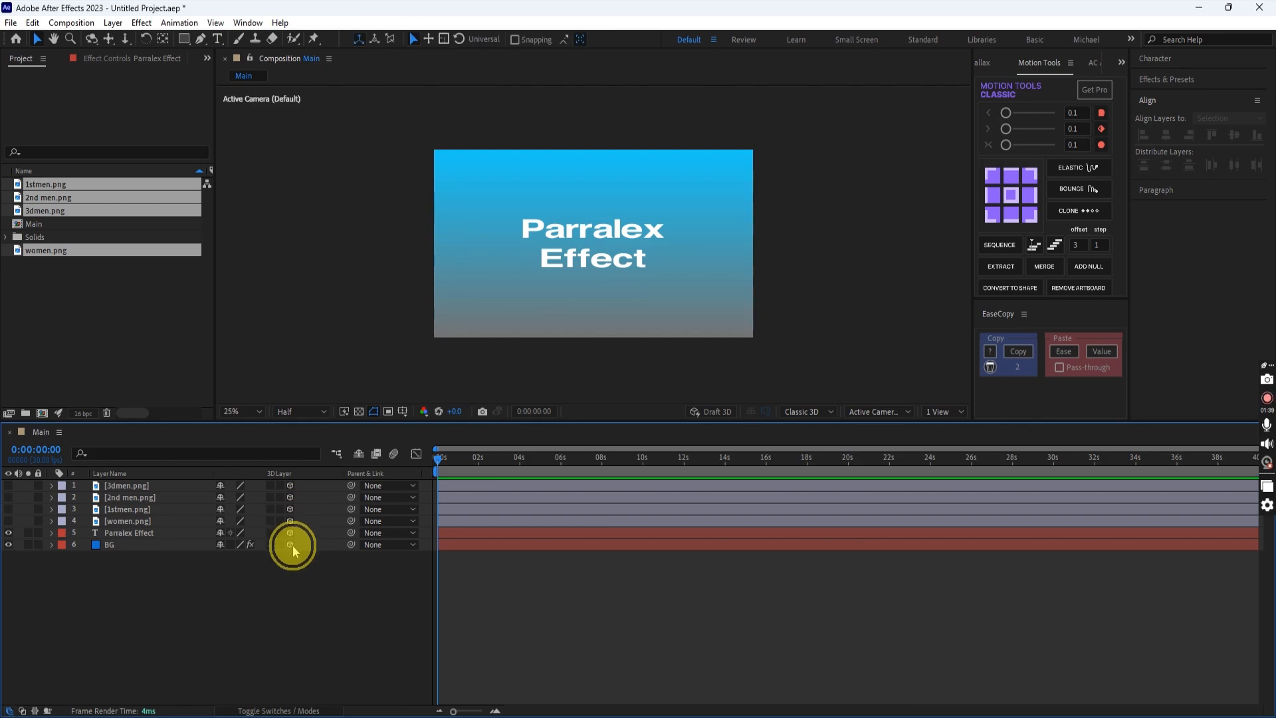
left_click(121, 550)
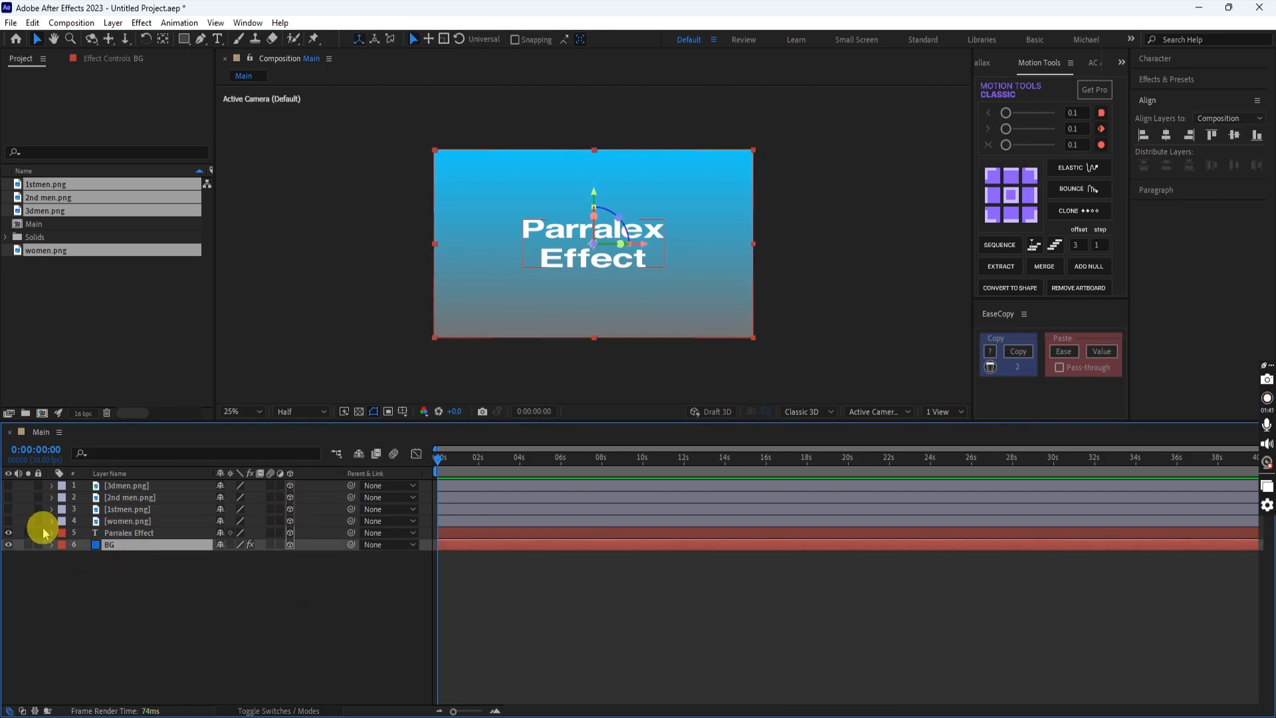
left_click(8, 521)
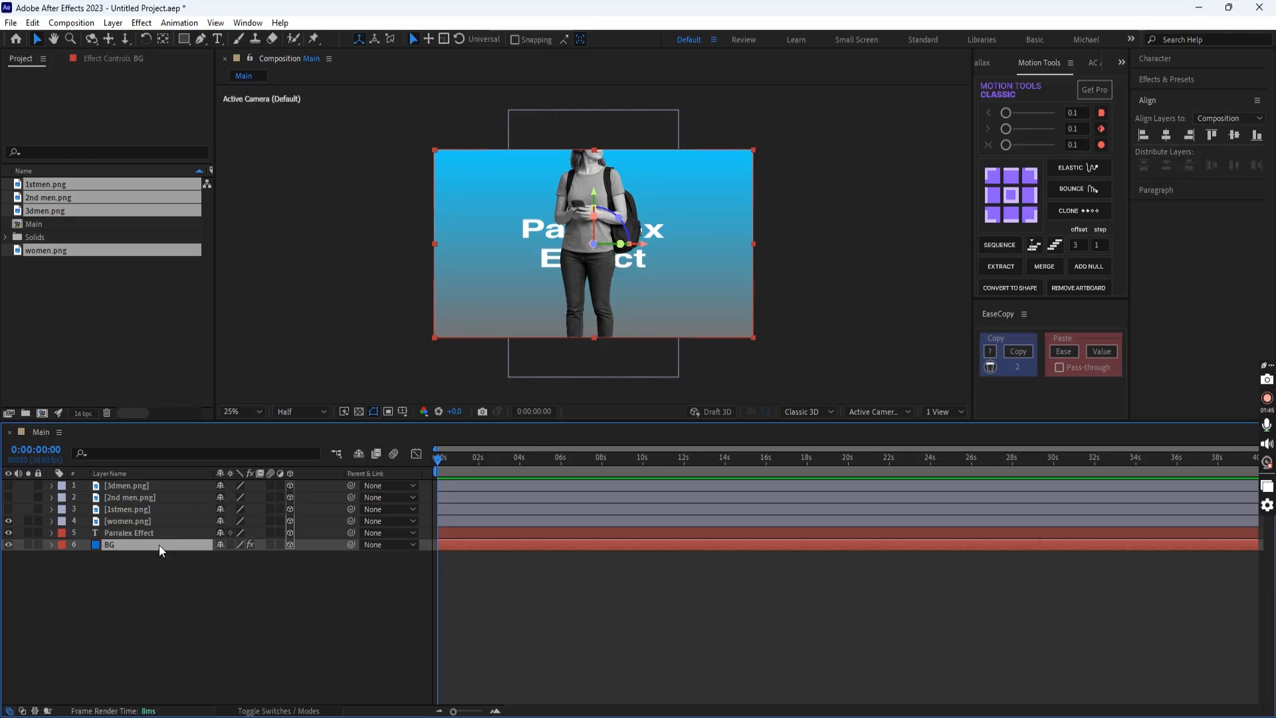
- Scale the BG layer to 600%
key("s")
left_click(234, 556)
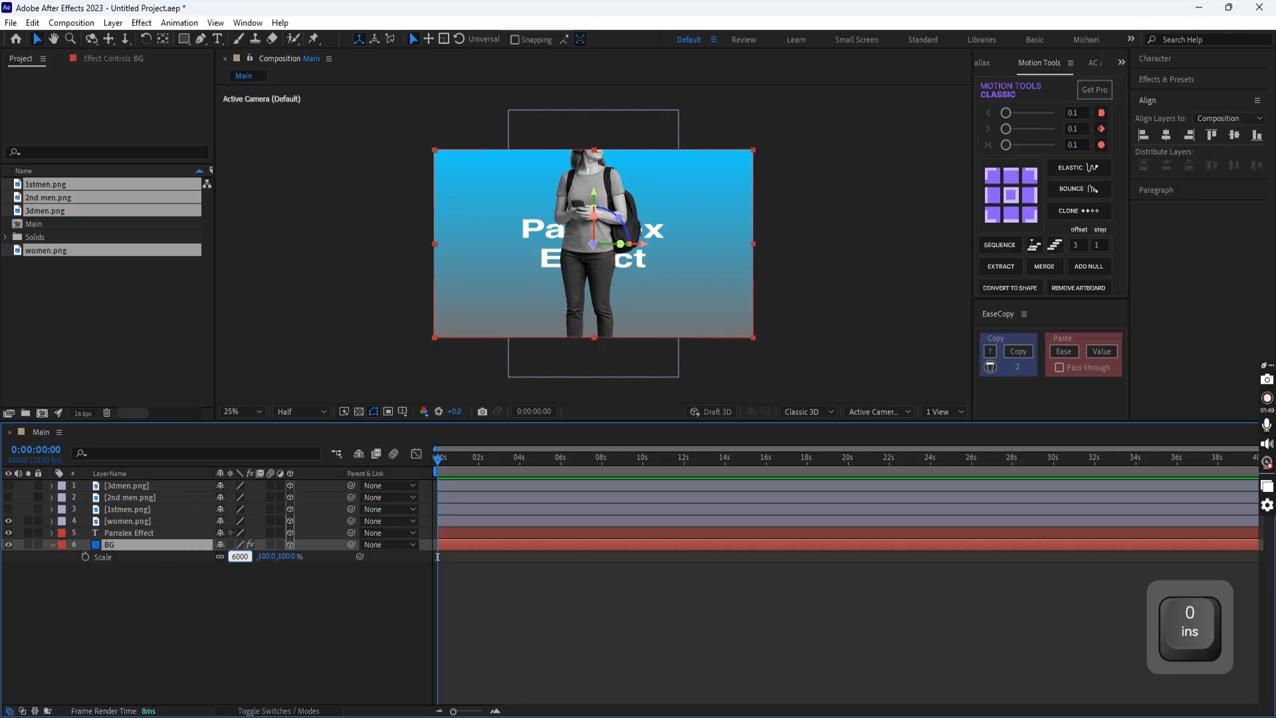
type("6000")
key("BackSpace")
key("Return")
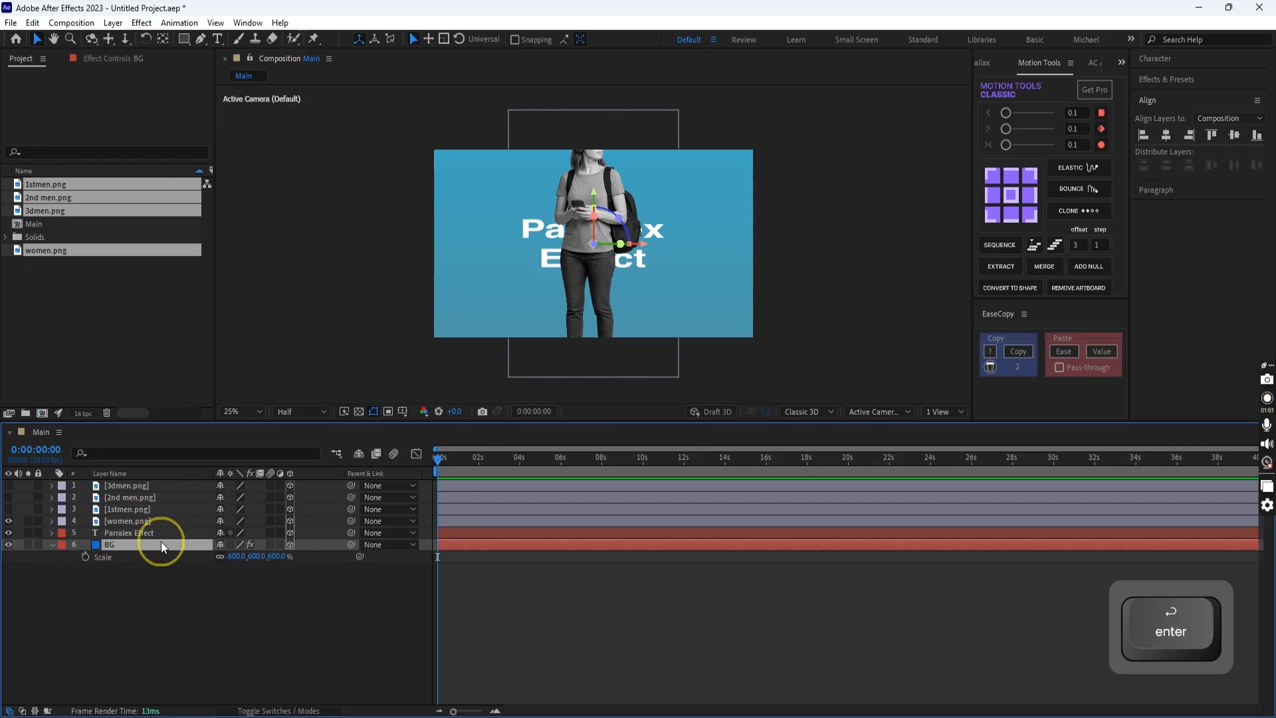
- Set the BG layer's Z position to 8000 to push it back in depth
key("p")
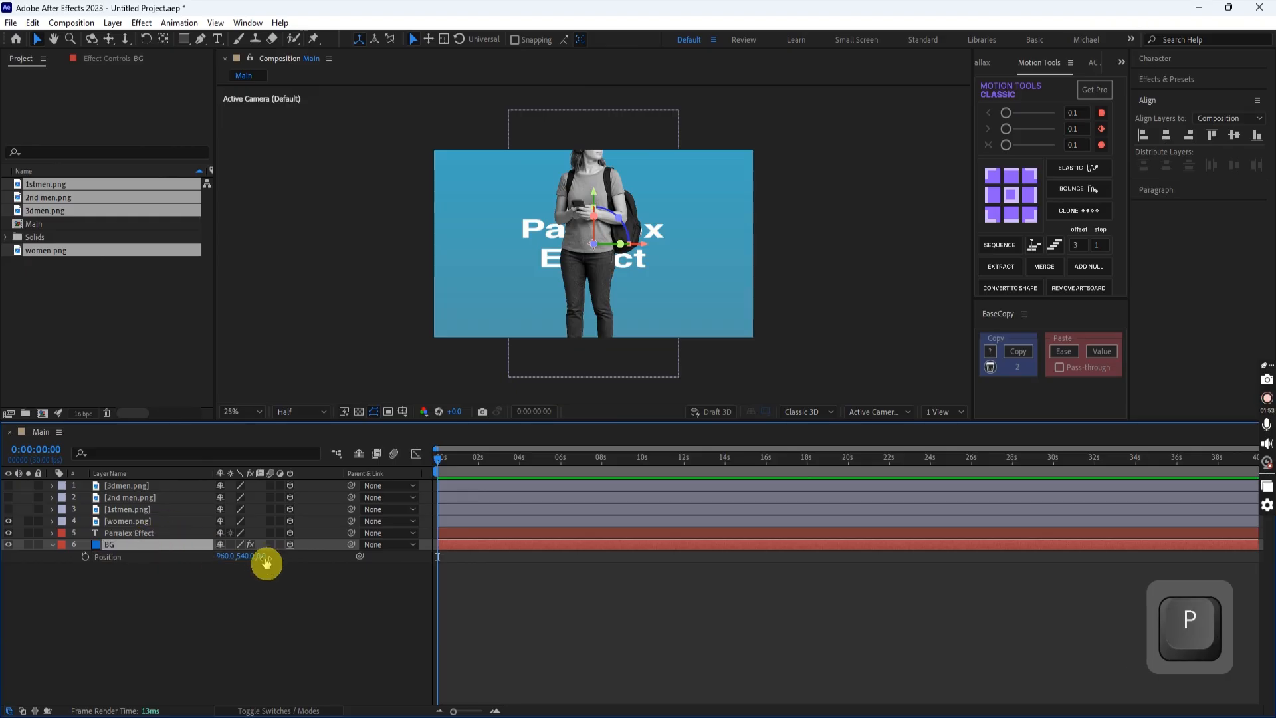
left_click(266, 557)
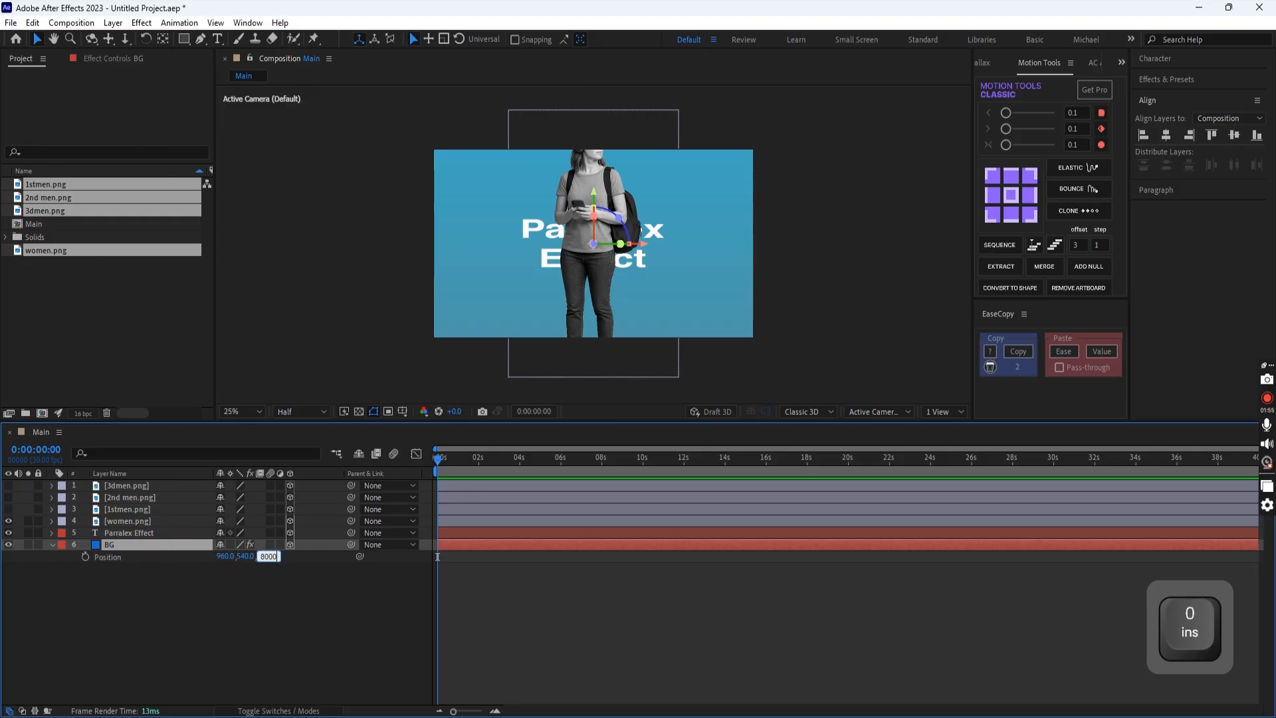
key("Return")
- Set the Parralex Effect text layer's X position to -187.8
left_click(162, 534)
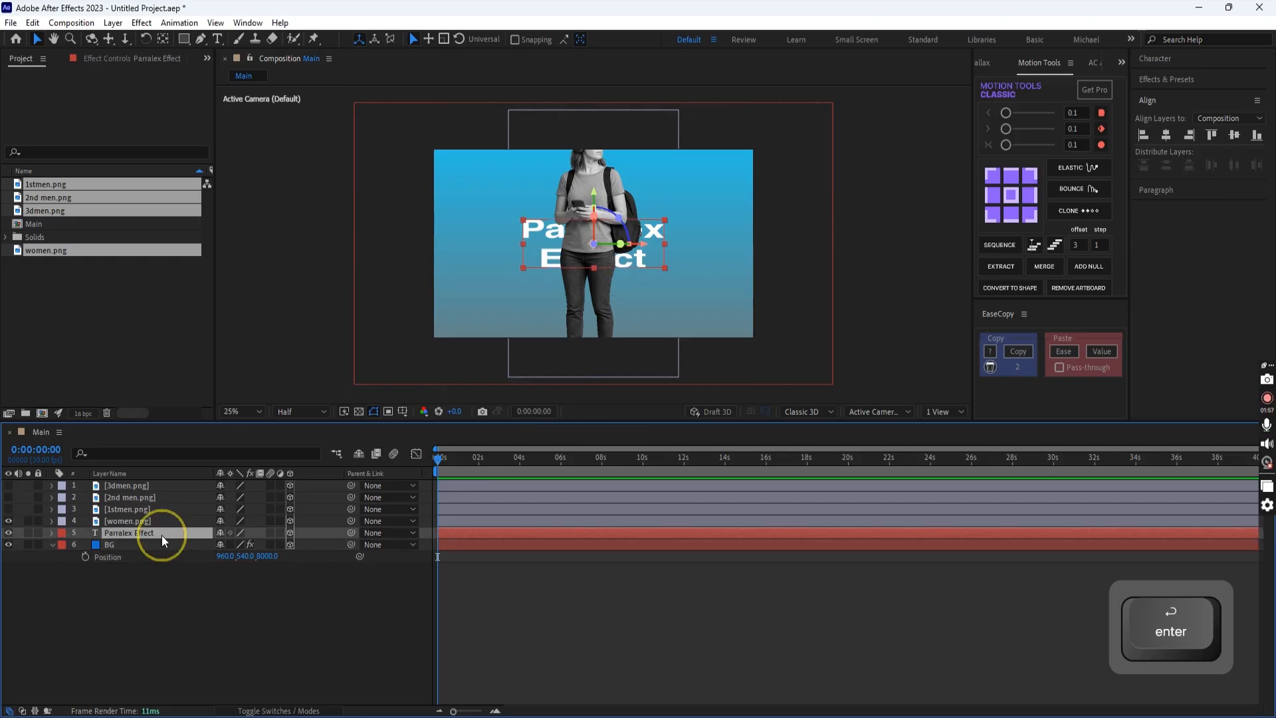
key("s")
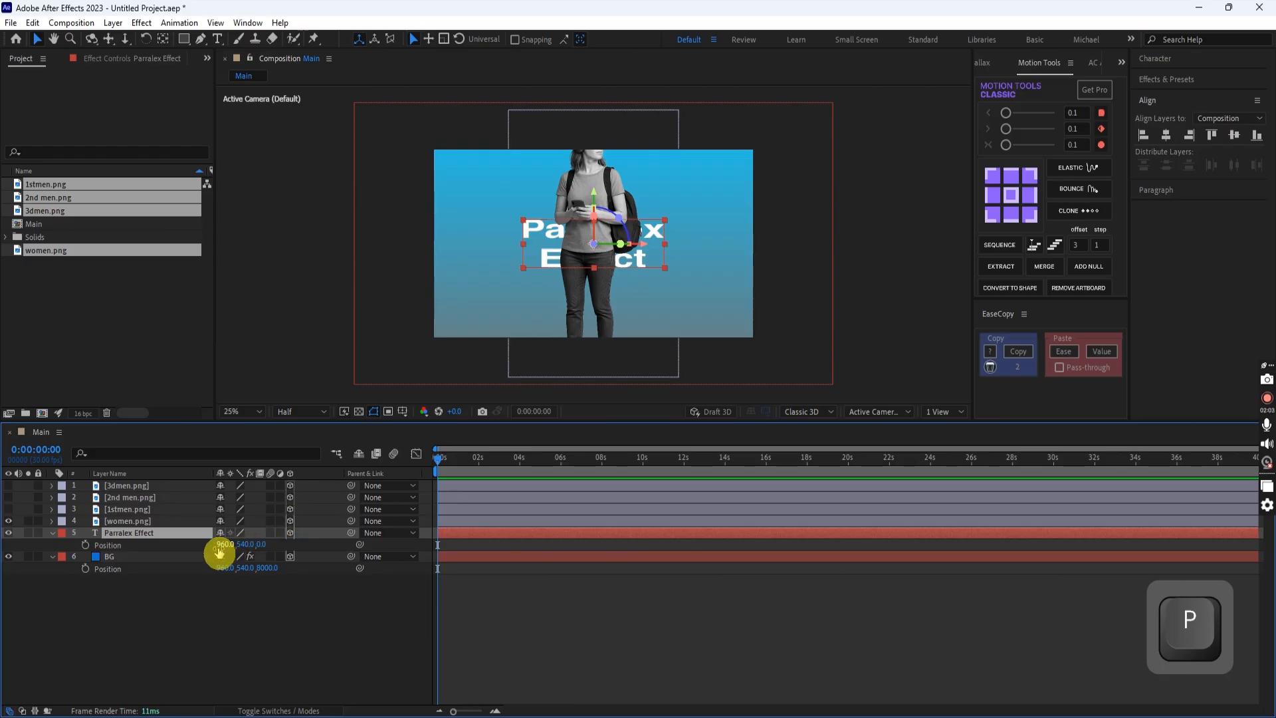
left_click(225, 545)
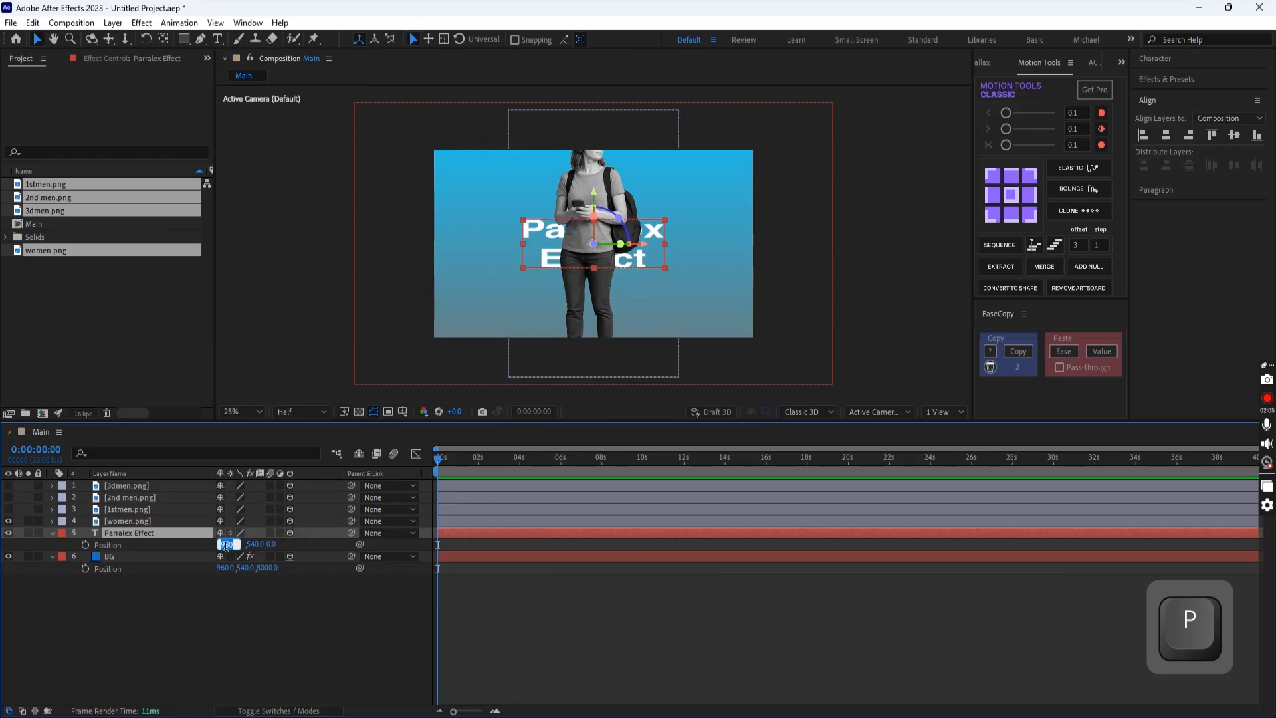
type("-17")
key("BackSpace")
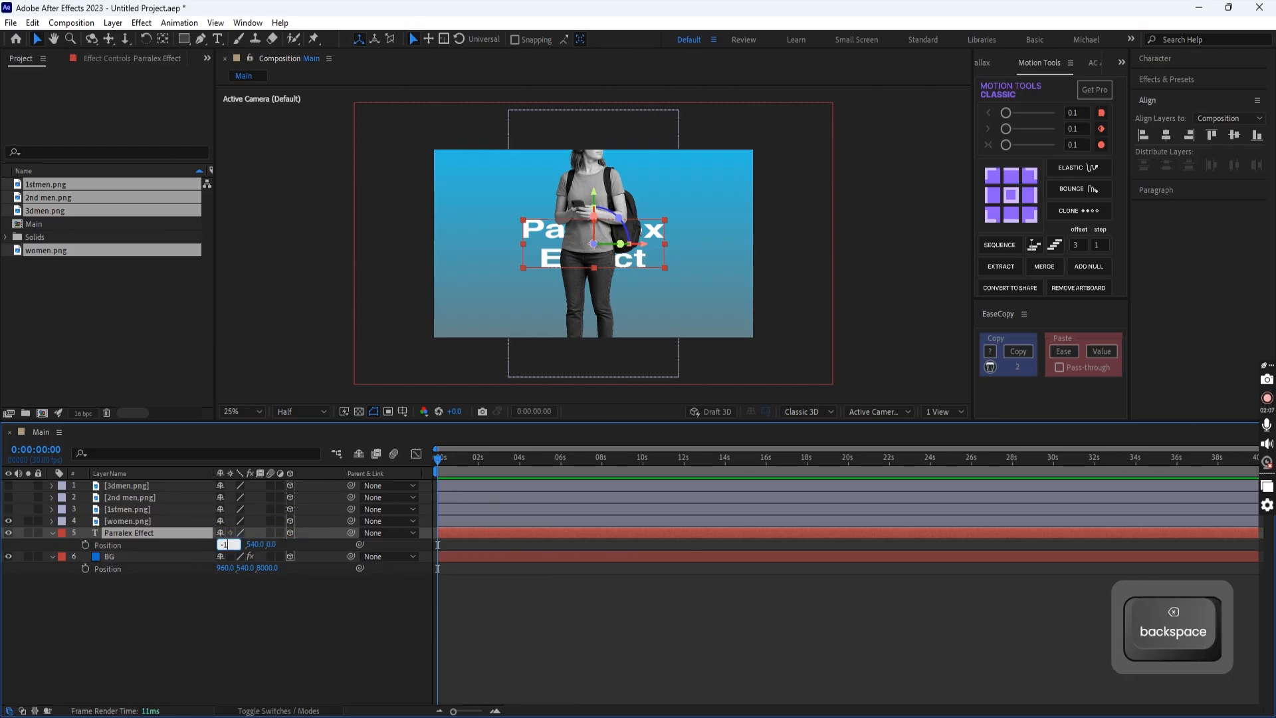
type("87")
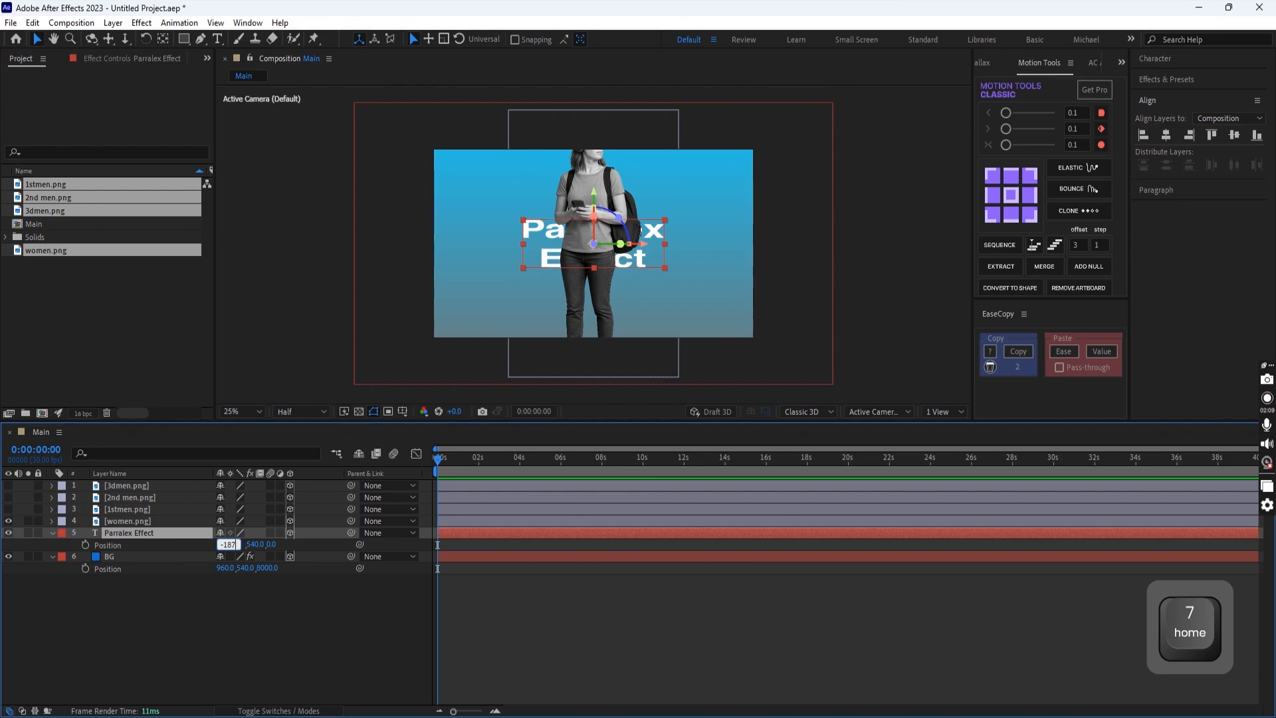
type(".8")
key("Return")
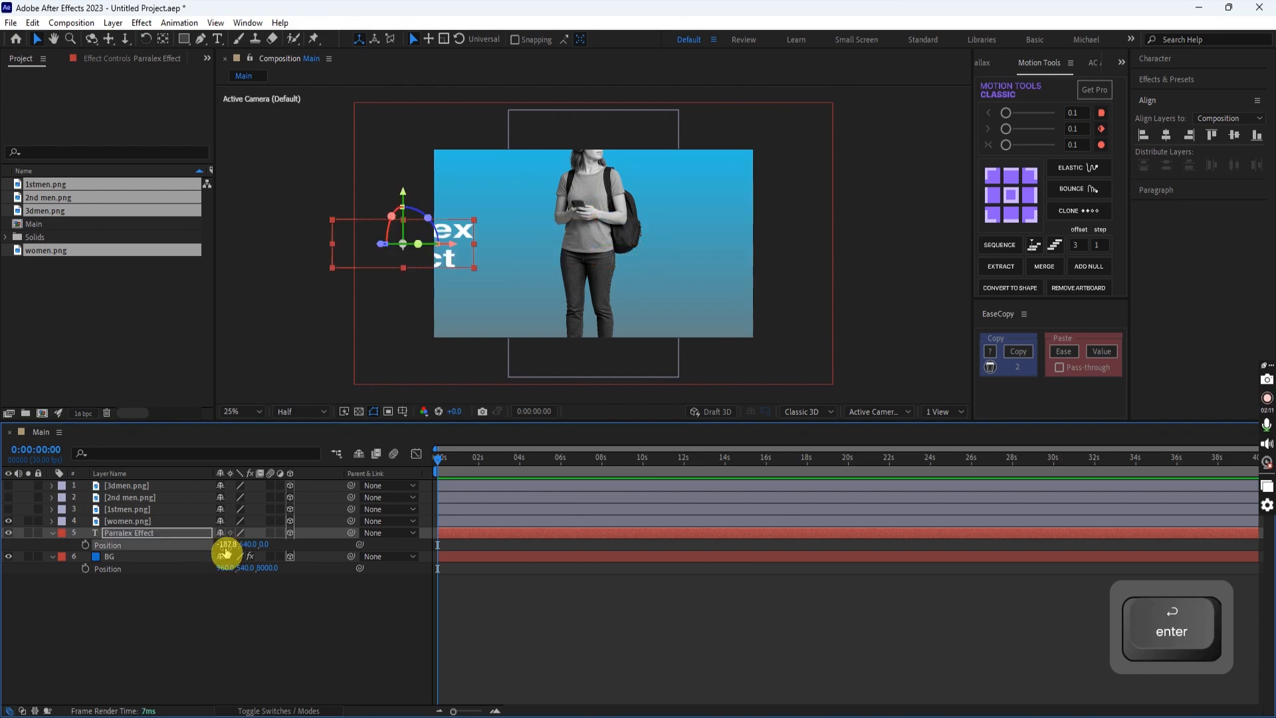
- Set the Parralex Effect text layer's Y position to -30.4 and its Z position to 6666.7
left_click(246, 545)
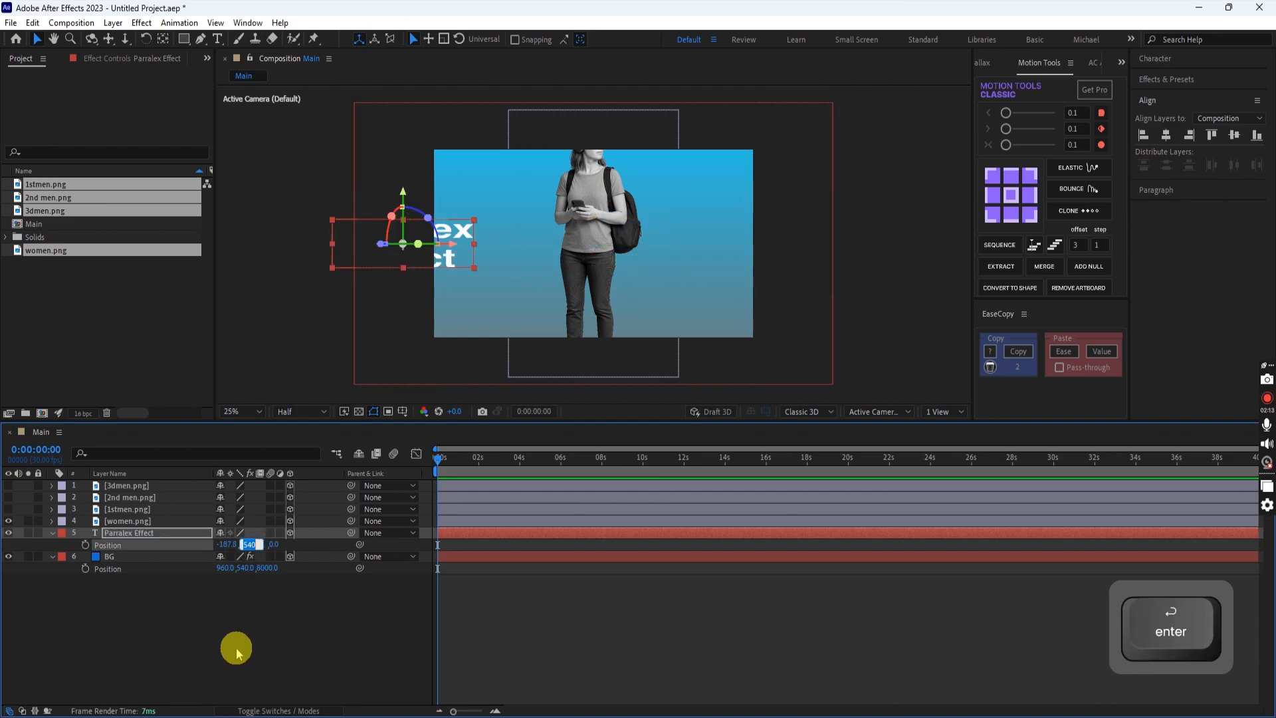
type("-30.4")
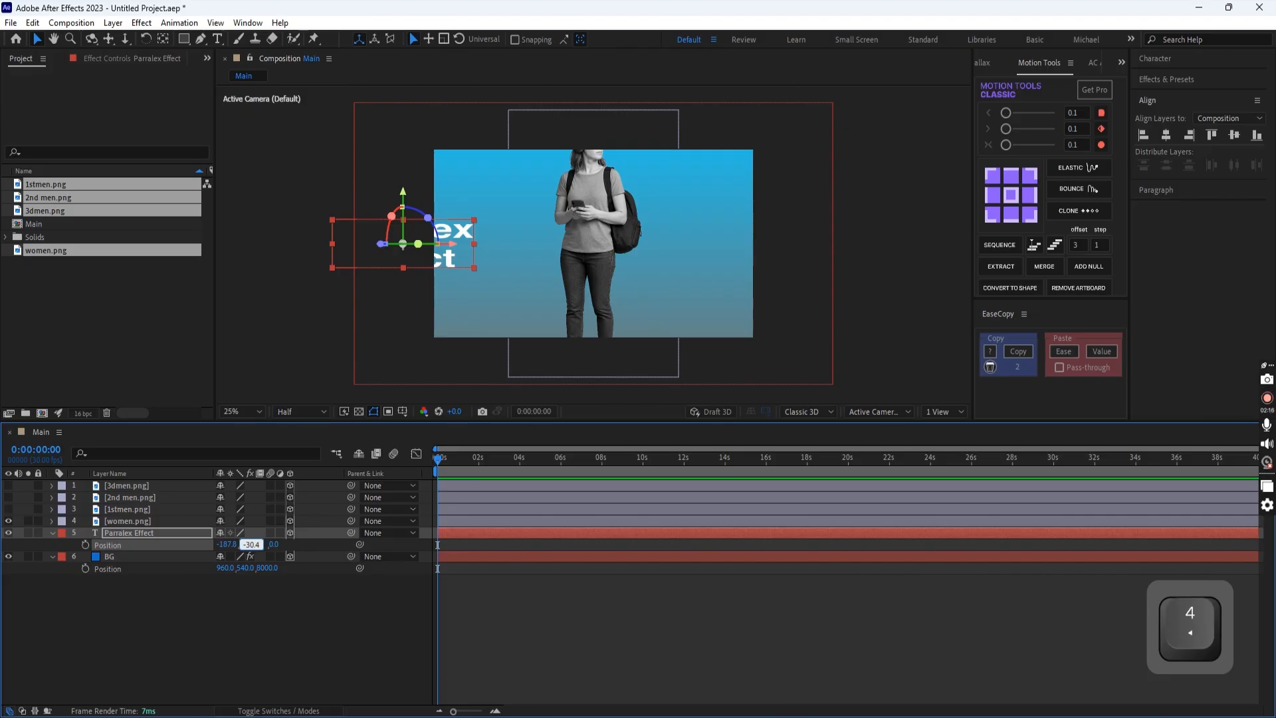
key("Return")
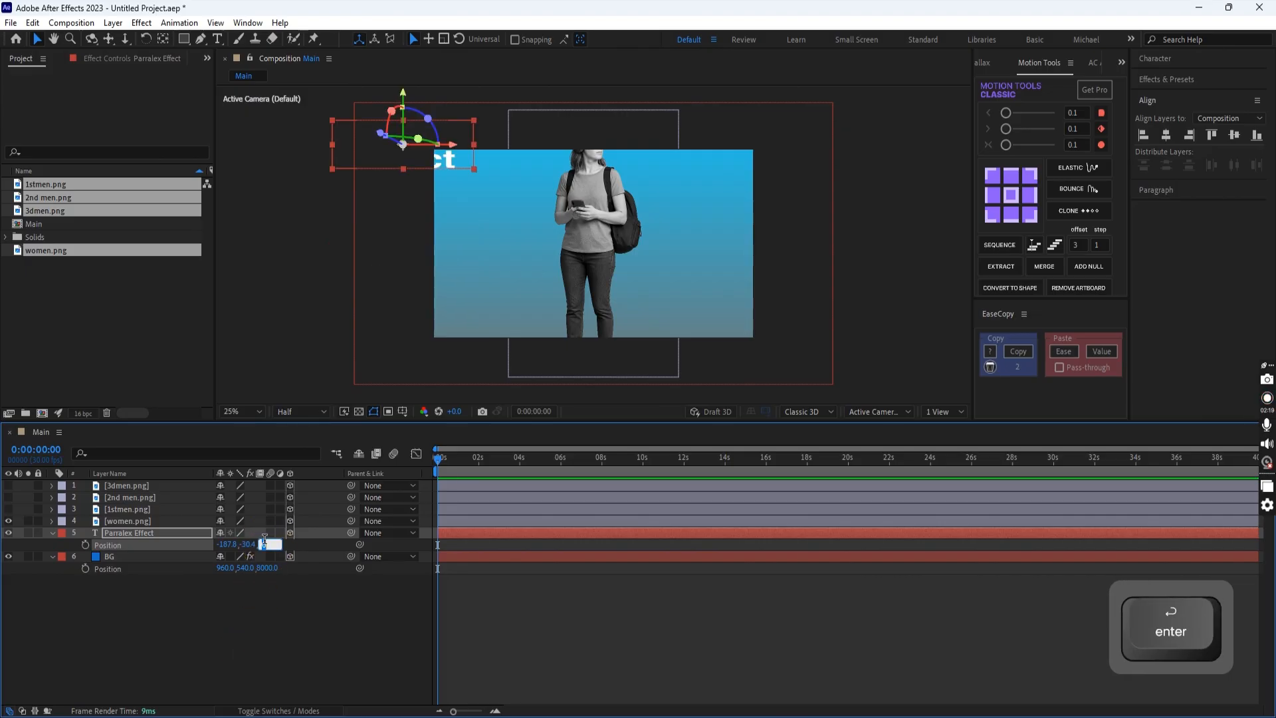
type("6666.7")
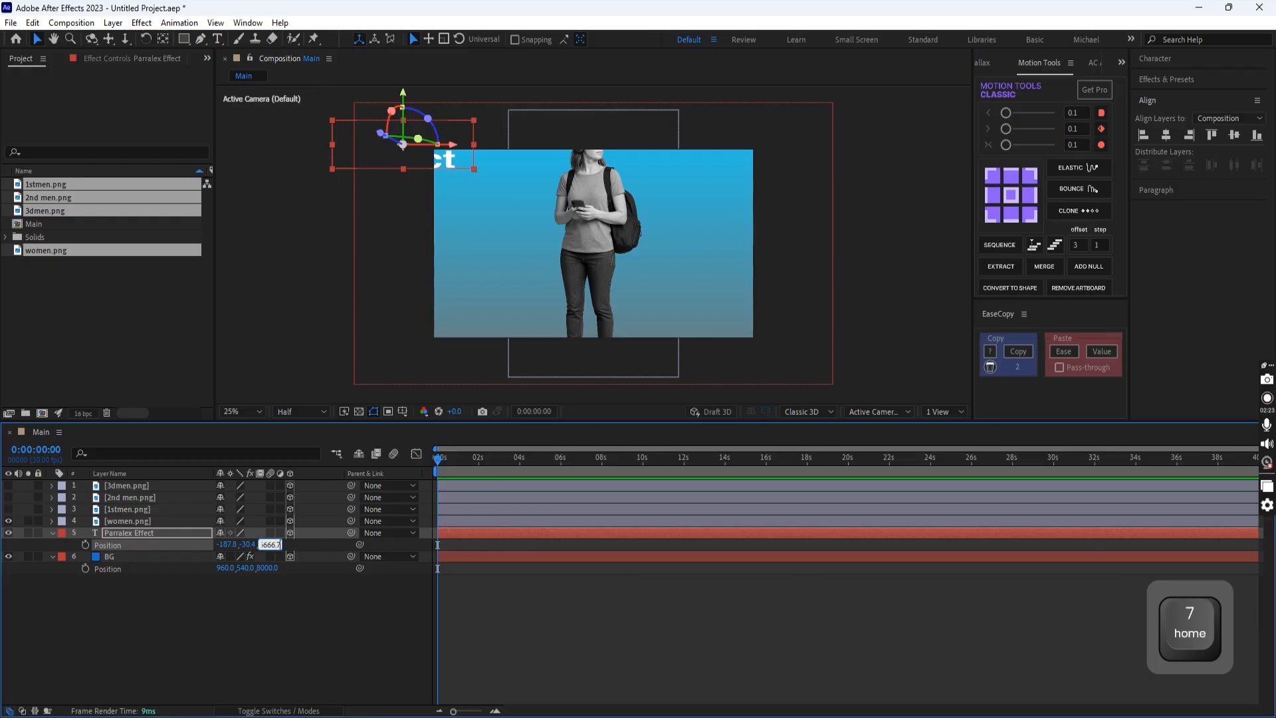
key("Return")
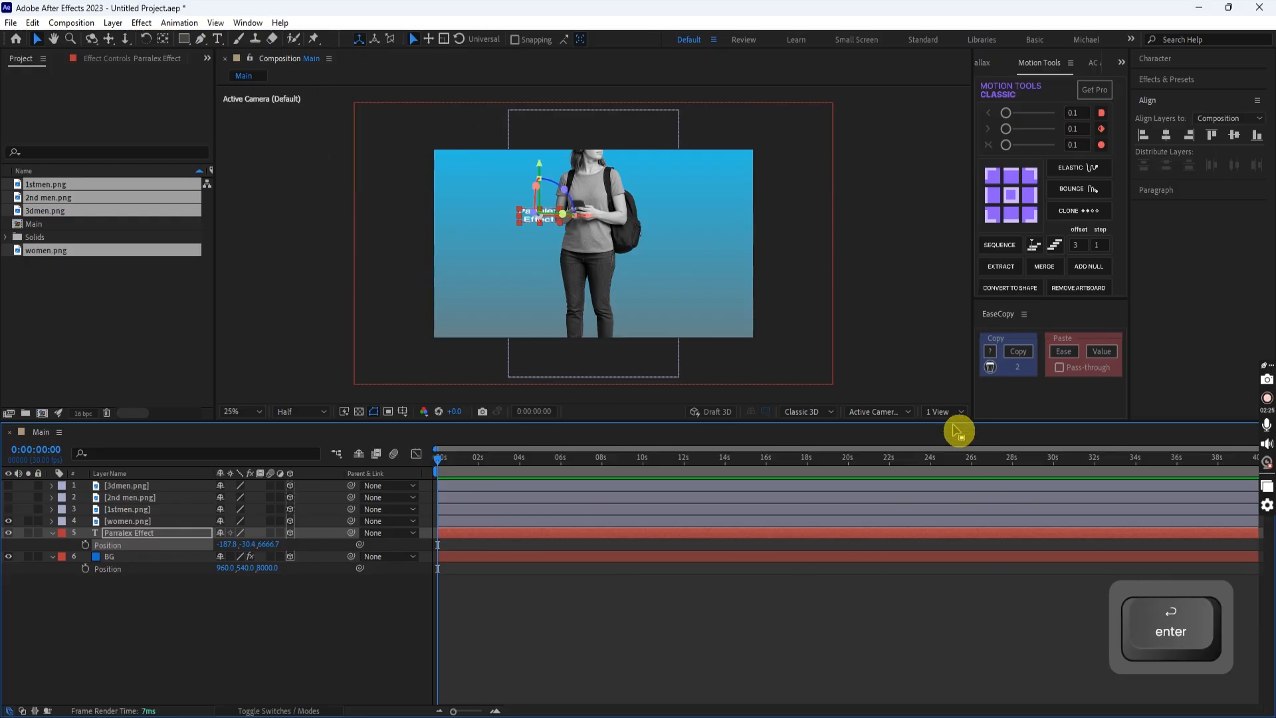
- Split the composition display into two views, with the Top view beside the Active Camera view
left_click(947, 411)
left_click(949, 441)
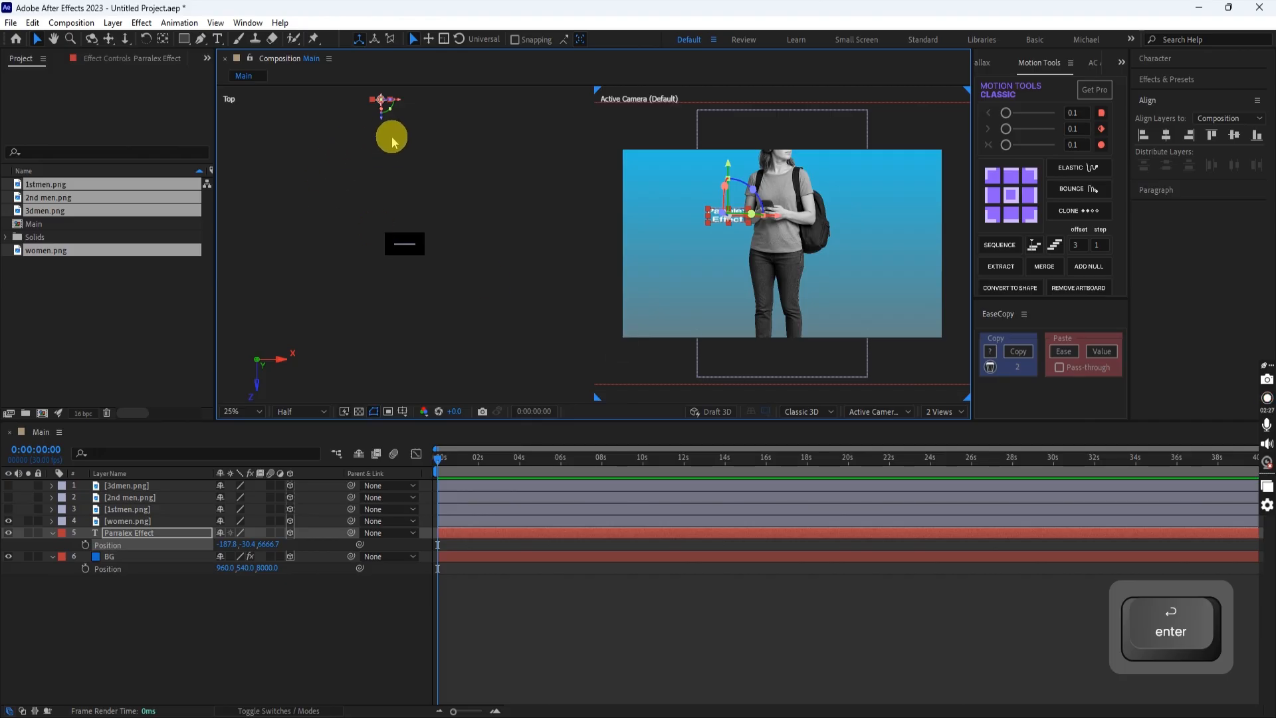
left_click(357, 175)
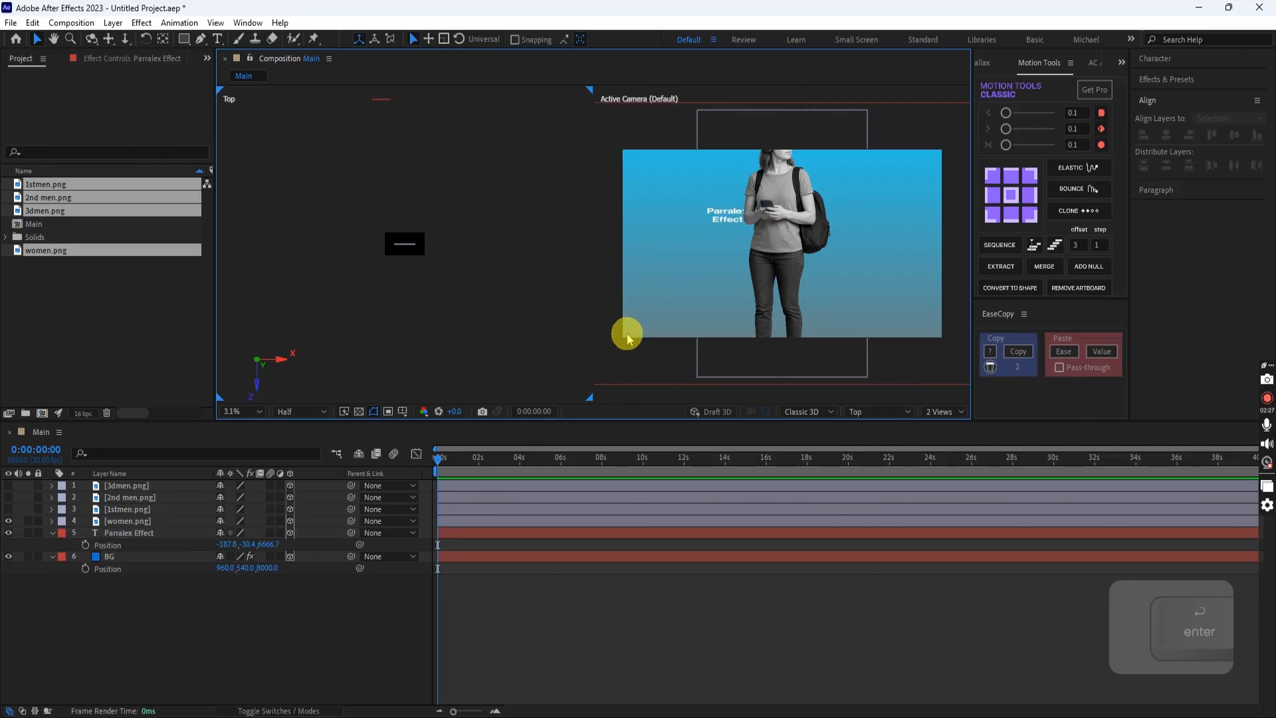
left_click(881, 412)
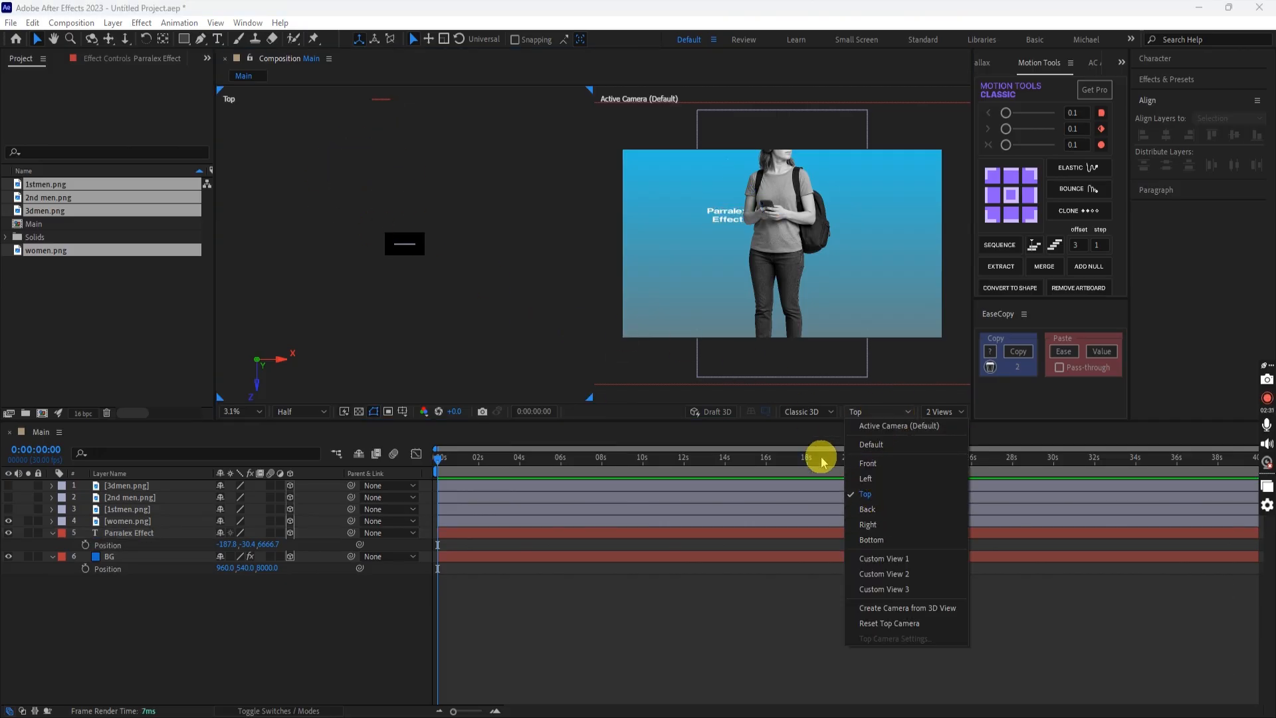
left_click(802, 445)
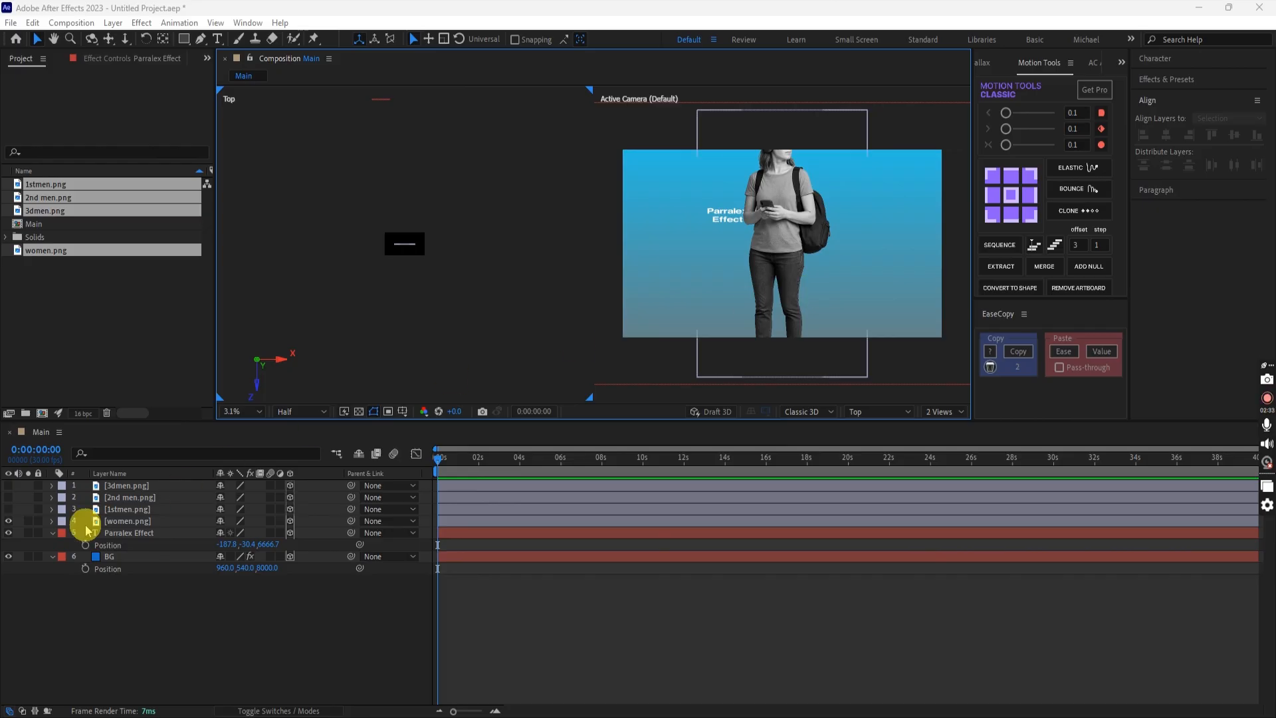
left_click(627, 347)
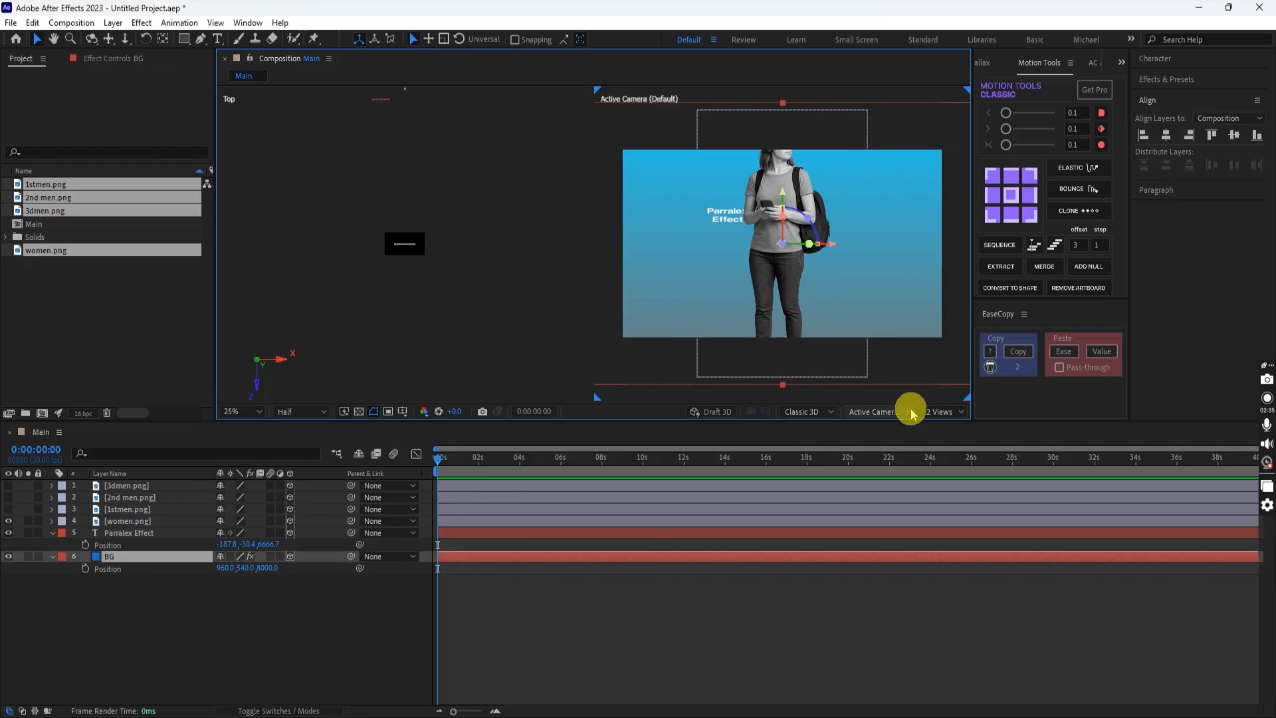
- Compare the depth placement of the Parralex Effect and BG layers in the Top view
left_click(136, 532)
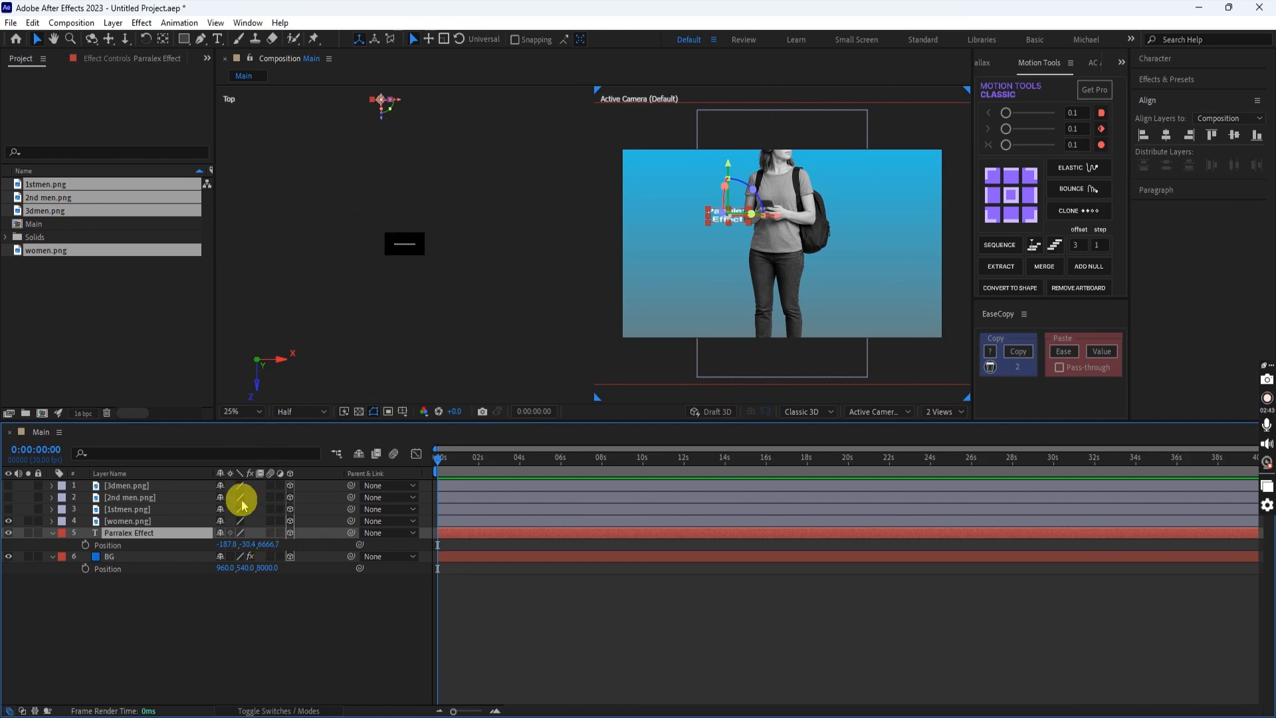
left_click(139, 557)
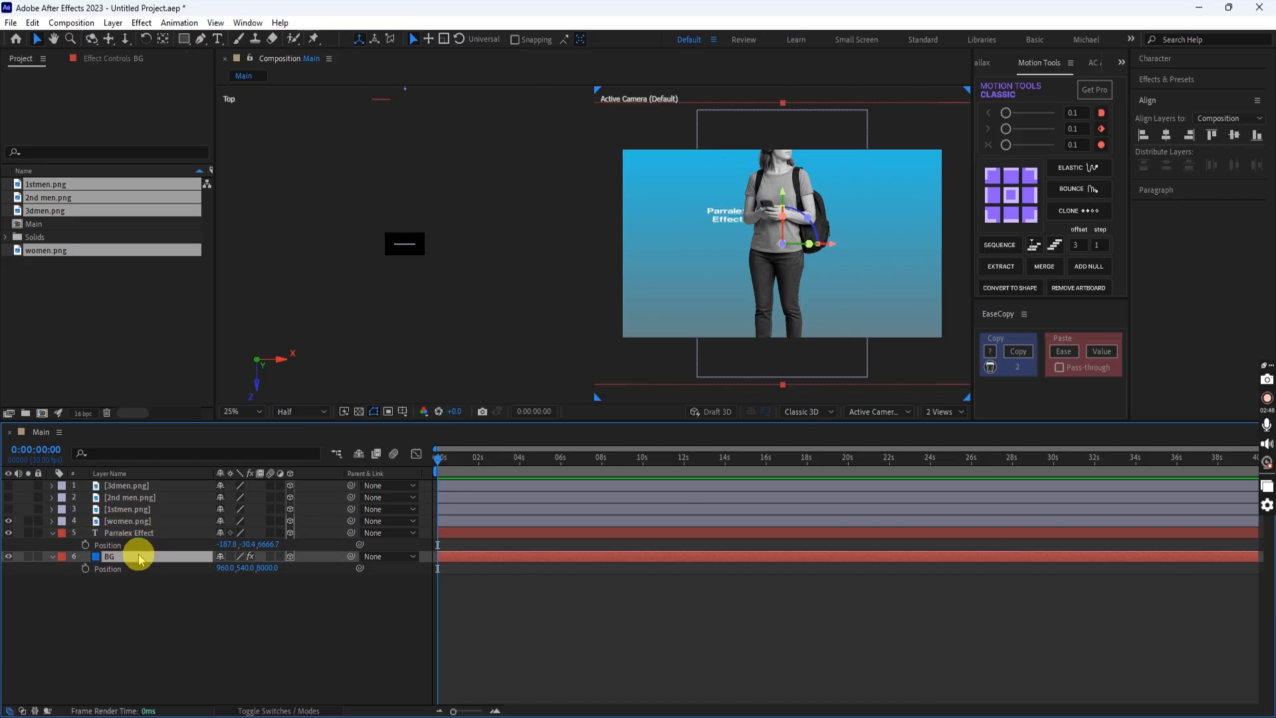
double_click(139, 557)
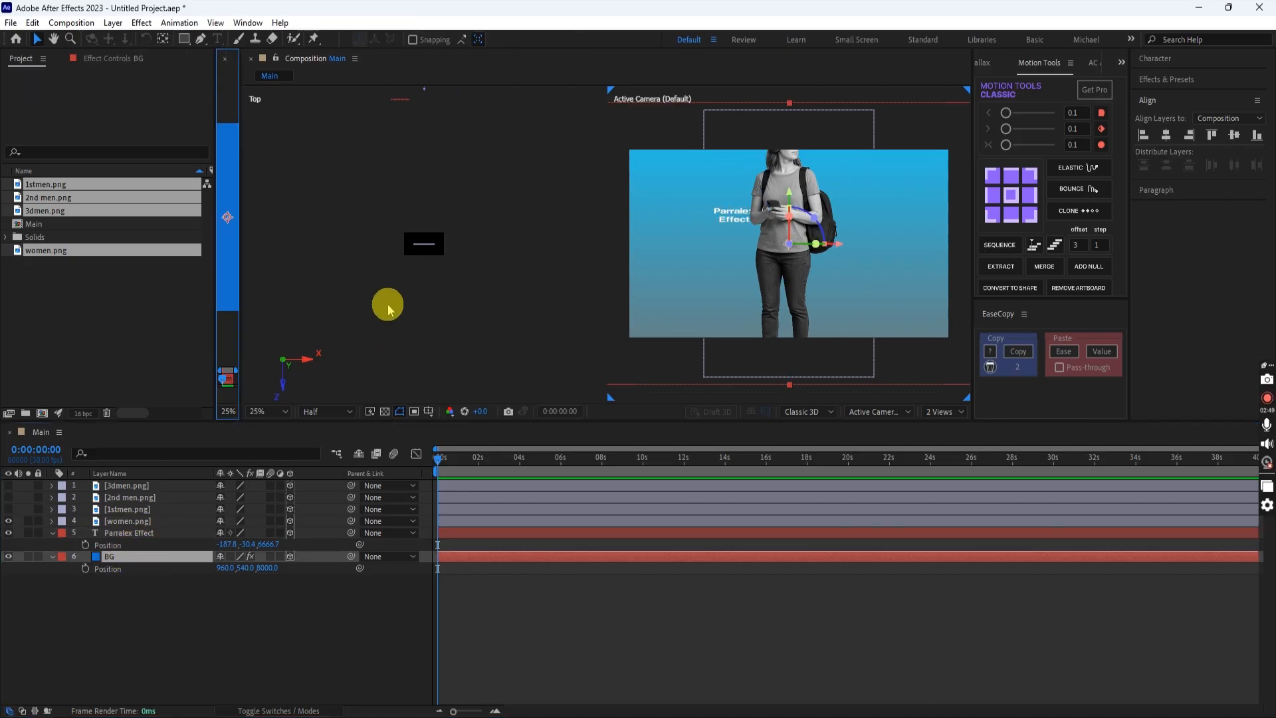
left_click(224, 63)
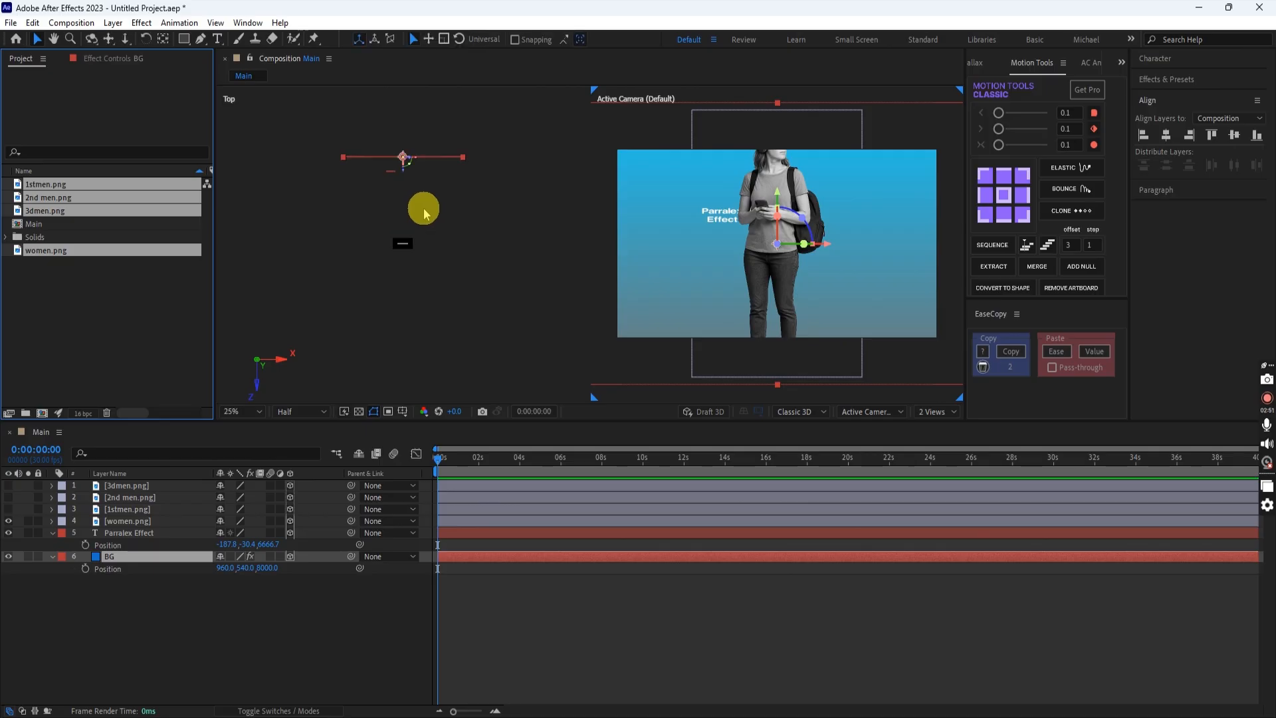
left_click(150, 557)
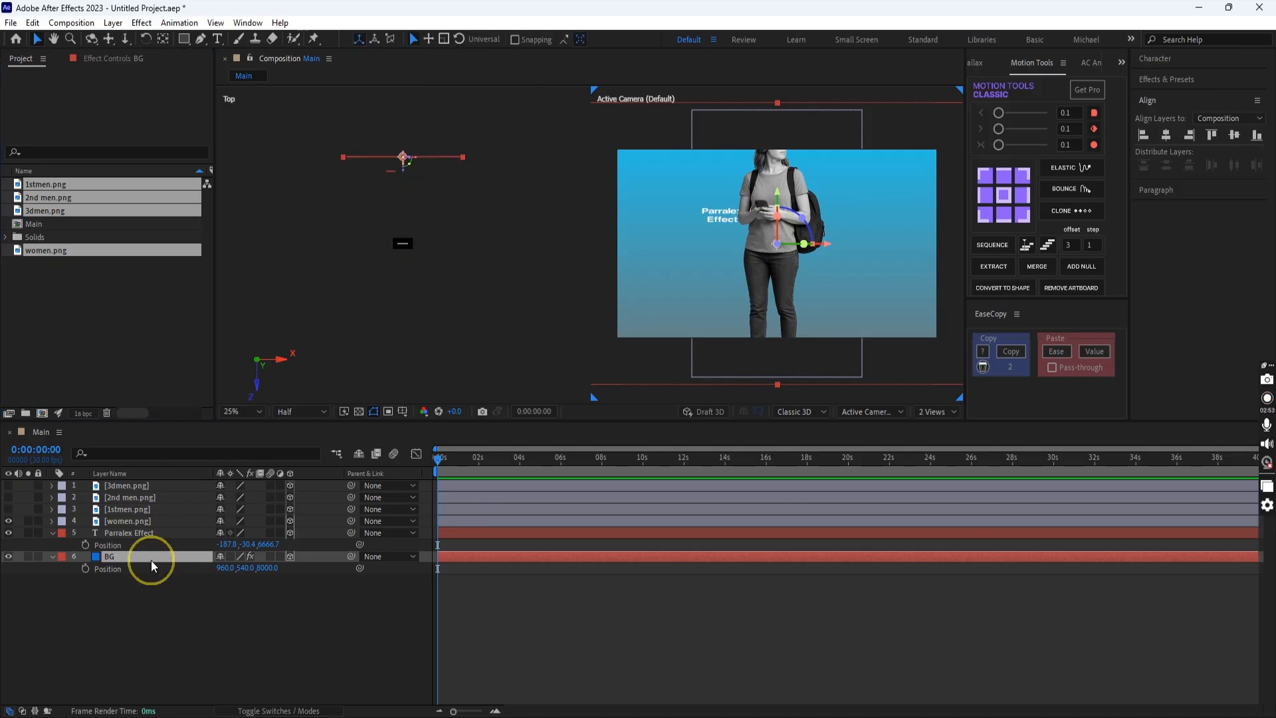
left_click(129, 532)
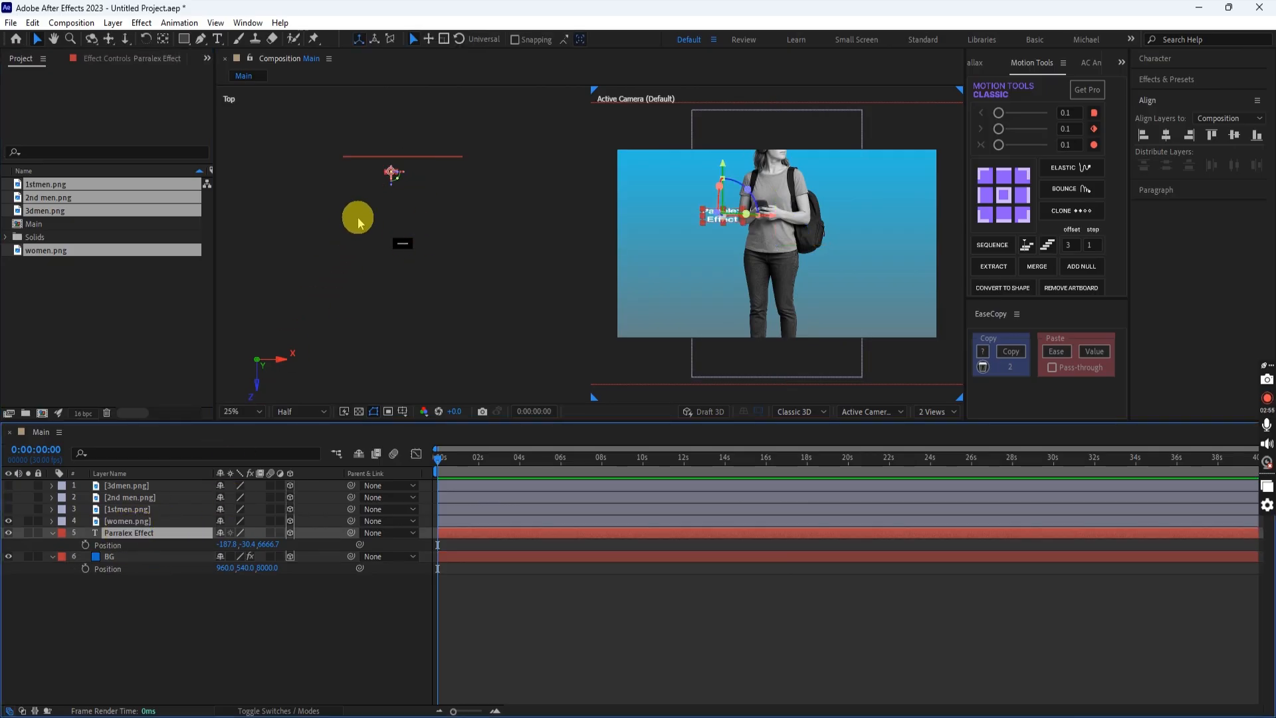
- Scale the women.png layer to 200% and flip it horizontally
left_click(138, 520)
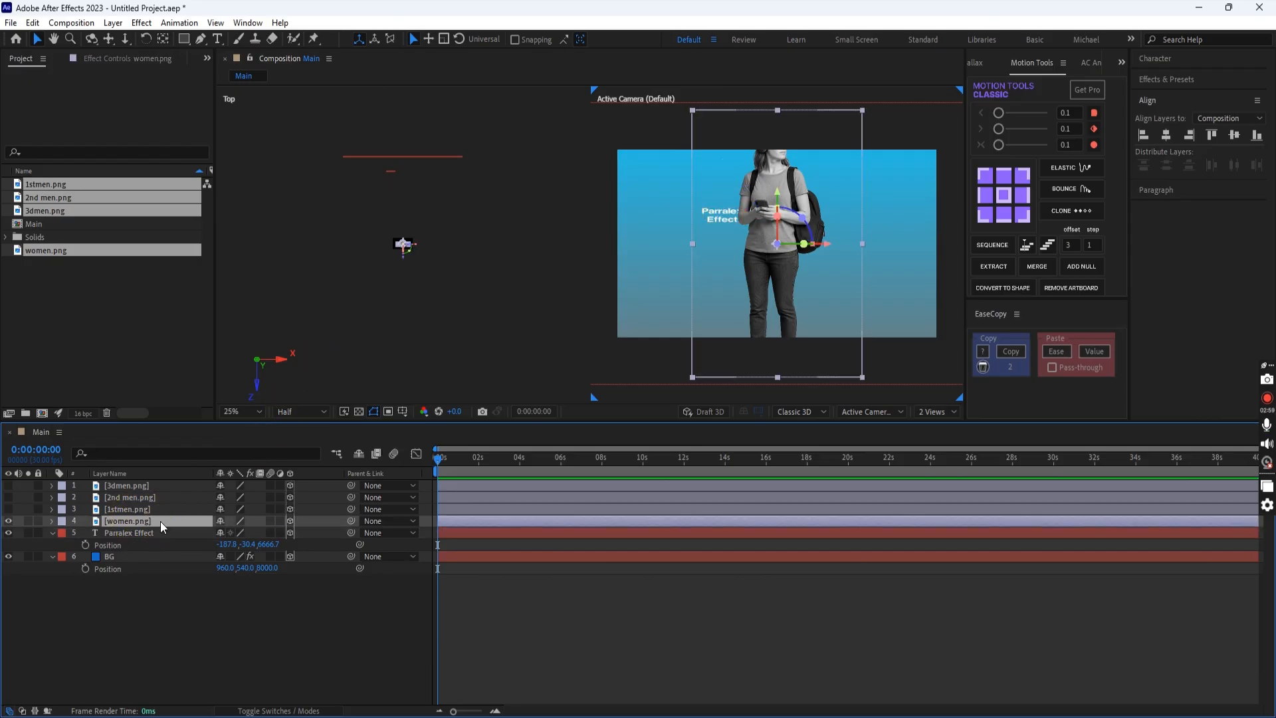
key("p")
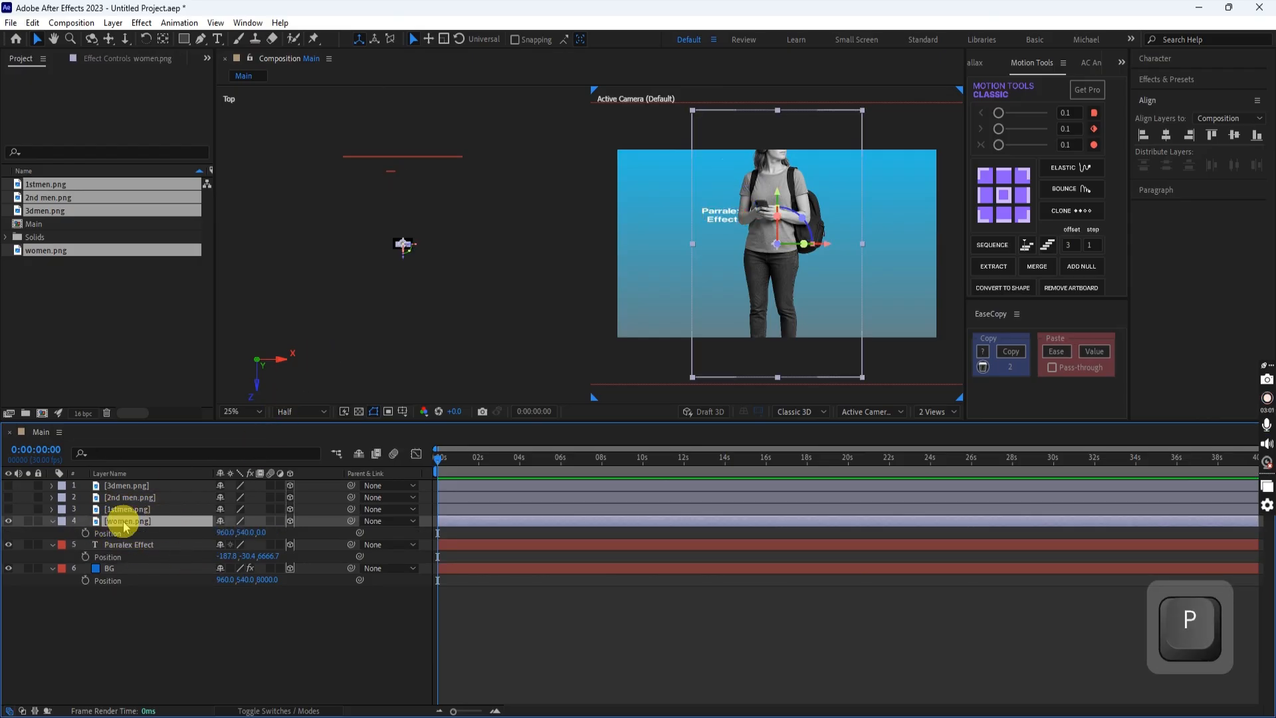
key("s")
left_click(238, 532)
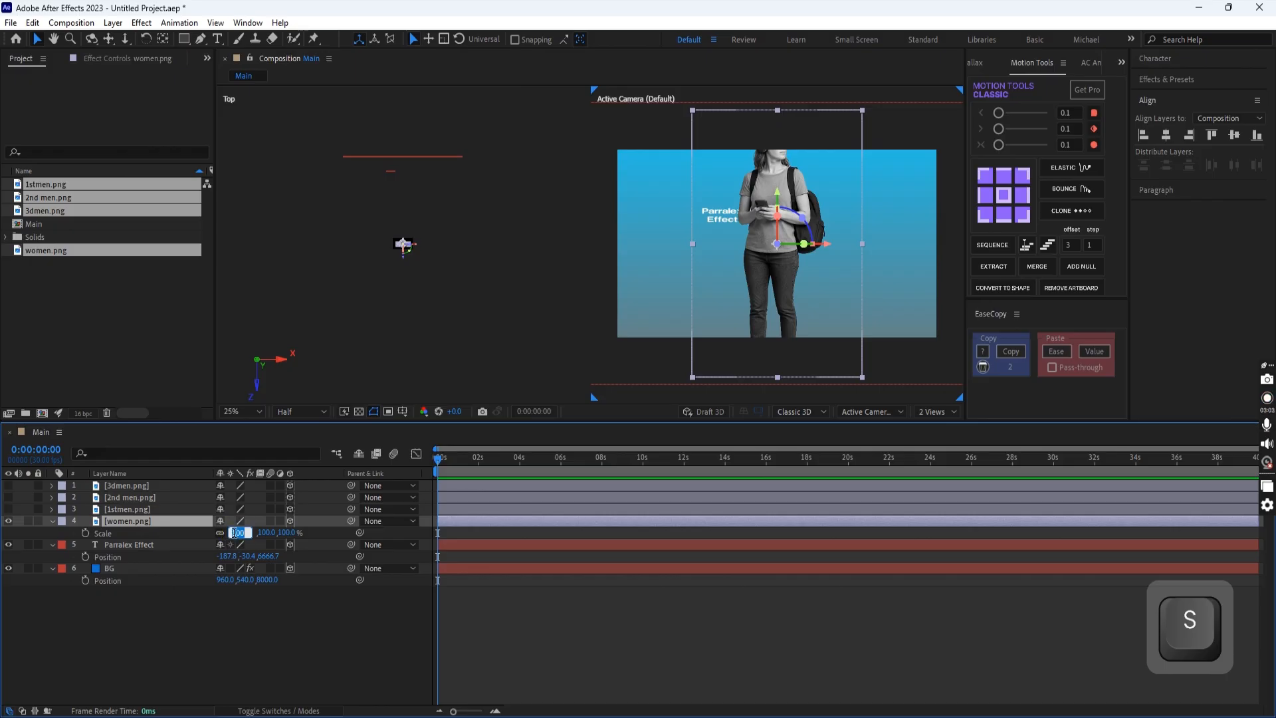
key("Return")
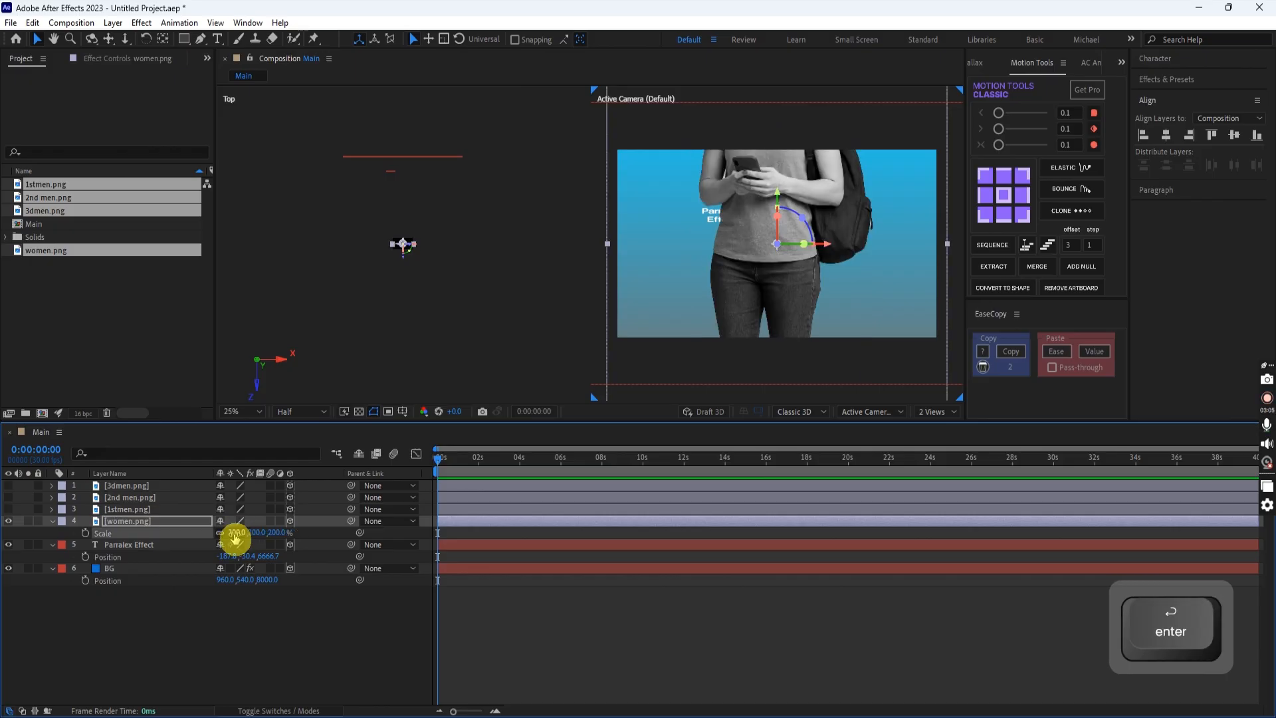
right_click(157, 521)
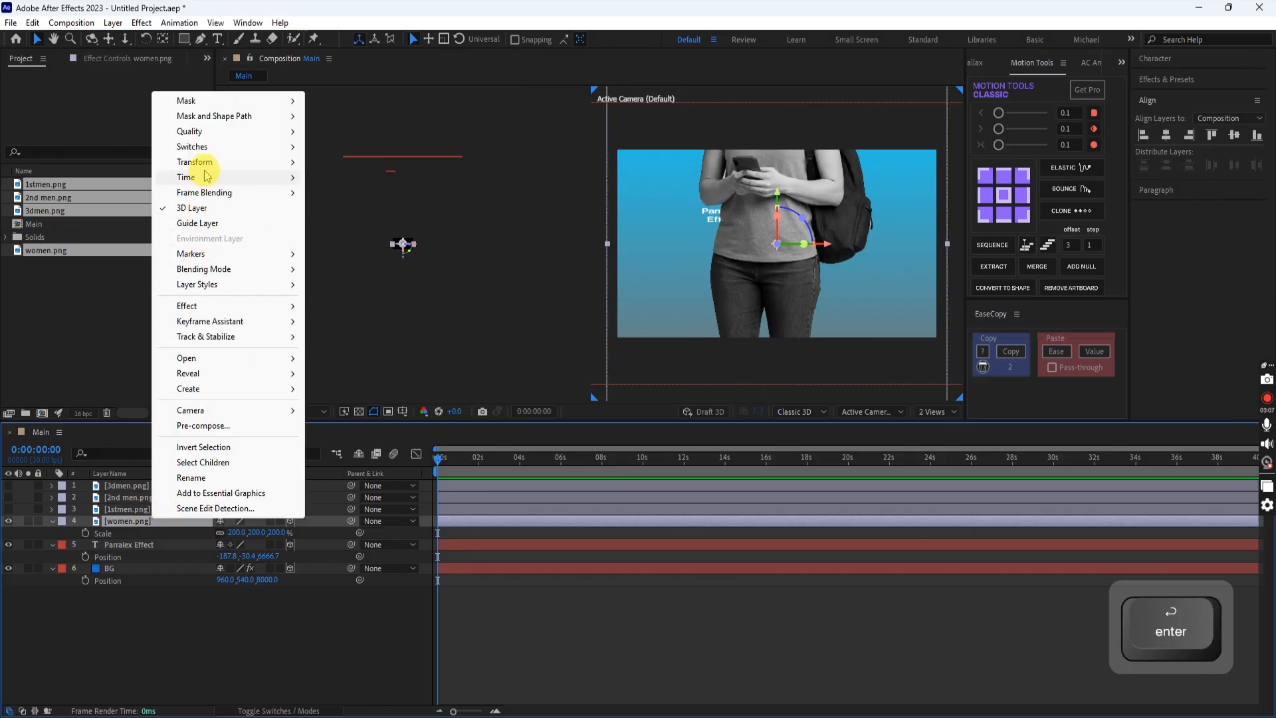
mouse_move(286, 162)
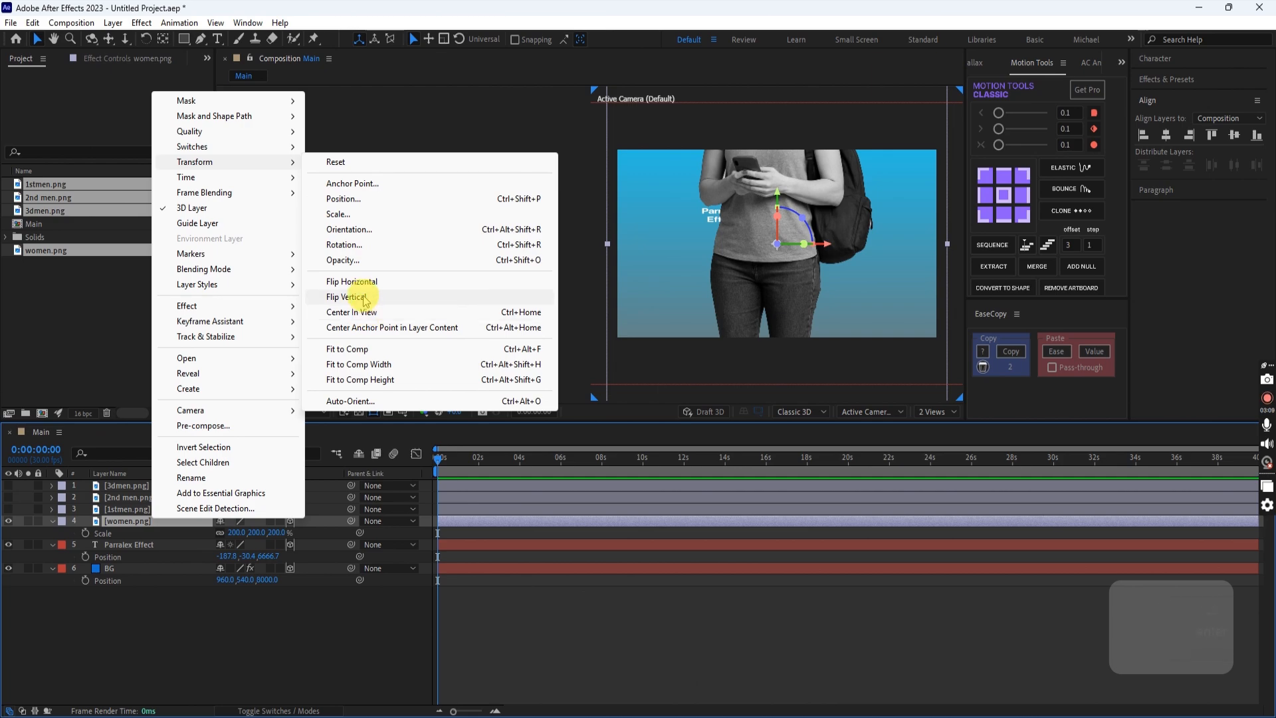
left_click(347, 281)
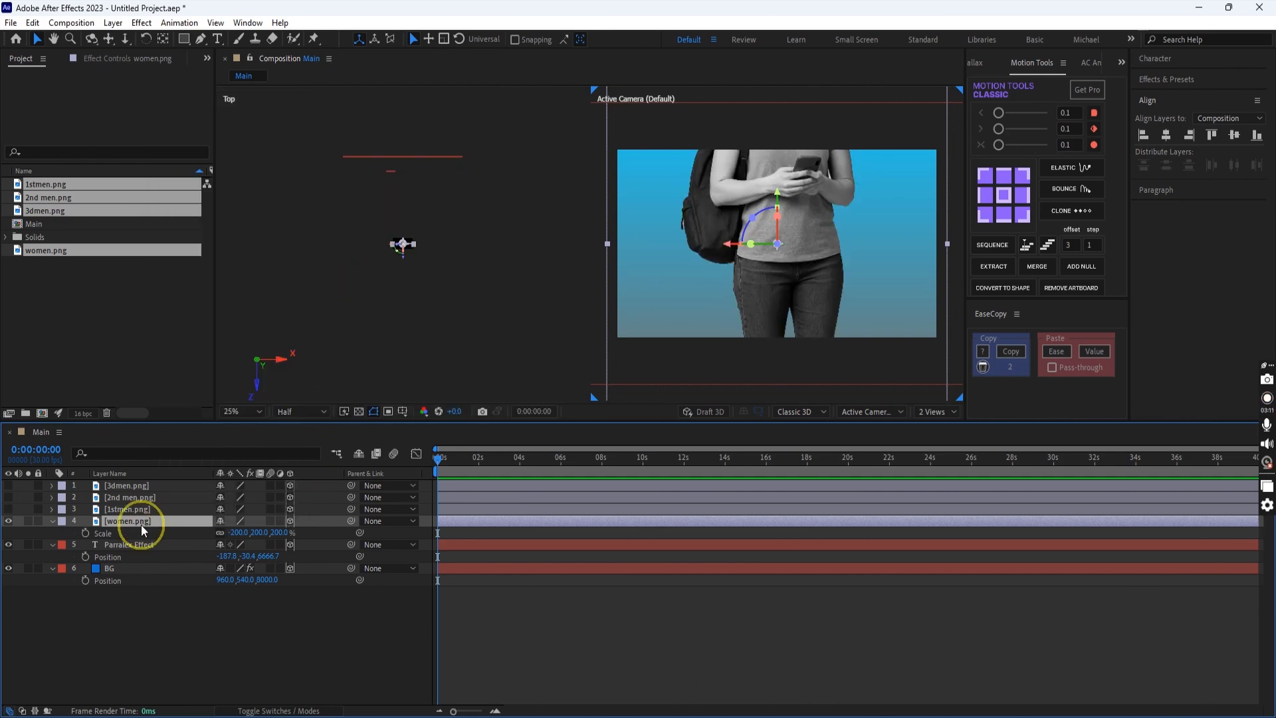
- Set the women.png layer's X position to 1128 and change its Y position to raise its anchor to the frame's upper edge
key("p")
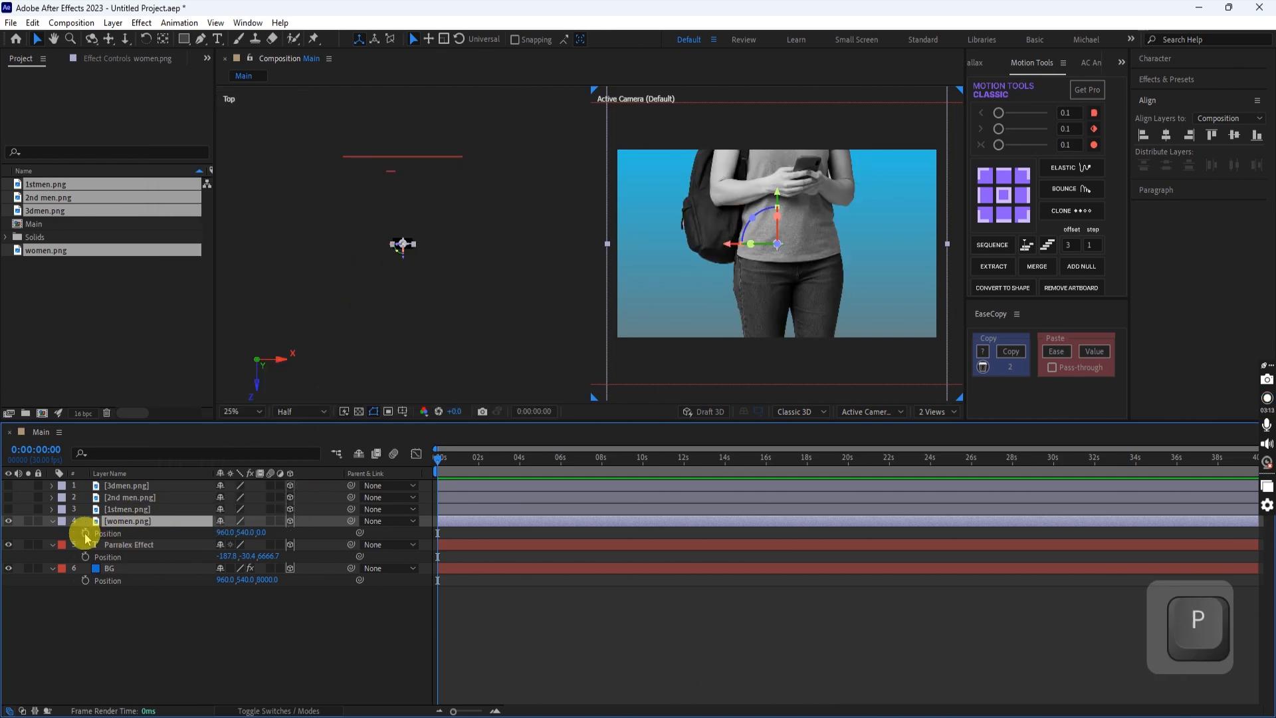
left_click(226, 534)
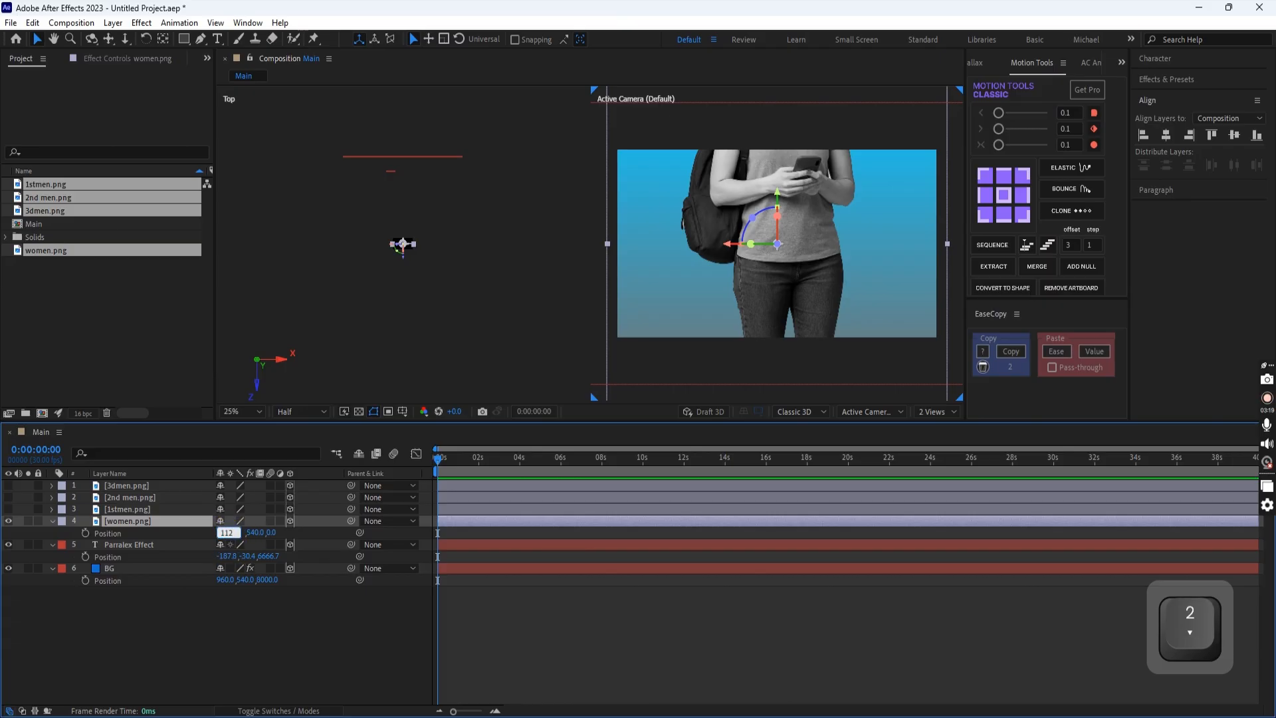
left_click(262, 590)
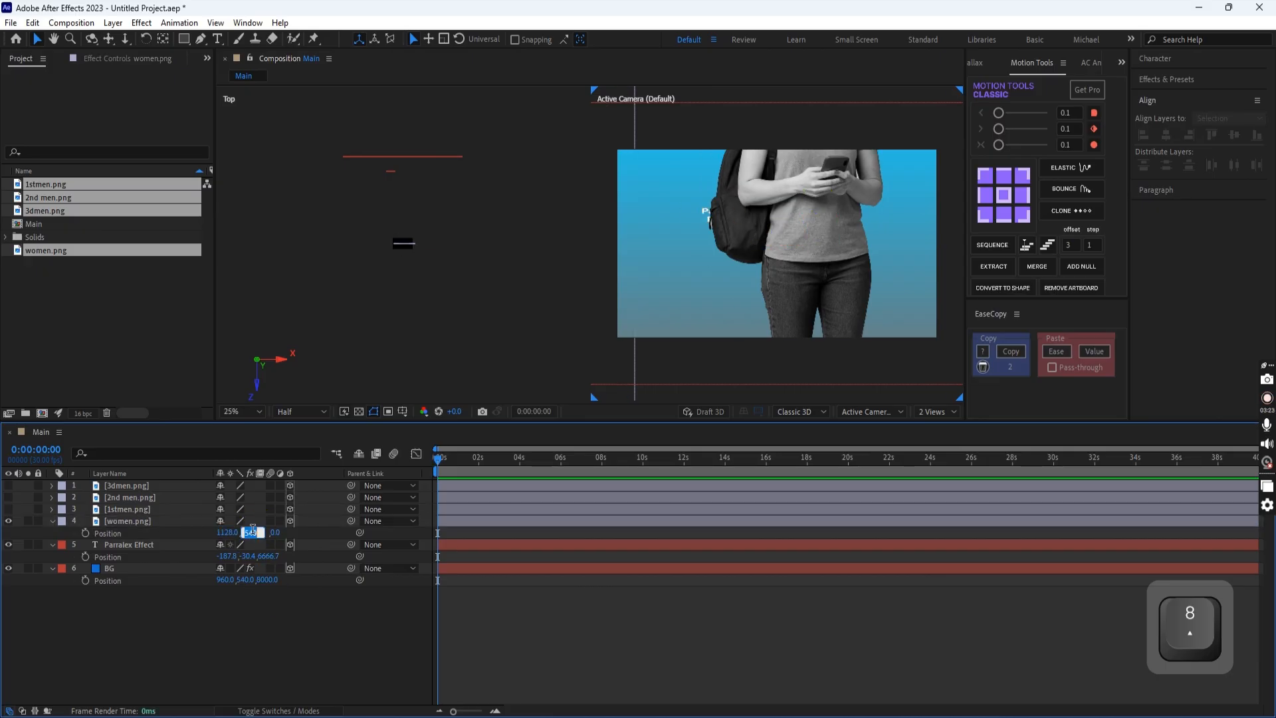
type("1400")
key("Return")
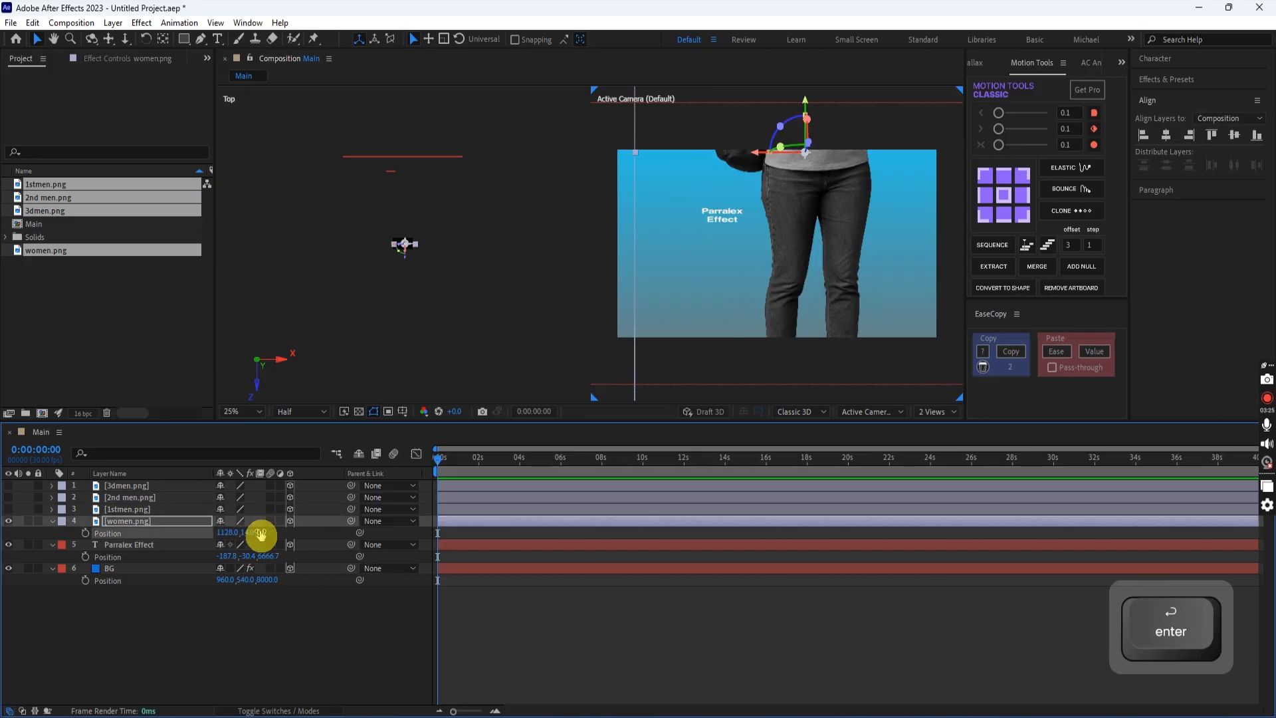
- Set the women.png layer's Z position to 5333.3 and move it down in the frame to Y 530
left_click(264, 532)
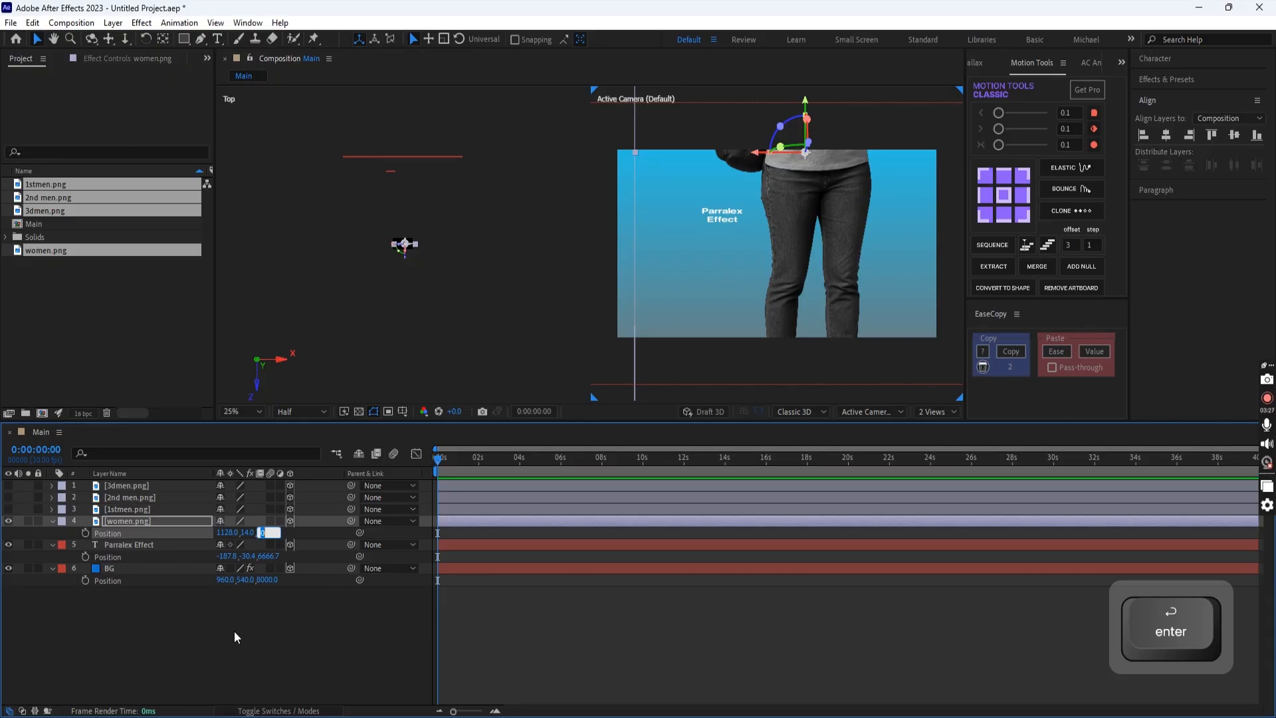
type("5333")
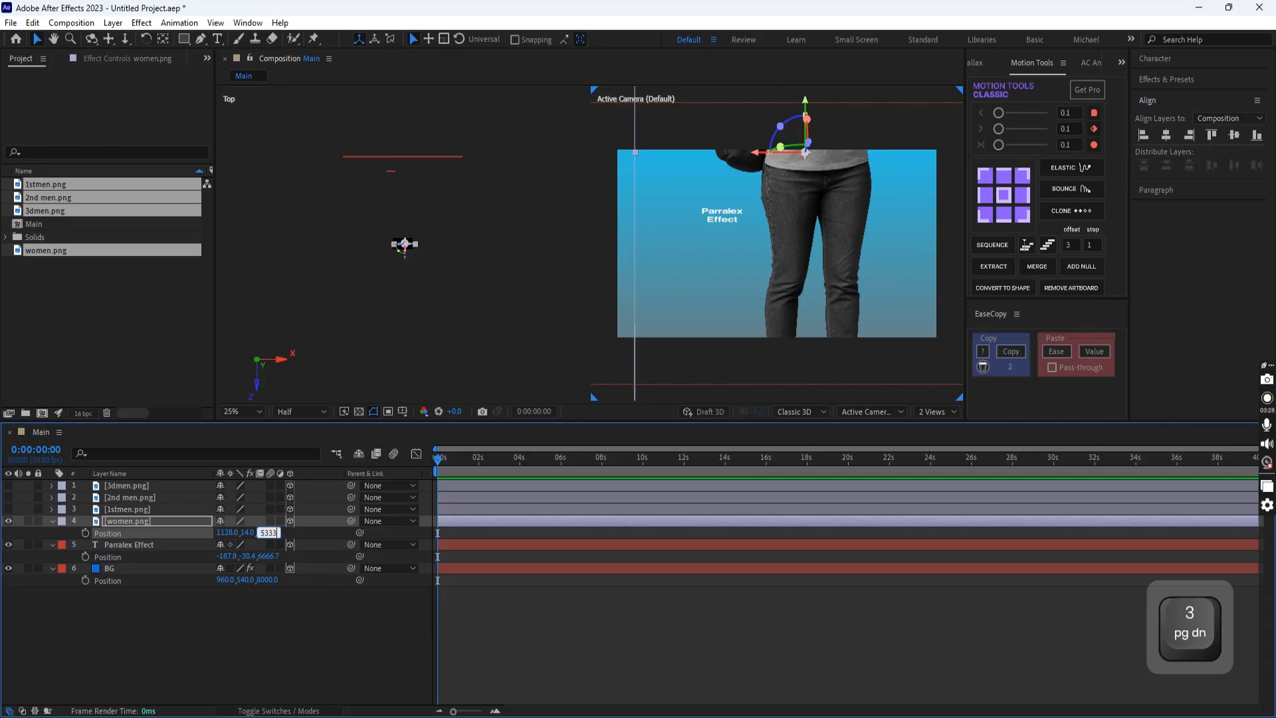
key("Return")
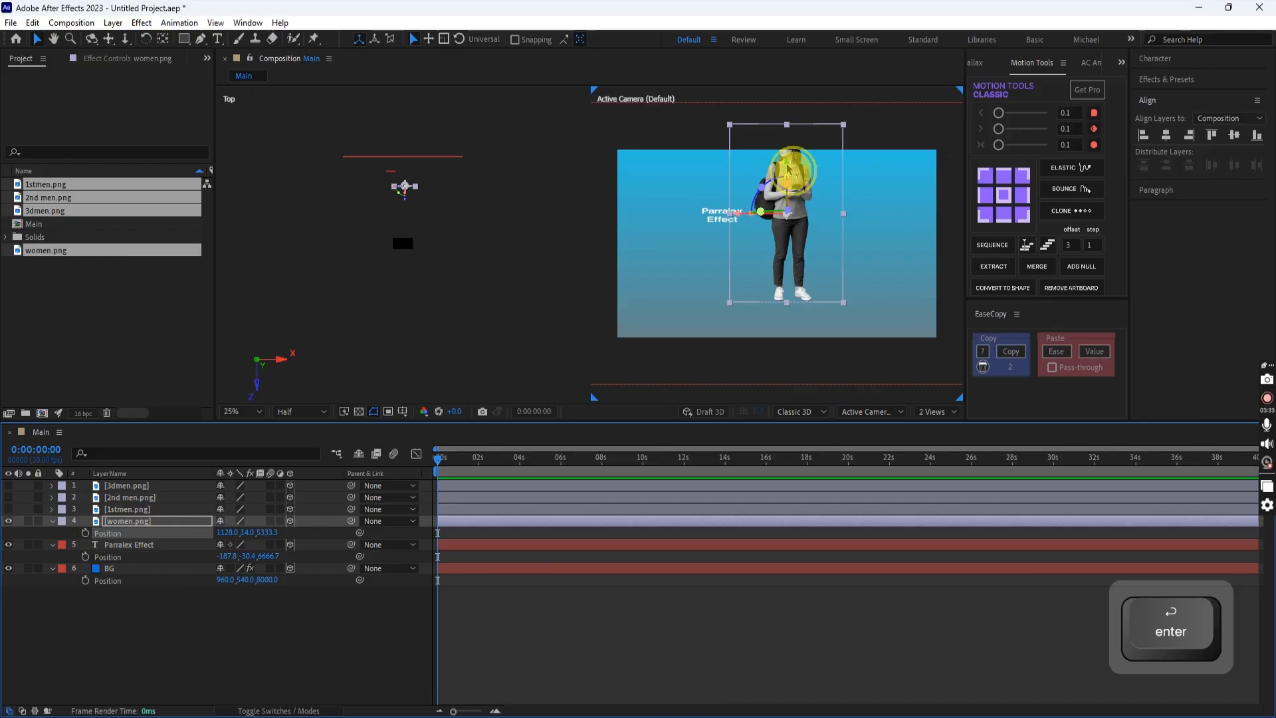
left_click_drag(790, 175, 789, 200)
left_click(191, 598)
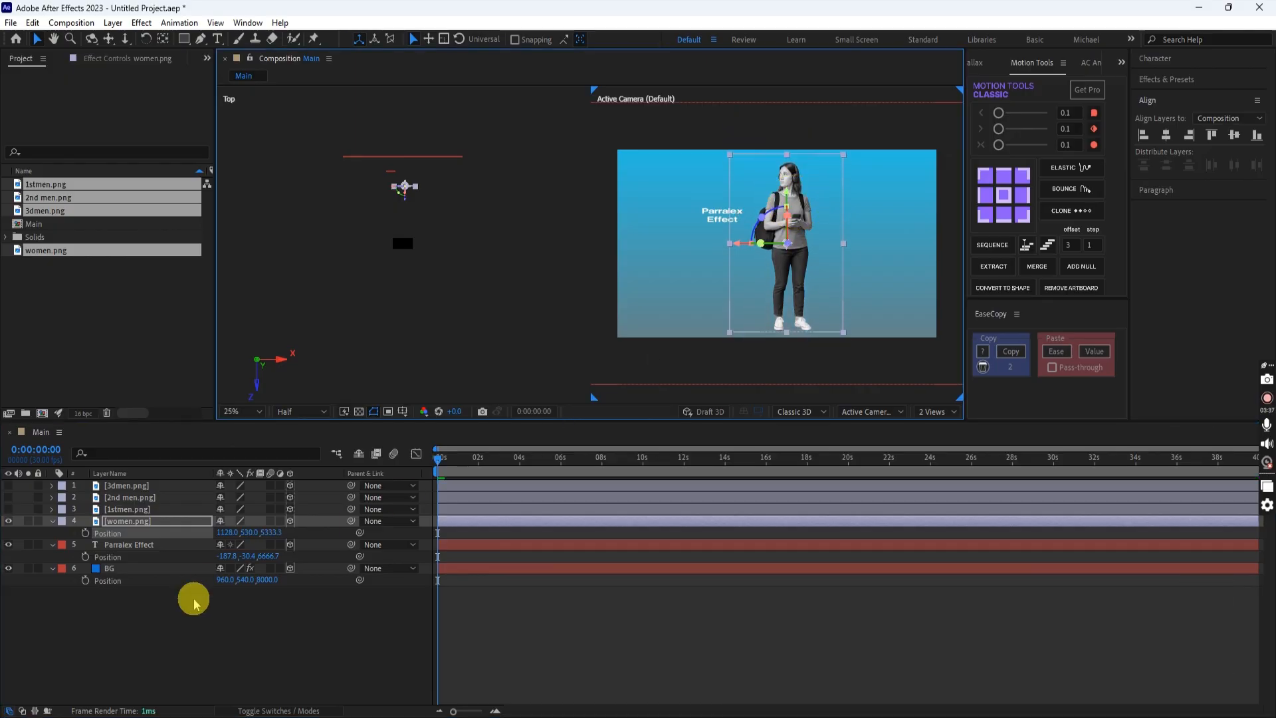
- Make the 1stmen.png layer visible and scale it uniformly to 250%
left_click(136, 509)
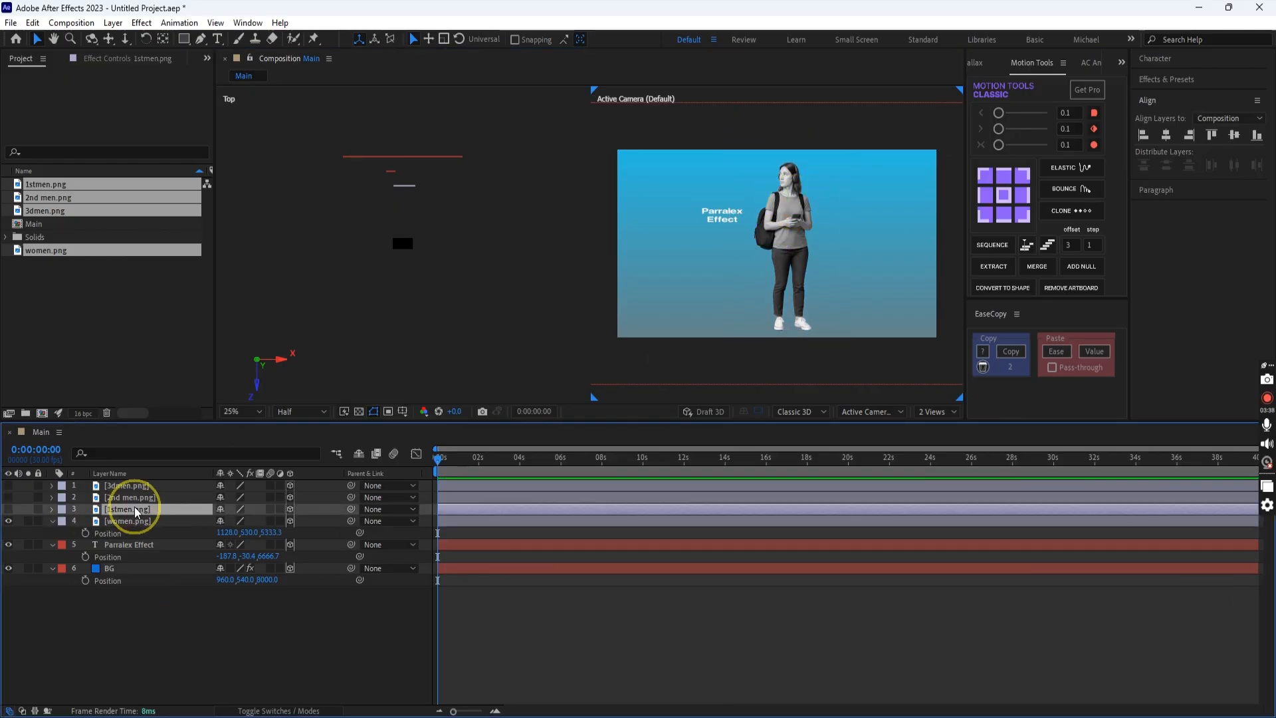
left_click(8, 509)
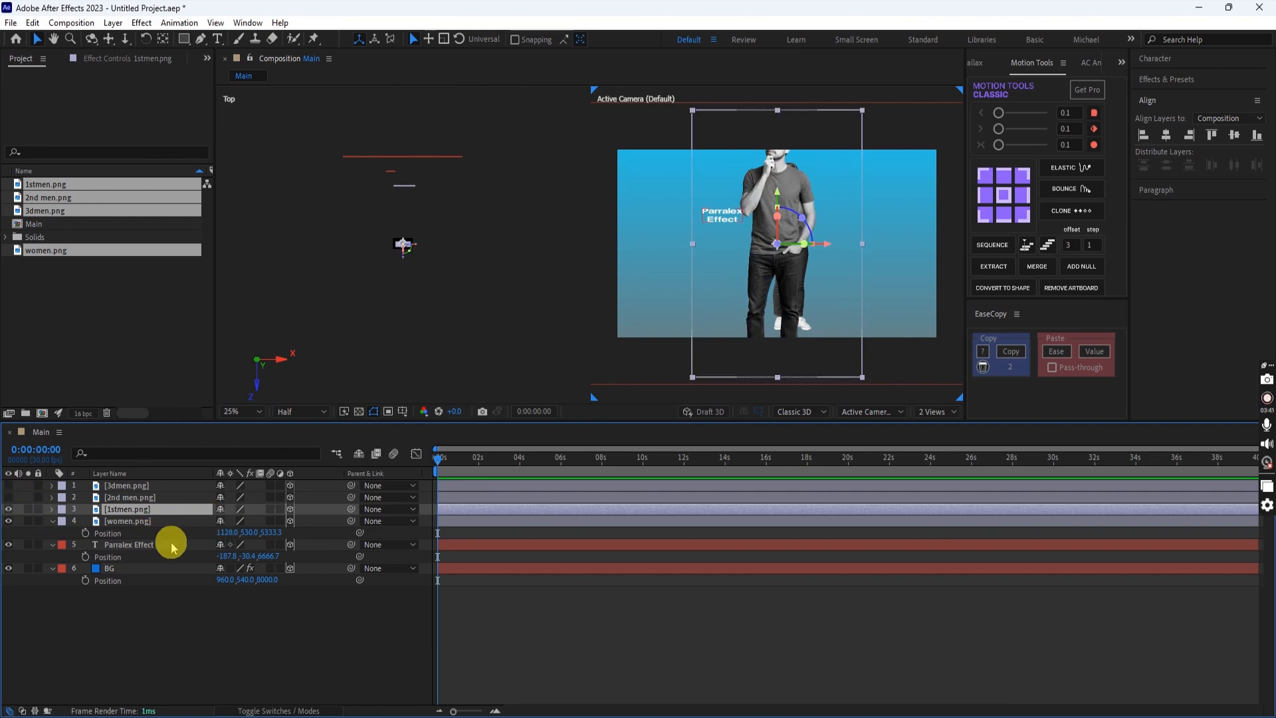
key("s")
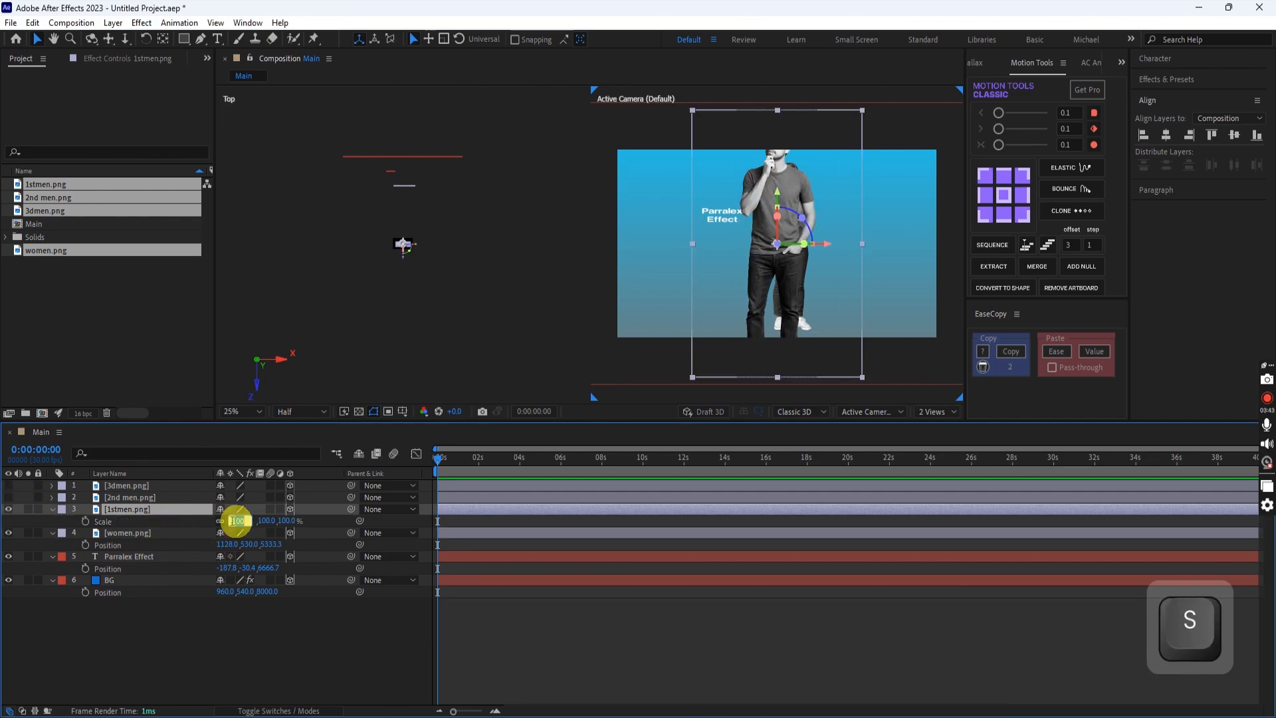
key("Return")
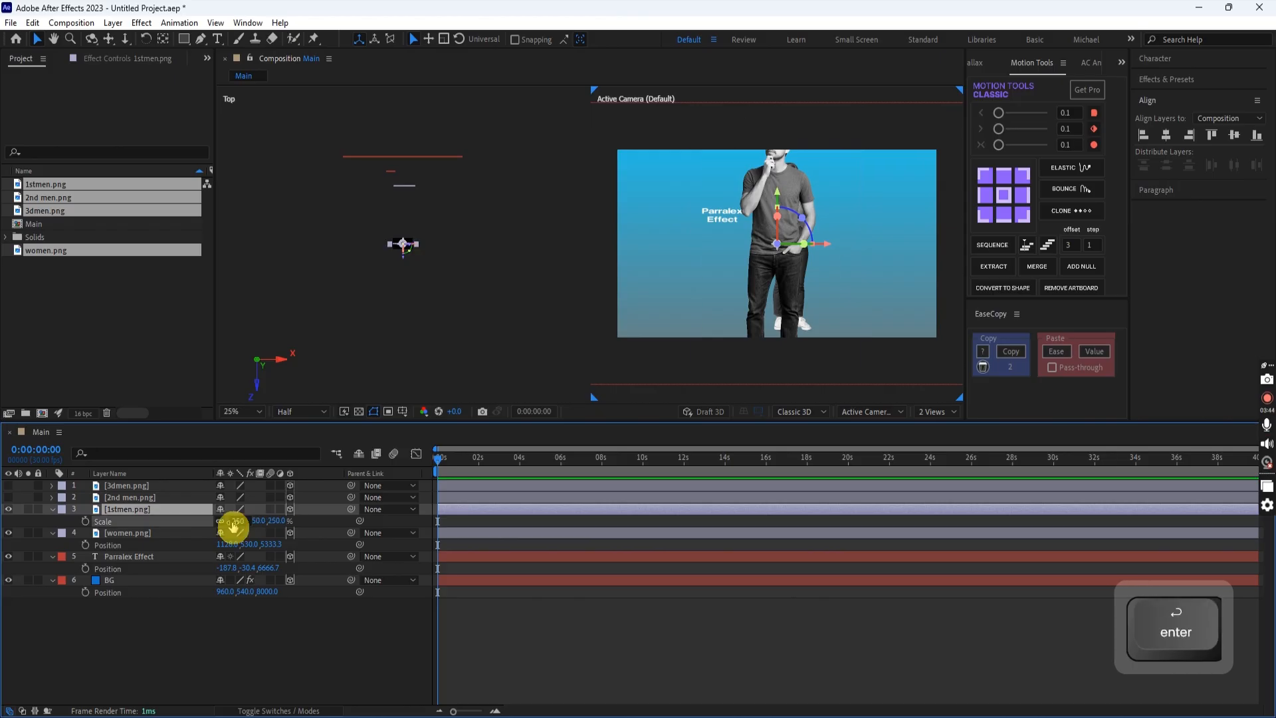
- Set the 1stmen.png layer's position to X 2262, Y 990 and Z 4000
left_click(160, 512)
key("p")
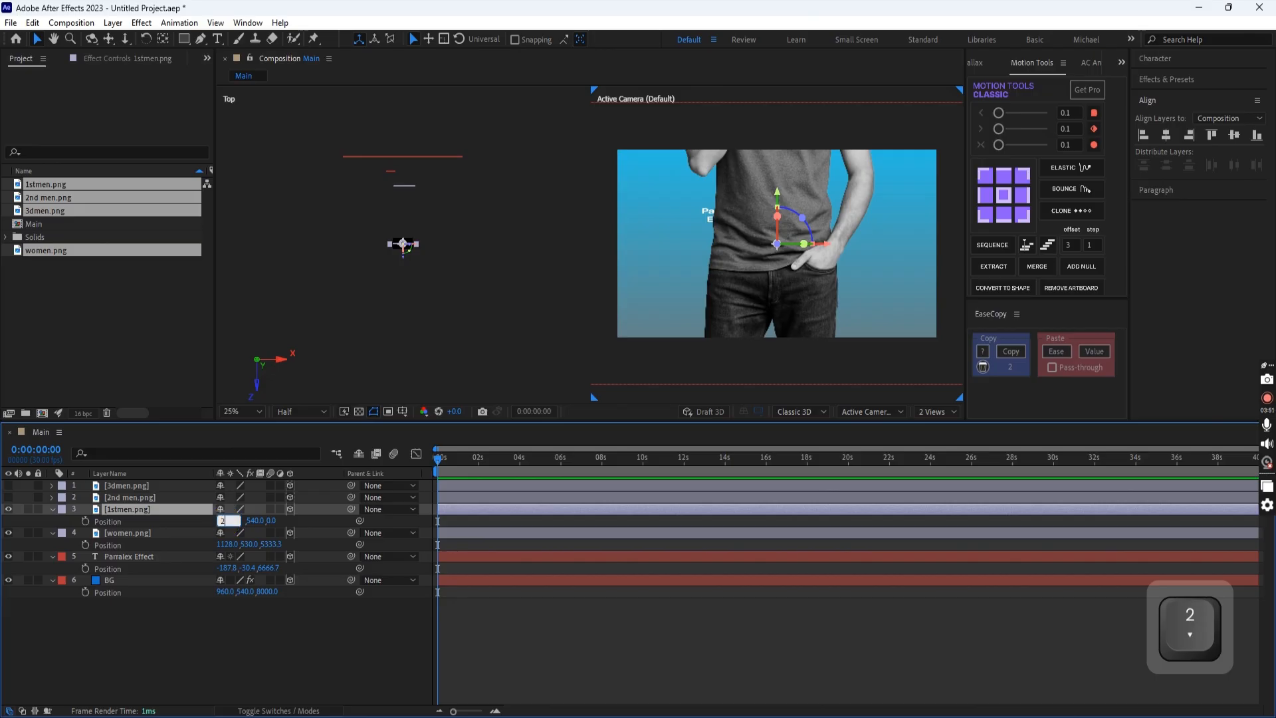
key("Return")
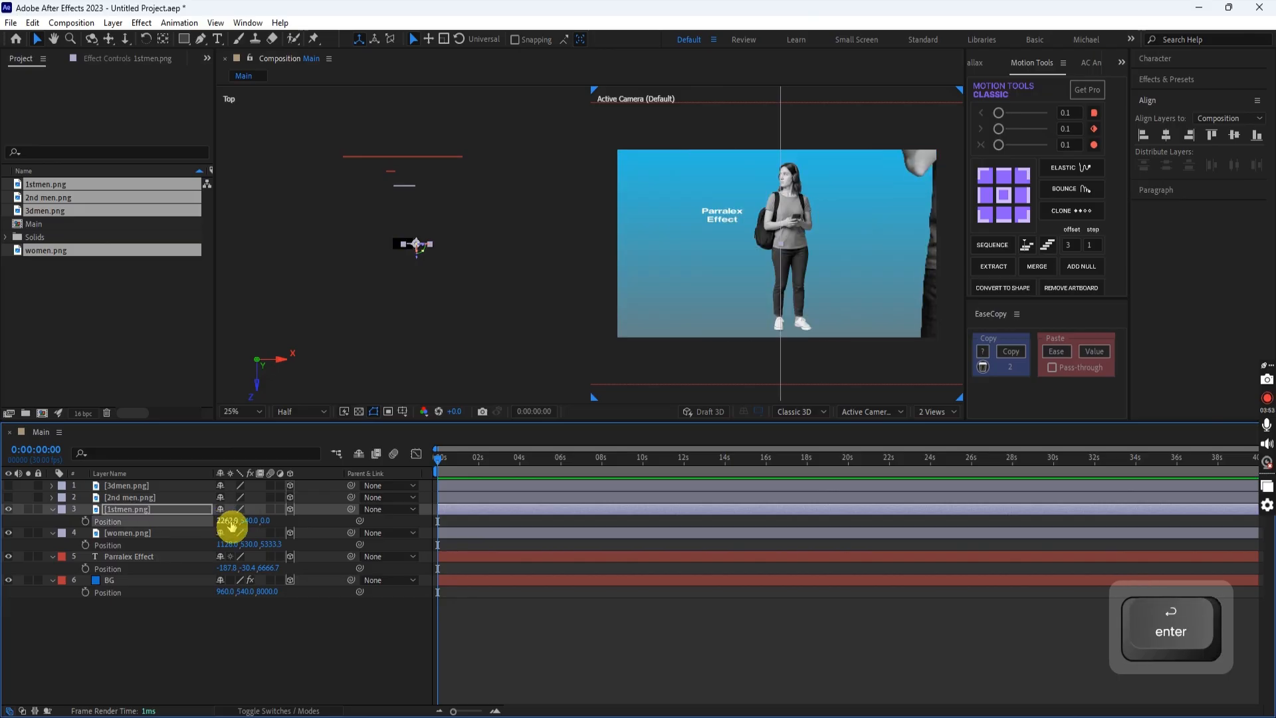
type("990")
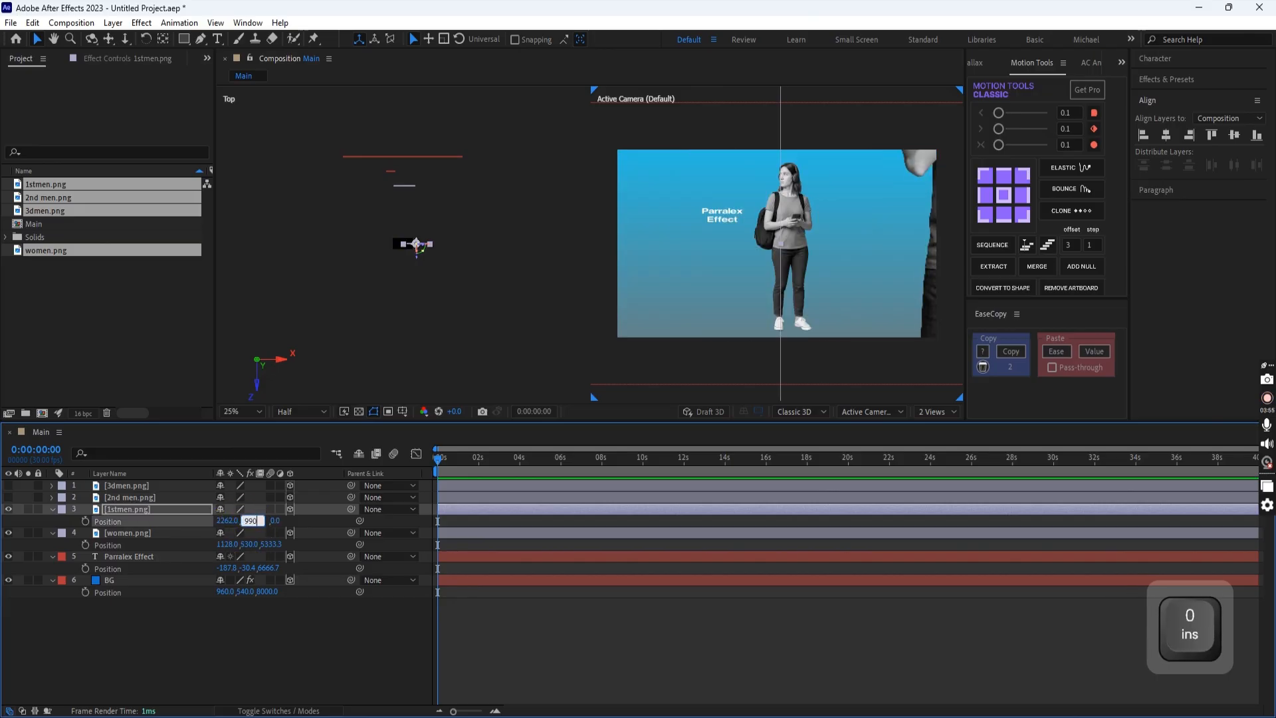
key("Return")
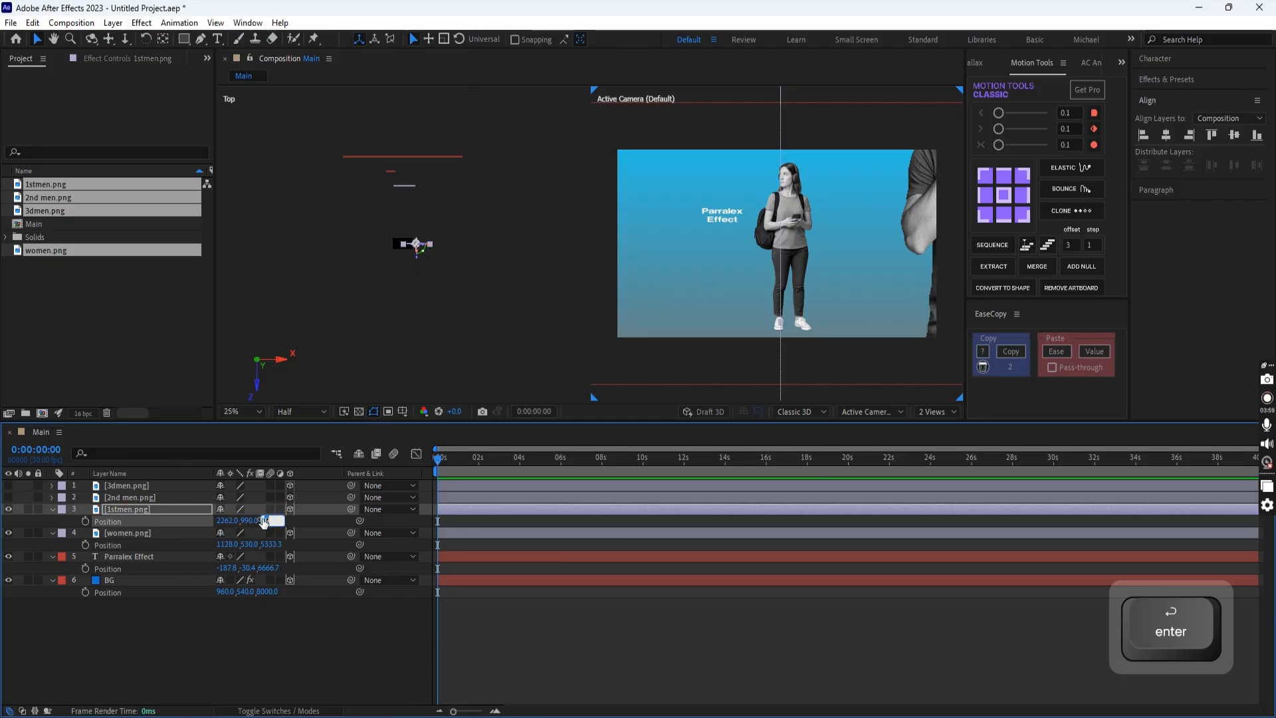
type("4000")
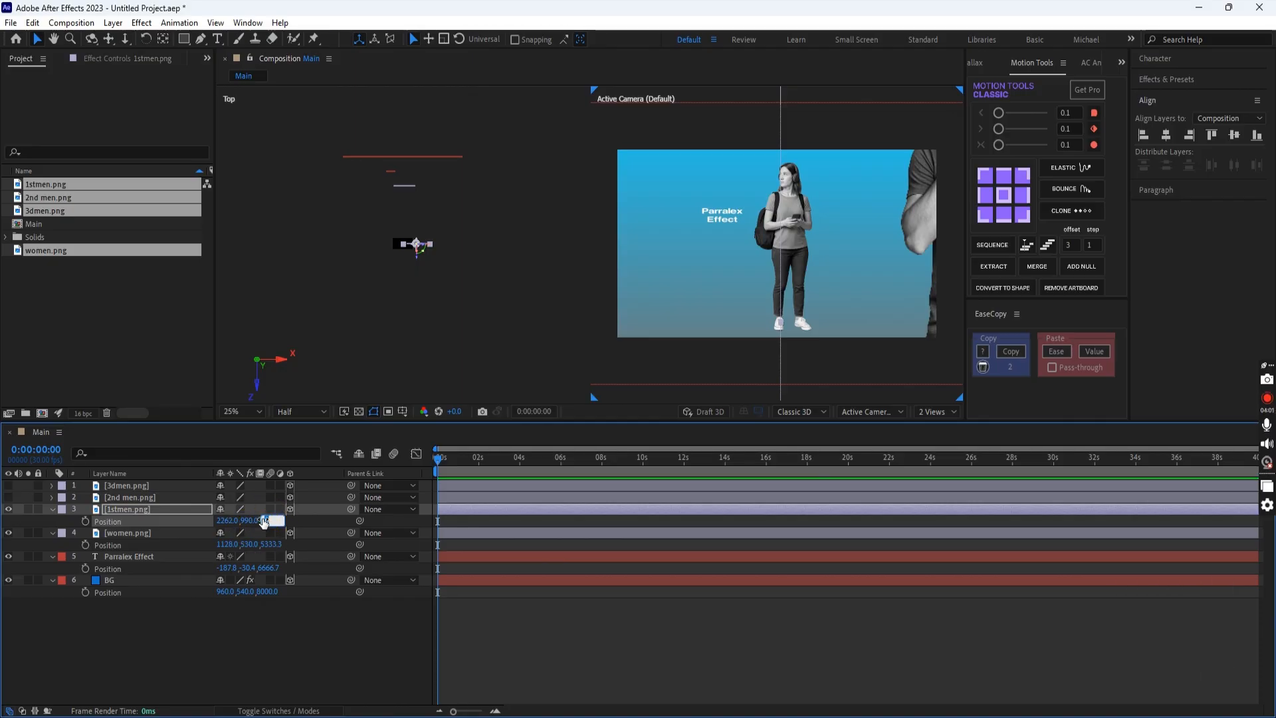
key("Return")
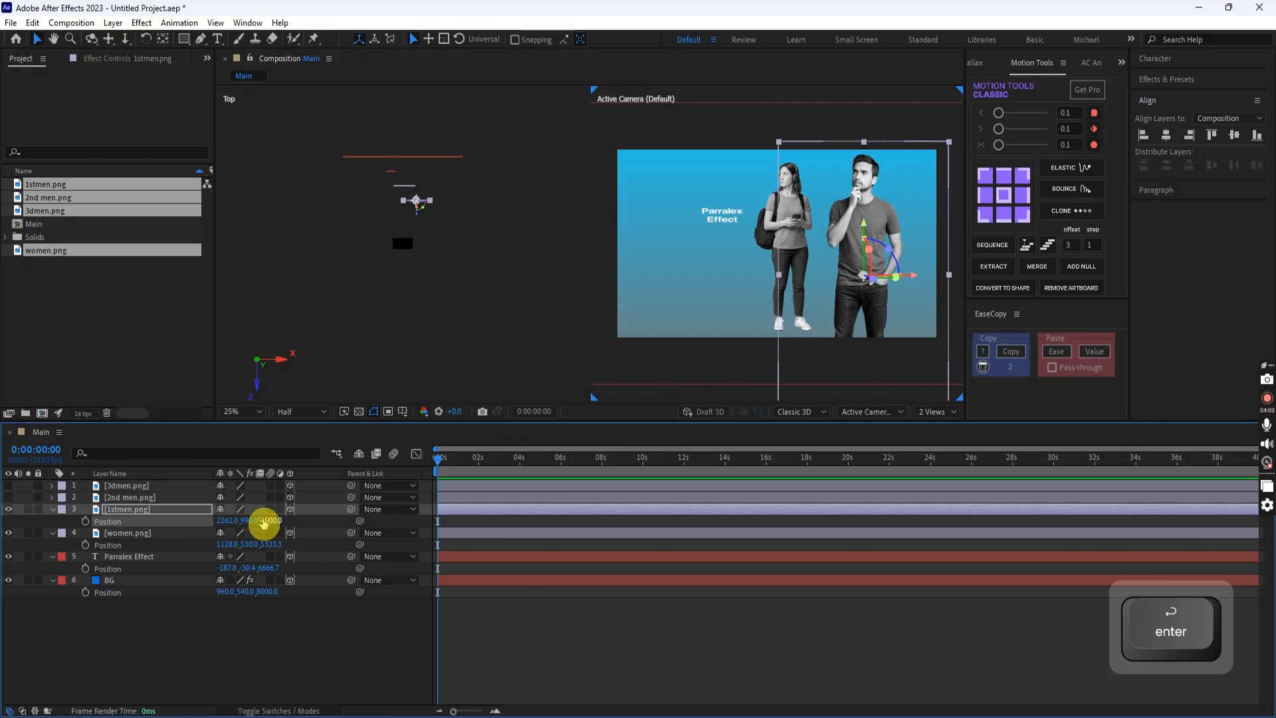
left_click(319, 630)
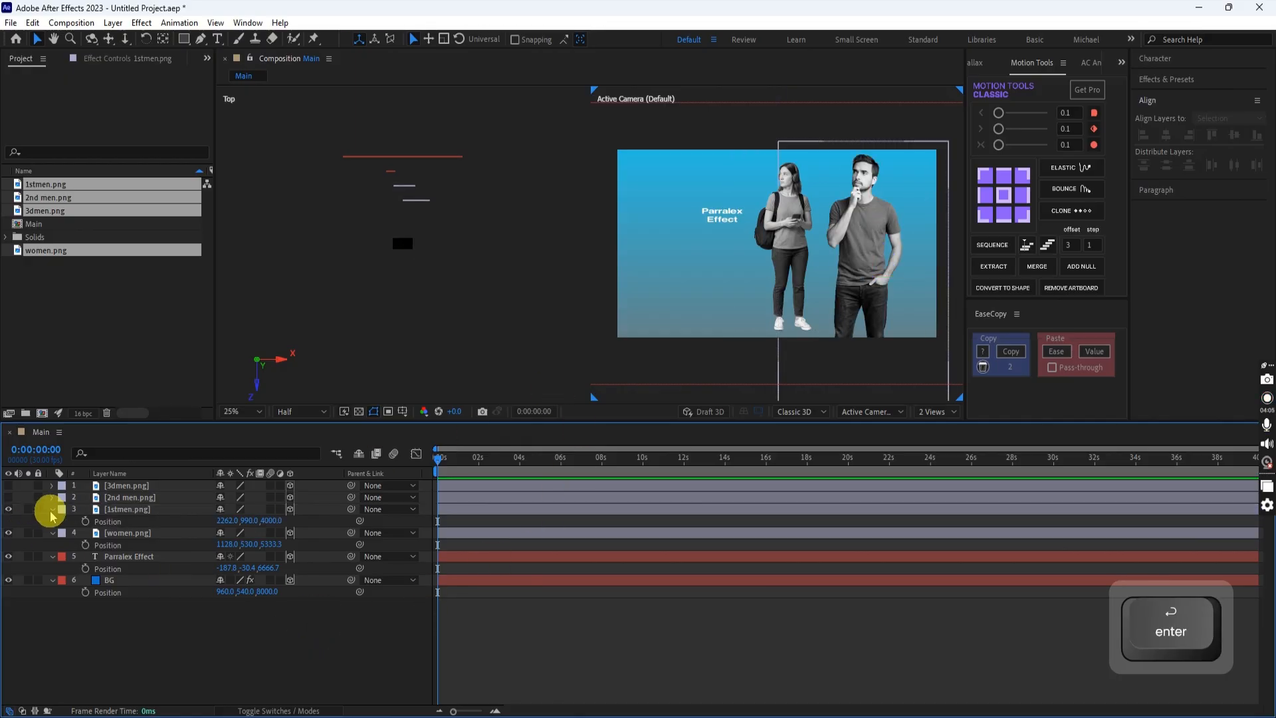
- Make the 2nd men.png layer visible and scale it uniformly to 200%
left_click(8, 497)
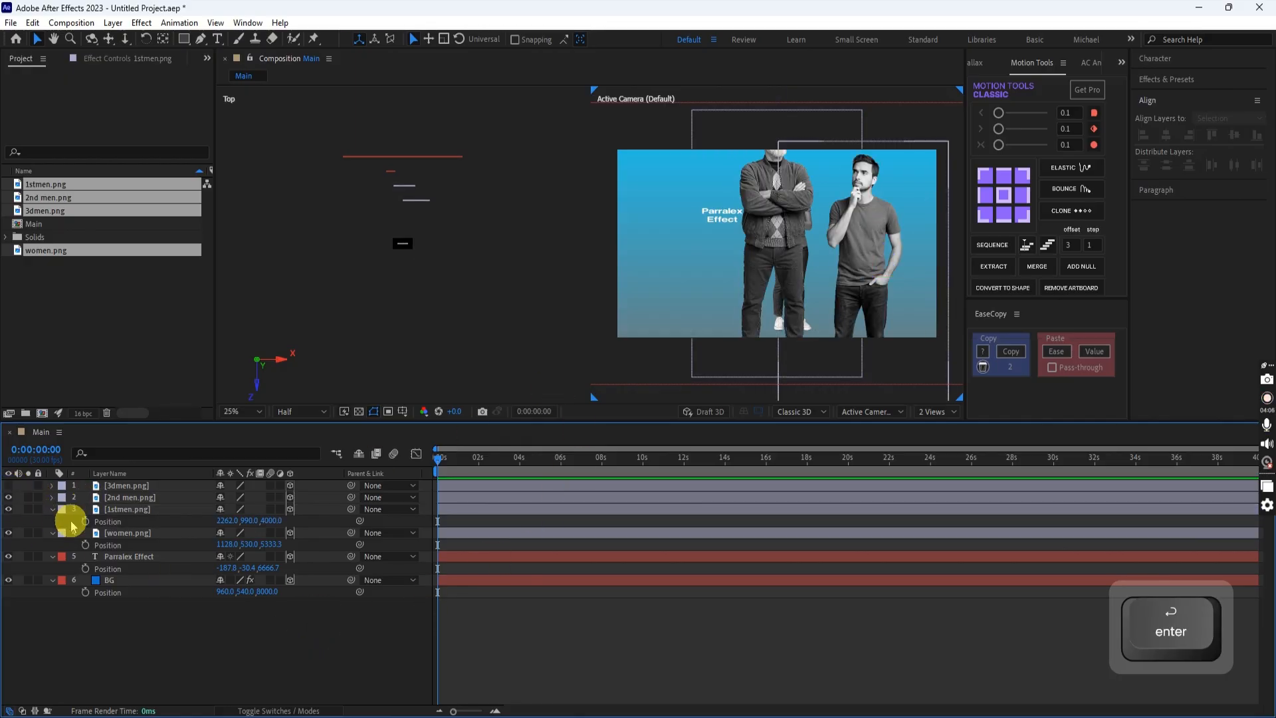
left_click(164, 500)
key("s")
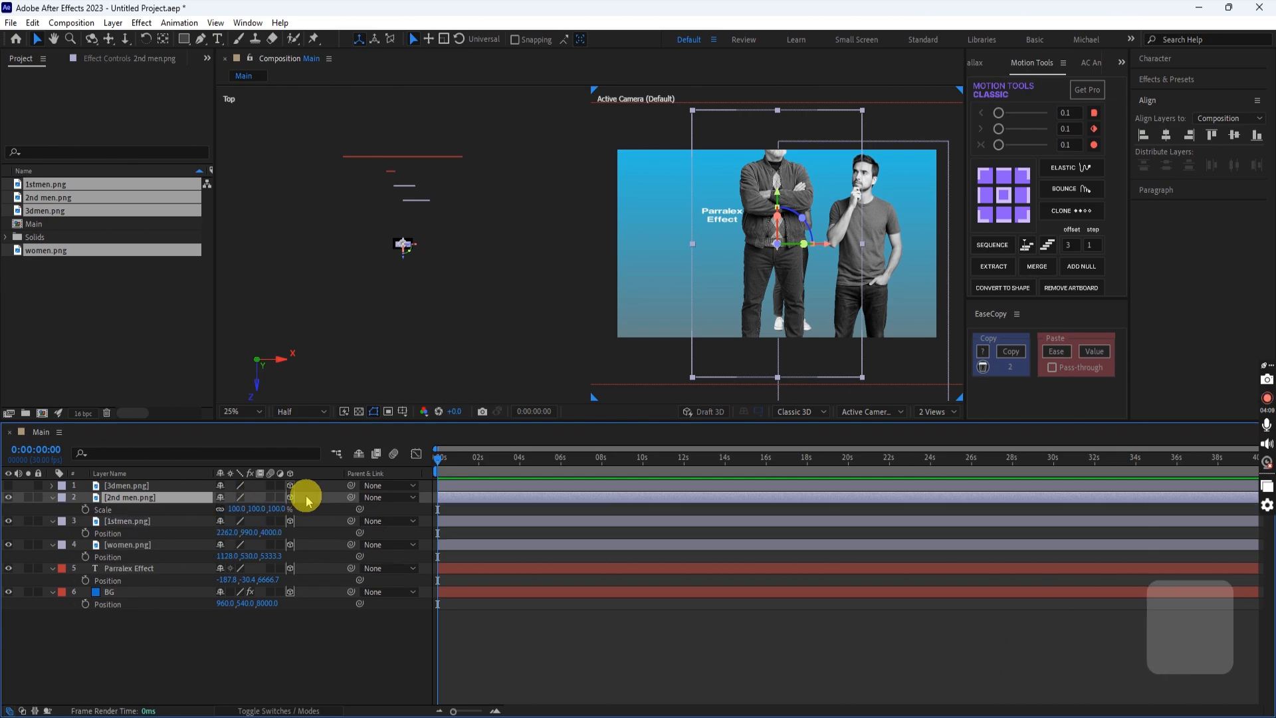
left_click(237, 509)
type("20")
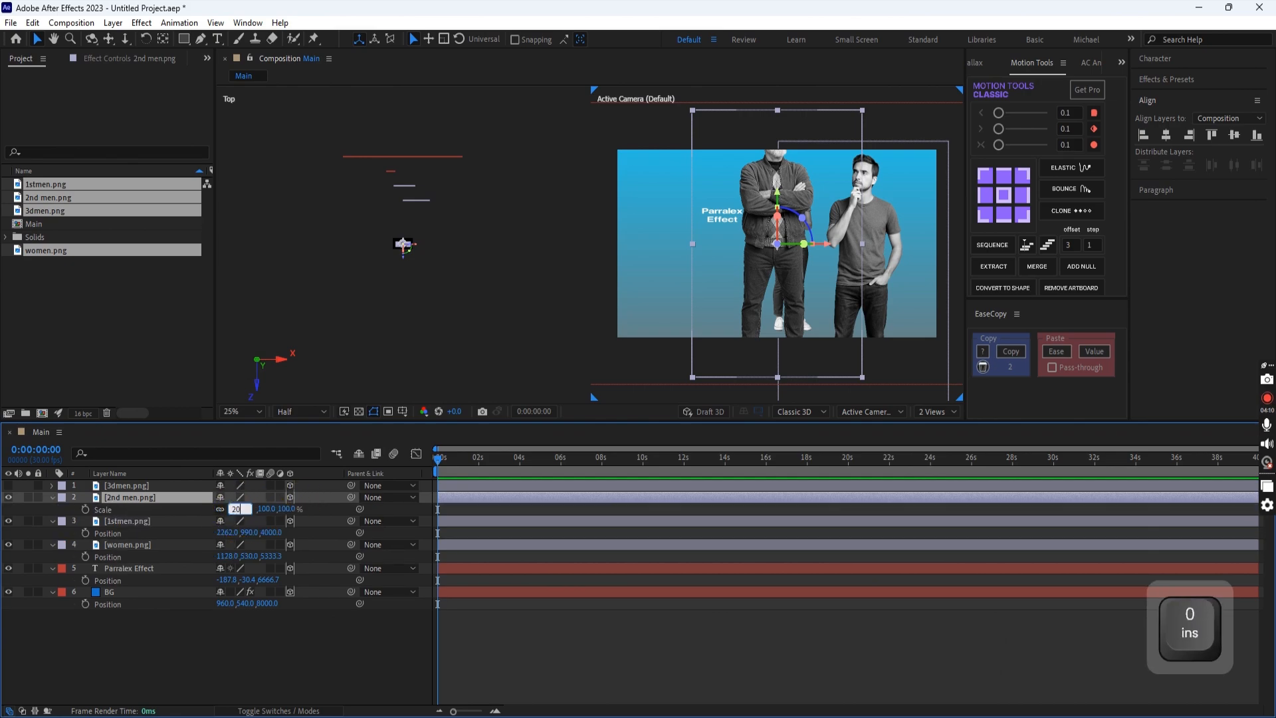
type("0")
key("Return")
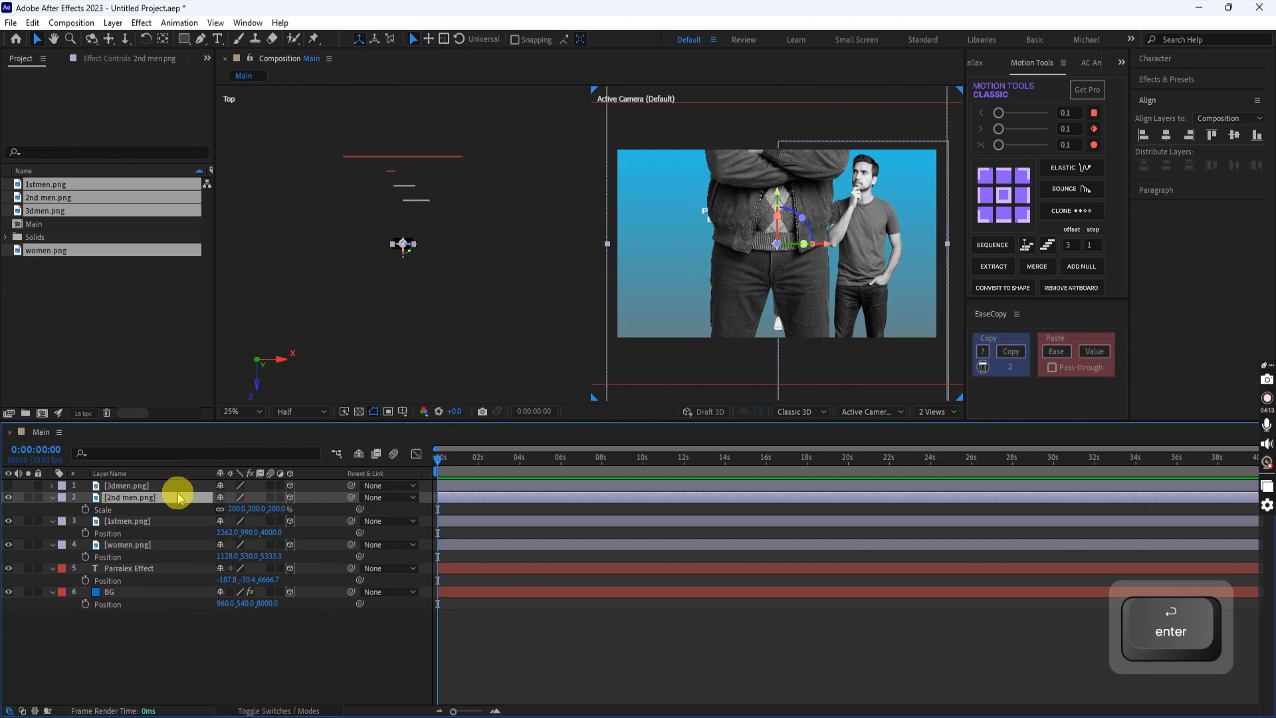
- Set the 2nd men.png layer's position to X -360, Y 1036 and Z 2666.7
key("p")
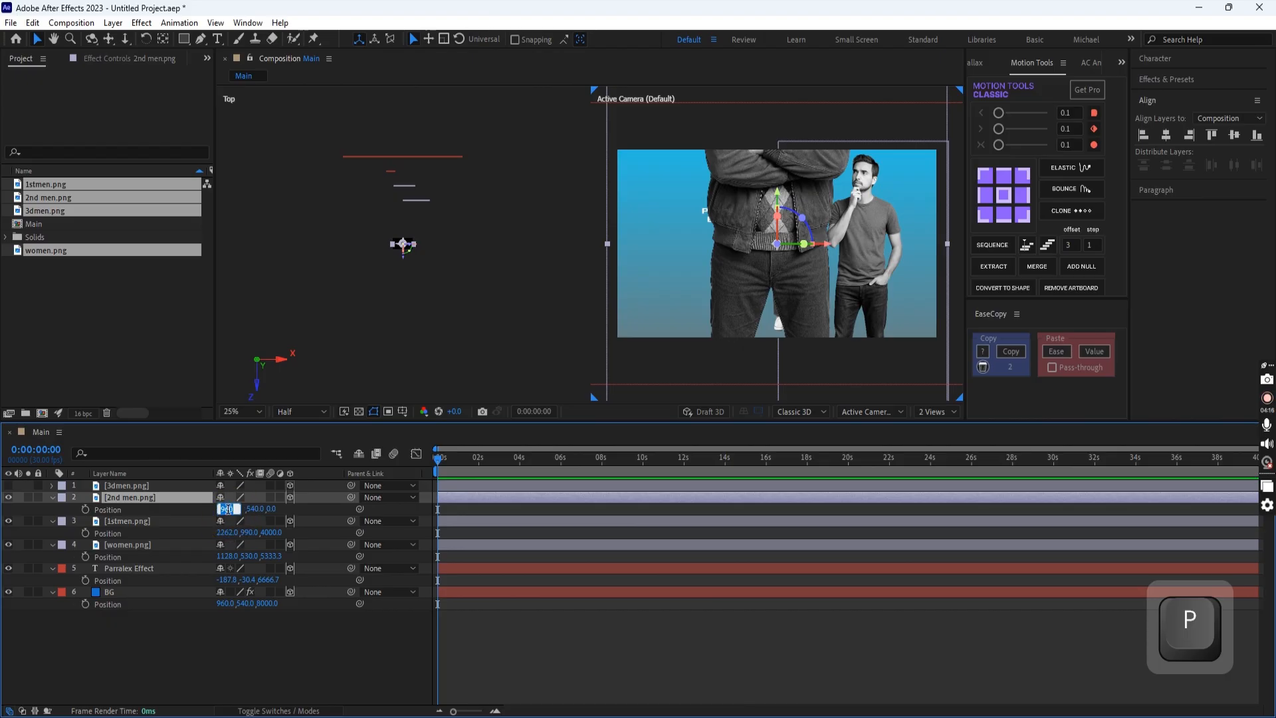
left_click(228, 509)
type("-360")
key("Return")
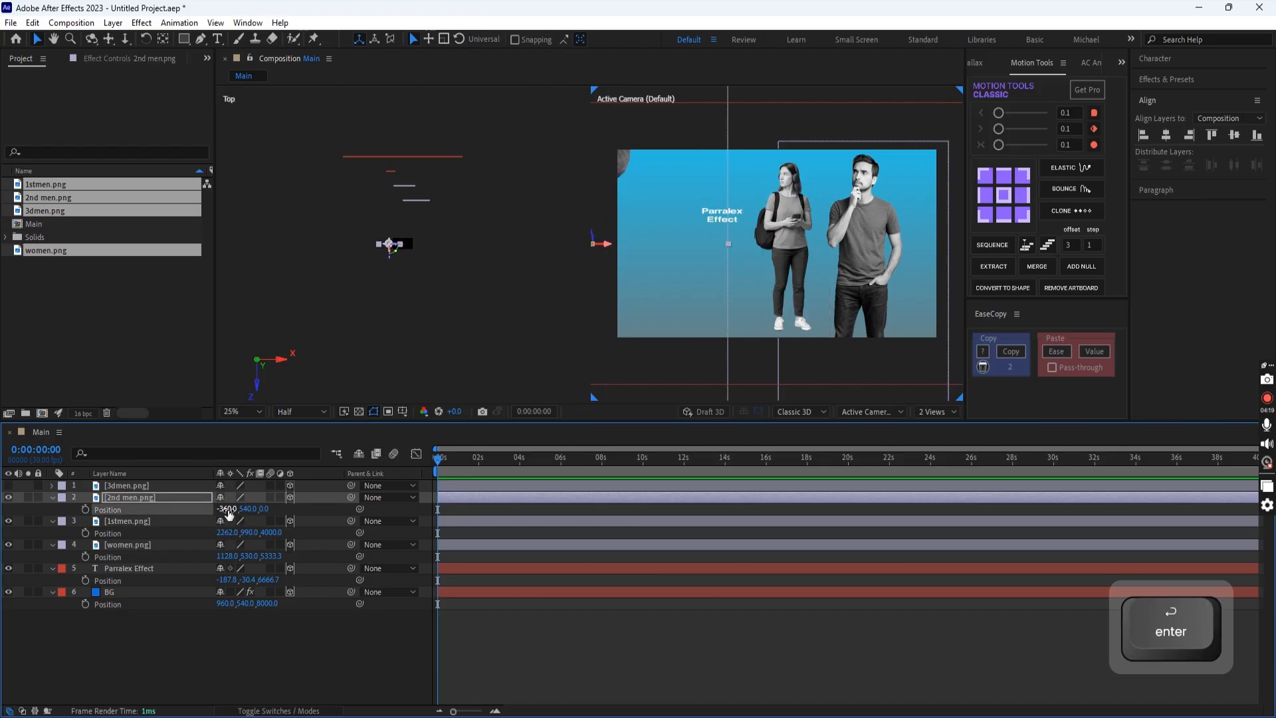
left_click(247, 509)
type("1")
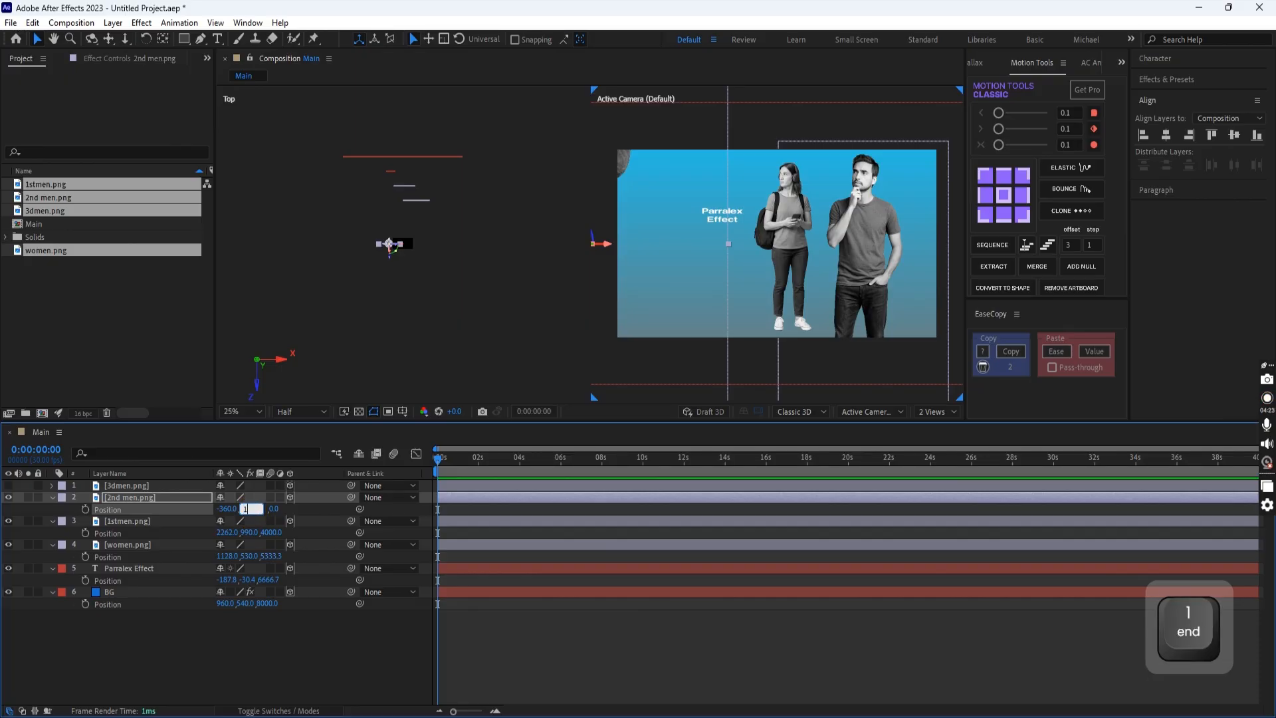
type("036")
key("Return")
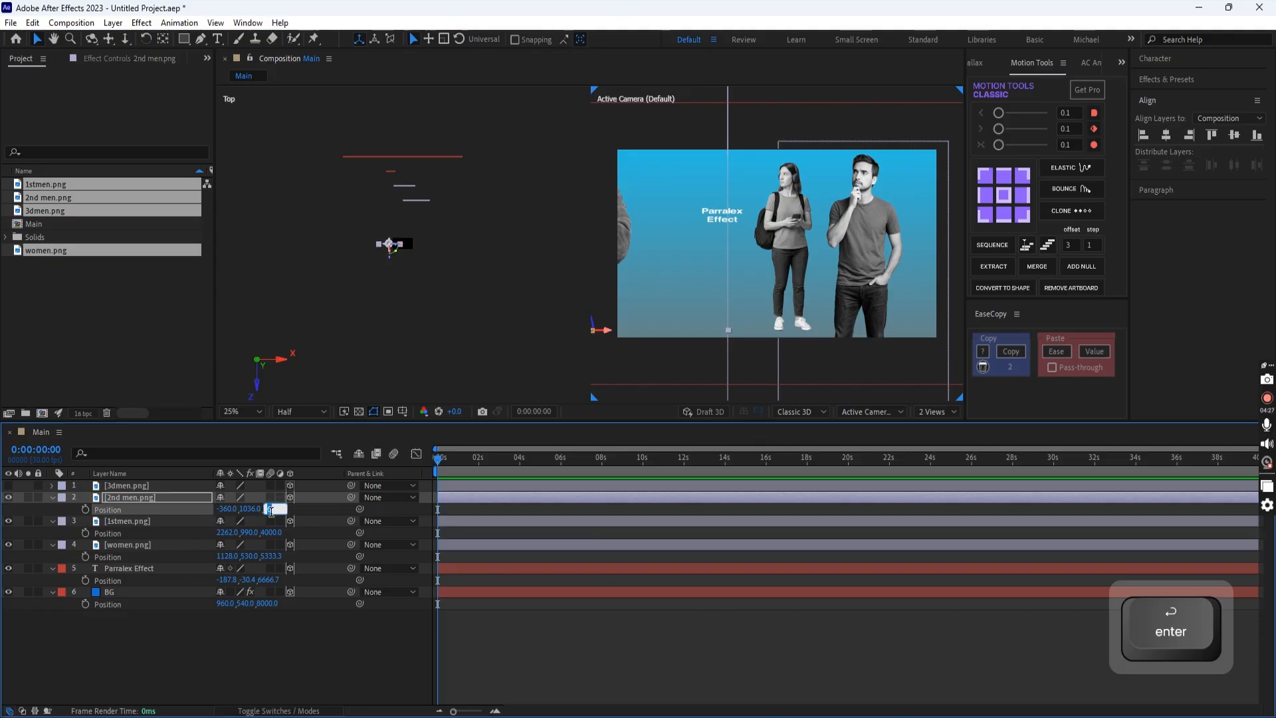
type("2666.7")
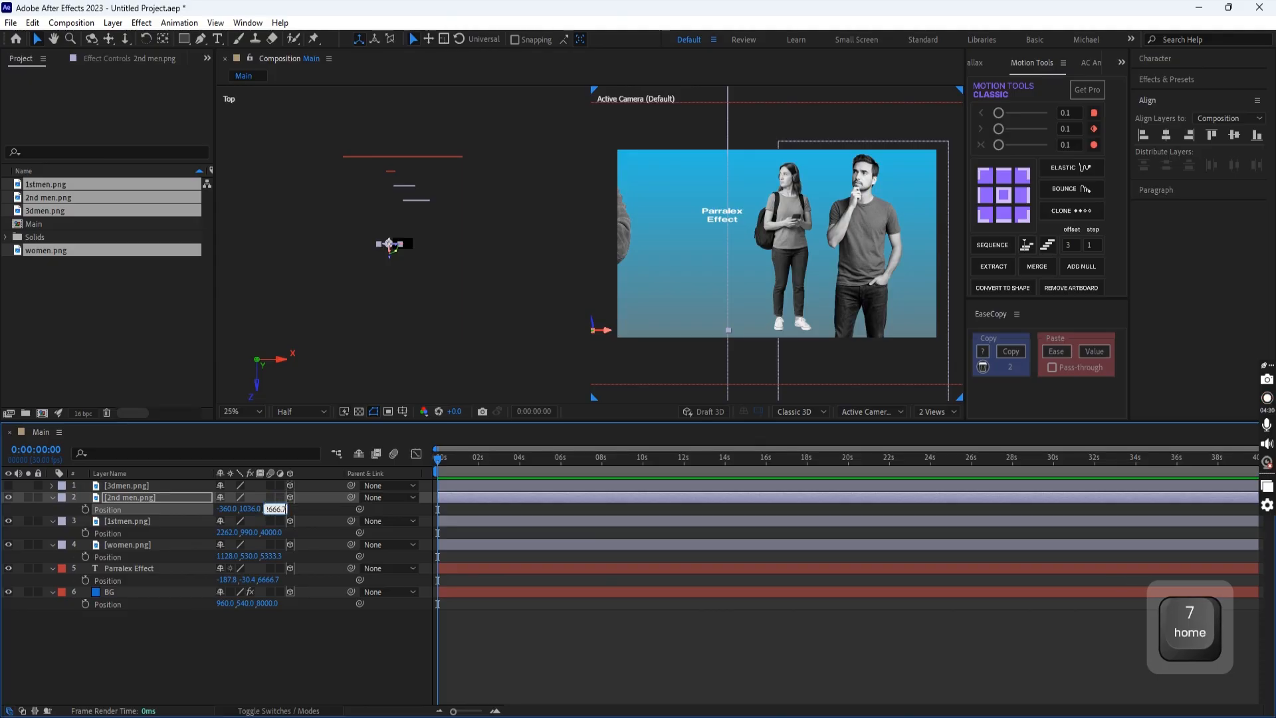
key("Return")
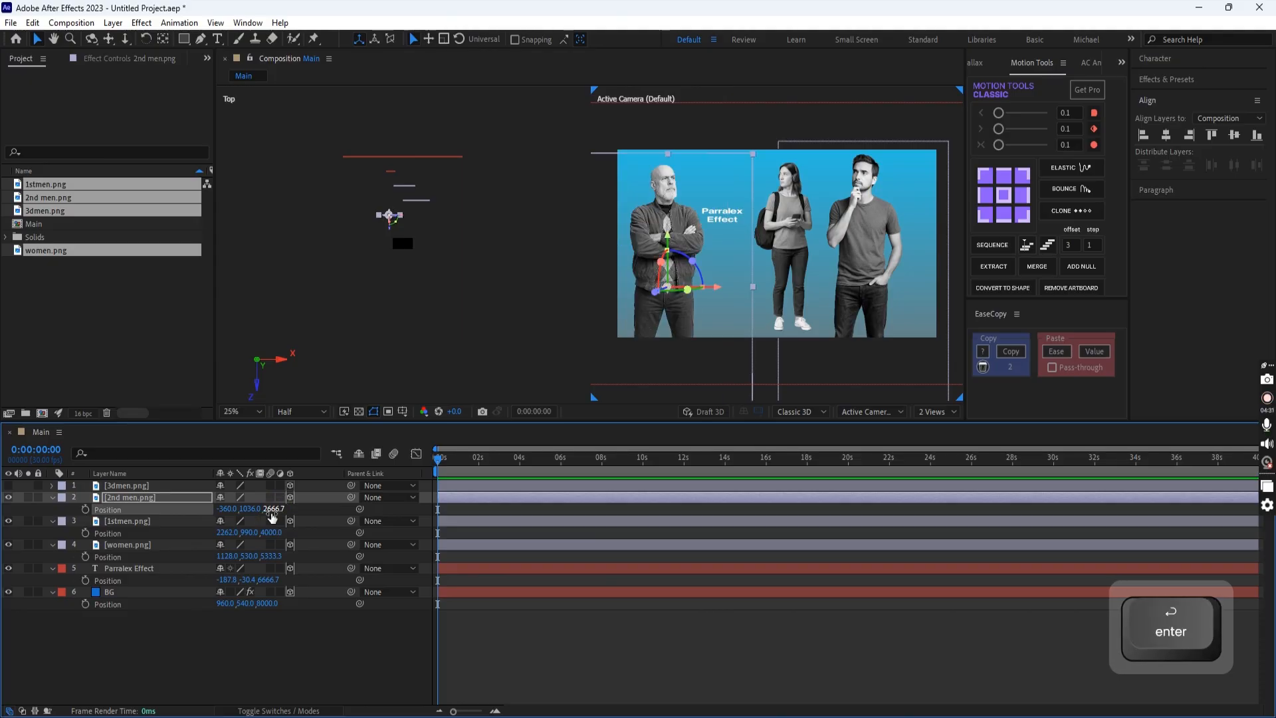
- Make the 3dmen.png layer visible and scale it uniformly to 180%
left_click(128, 485)
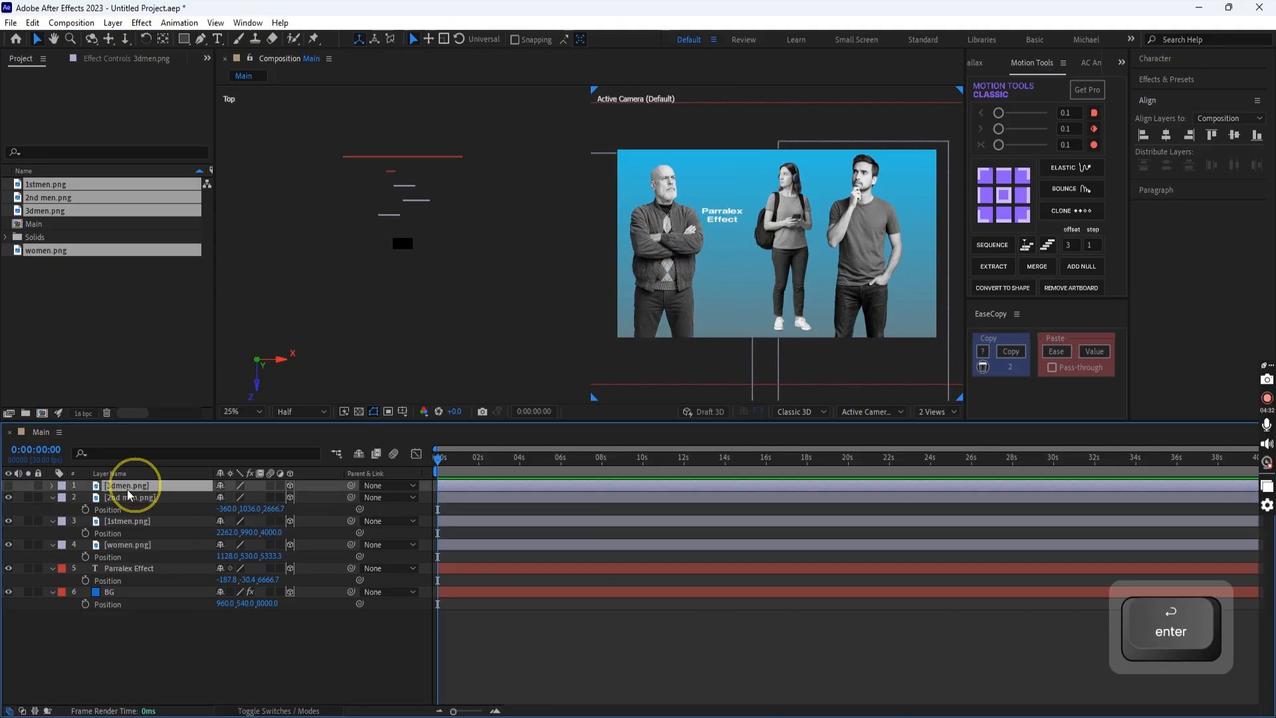
left_click(9, 486)
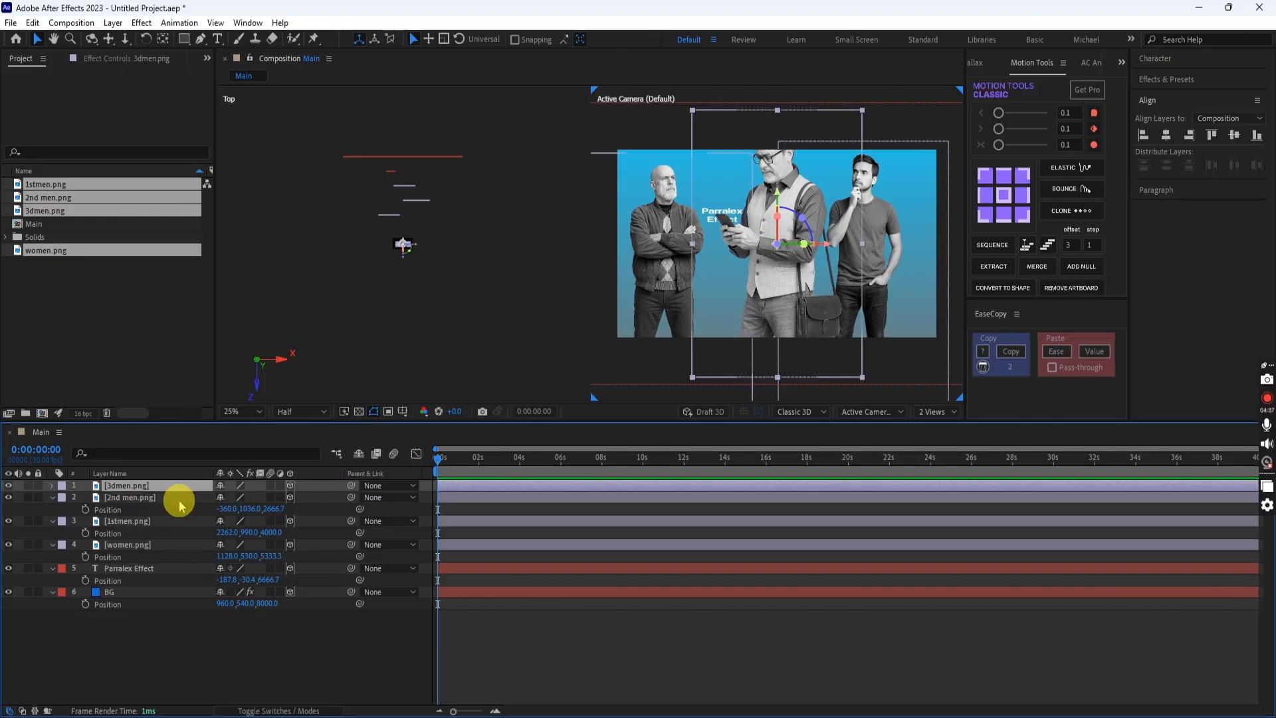
key("s")
left_click(238, 497)
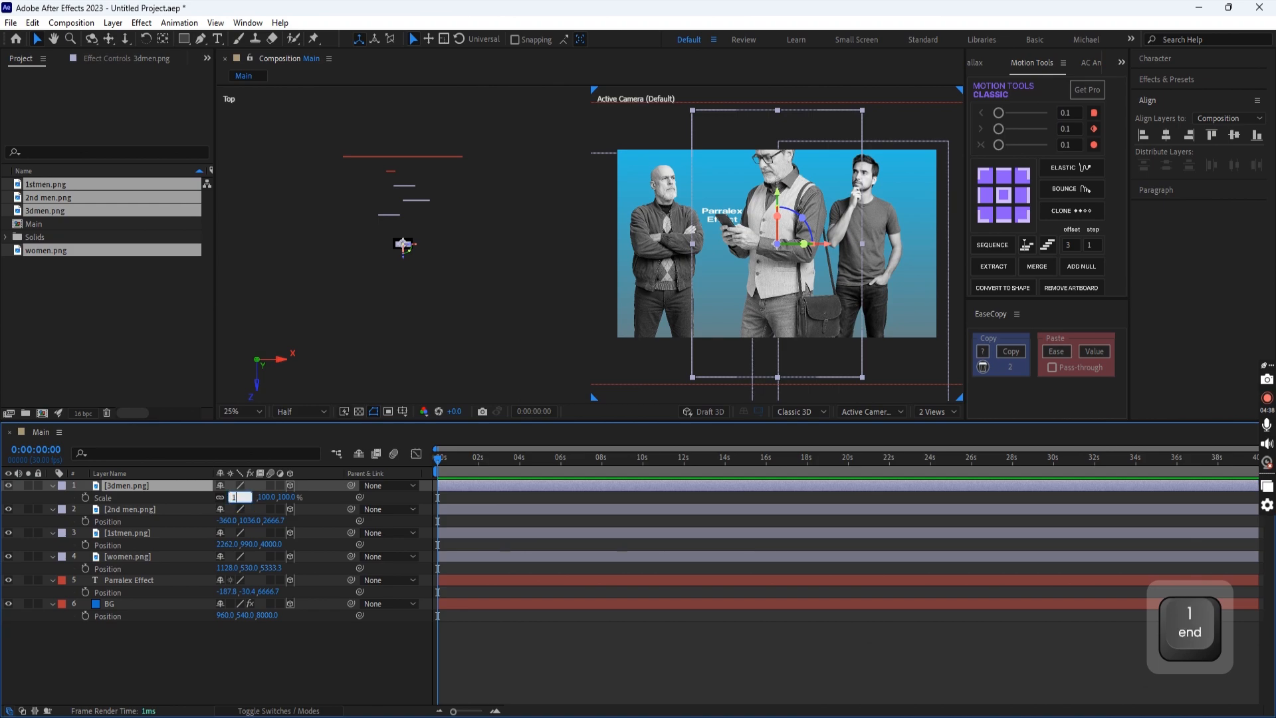
type("180")
key("Return")
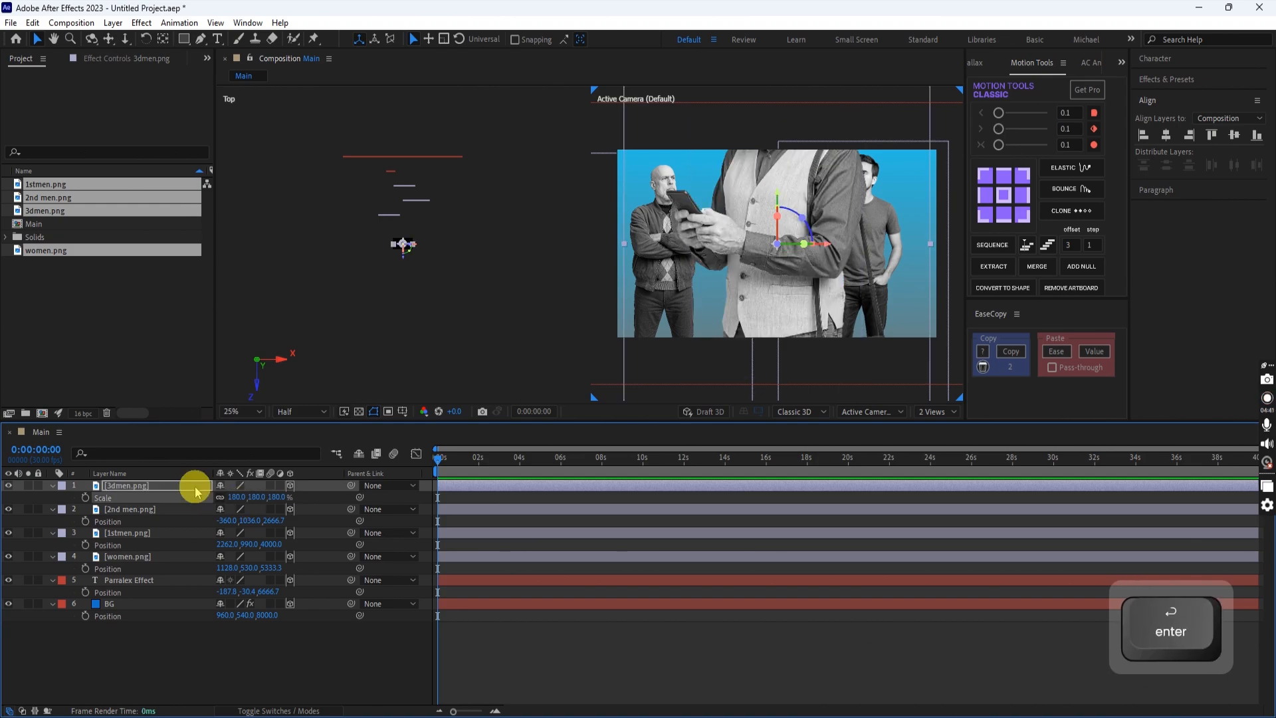
- Set the 3dmen.png layer's position to X 2707, Y 930 and Z 1333.3
key("p")
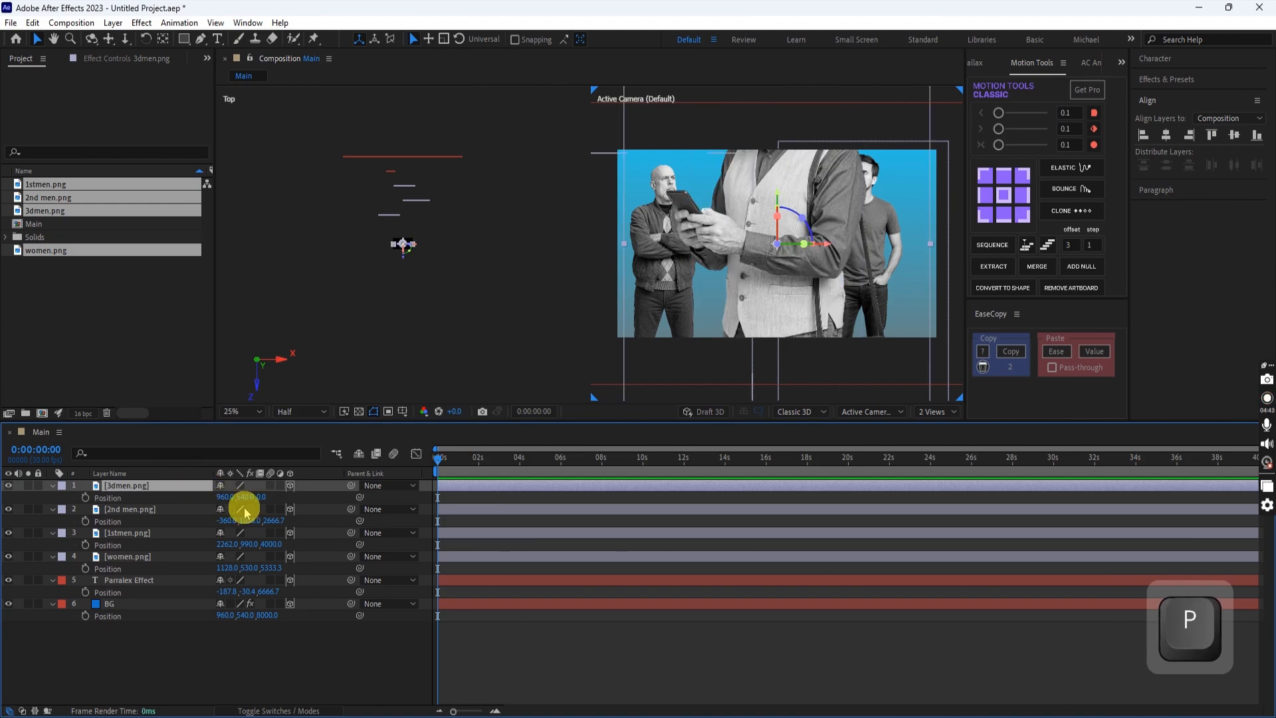
left_click(226, 498)
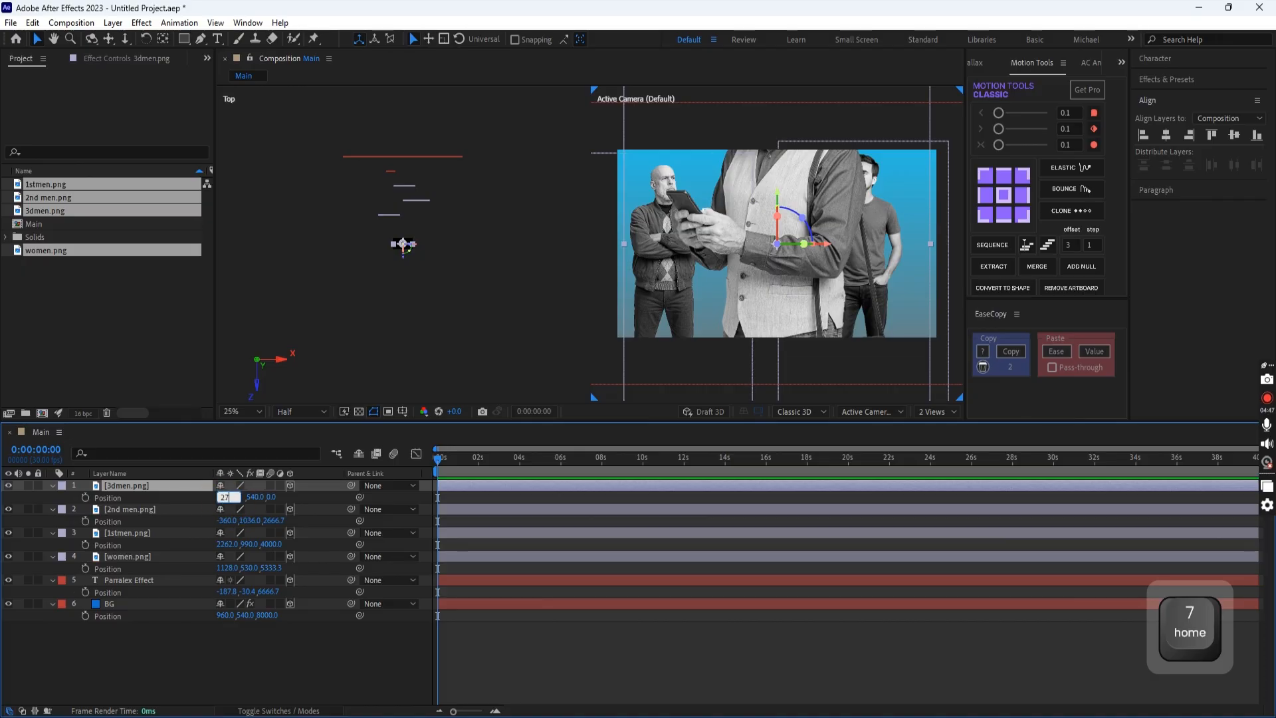
type("2707")
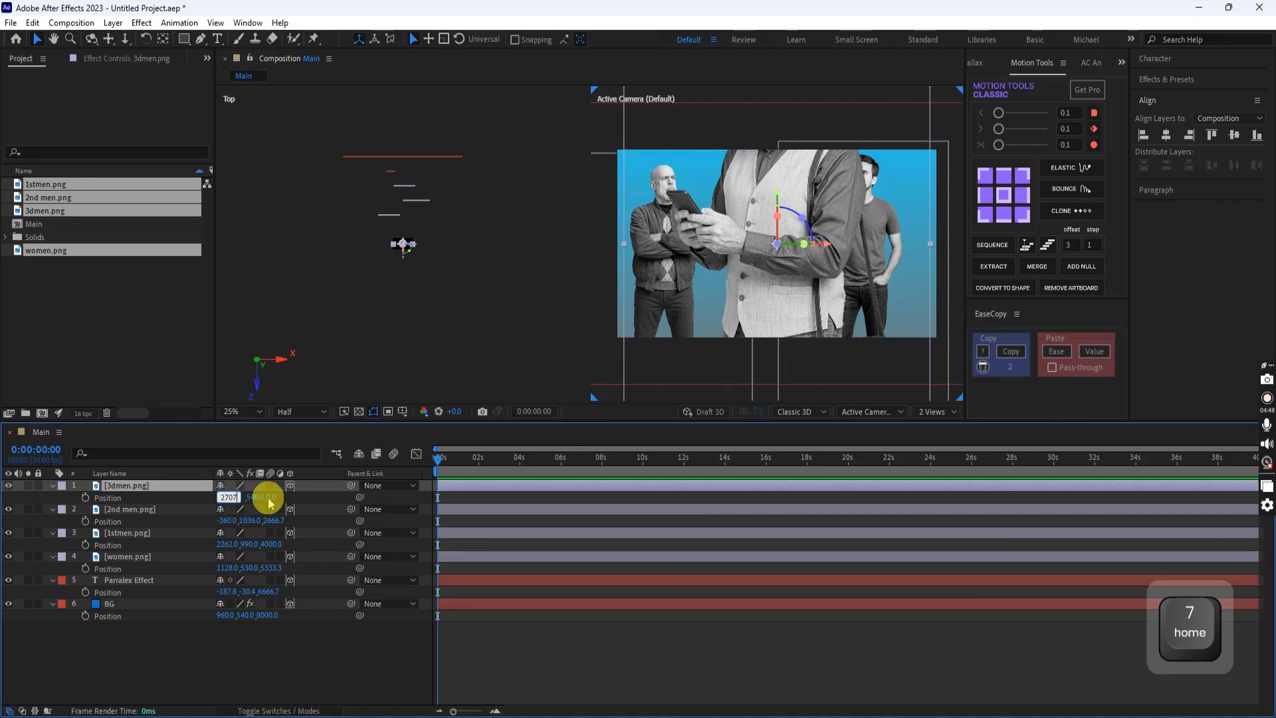
left_click(256, 498)
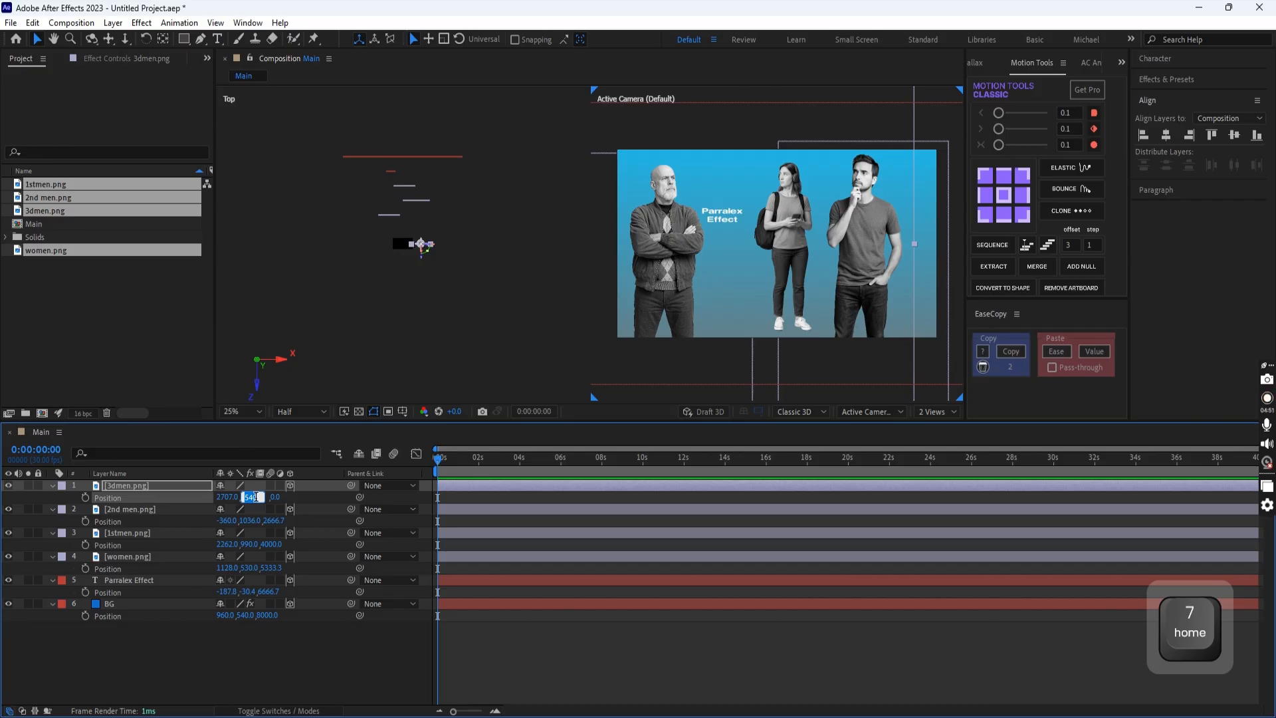
type("930")
key("Return")
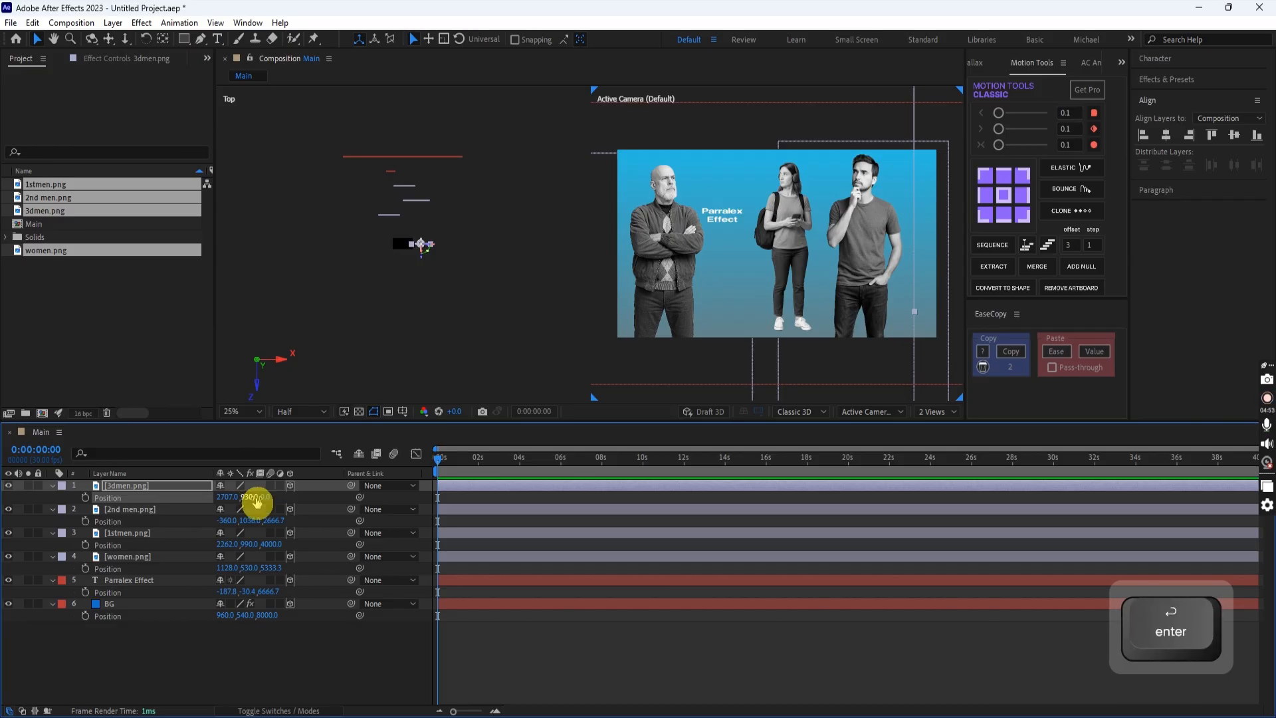
left_click(266, 498)
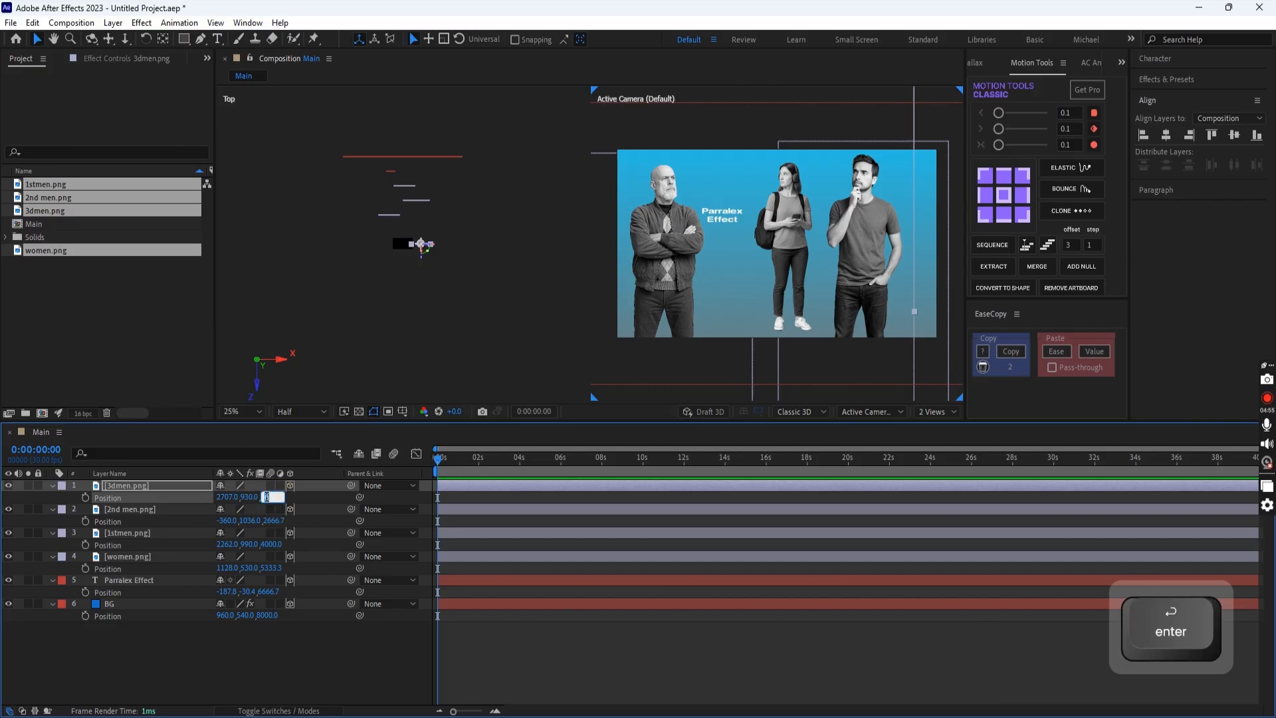
type("1333")
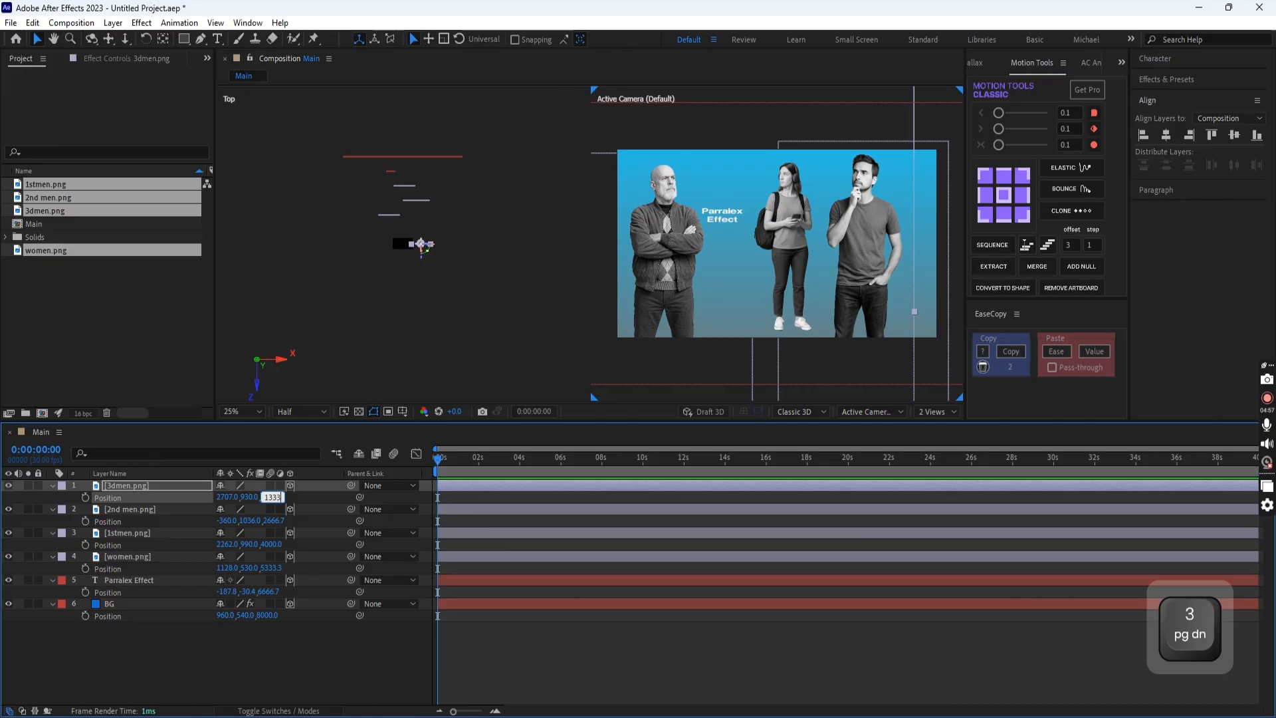
key("Return")
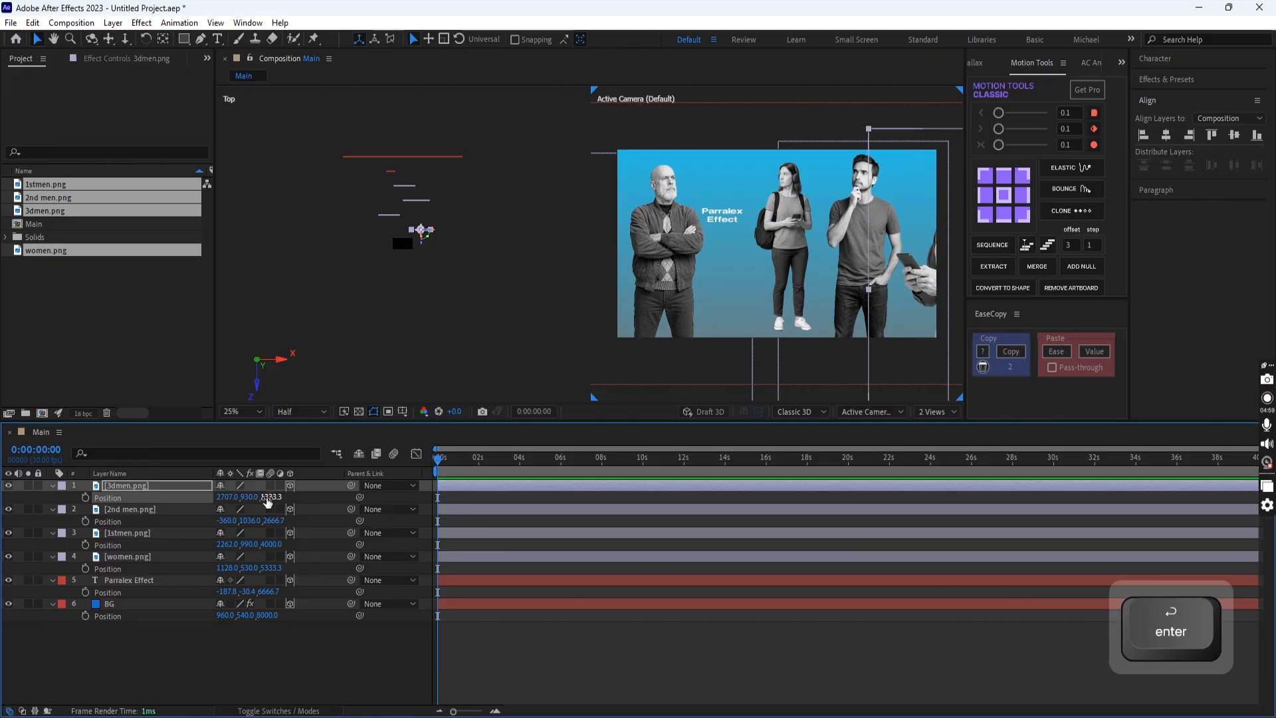
- Add a two-node camera with the 50mm preset to the Main composition
left_click(307, 654)
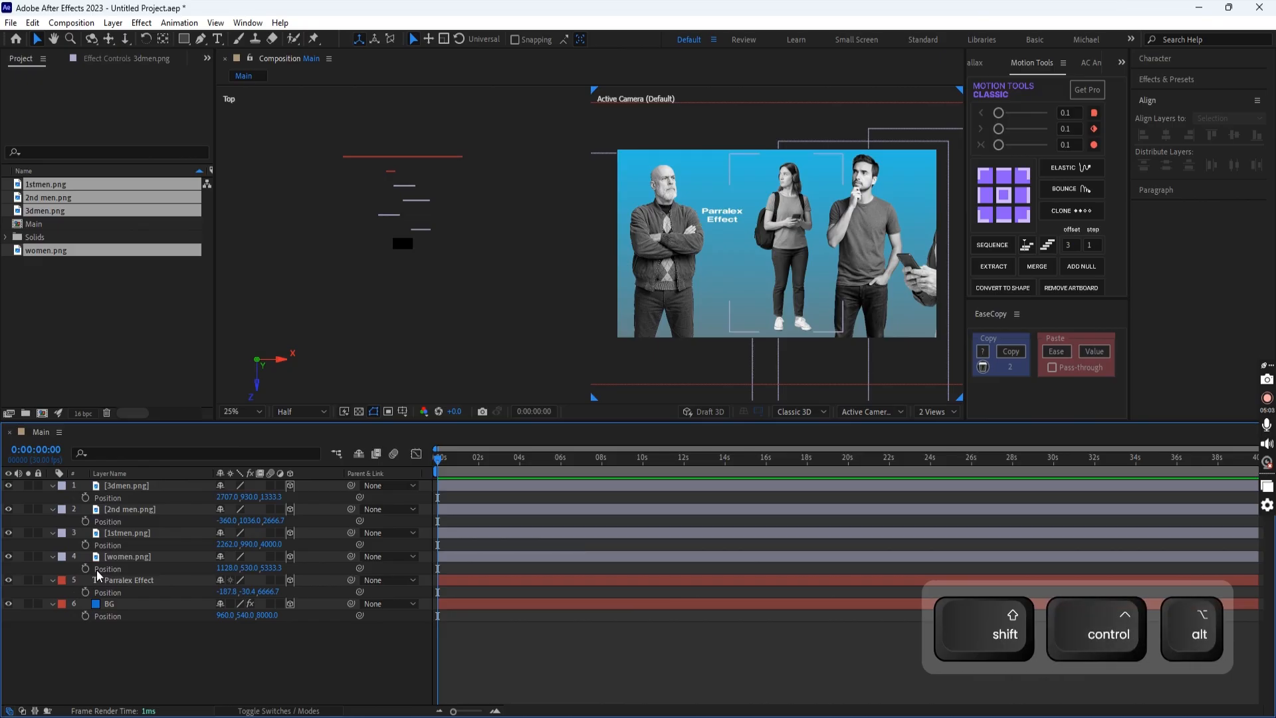
key("ctrl+alt+shift+c")
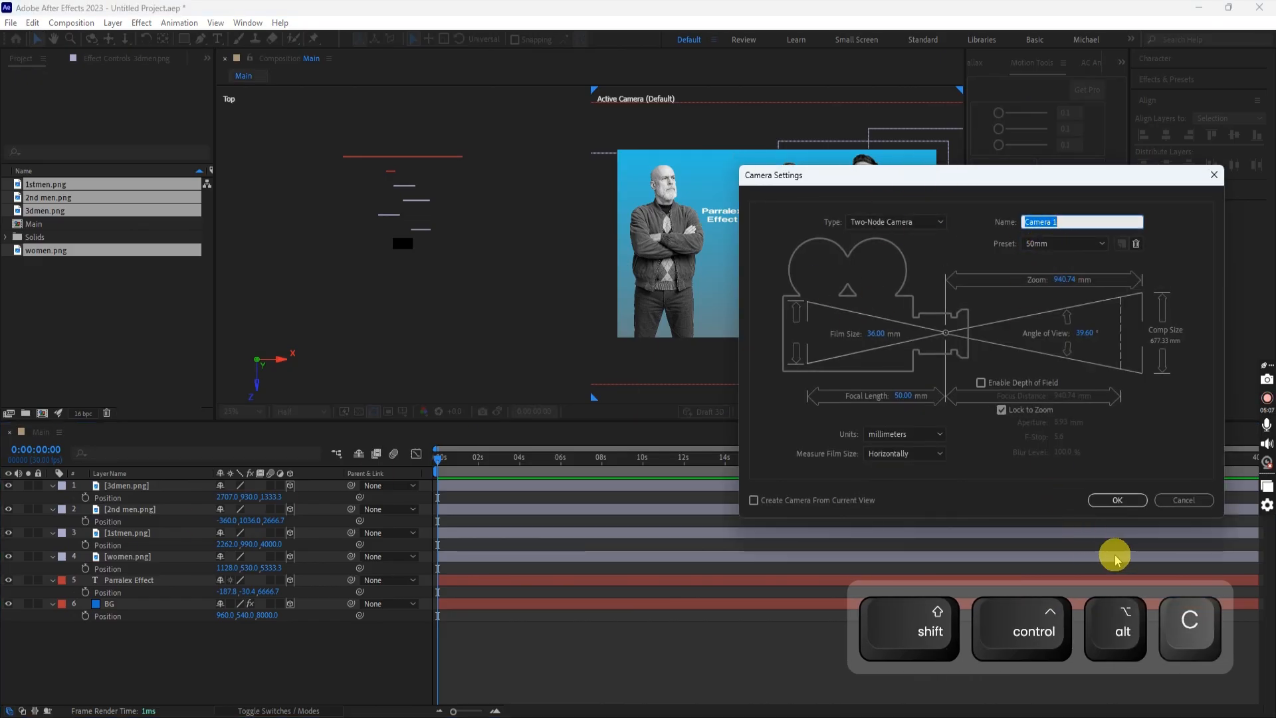
left_click(1120, 501)
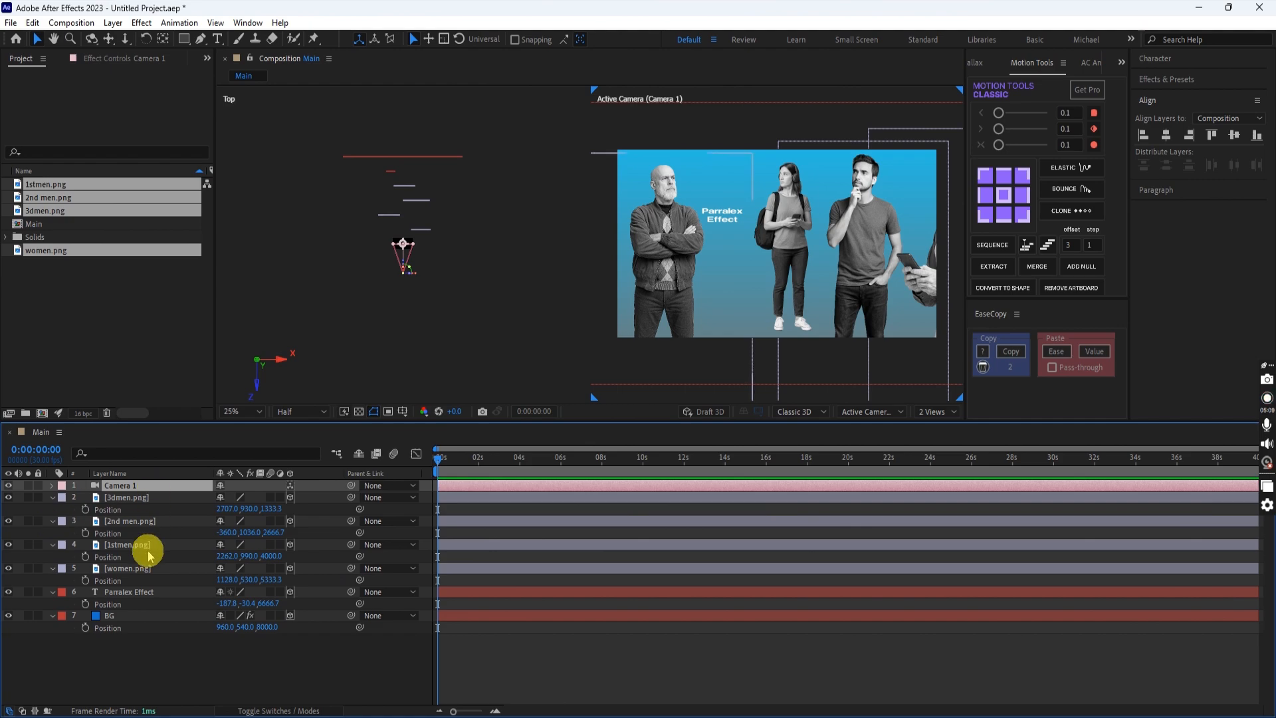
left_click(150, 669)
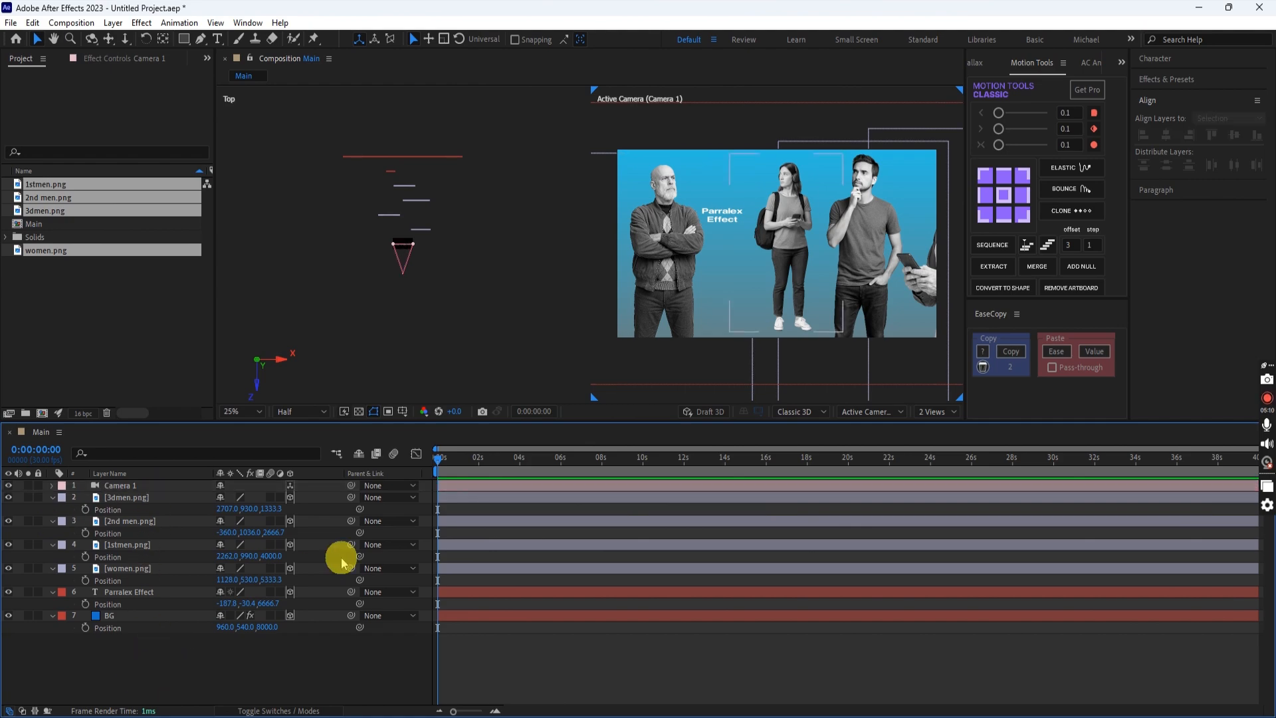
- Add a 3D null object above the camera and parent Camera 1 to it
left_click(129, 488)
left_click(166, 630)
left_click(171, 669)
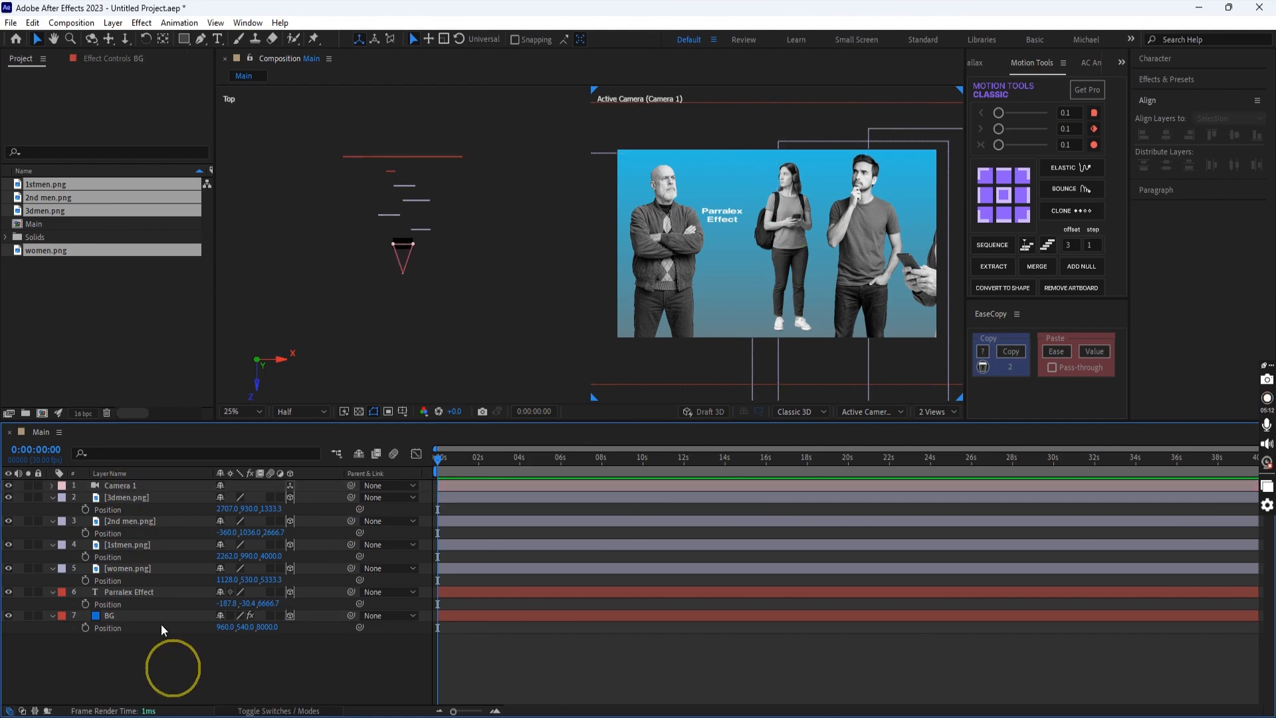
left_click(148, 486)
key("ctrl+alt+shift+y")
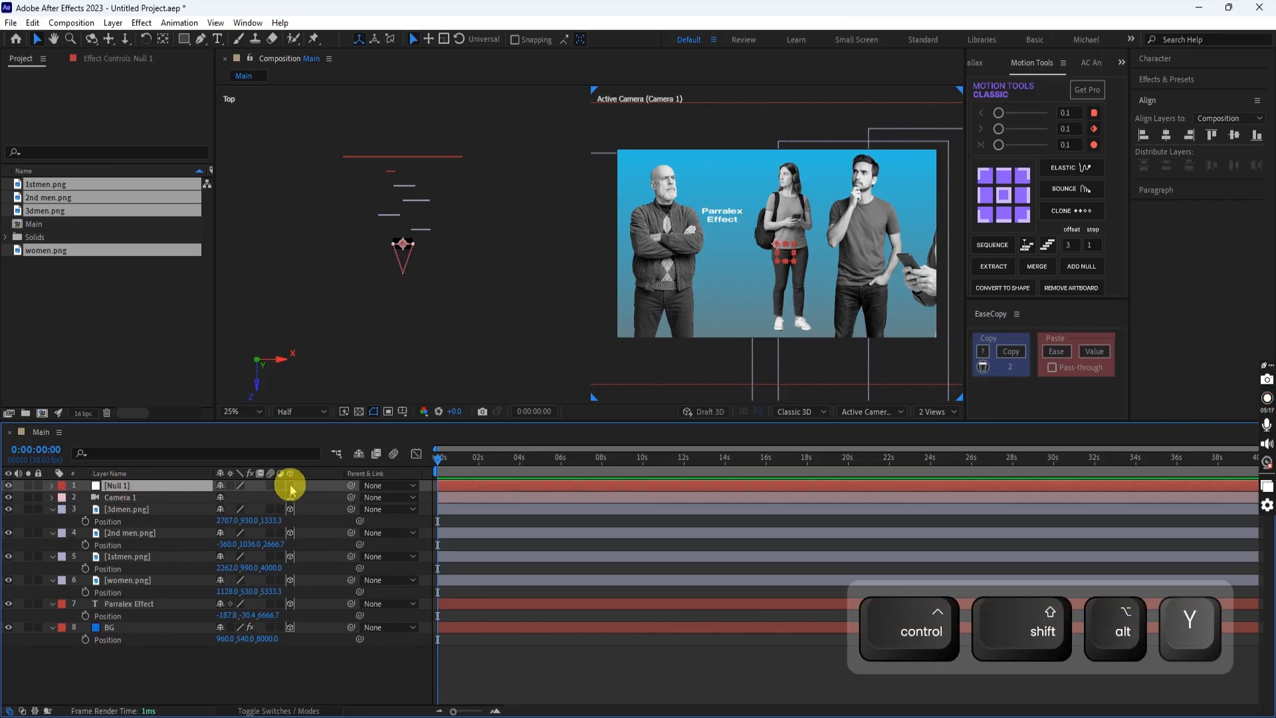
left_click_drag(351, 497, 144, 487)
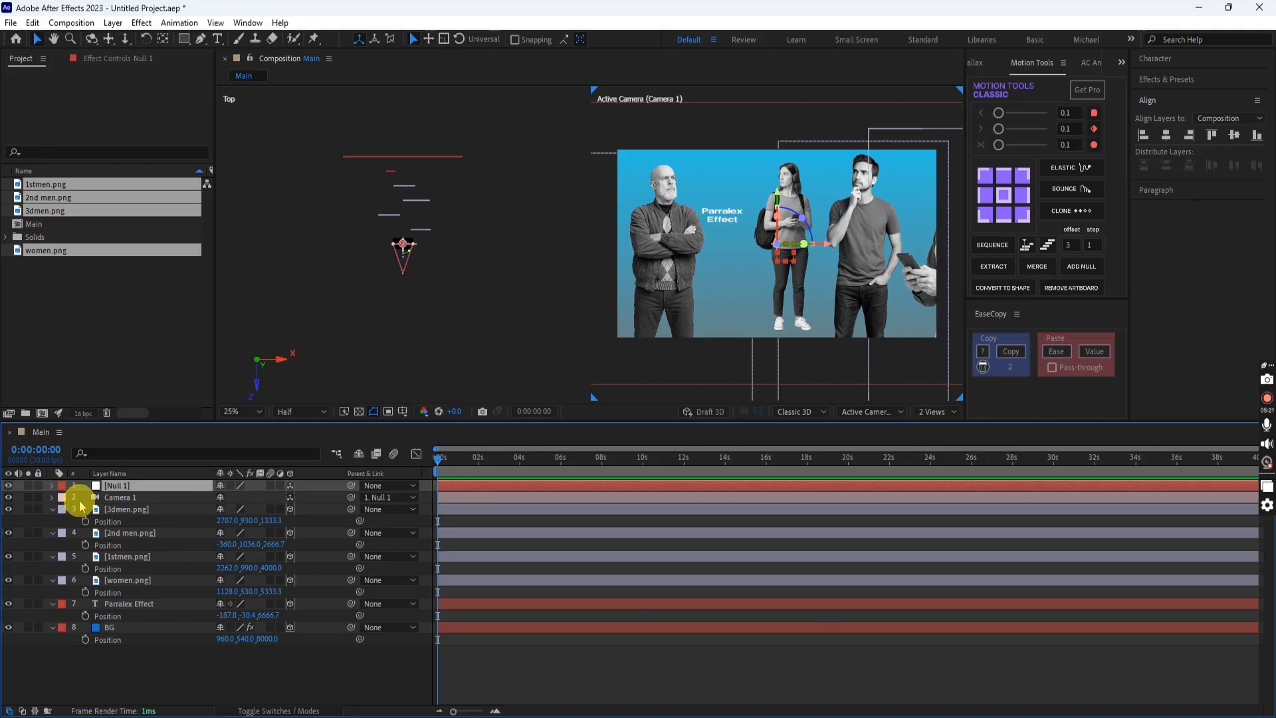
- Start position keyframing on the null at 0:00:00:00 and set its Z position to 6500
key("p")
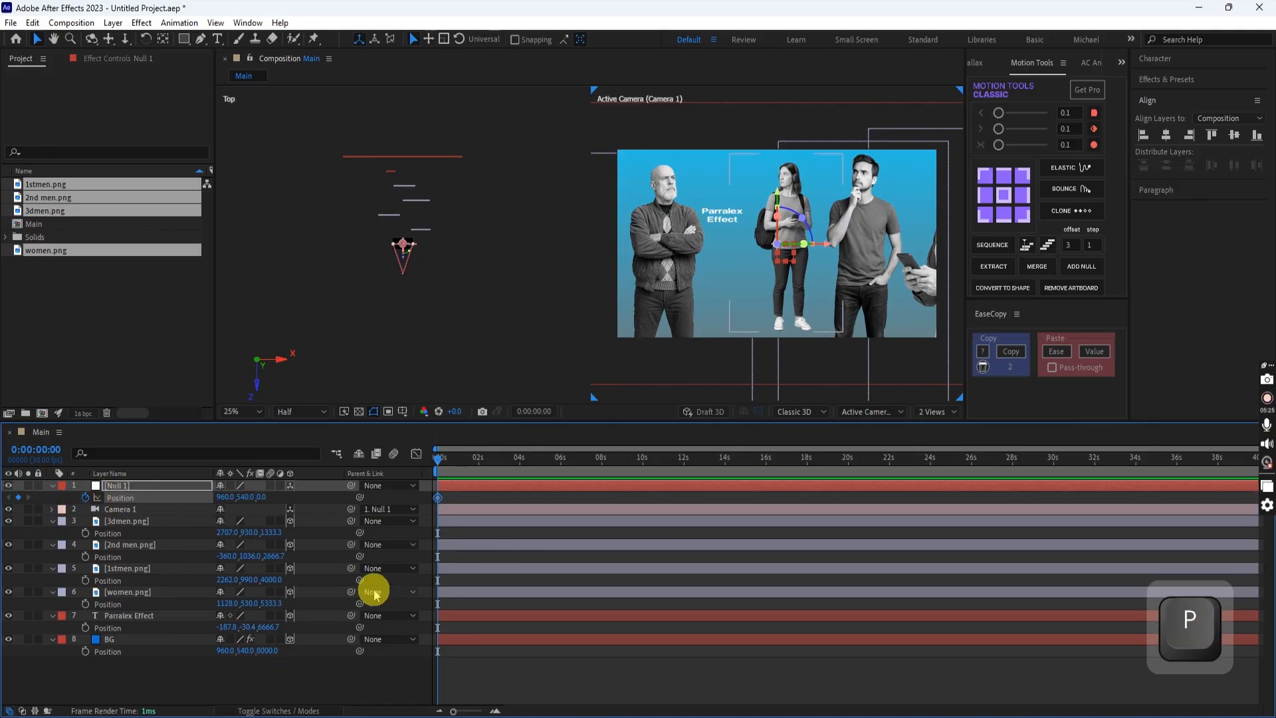
left_click(262, 497)
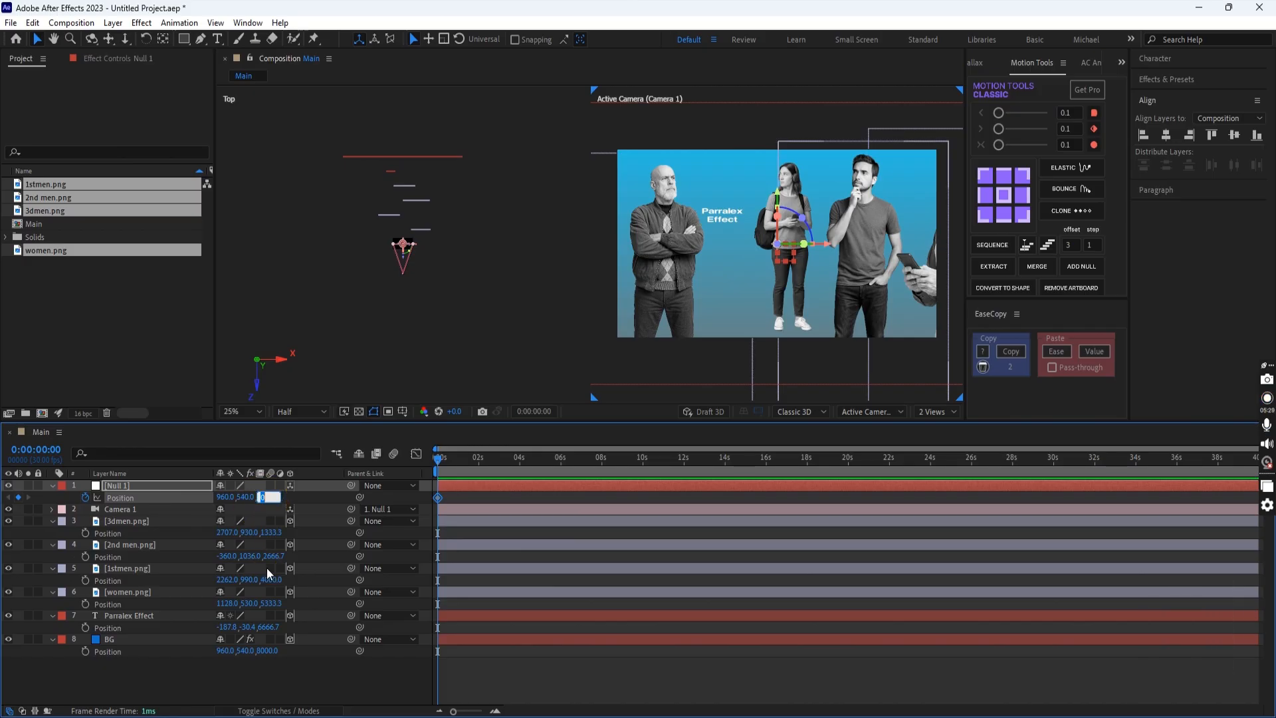
type("65")
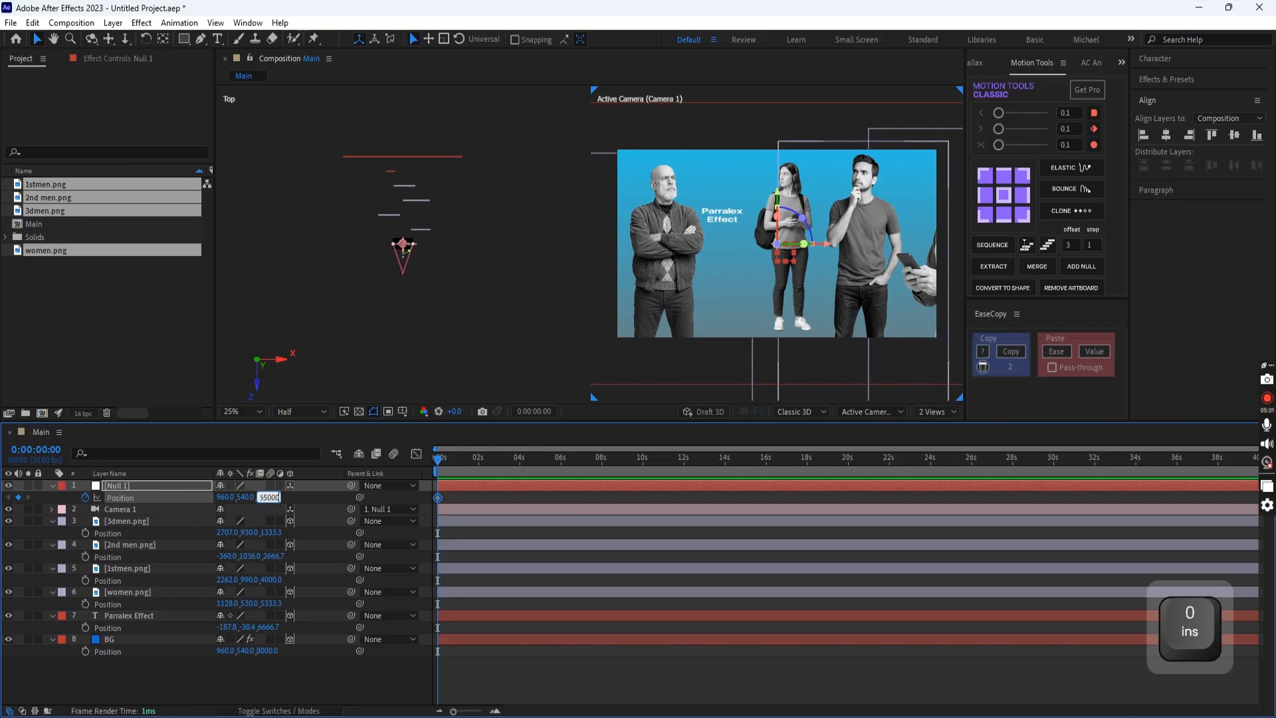
type("00")
key("Return")
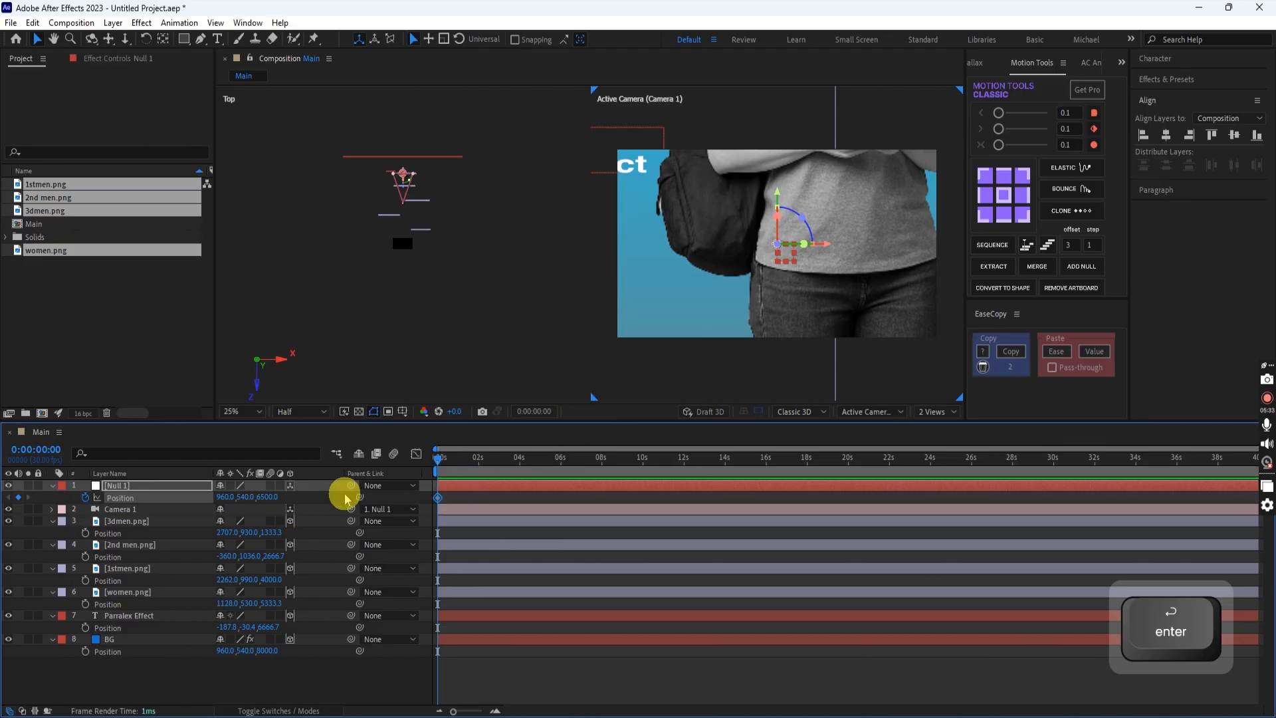
- Frame the title text at the first keyframe by moving the null to about X -214, Y -35
left_click_drag(242, 502, 14, 508)
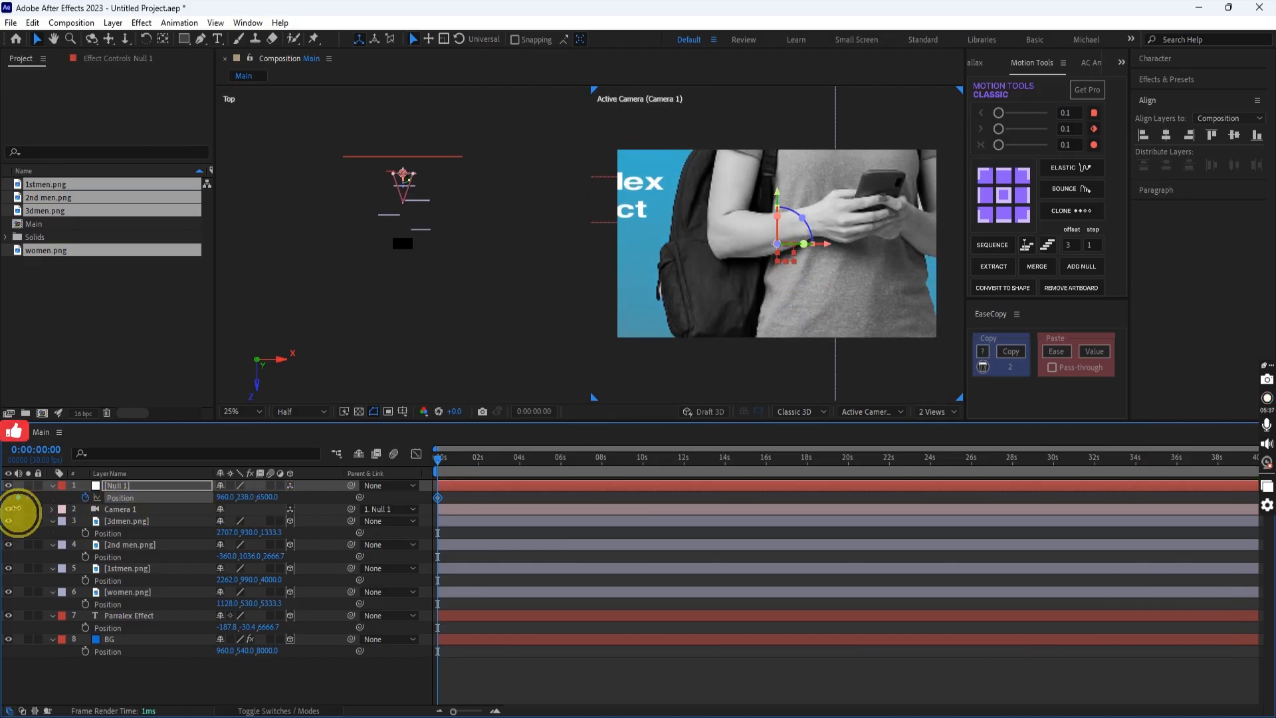
left_click_drag(222, 505, 20, 507)
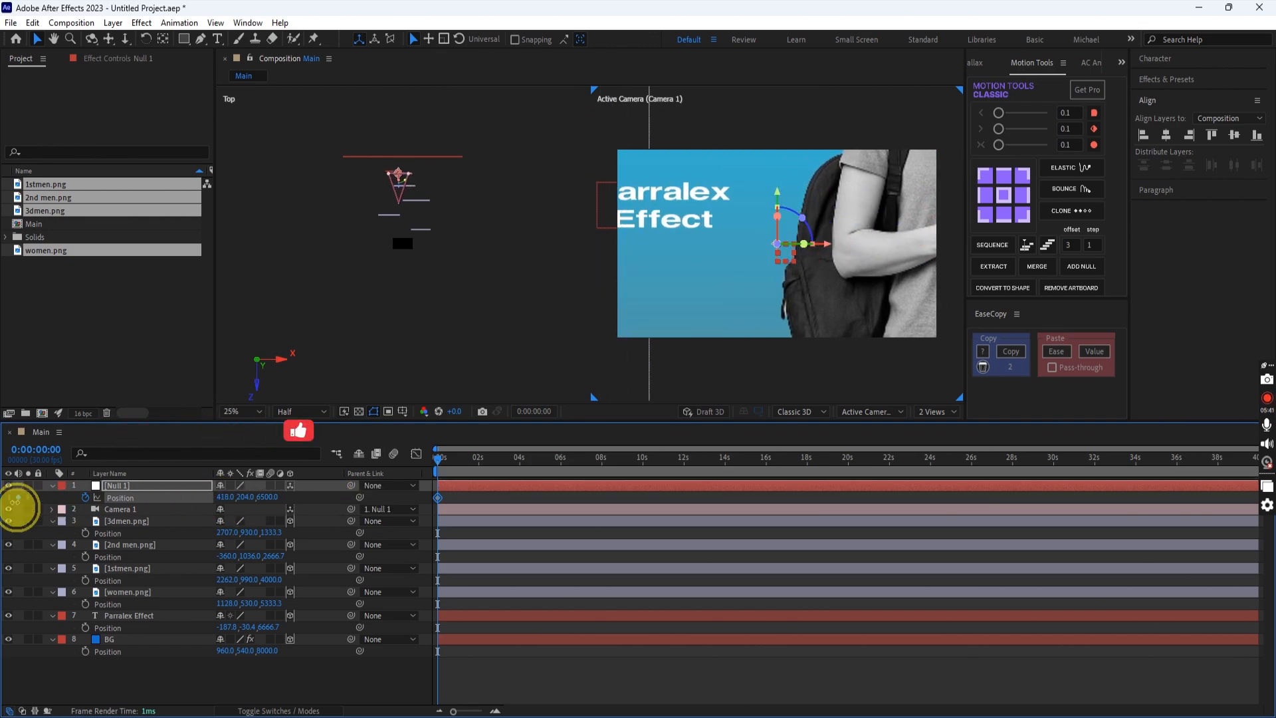
left_click_drag(222, 507, 23, 507)
left_click_drag(233, 503, 78, 515)
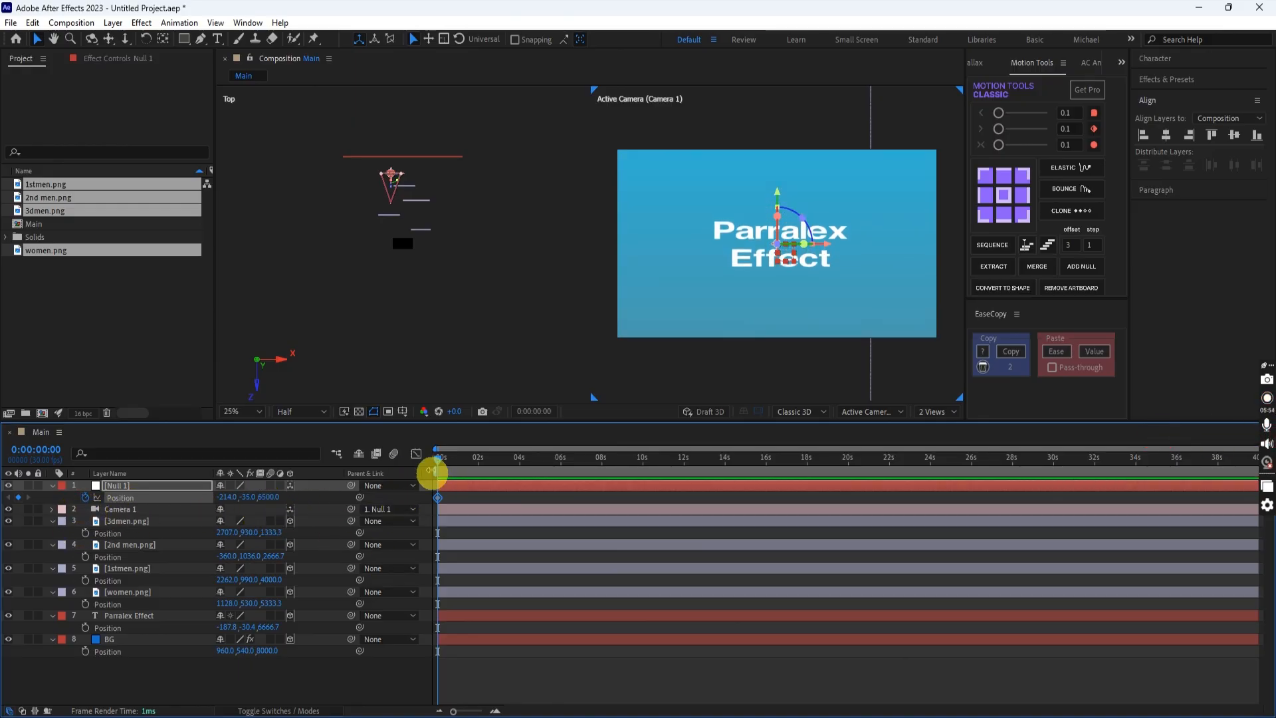
- At 0:00:02:02, keyframe the null's position at about X 511, Y -35, Z 3881 to frame the title and the woman
left_click(47, 450)
type("2.")
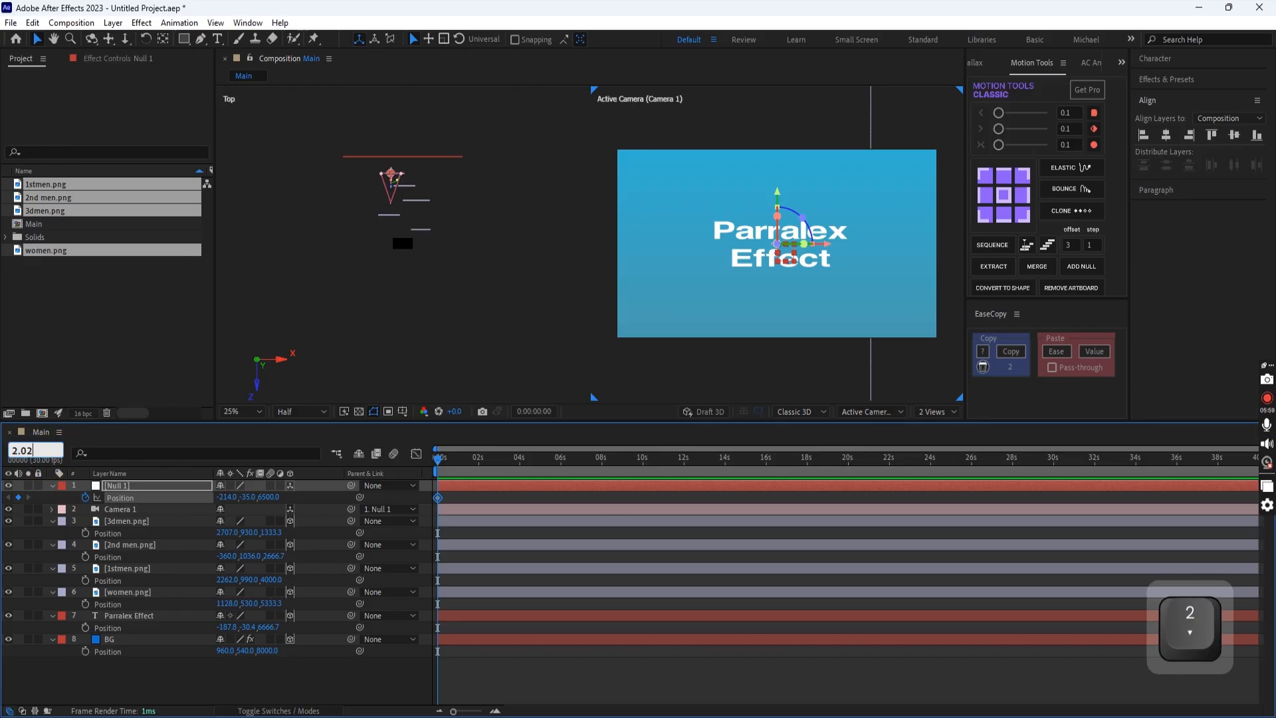
type("02")
key("Return")
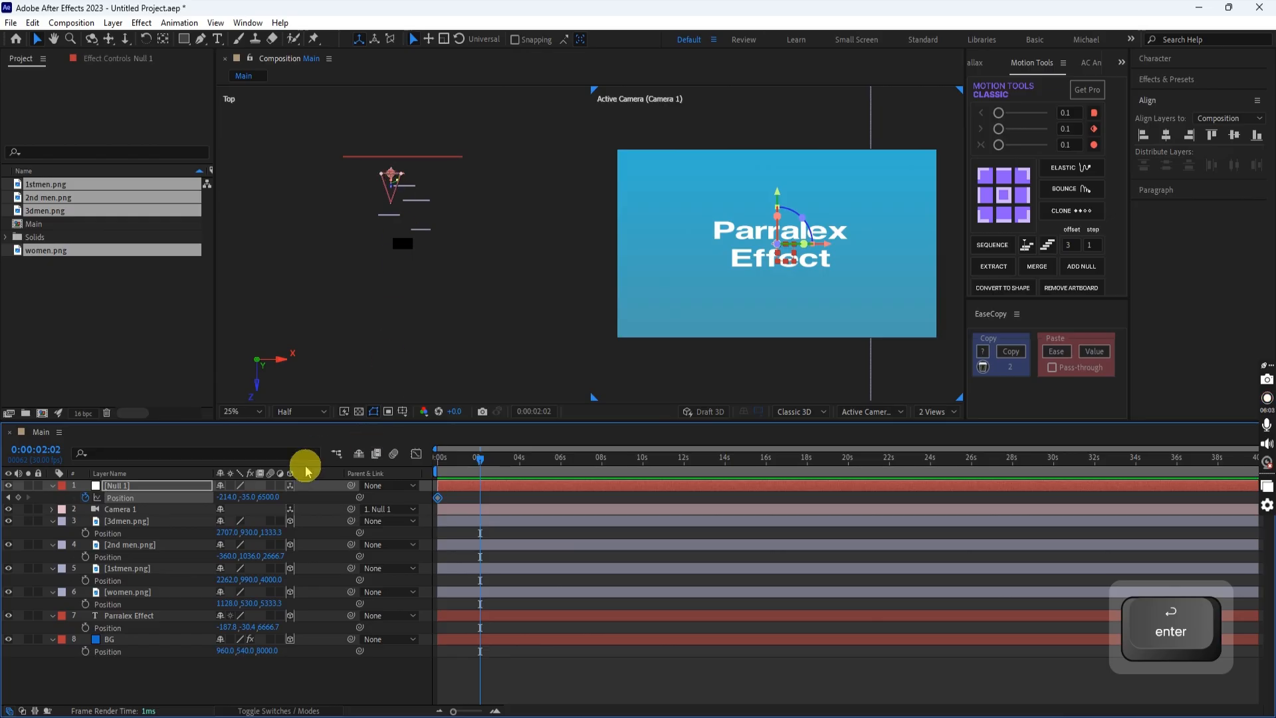
left_click_drag(266, 498, 162, 507)
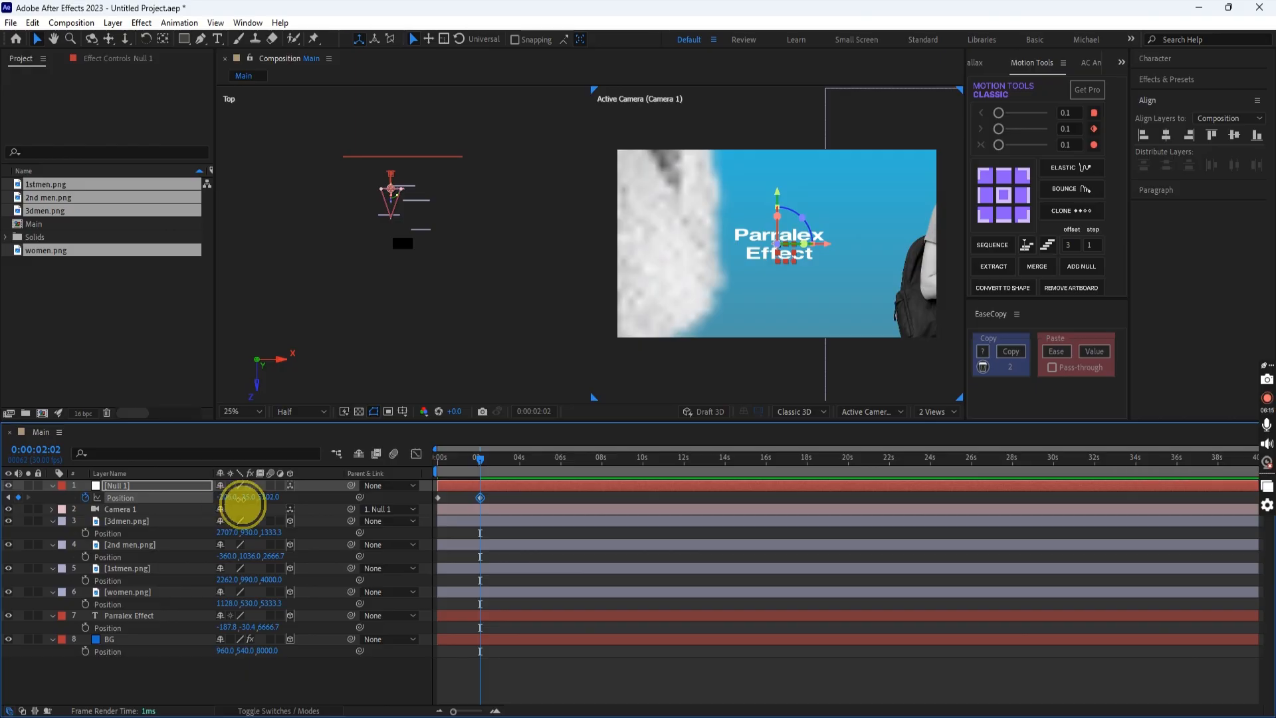
left_click_drag(242, 499, 532, 531)
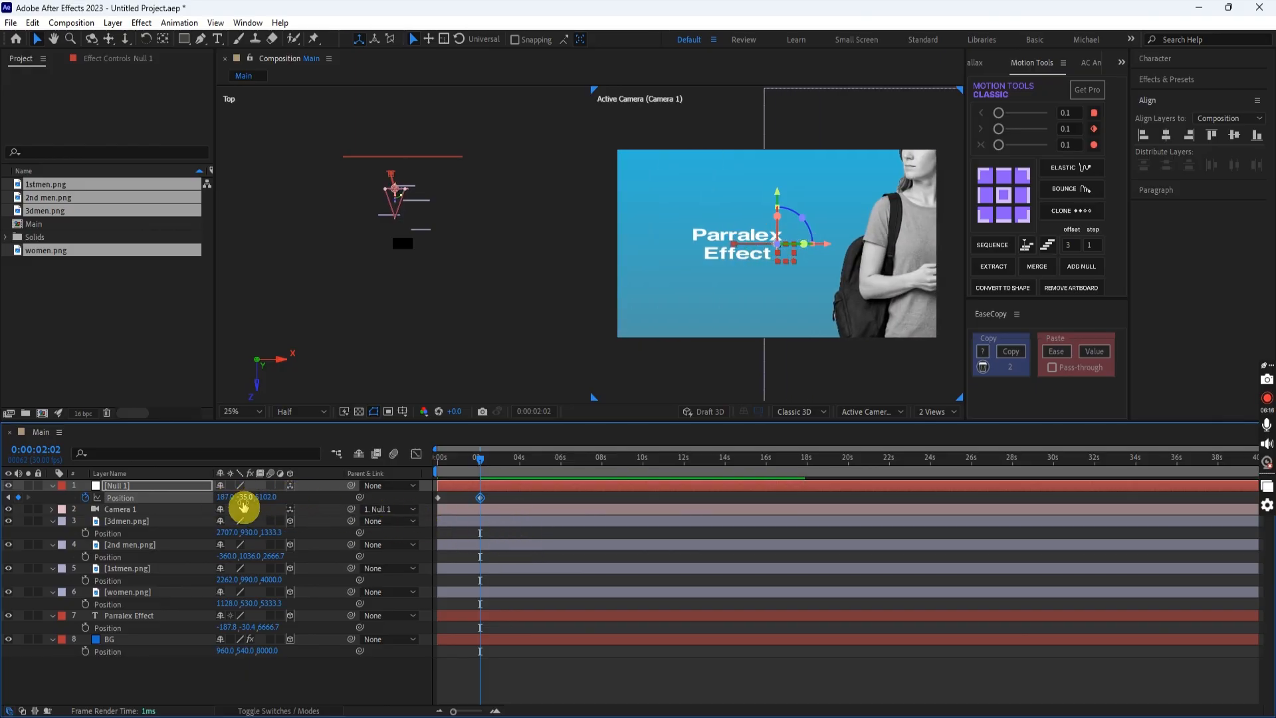
left_click_drag(256, 503, 459, 518)
left_click_drag(260, 500, 123, 505)
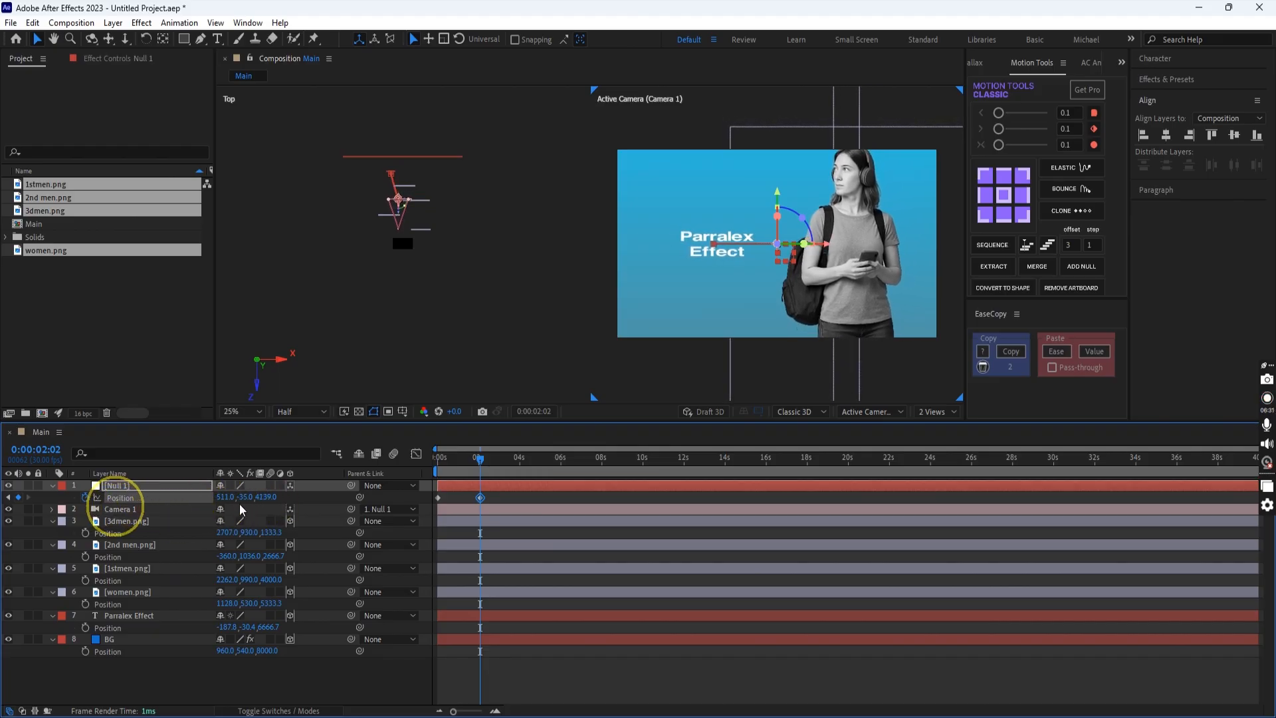
left_click_drag(265, 505, 106, 504)
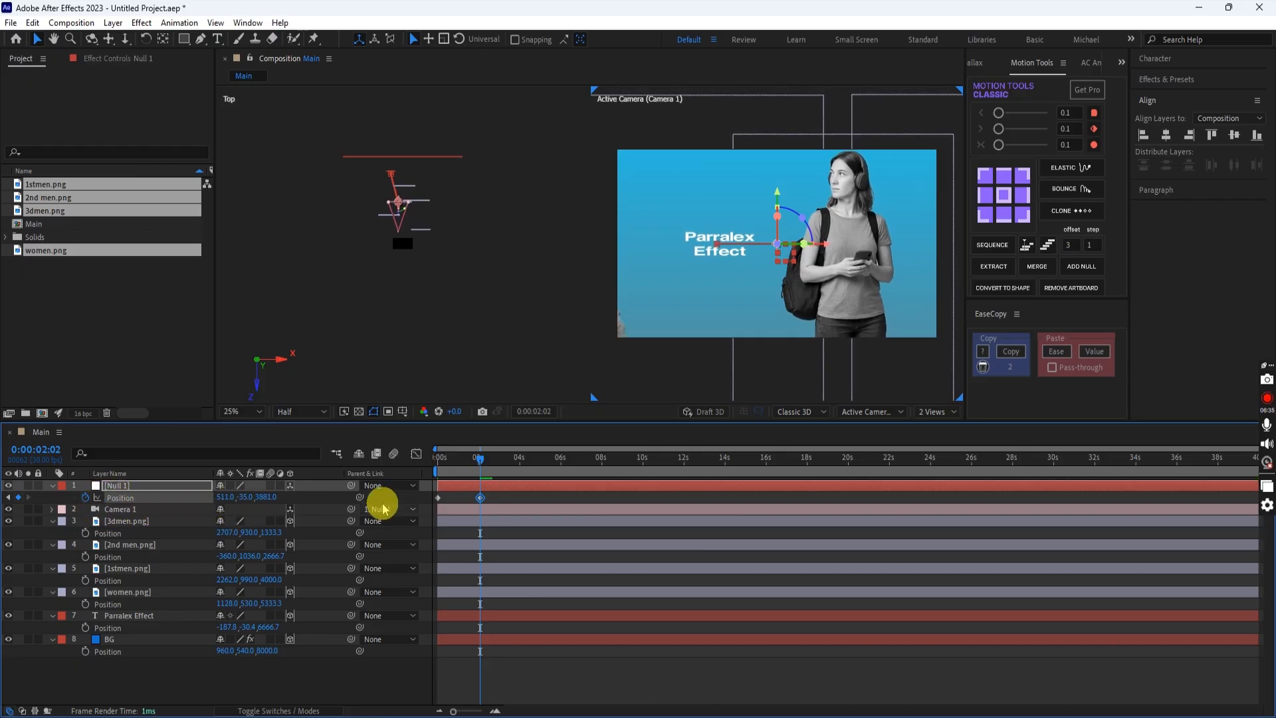
- Apply Easy Ease to both null position keyframes and set their incoming and outgoing velocity influence to 65%
left_click_drag(519, 499, 412, 498)
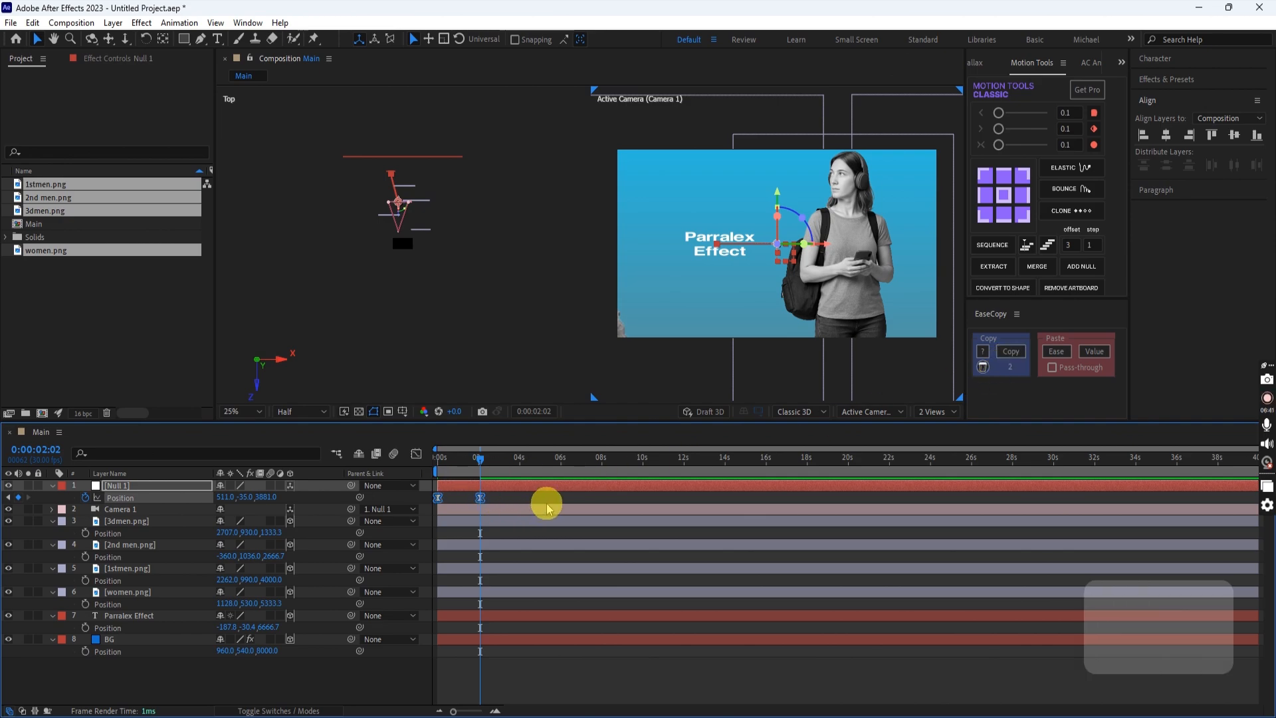
key("super+F9")
right_click(437, 499)
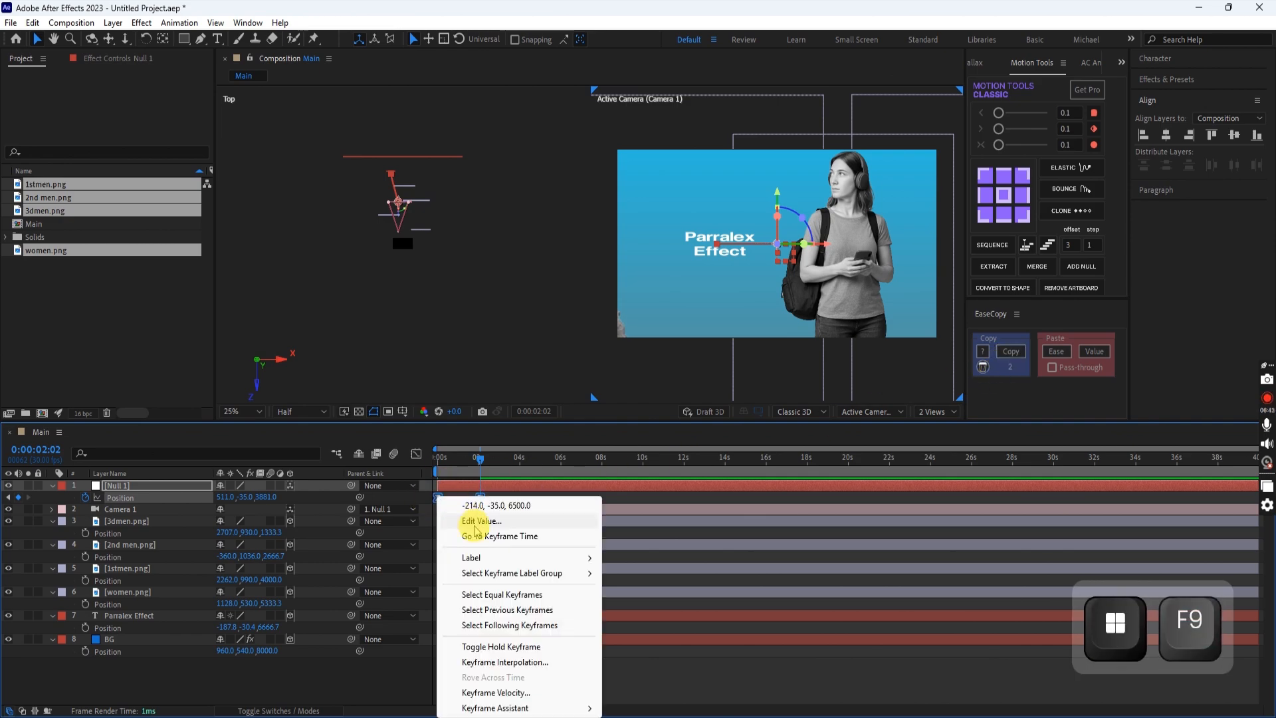
left_click(472, 692)
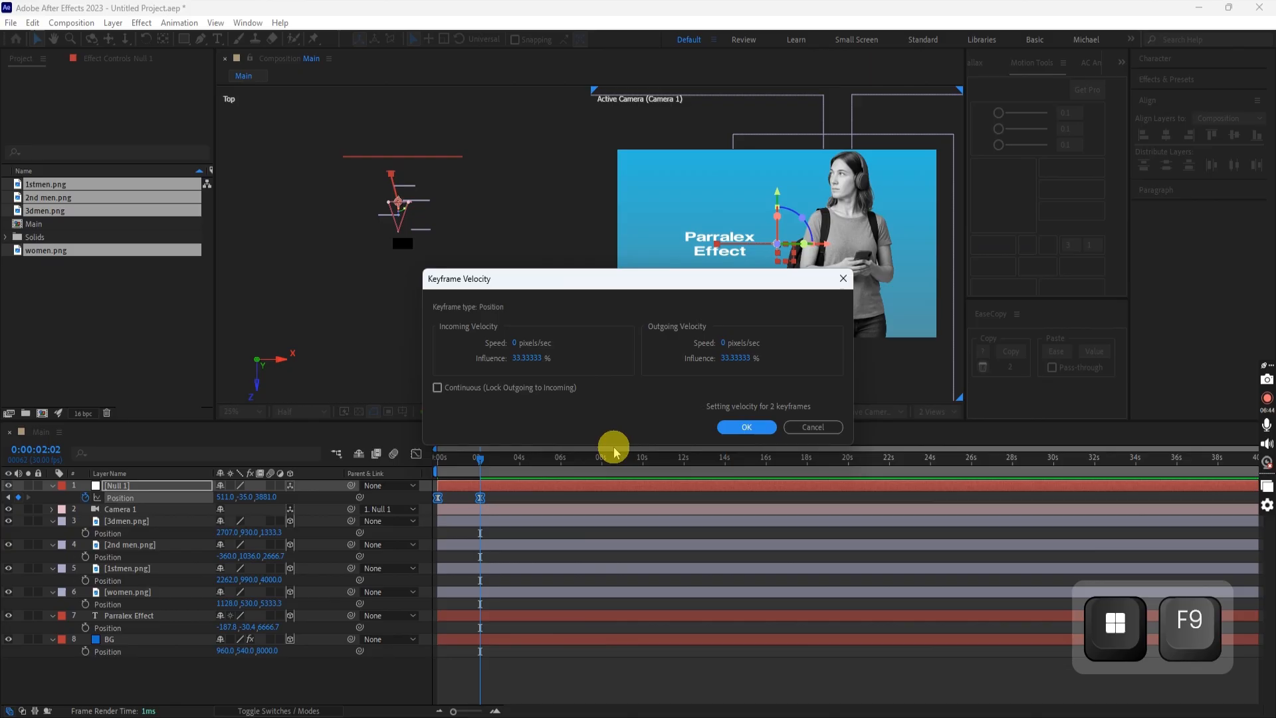
left_click(529, 359)
type("65")
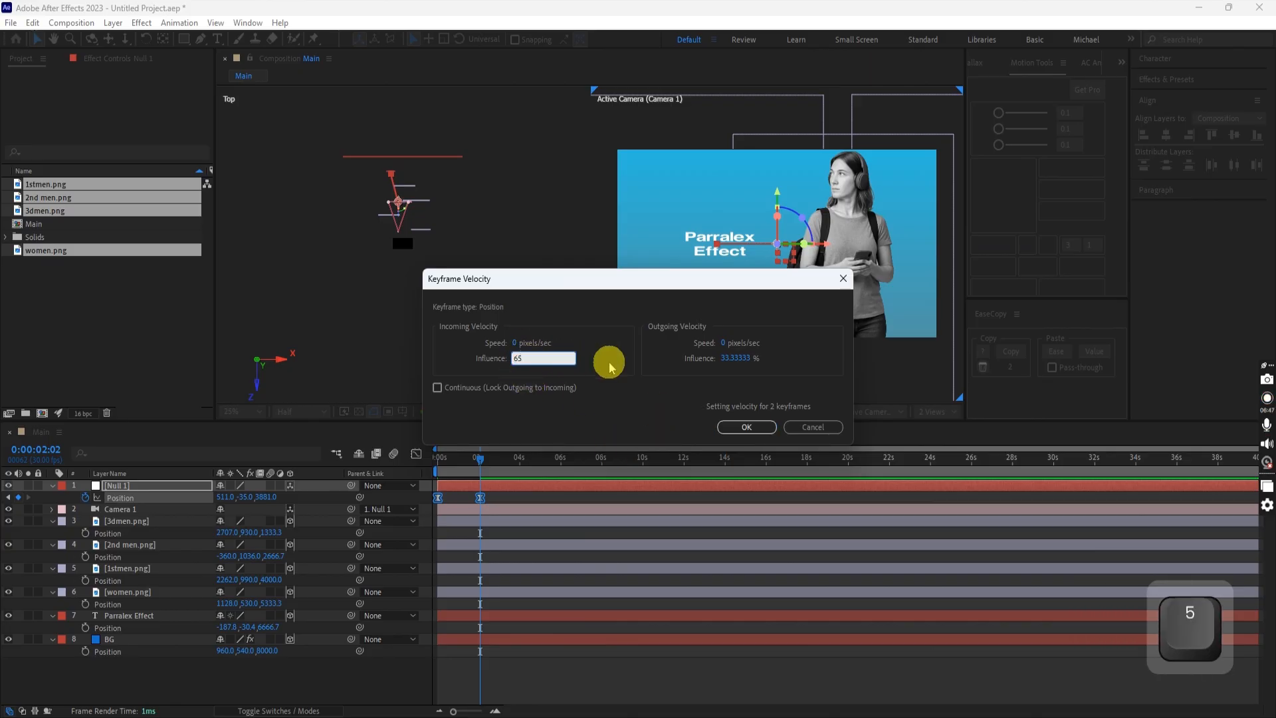
left_click(743, 358)
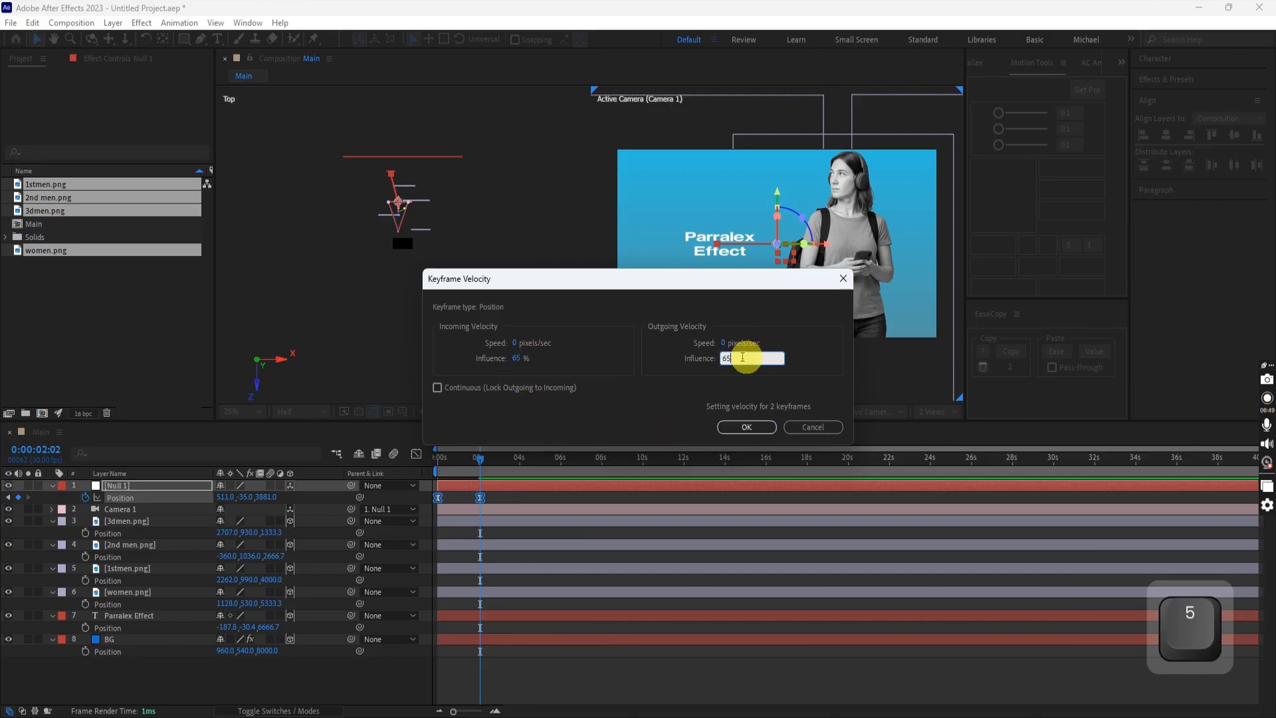
key("Return")
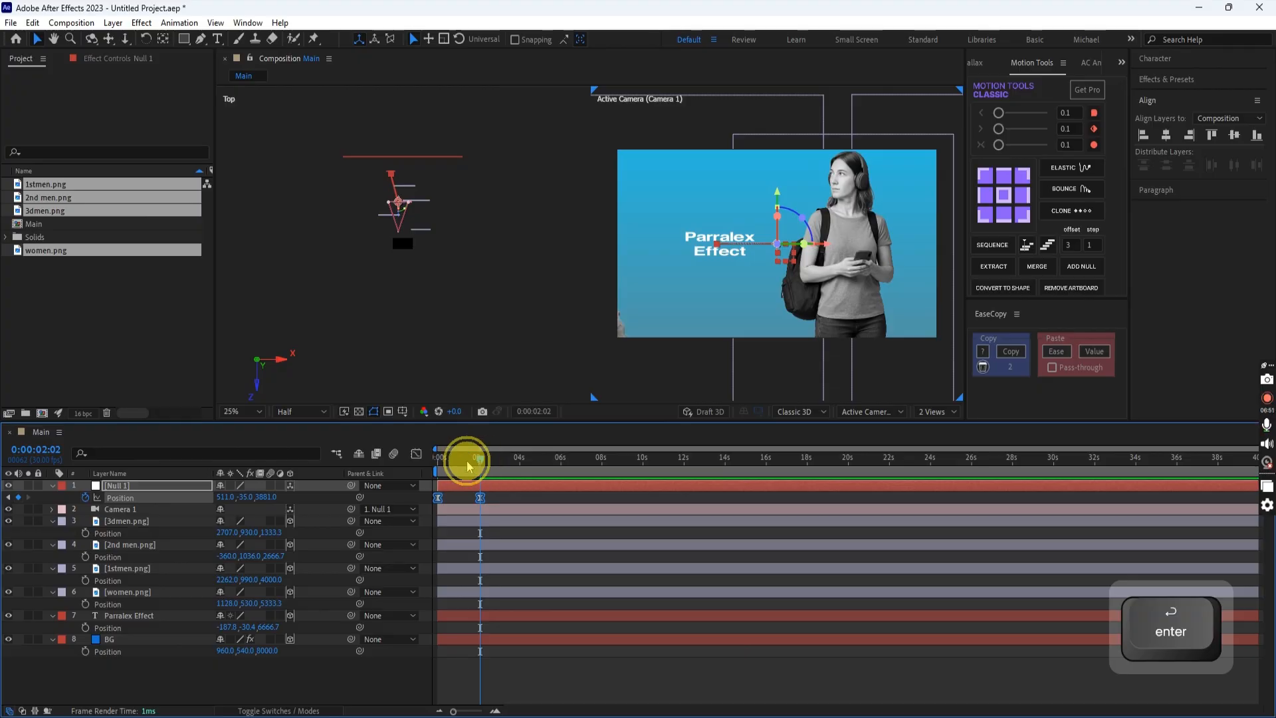
- Preview the eased camera move from the start of the composition
left_click_drag(466, 461, 373, 460)
key("space")
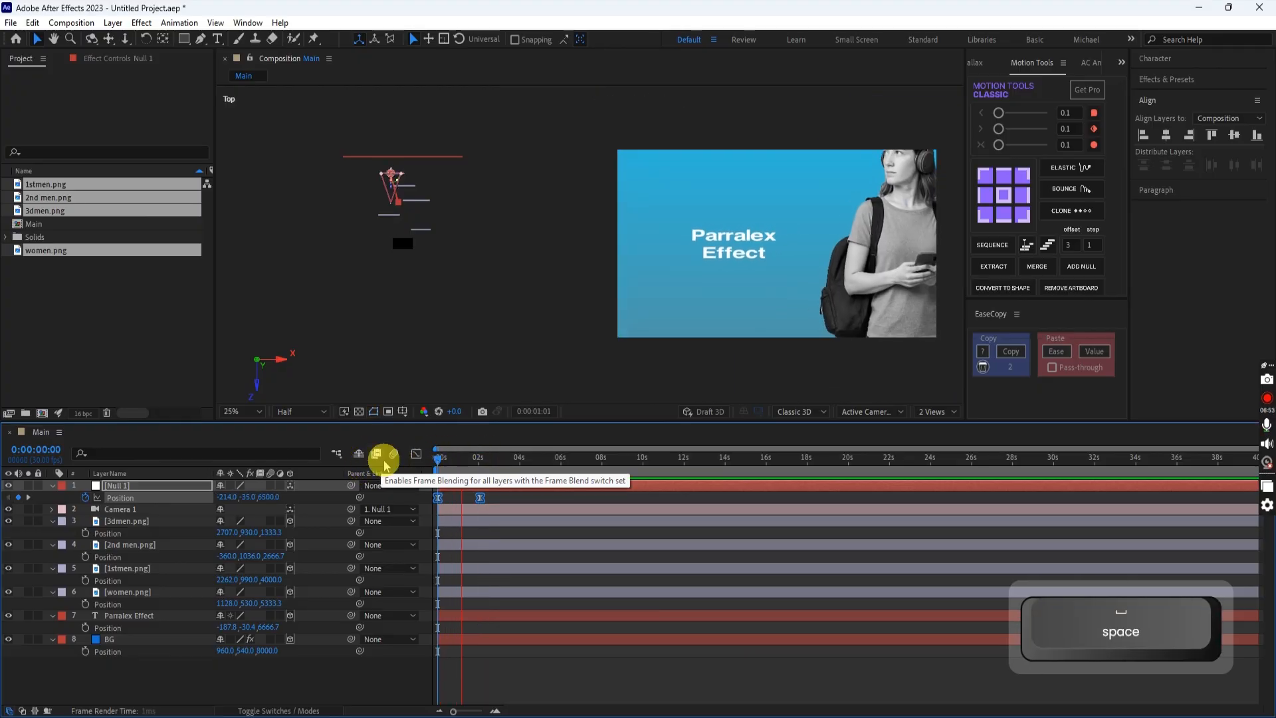
- Add a second null at 0:00:02:02, make it a 3D layer, and parent Null 1 to it
key("space")
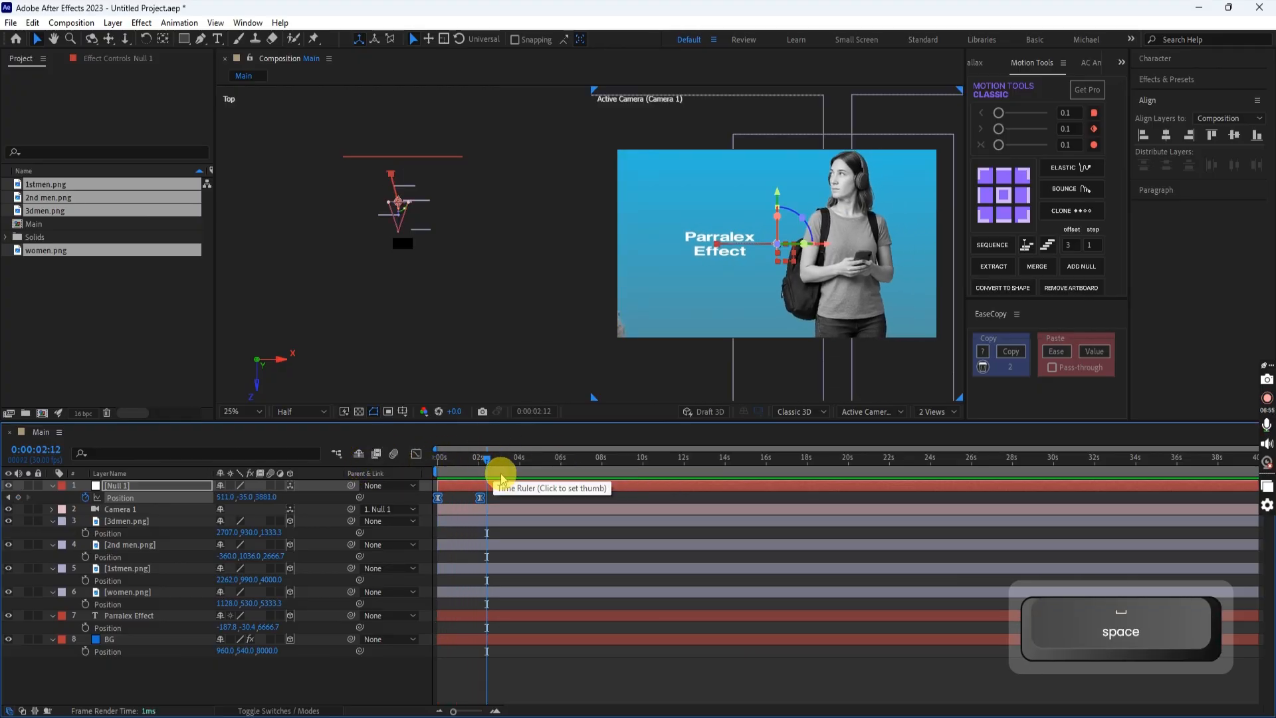
key("j")
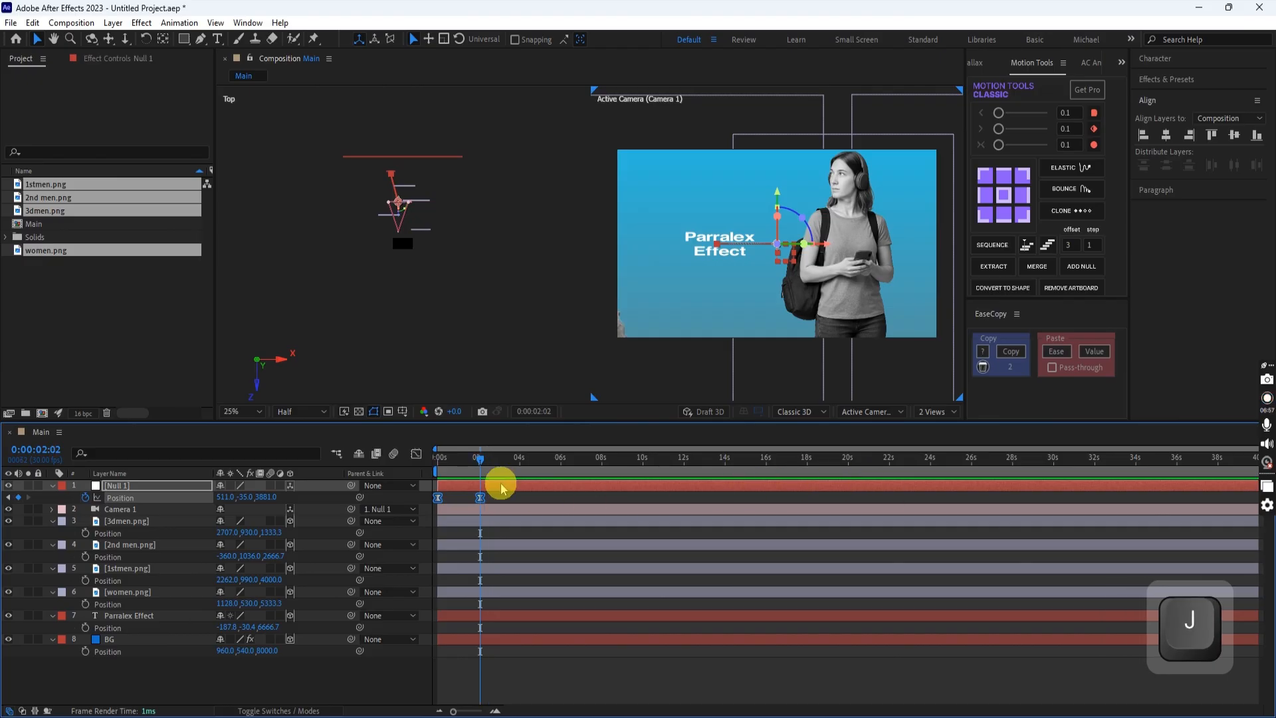
left_click(133, 491)
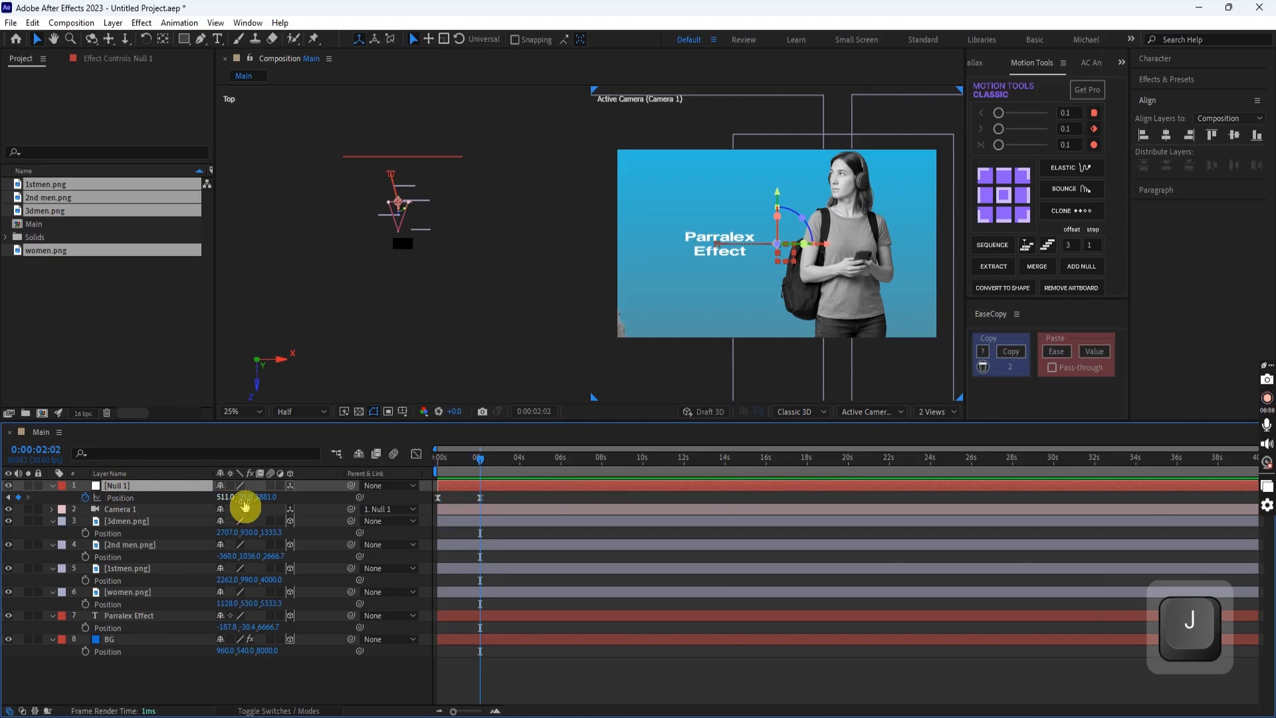
key("ctrl+shift+alt+y")
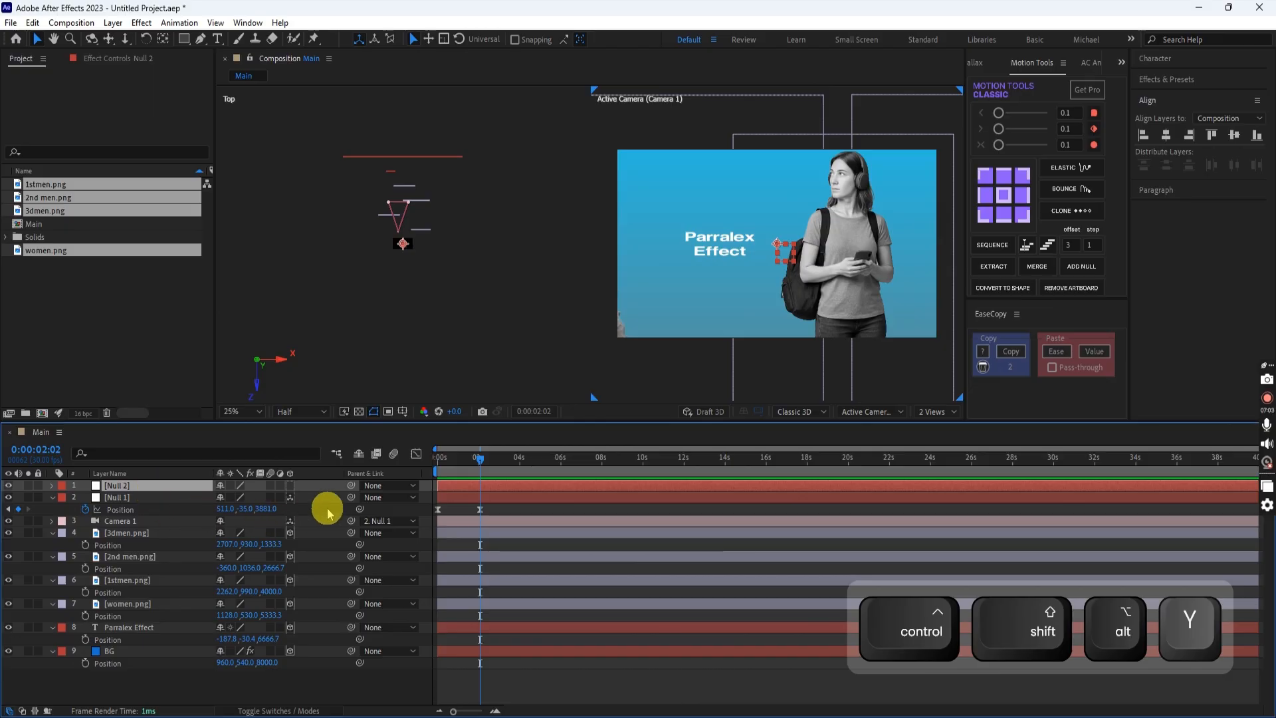
left_click_drag(150, 484, 151, 485)
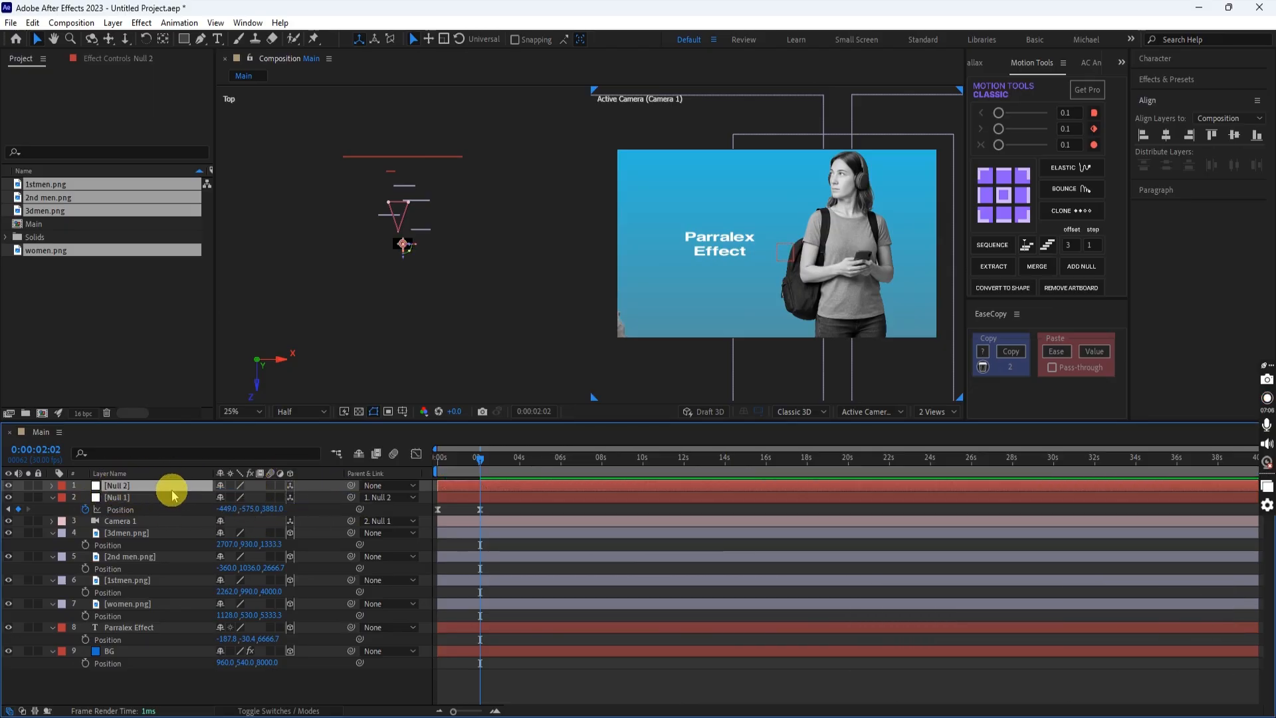
- Set a position keyframe on Null 2 at 0:00:02:02 and shift it slightly earlier, before Null 1's last keyframe
key("p")
left_click(85, 498)
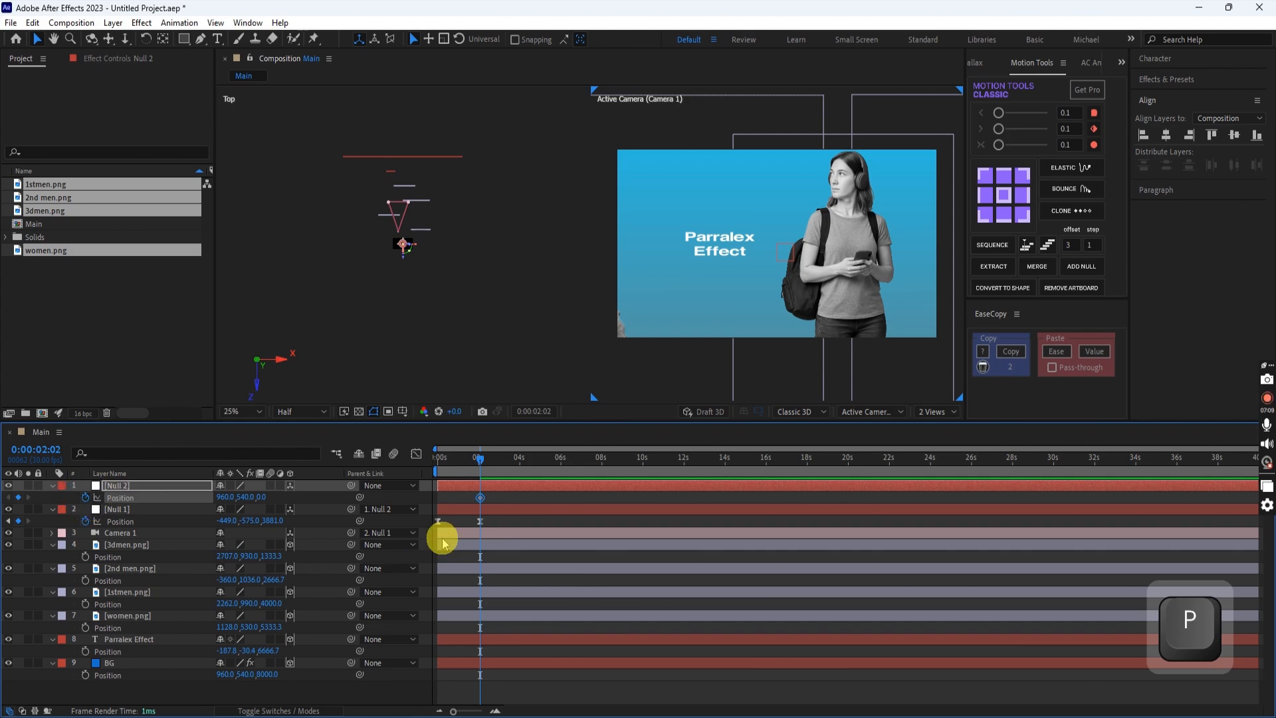
left_click(480, 498)
left_click_drag(480, 504, 470, 500)
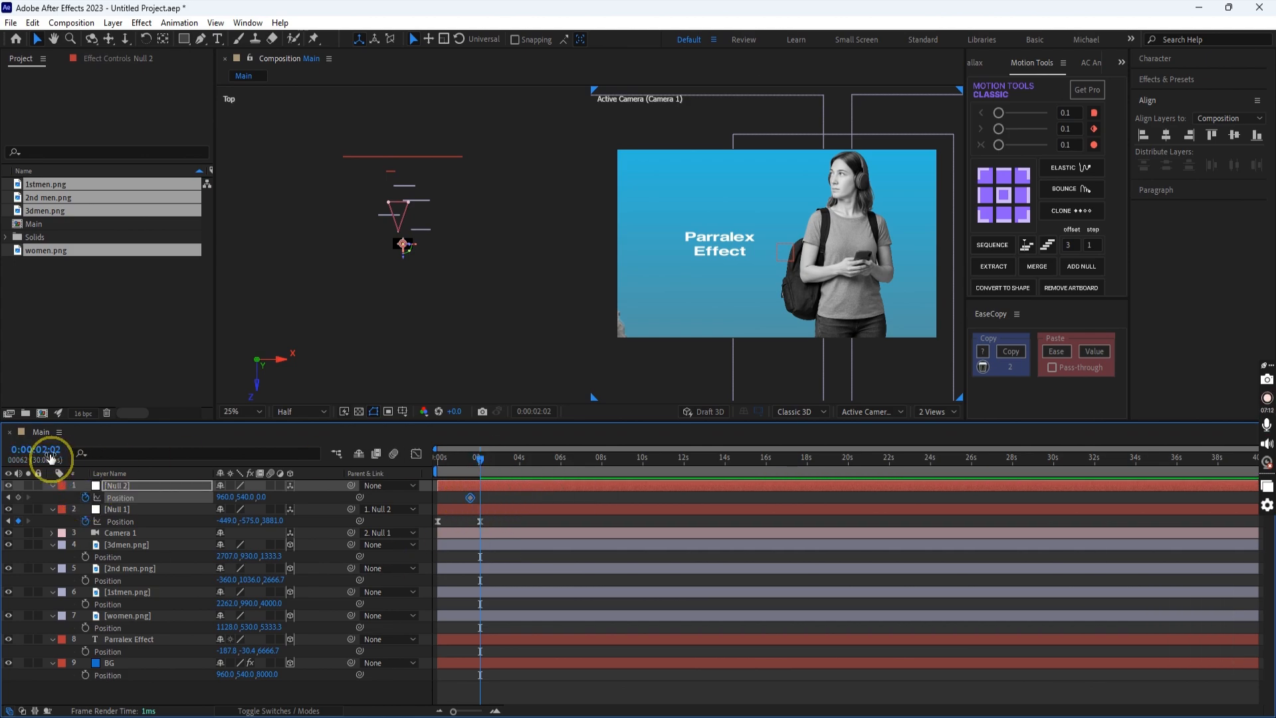
- At 0:00:04:10, keyframe Null 2's position at about X 1989, Z -849 to frame the woman and the first man
type("410")
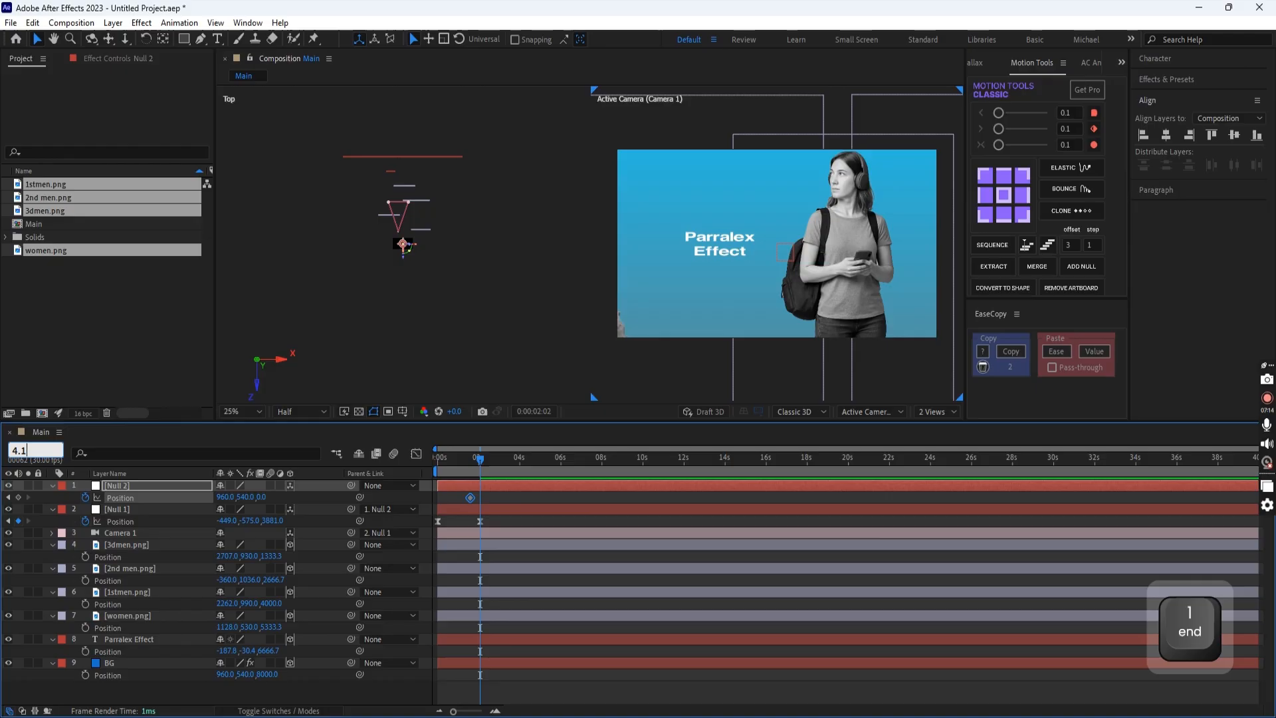
key("Return")
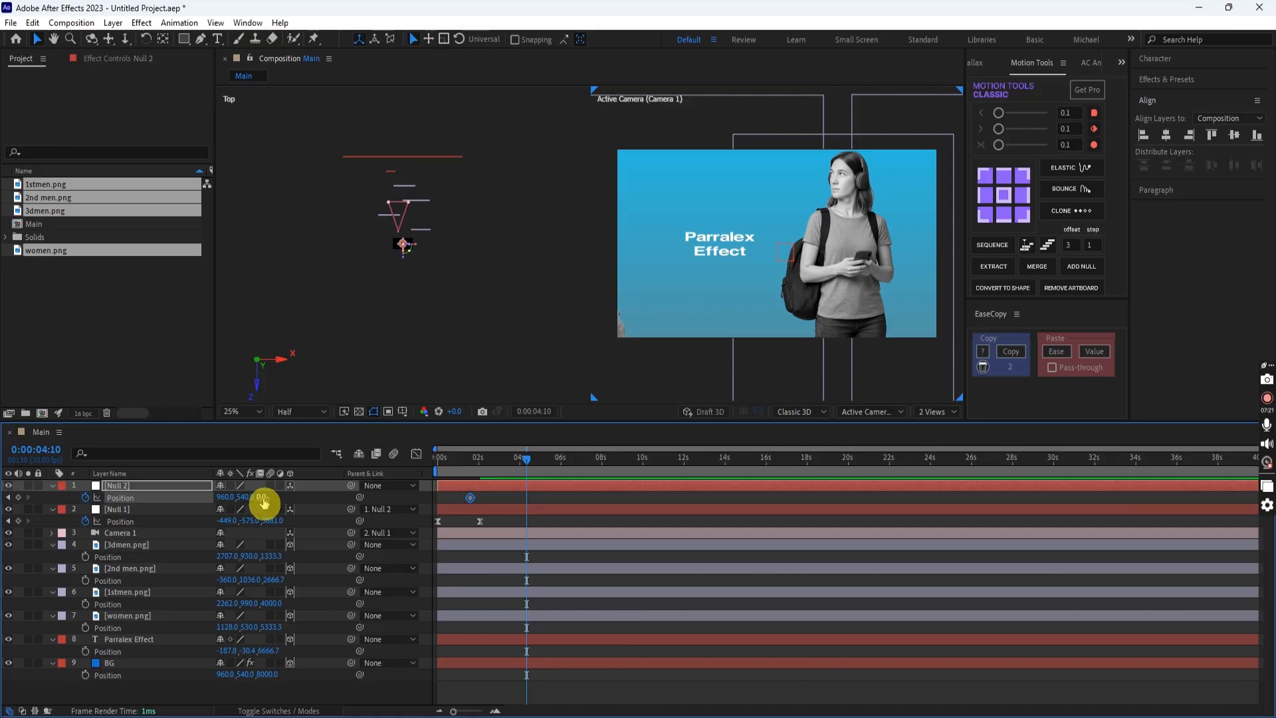
left_click_drag(264, 503, 558, 530)
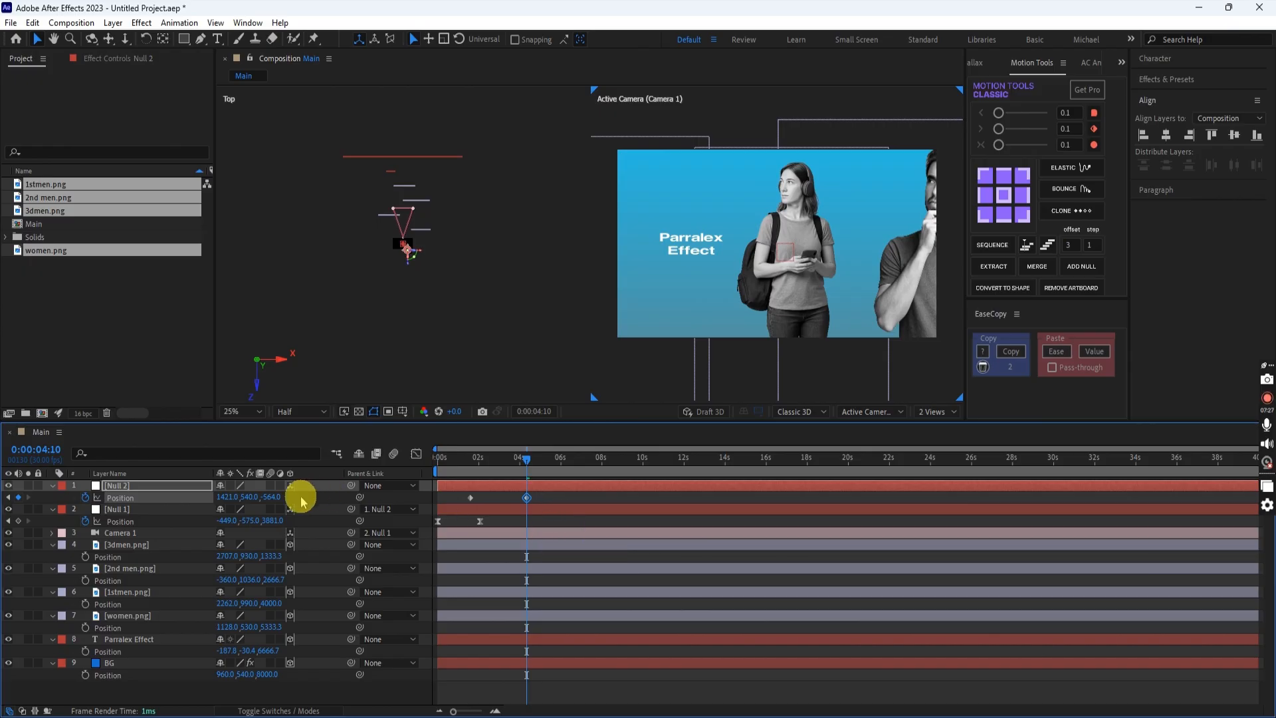
left_click_drag(271, 498, 335, 514)
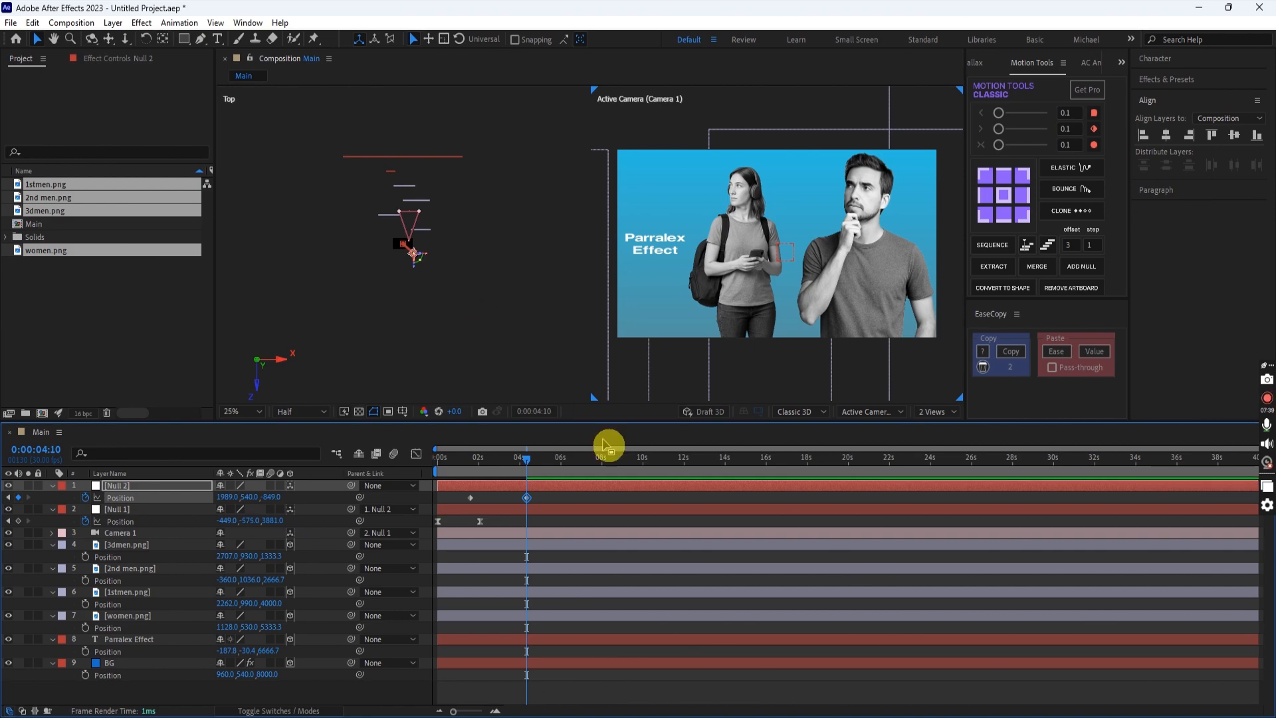
- Try to paste the previously copied easing onto both of Null 2's position keyframes with EaseCopy
left_click_drag(553, 504, 459, 491)
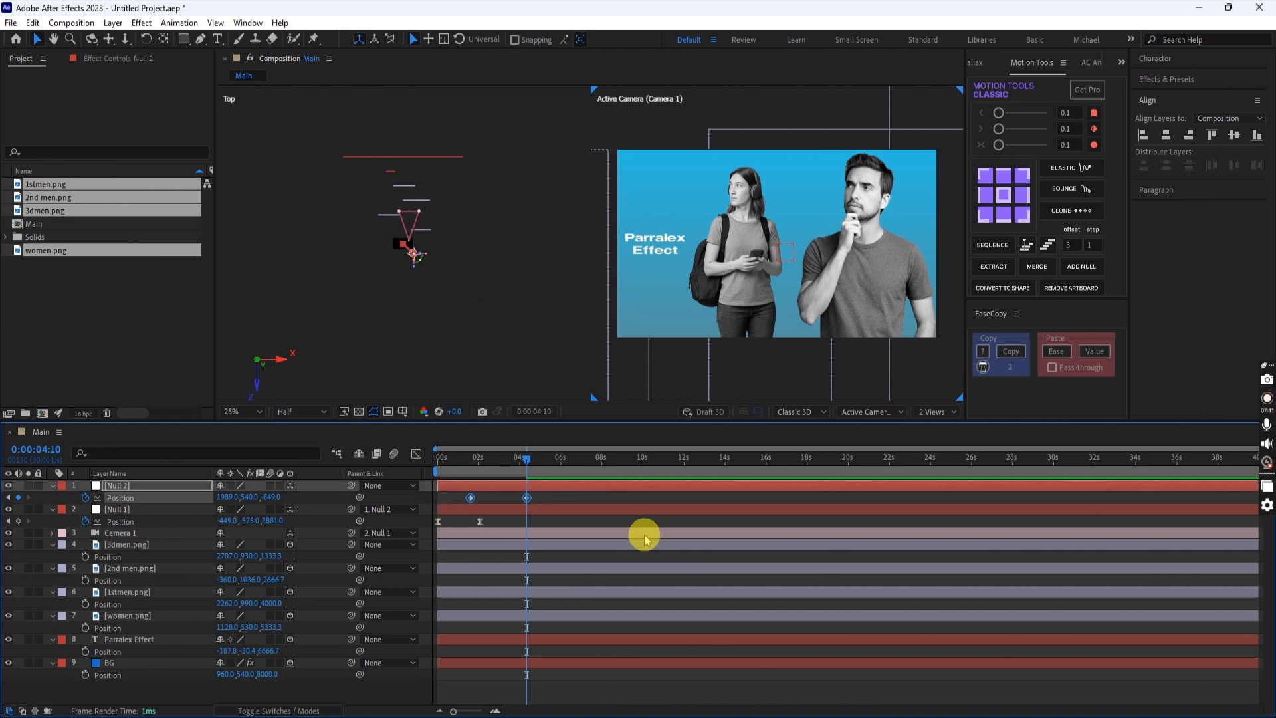
left_click(1061, 361)
left_click(695, 416)
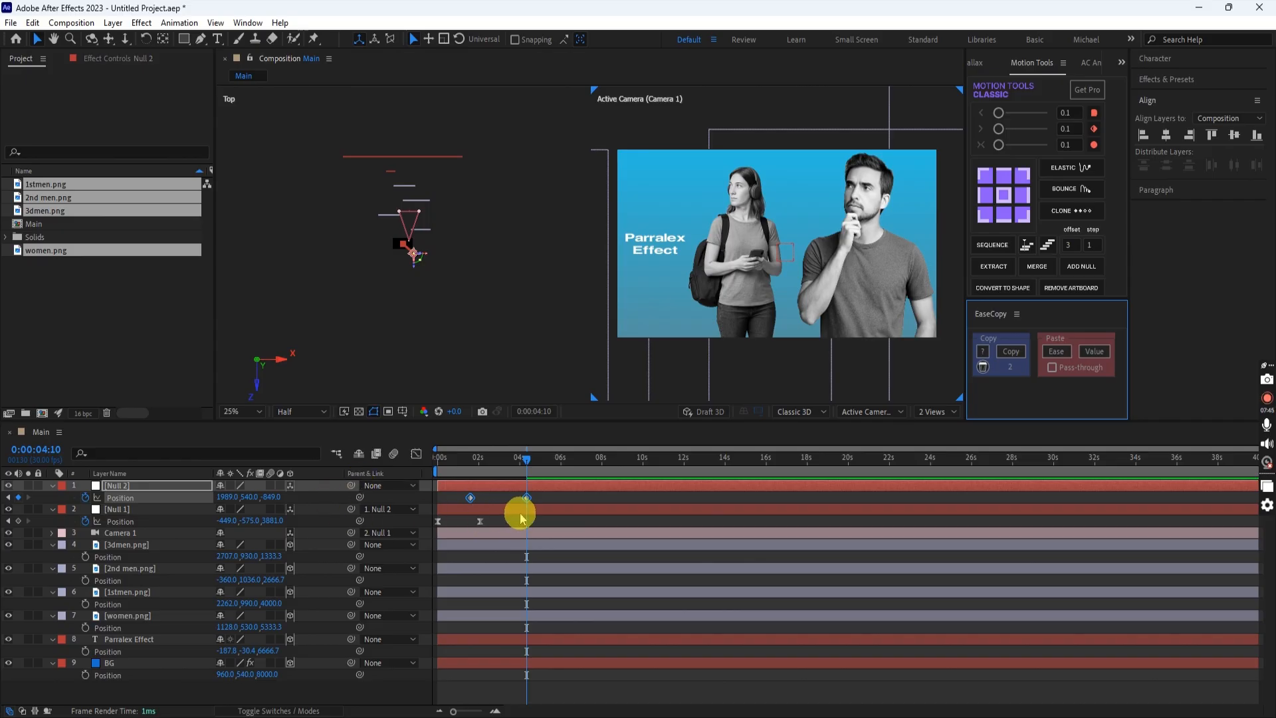
left_click_drag(547, 503, 444, 497)
left_click(1059, 352)
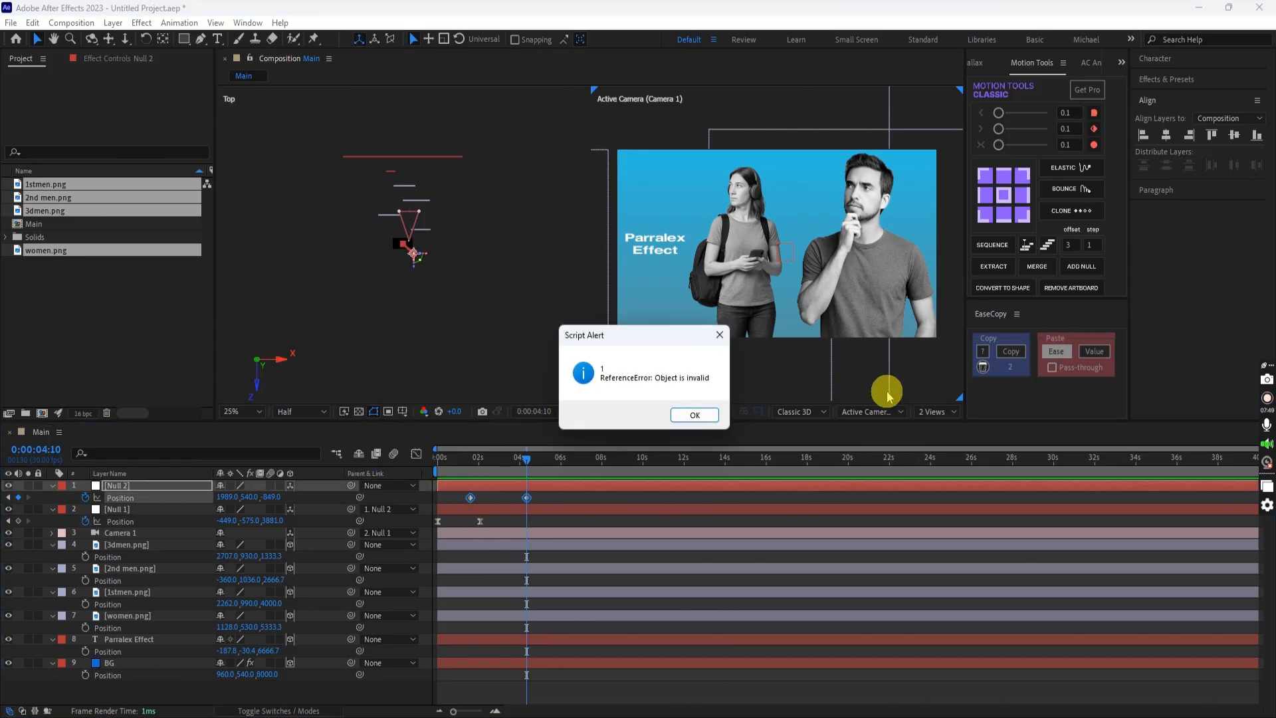
left_click(694, 415)
left_click_drag(527, 500, 528, 499)
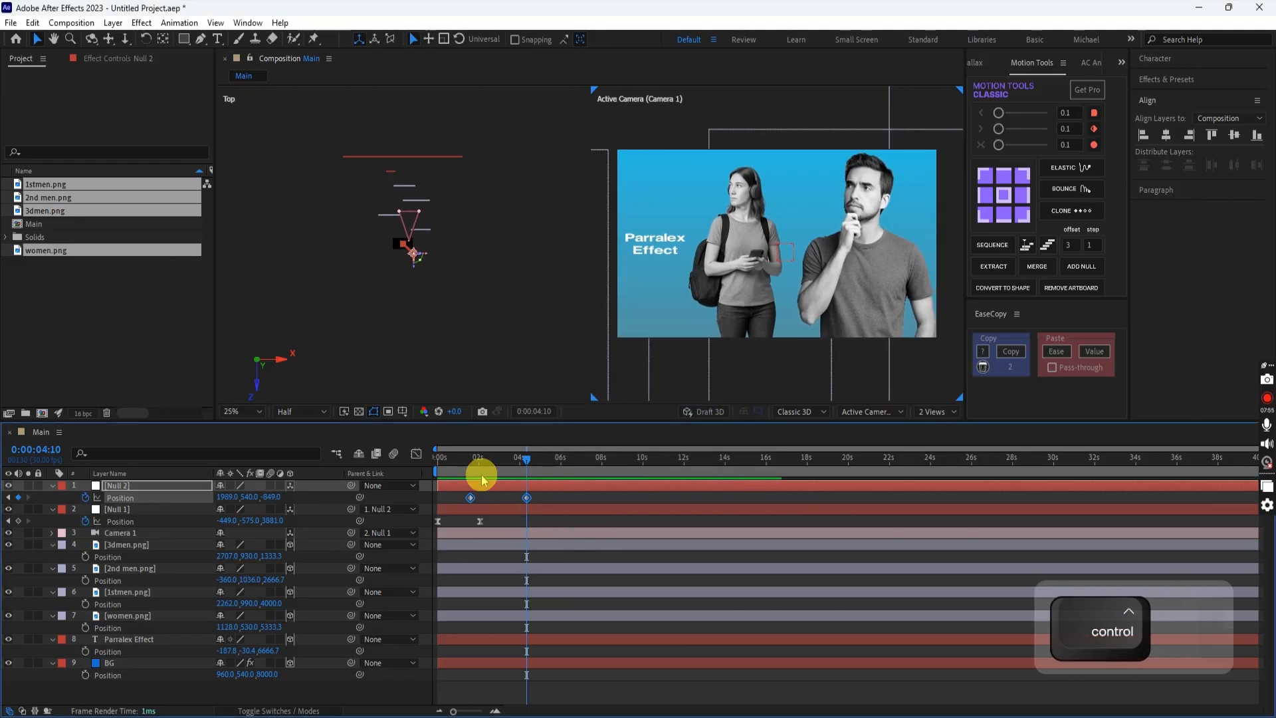
key("ctrl+z")
- Preview the two-null camera move from the start of the composition
left_click(460, 460)
left_click_drag(460, 464, 390, 465)
key("space")
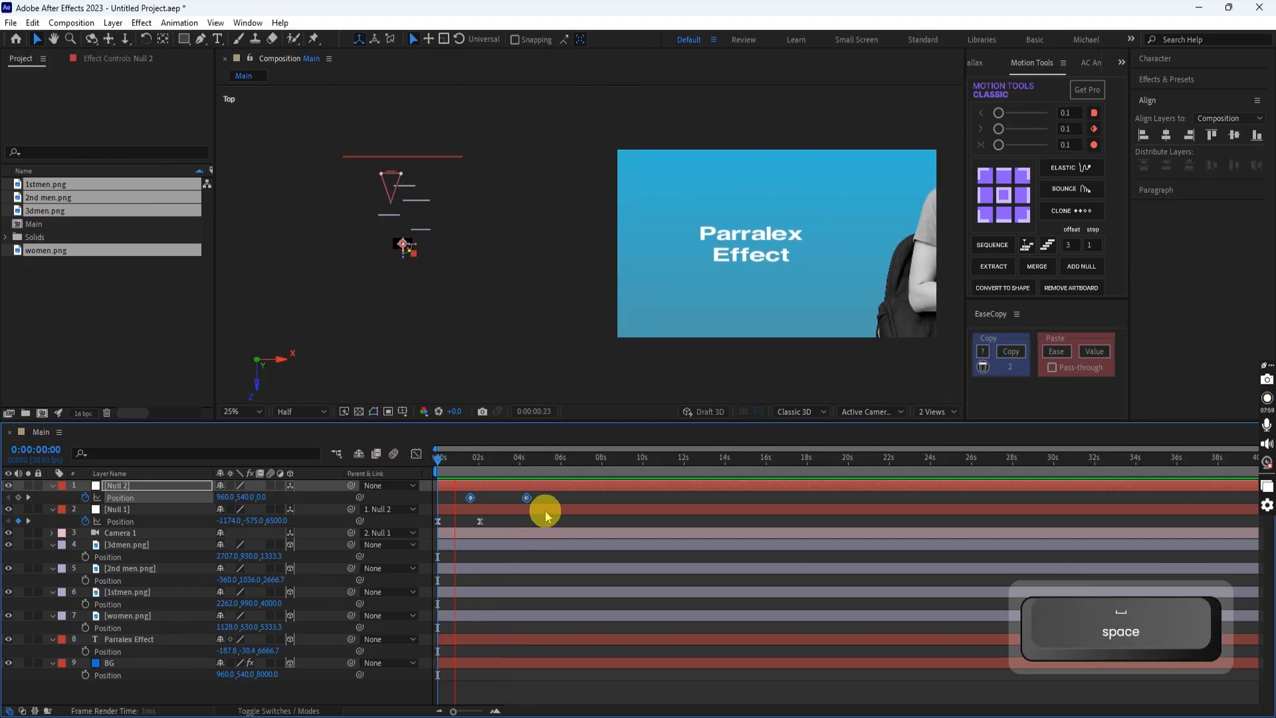
left_click(545, 511)
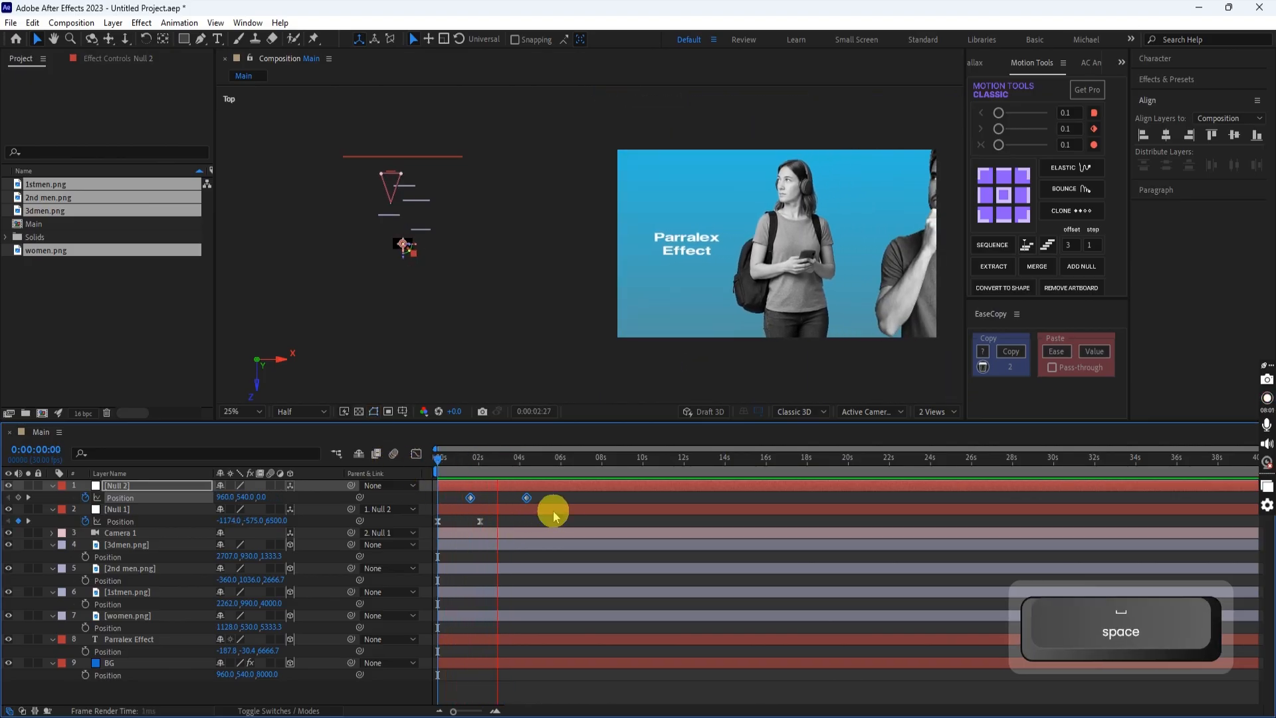
- Try moving Null 2's first position keyframe slightly later in time
left_click(471, 499)
left_click_drag(471, 499, 484, 500)
key("ctrl+z")
left_click(564, 503)
key("ctrl+z")
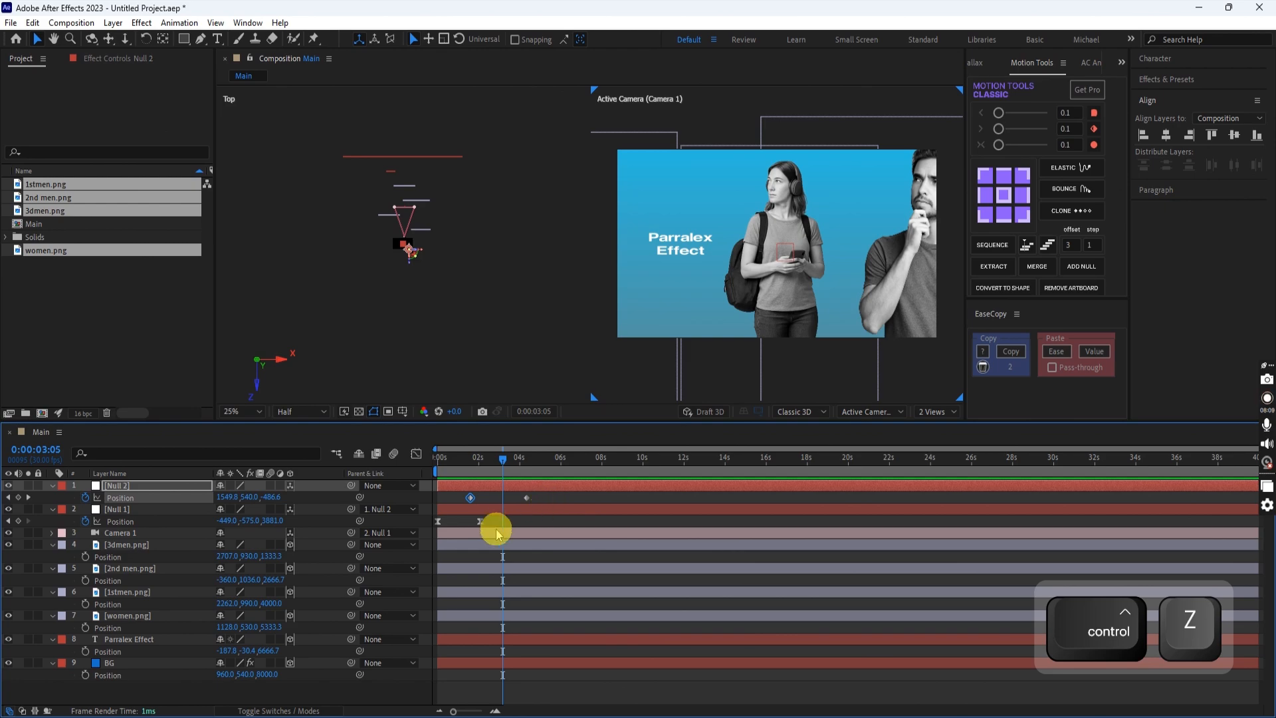
- Copy the easing from Null 1's two position keyframes and paste it onto Null 2's position keyframes with EaseCopy
left_click_drag(498, 532, 426, 513)
left_click(1012, 352)
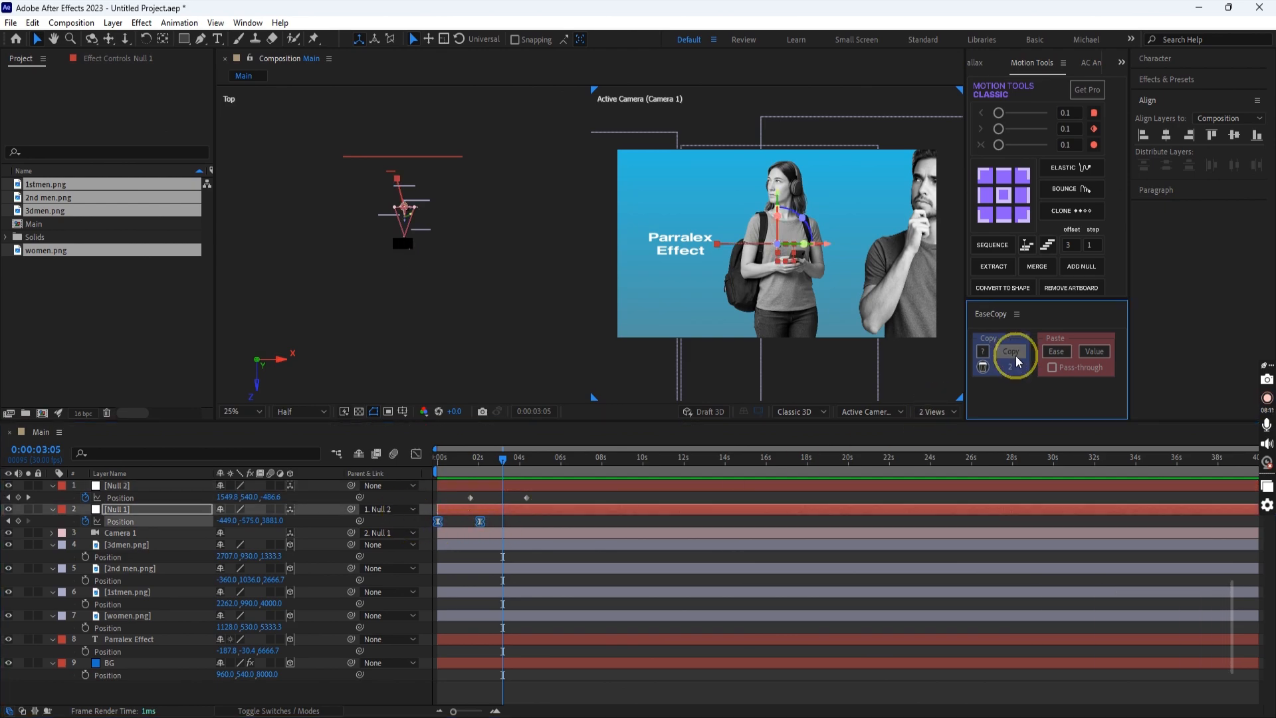
left_click_drag(572, 494, 425, 502)
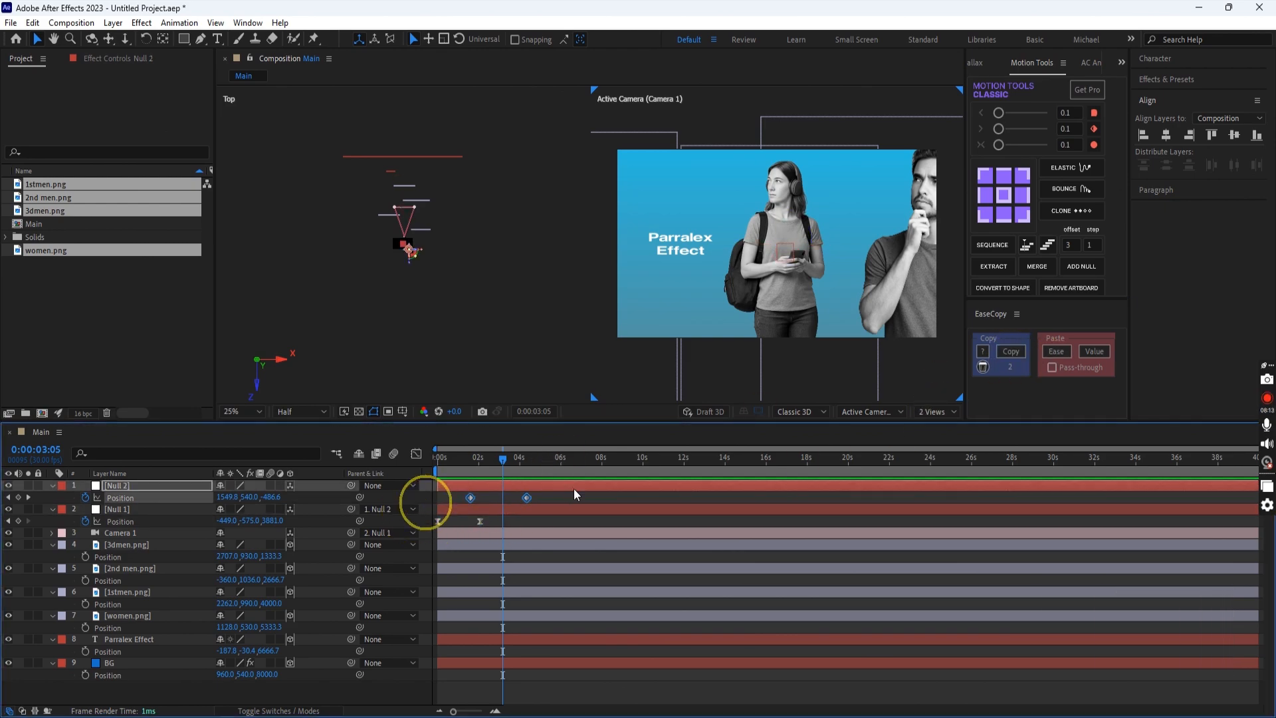
left_click(1056, 351)
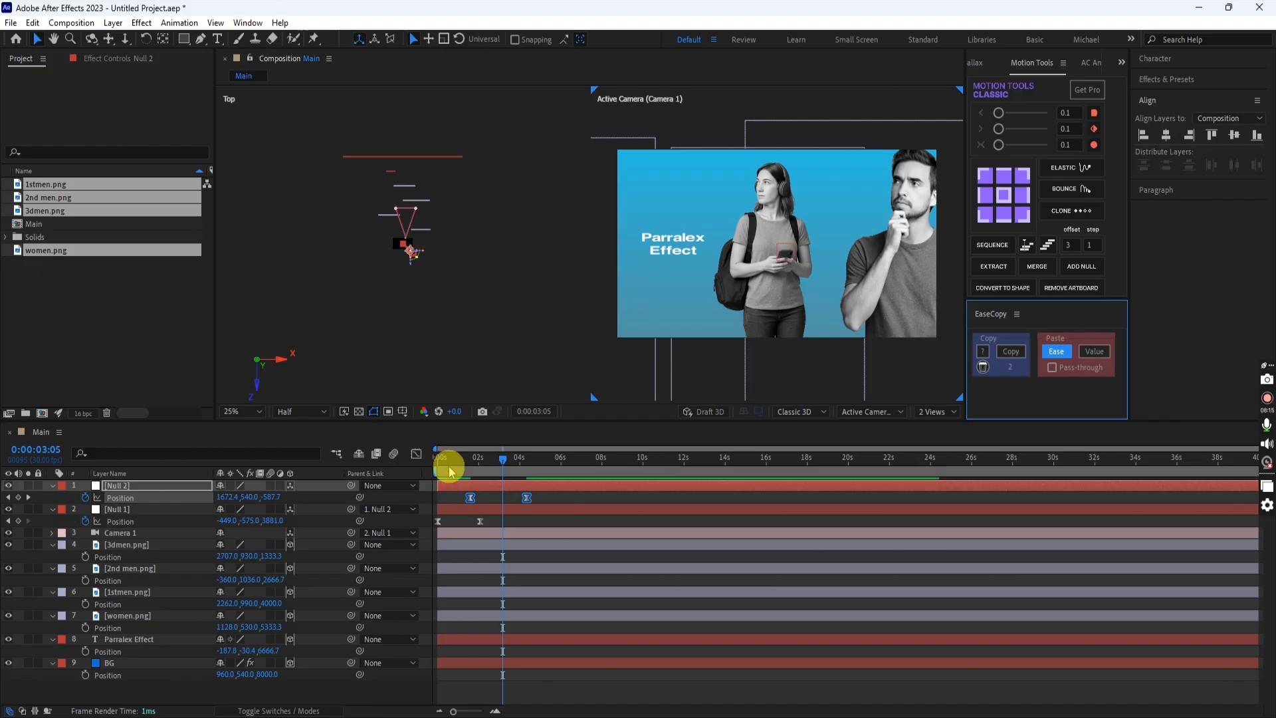
- Preview the camera move from 0:00:00:00 to check the easing pasted onto Null 2
left_click(439, 458)
key("space")
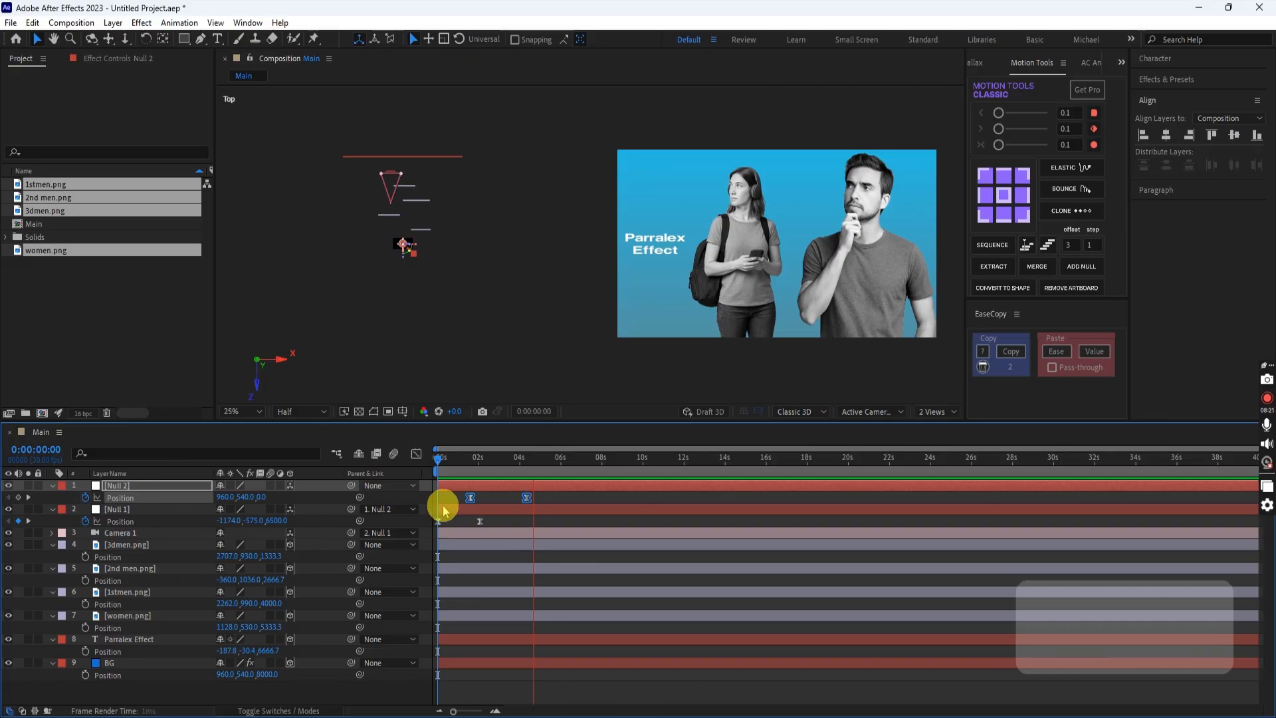
key("space")
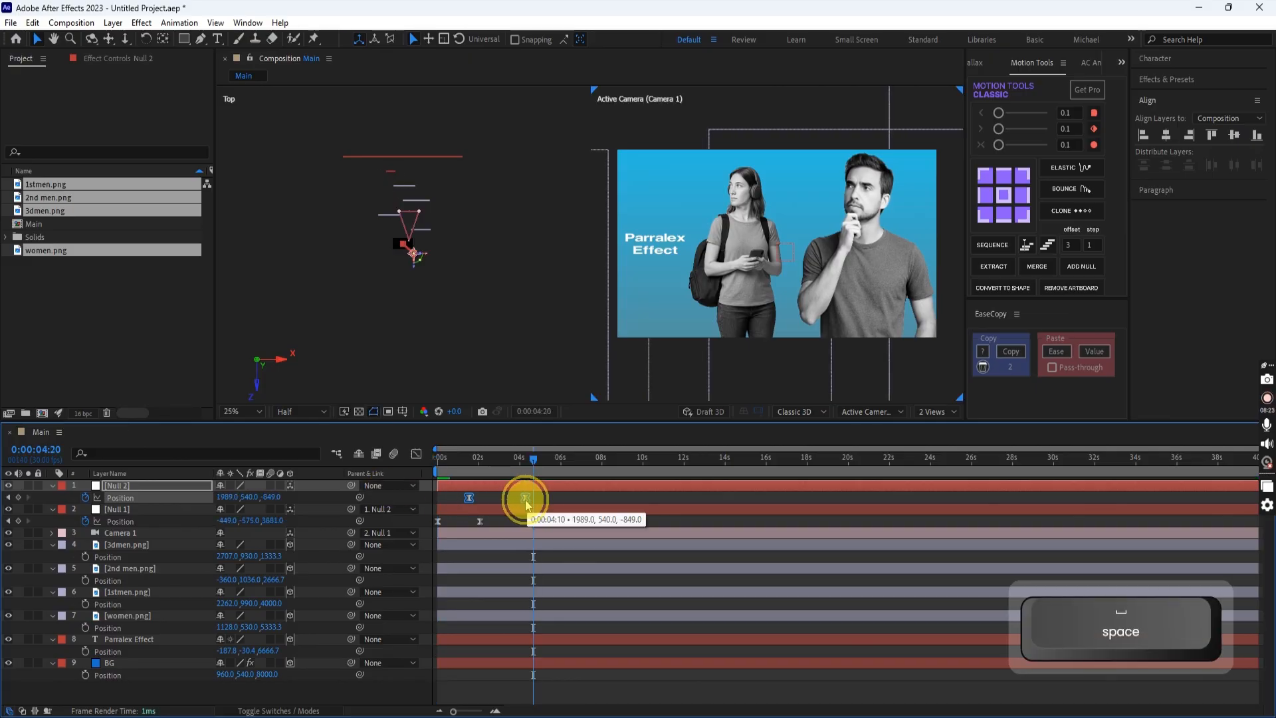
- Undo the timing shifts tried on Null 2's eased position keyframes
key("ctrl+z")
key("ctrl+z")
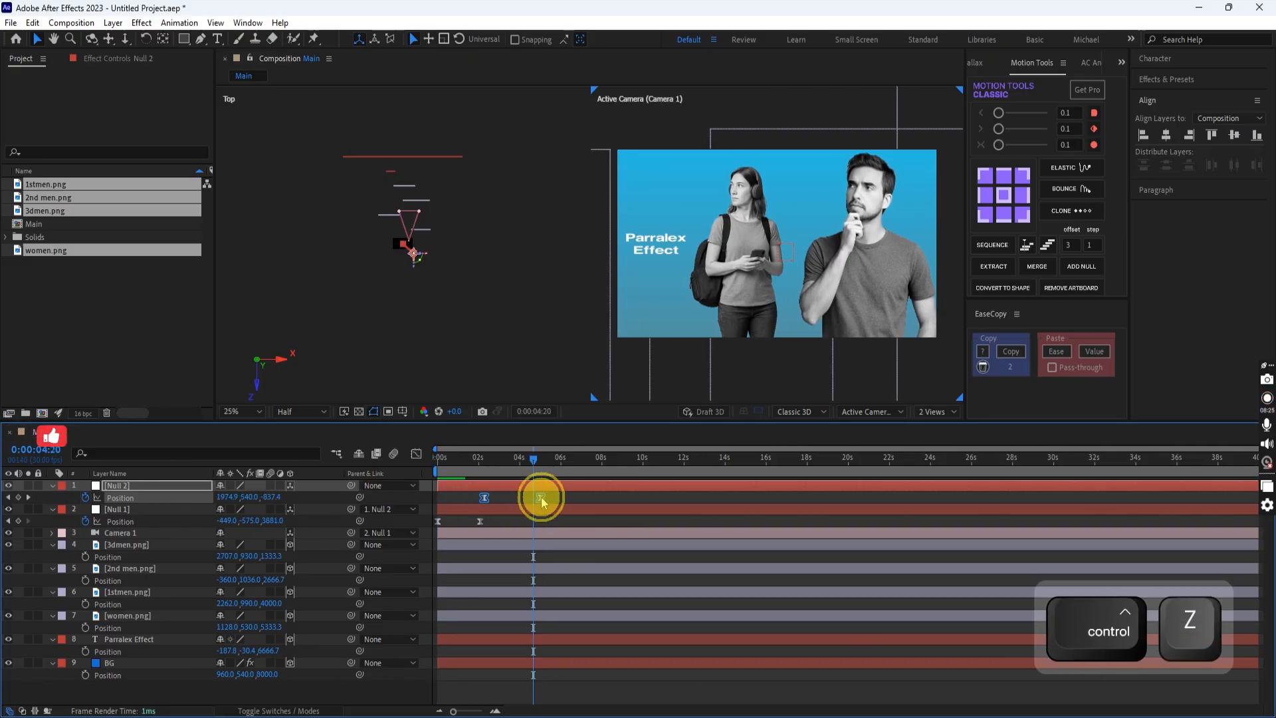
key("ctrl+z")
key("ctrl+z")
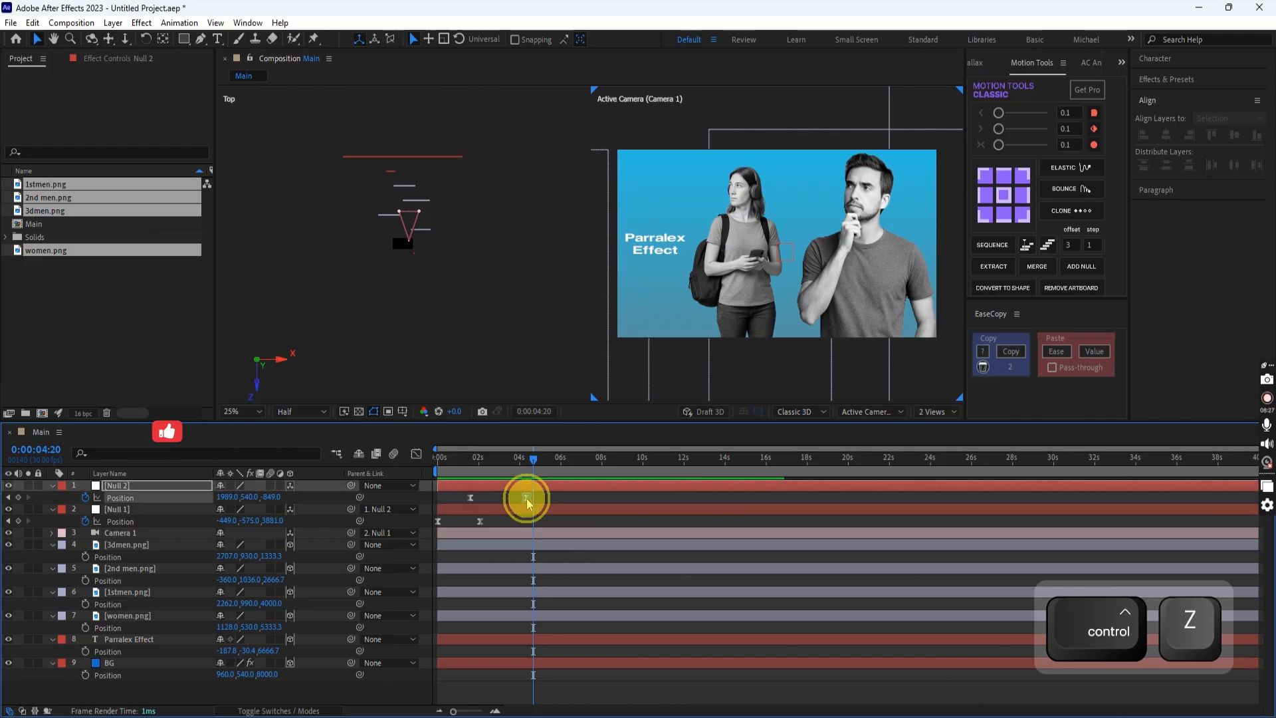
key("ctrl+z")
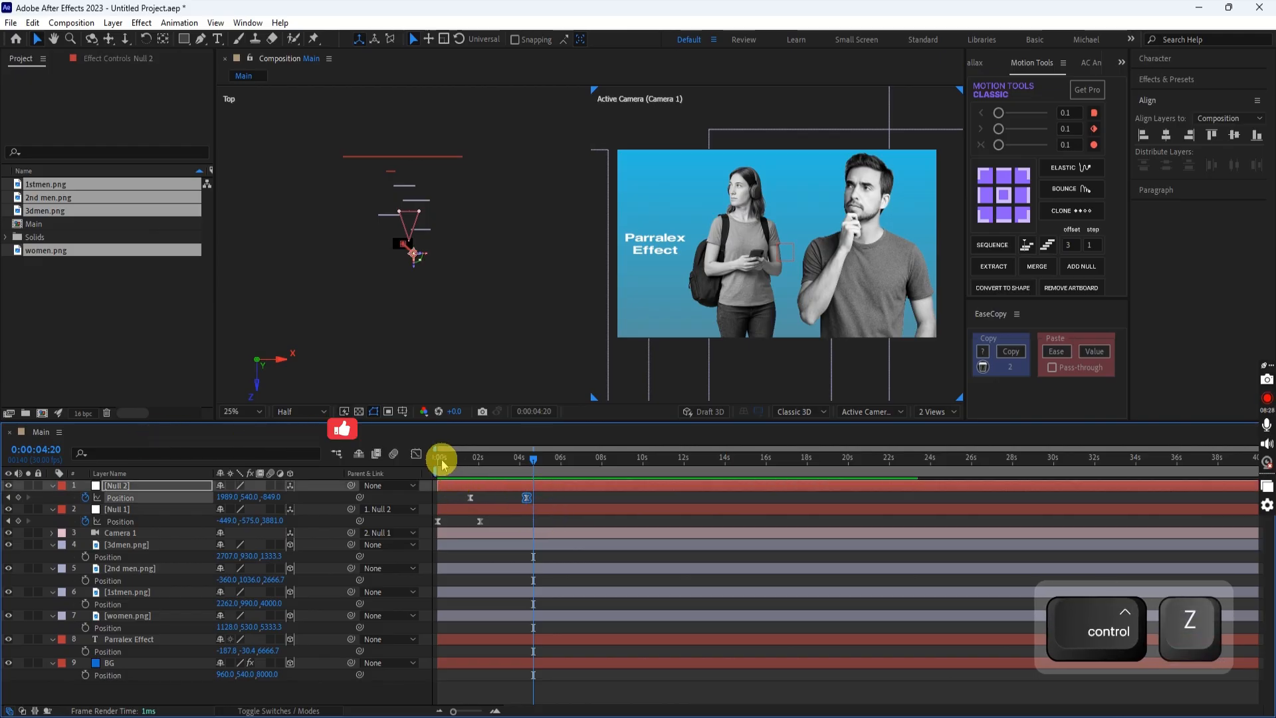
- Play the composition from the start through Null 2's last keyframe to review the combined move
left_click(434, 456)
key("space")
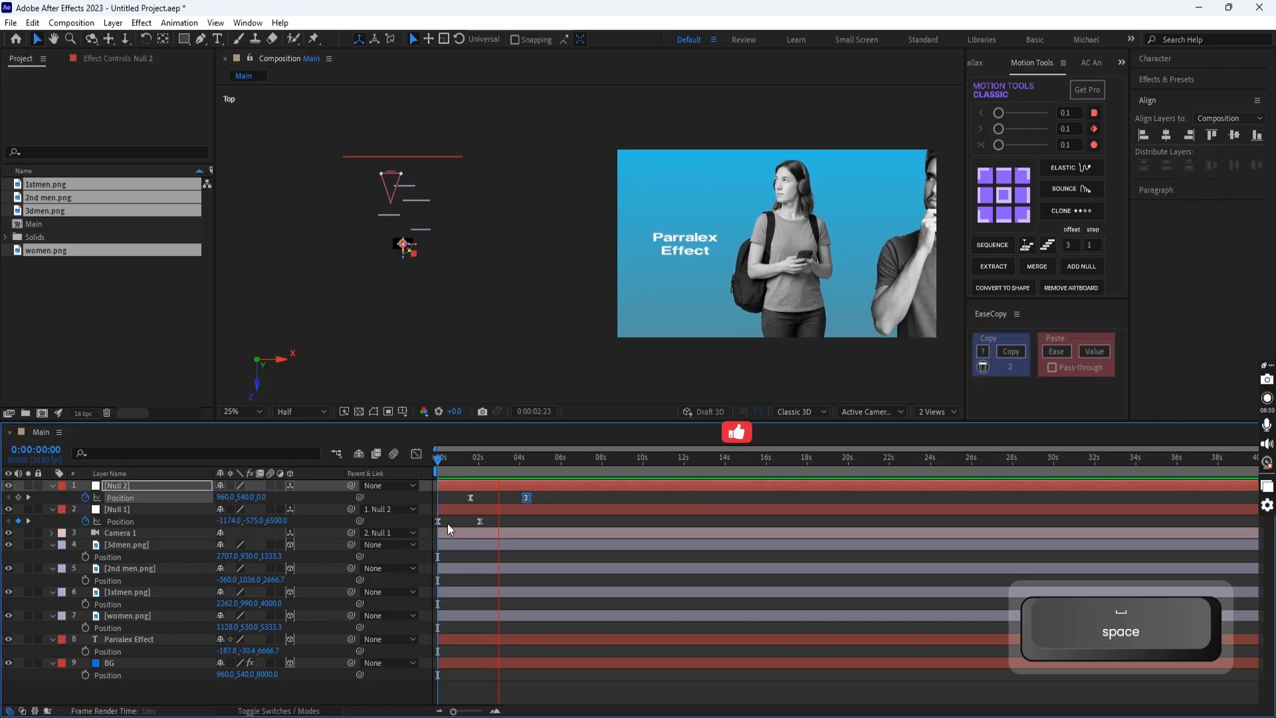
key("space")
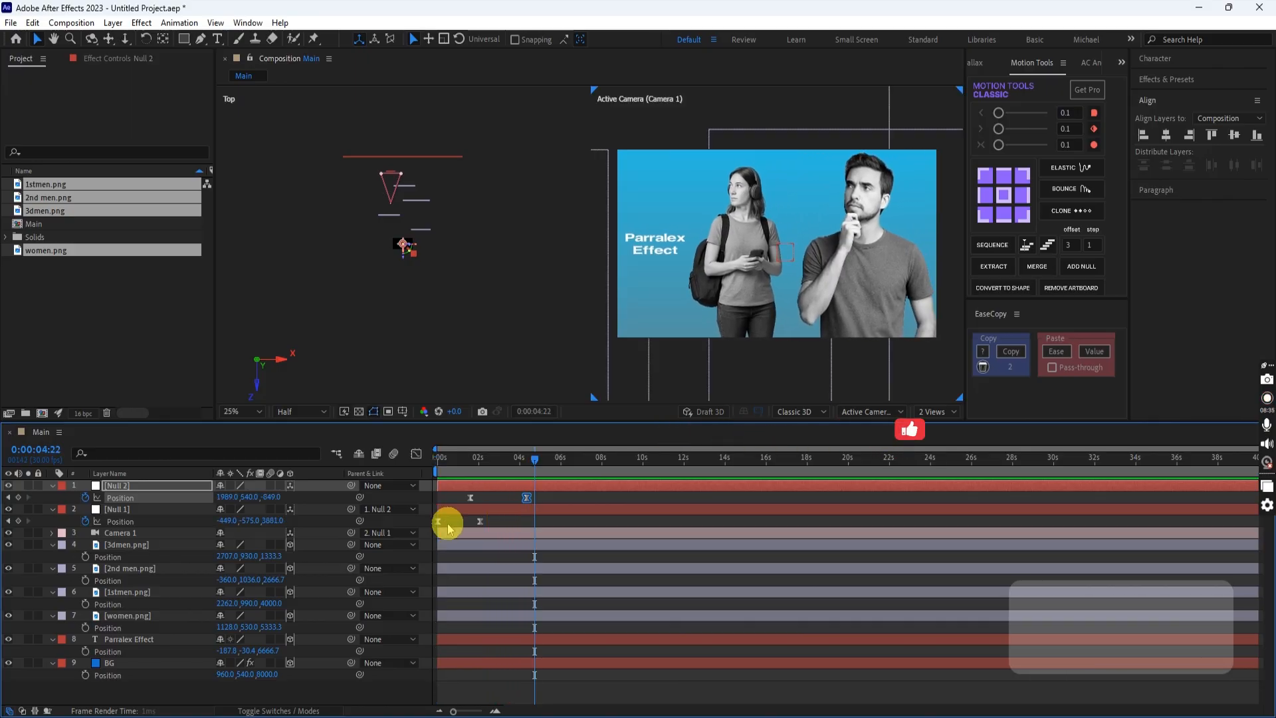
- Add a third null at 0:00:04:10, make it a 3D layer, and parent Null 2 to it
key("j")
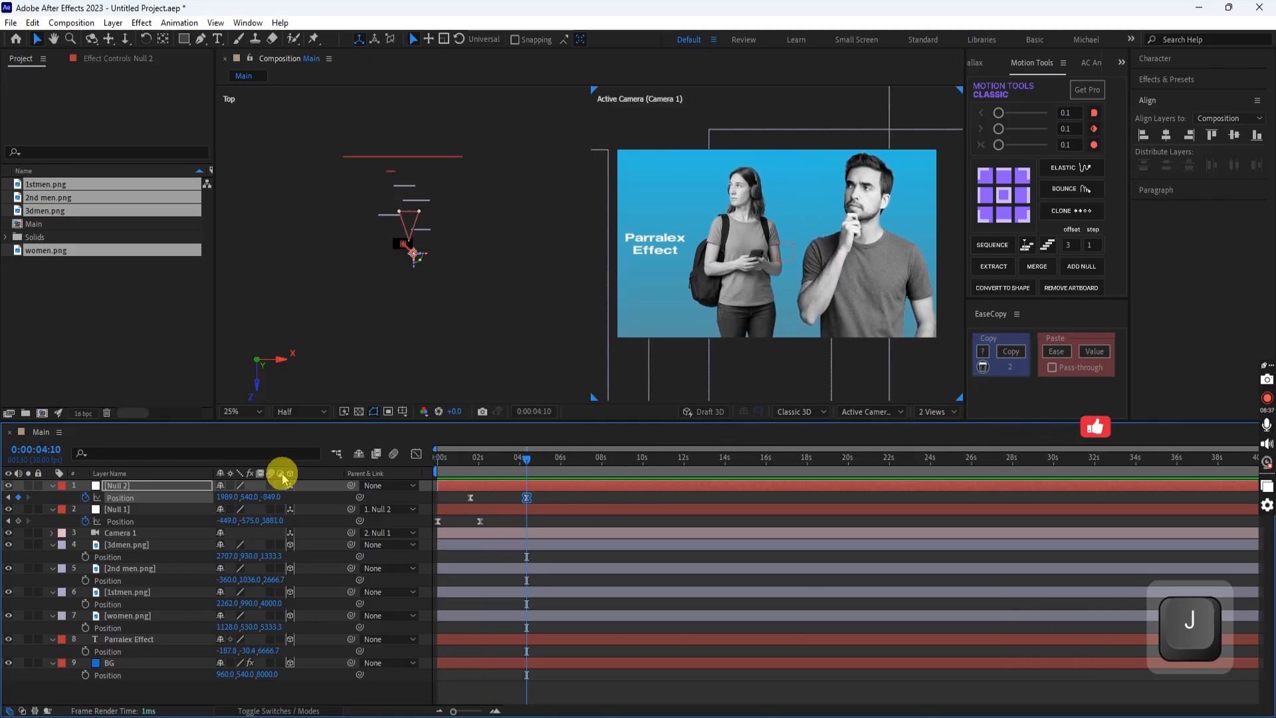
key("ctrl")
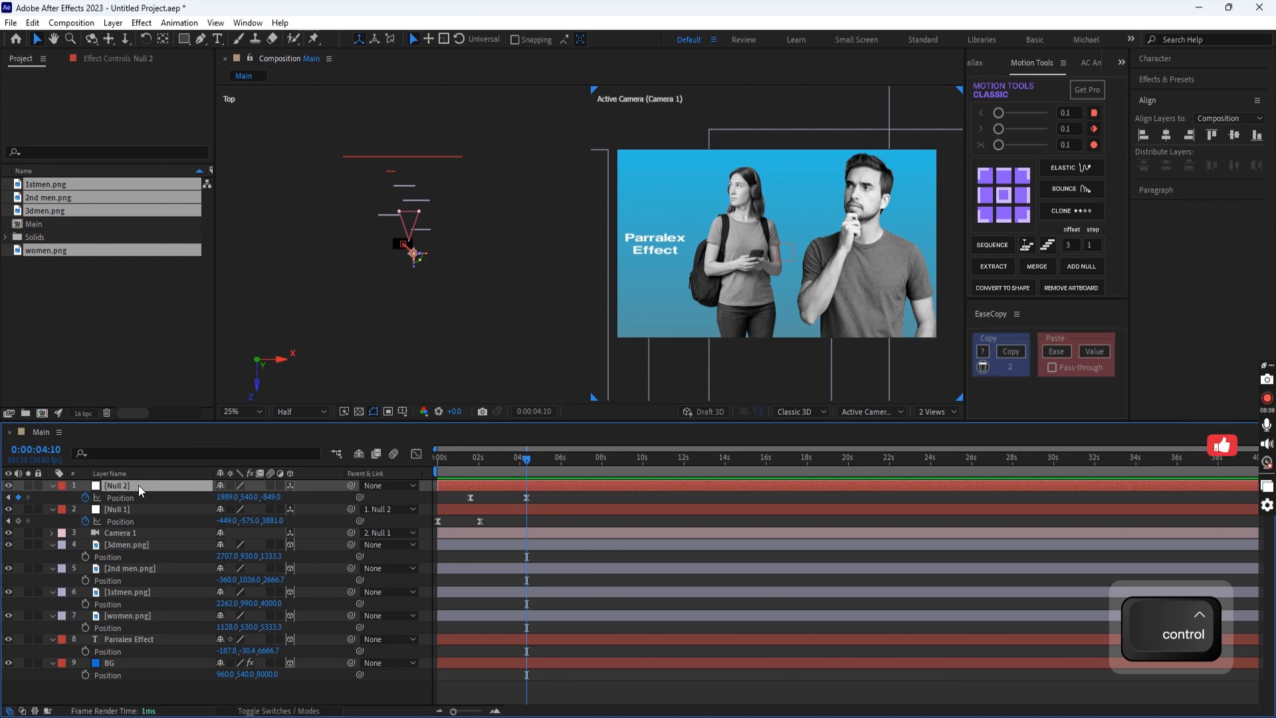
key("ctrl+alt+shift+y")
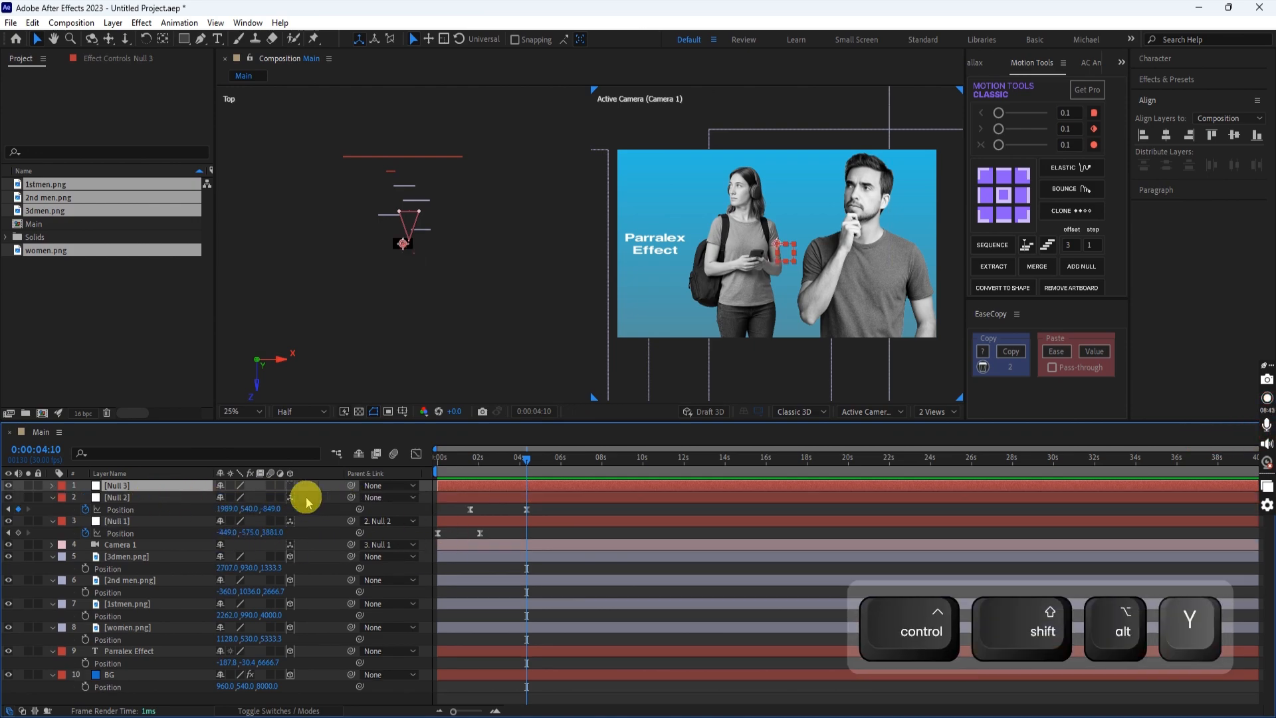
left_click_drag(353, 498, 125, 488)
- Set a position keyframe on Null 3 at 0:00:04:10 and shift it slightly earlier, before Null 2's last keyframe
key("p")
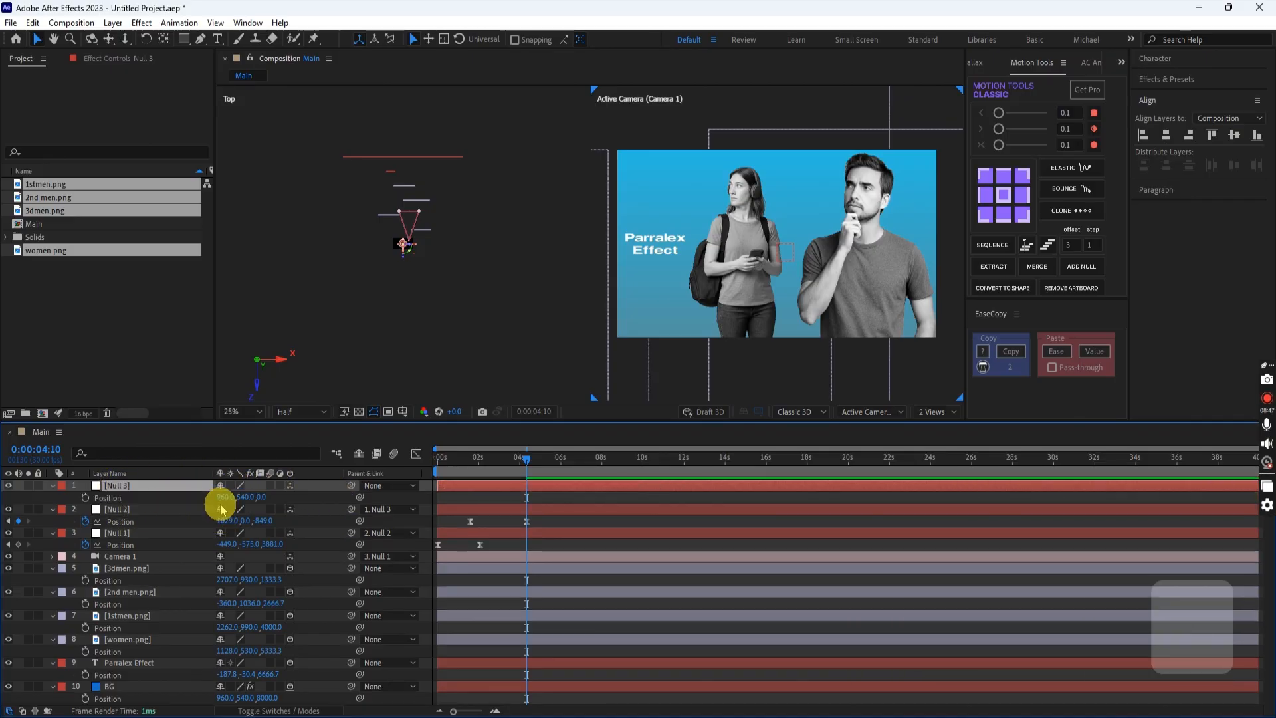
left_click(85, 497)
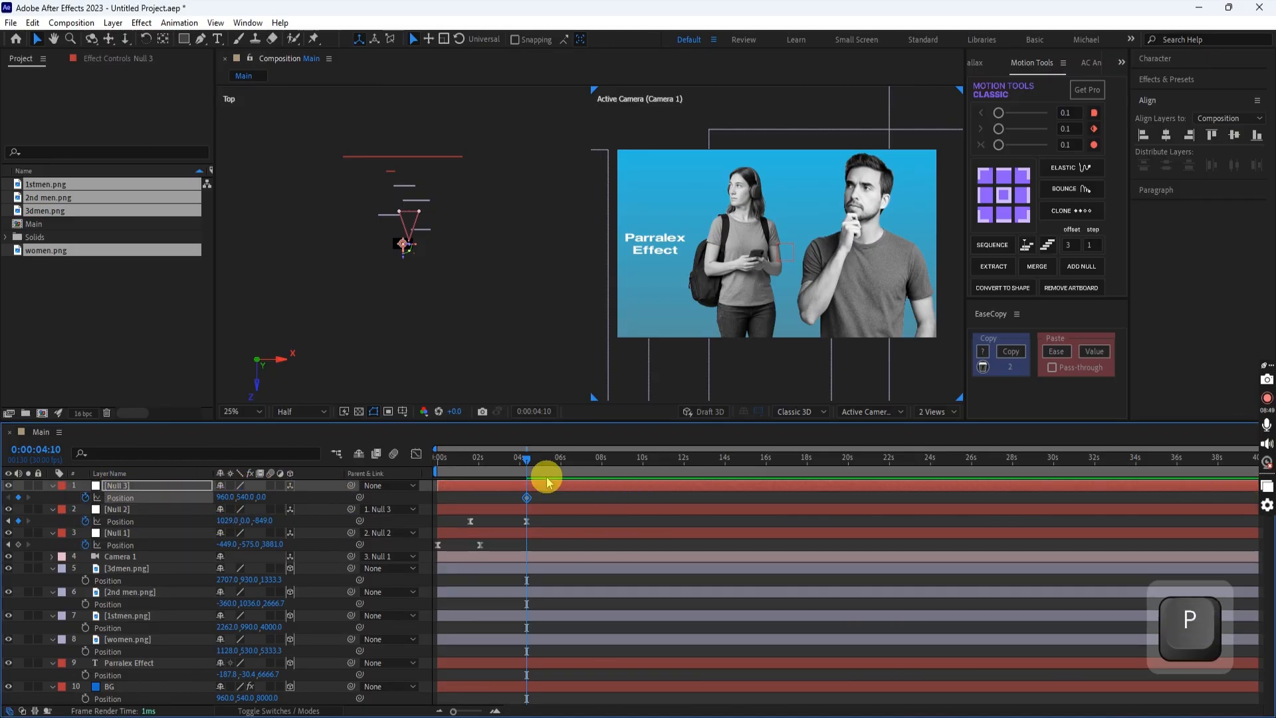
left_click(527, 498)
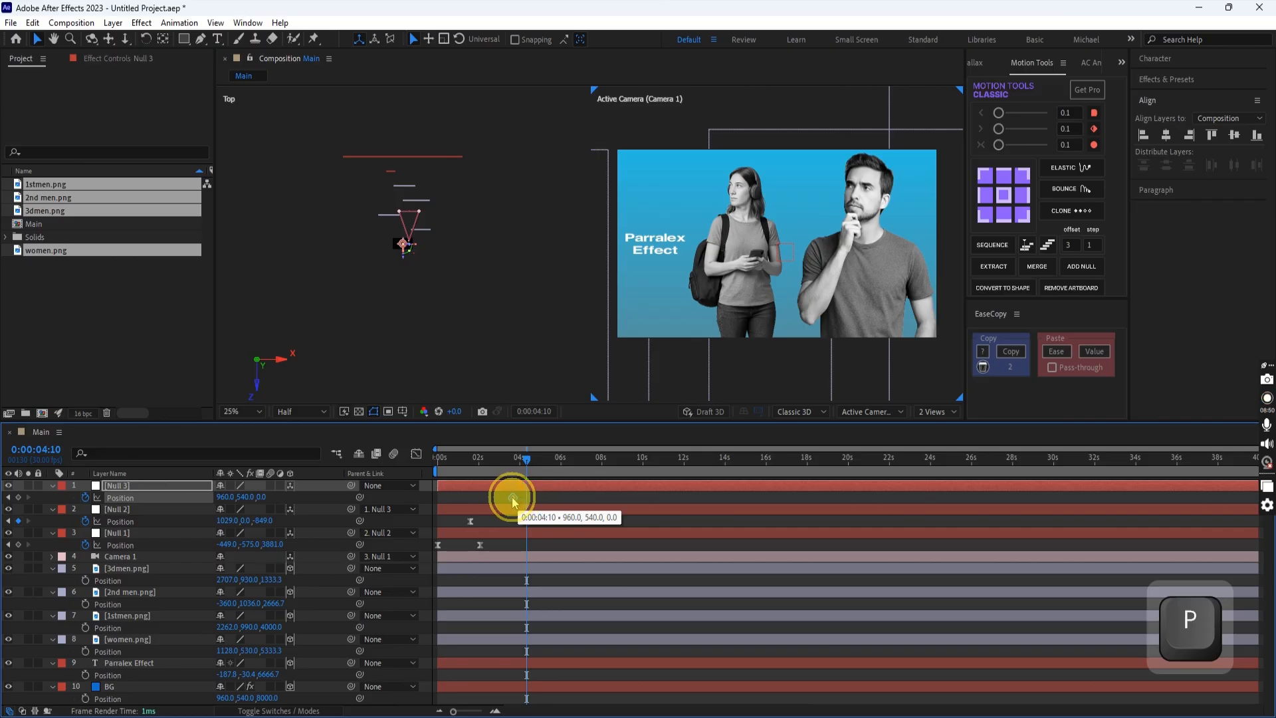
- Keyframe Null 3's position at 0:00:06:20 to about 182, 540, -2315 and paste the copied ease onto both of its keyframes
left_click(44, 450)
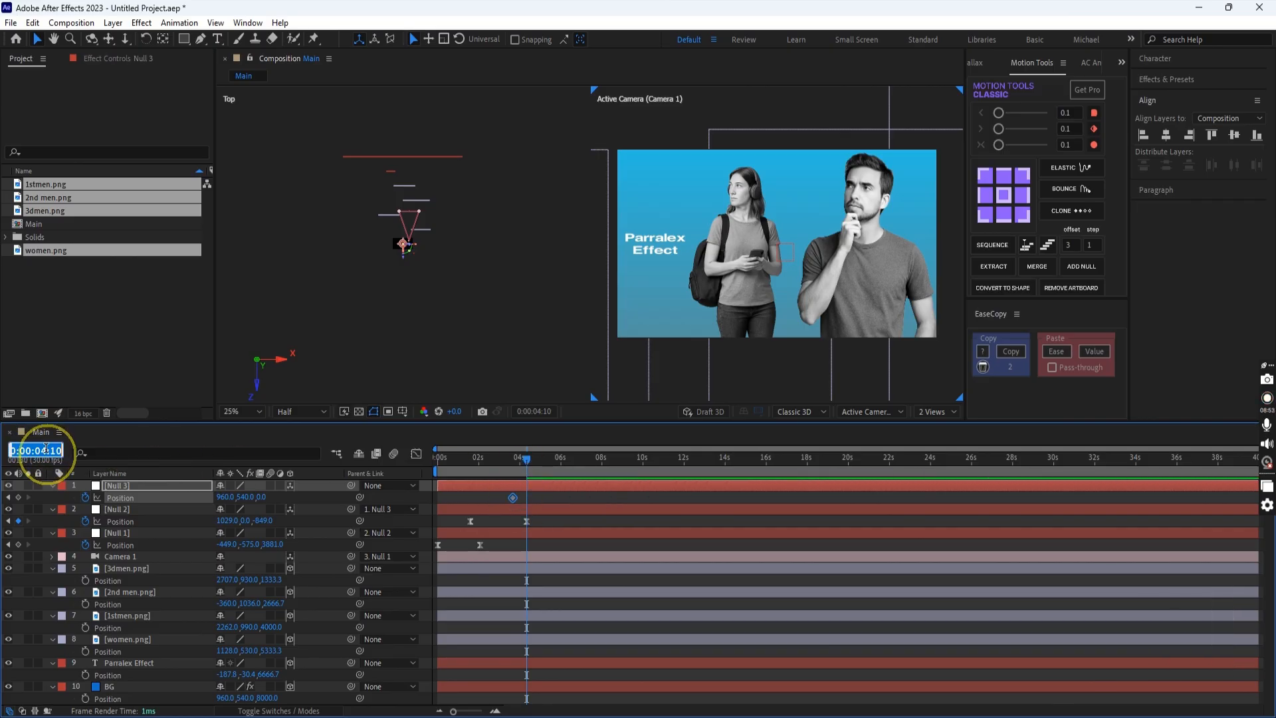
type("620")
key("Return")
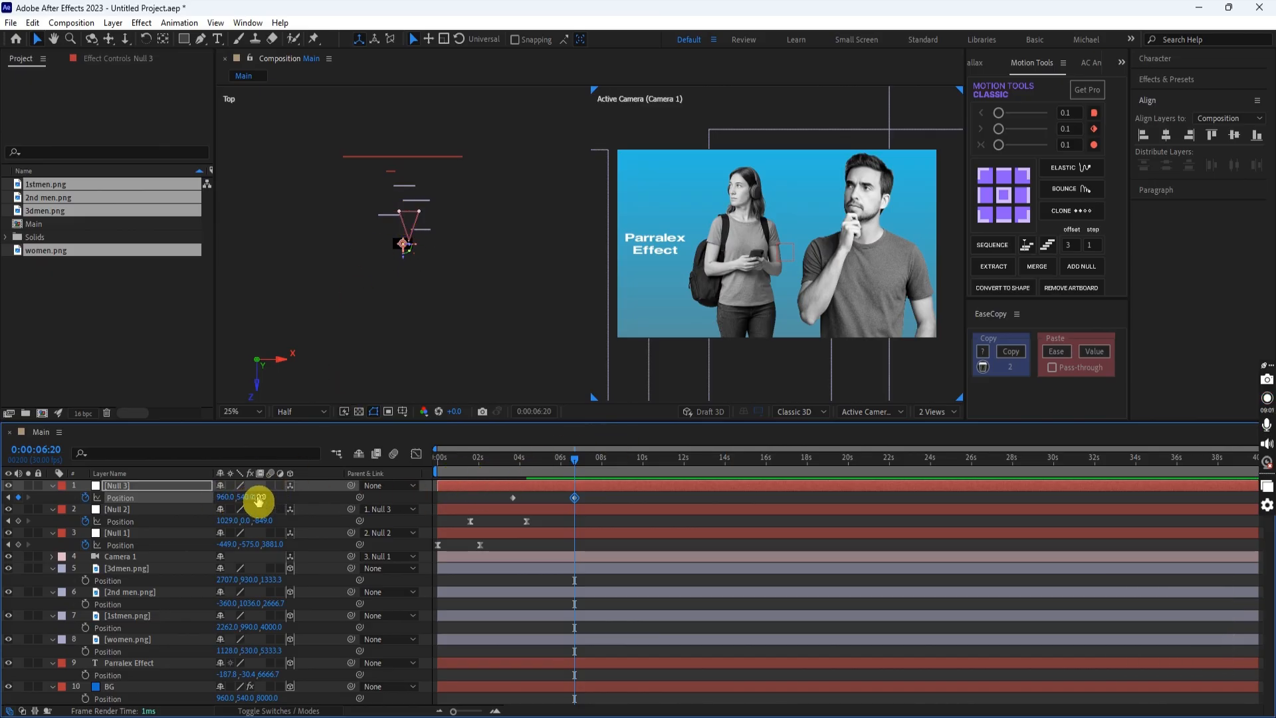
left_click_drag(258, 502, 177, 522)
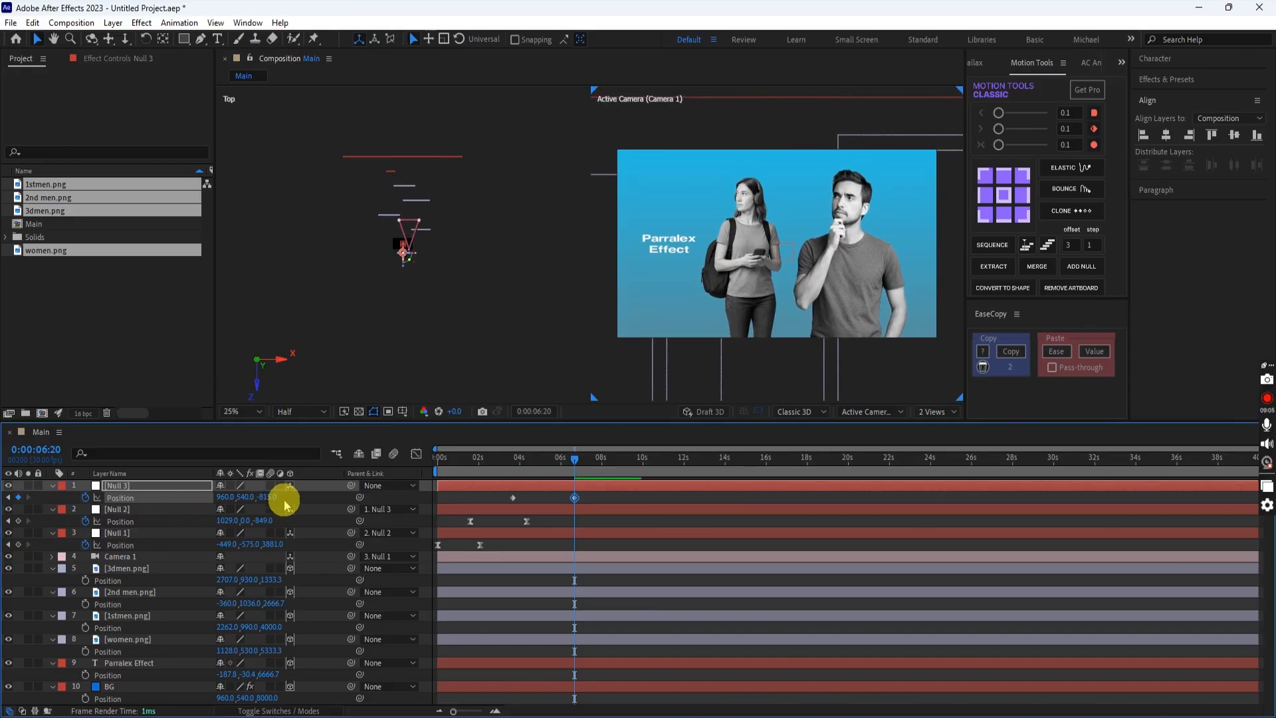
left_click_drag(286, 504, 85, 513)
left_click_drag(262, 506, 154, 509)
left_click_drag(267, 500, 201, 500)
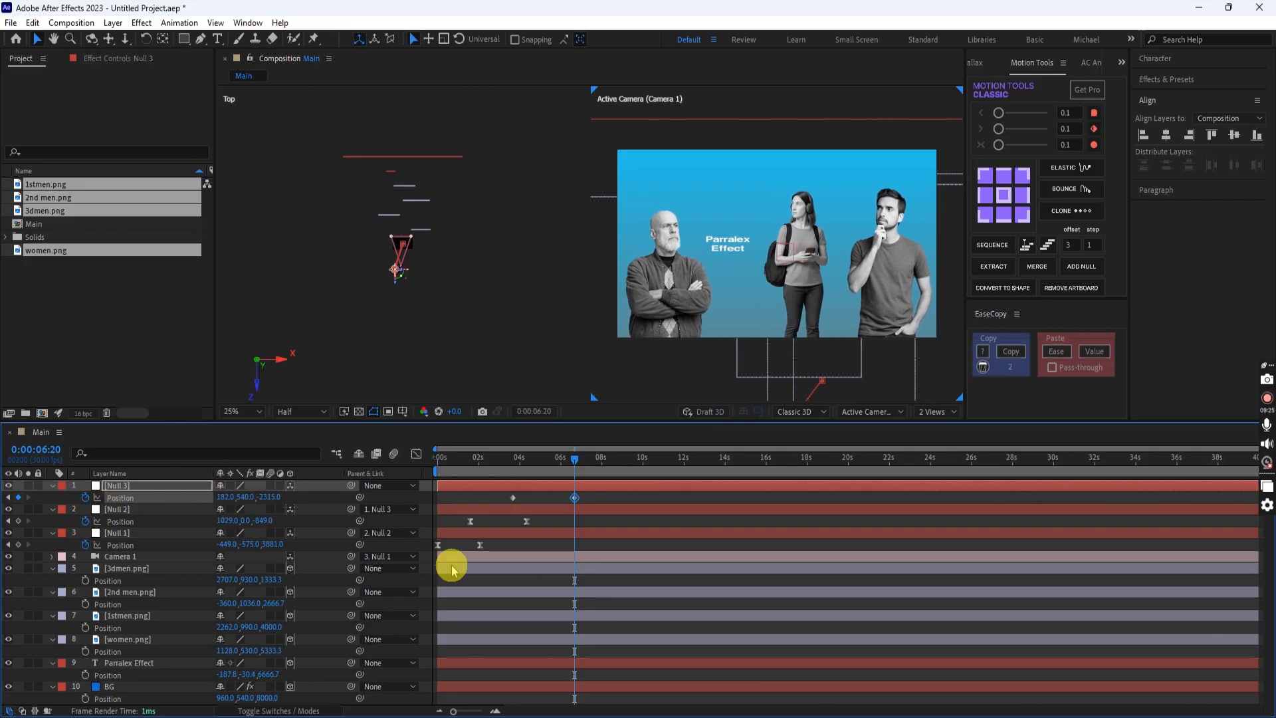
left_click_drag(596, 497, 481, 504)
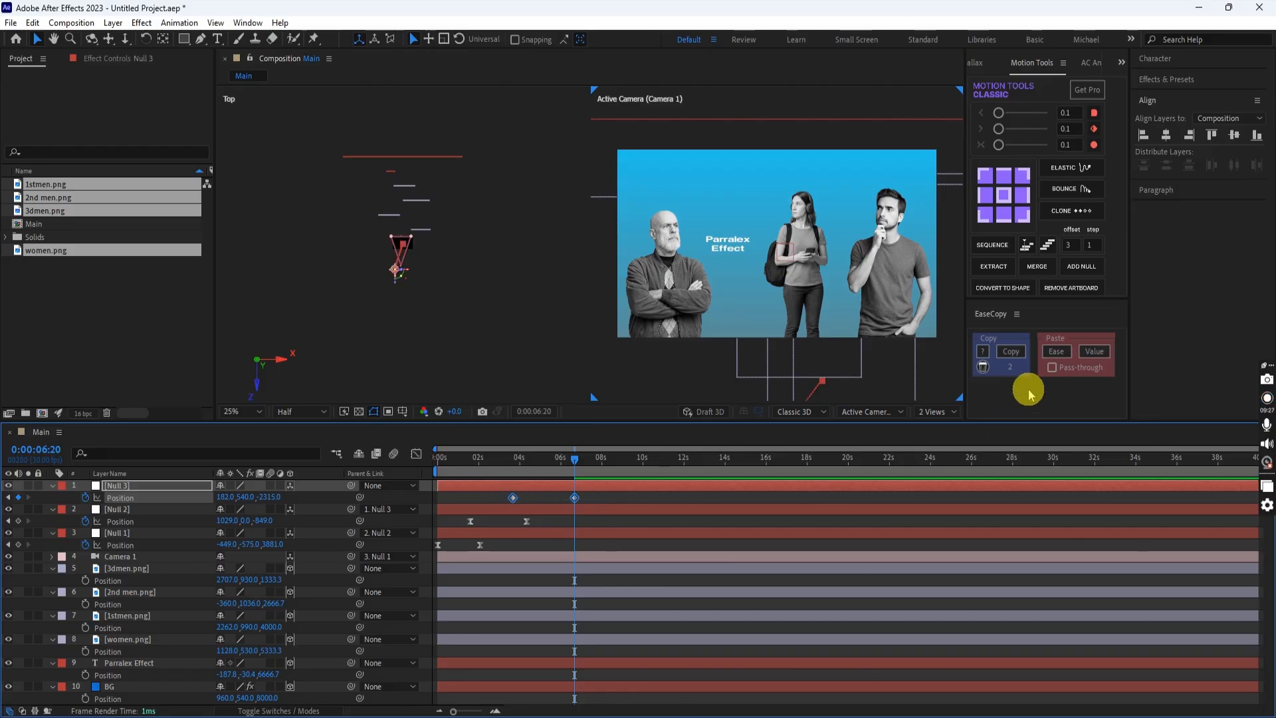
left_click(1062, 352)
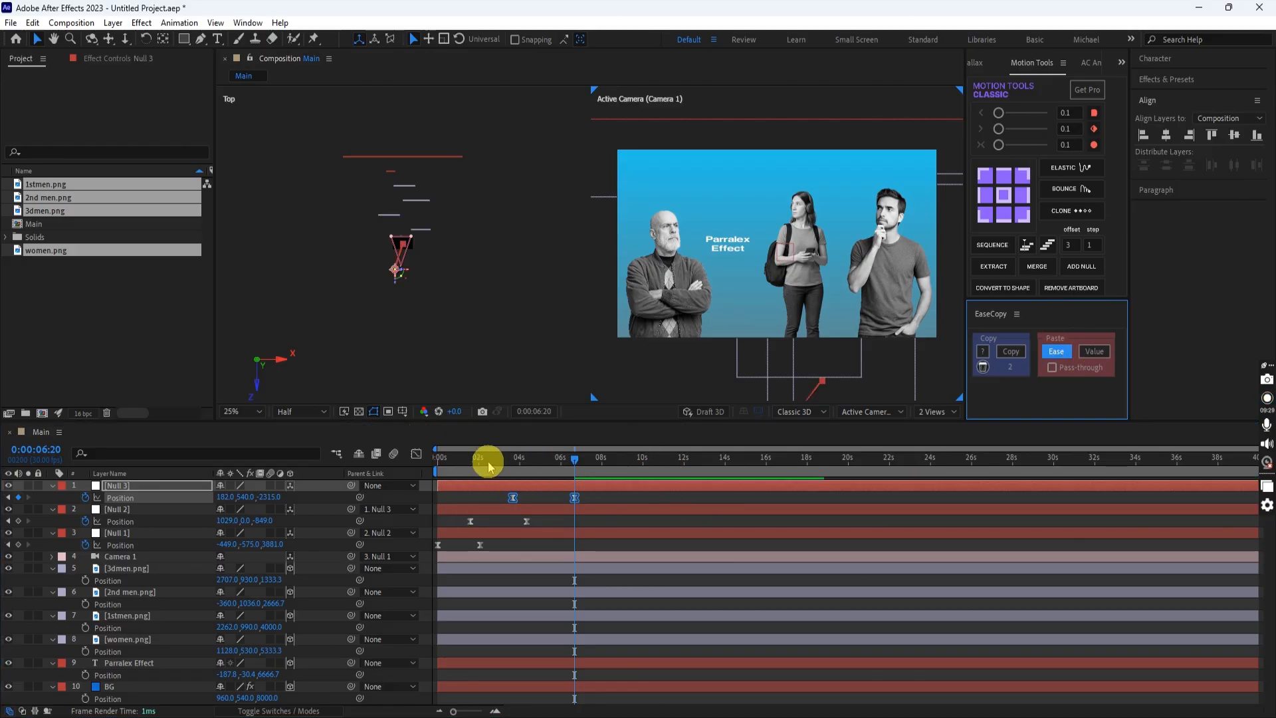
- Play the composition from the start through Null 3's last keyframe to review the combined move
left_click(441, 458)
key("space")
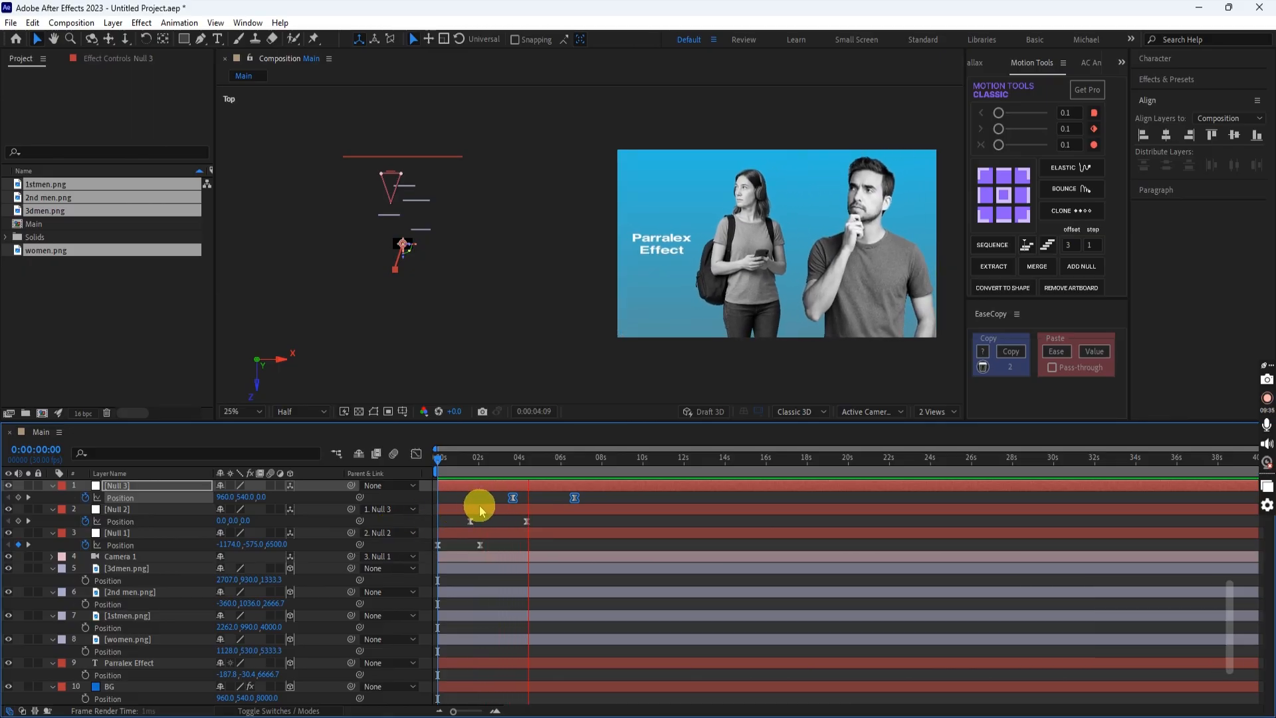
key("space")
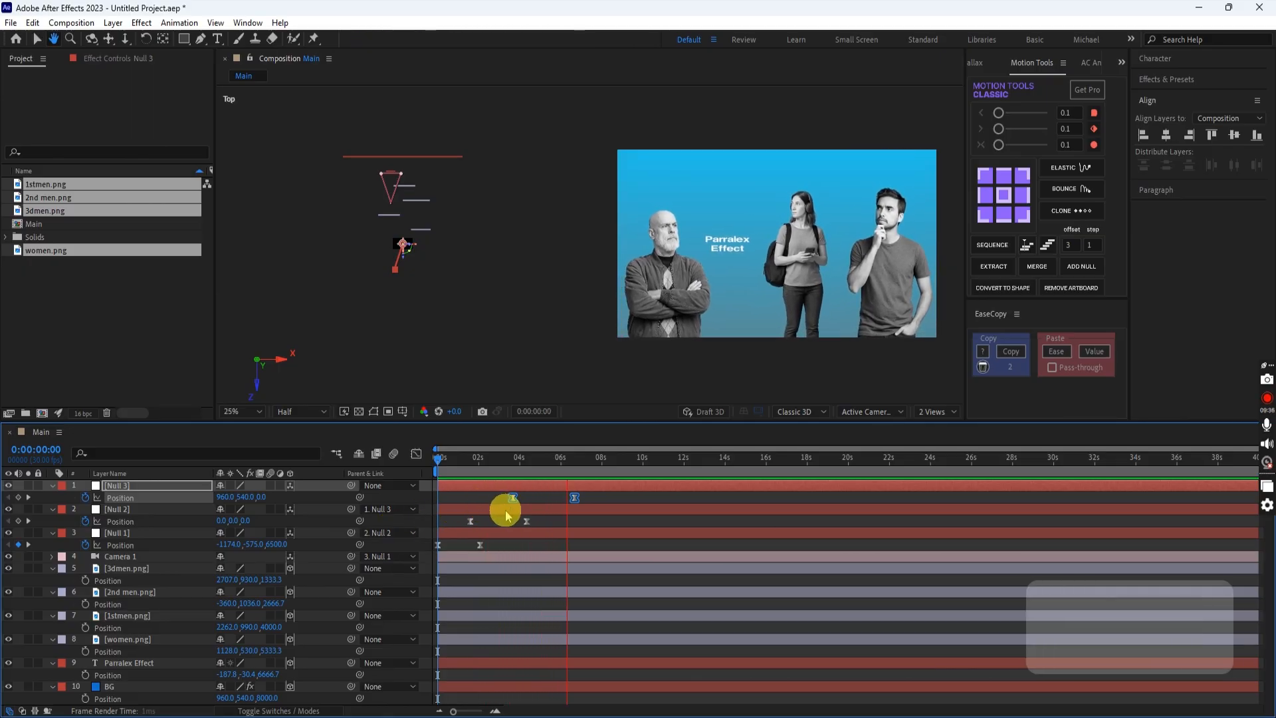
- Add a fourth null at 0:00:06:20, make it a 3D layer, and parent Null 3 to it
key("k")
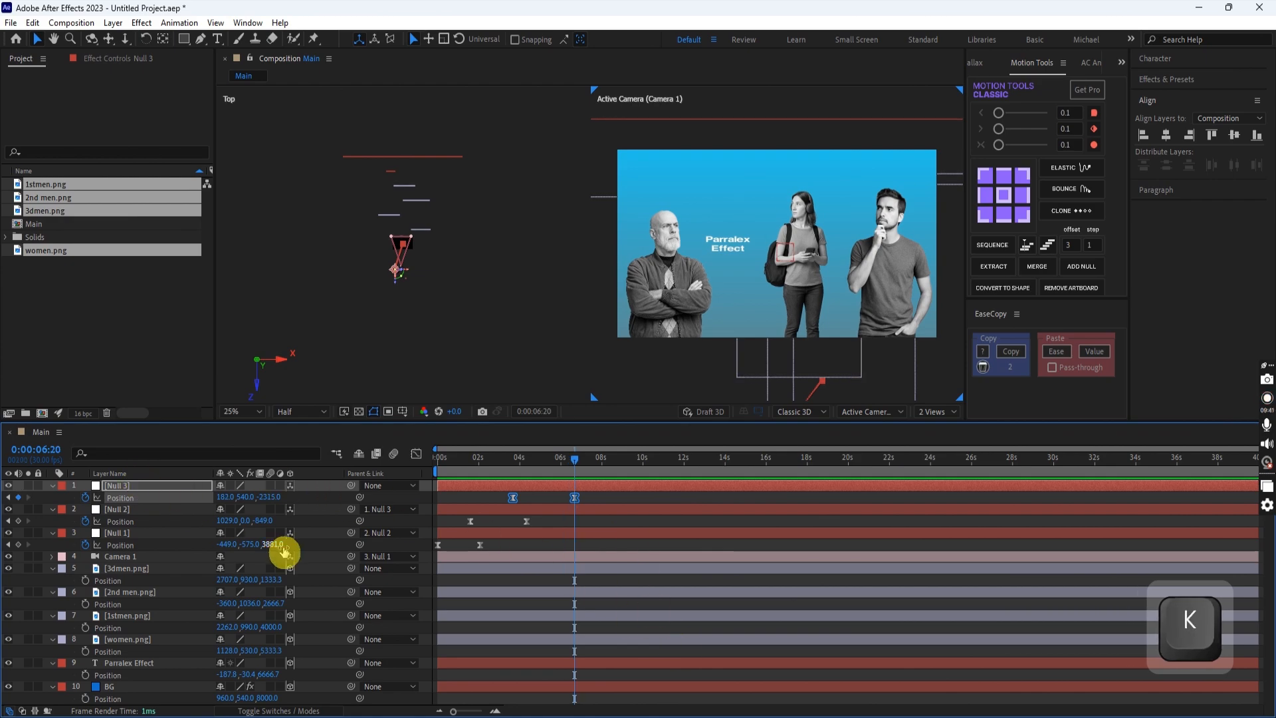
key("ctrl+alt+shift+y")
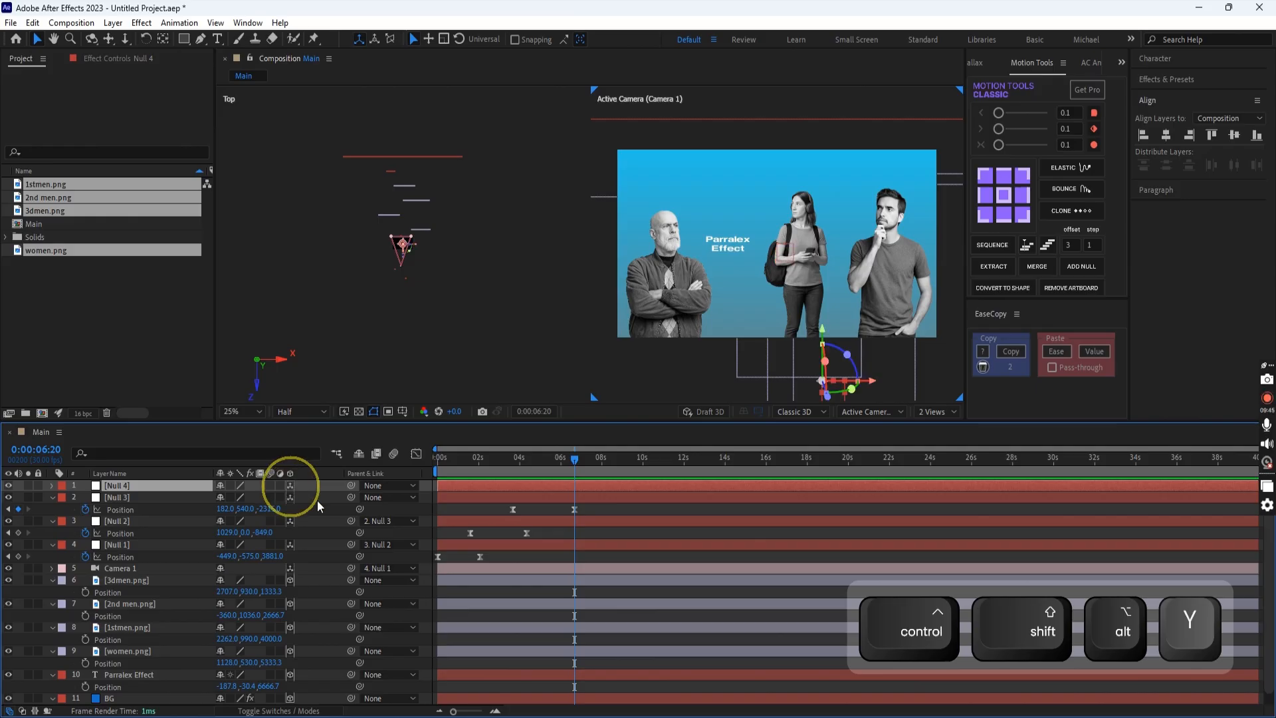
left_click_drag(313, 497, 162, 486)
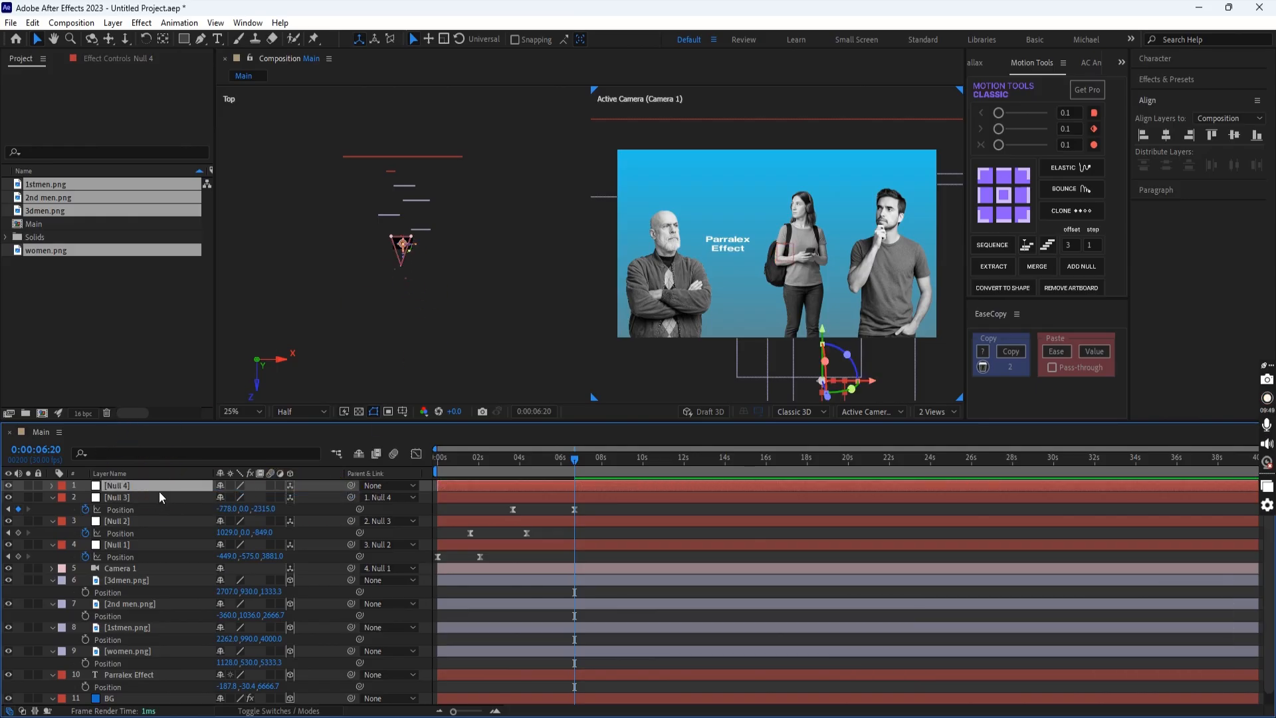
- Set a position keyframe on Null 4 at 0:00:06:20 and shift it slightly earlier, before Null 3's last keyframe
key("p")
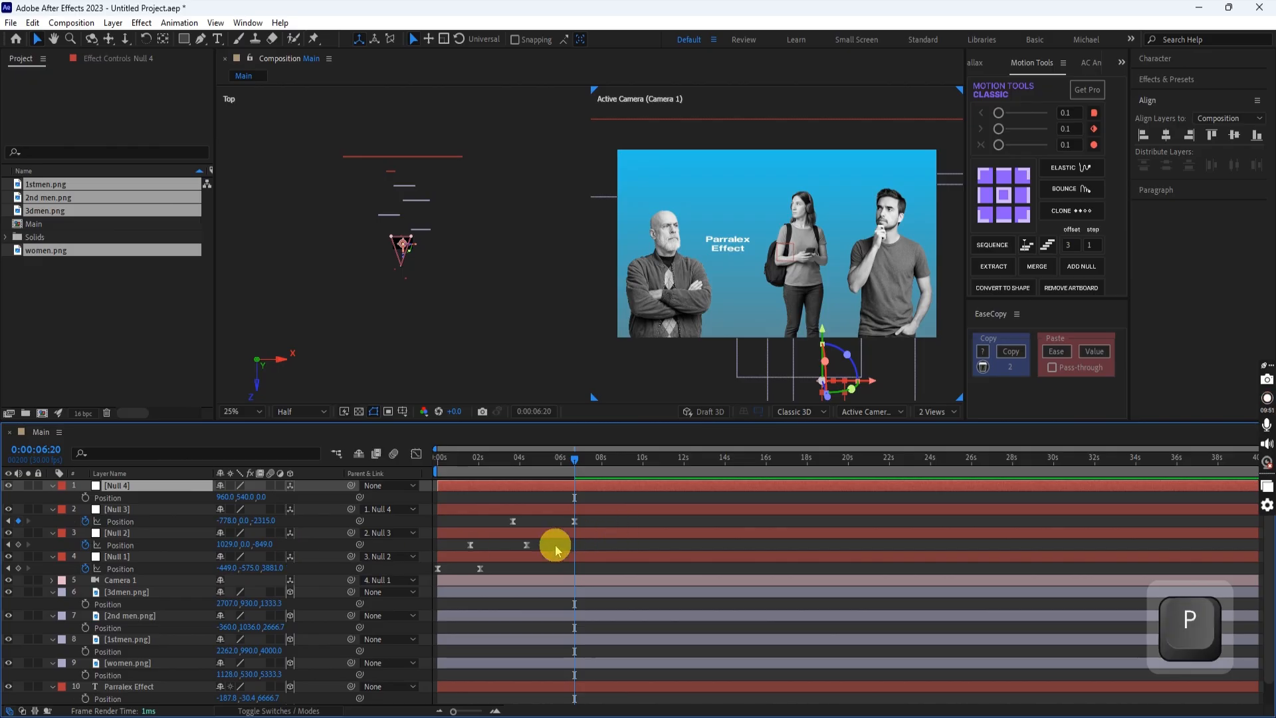
left_click(85, 497)
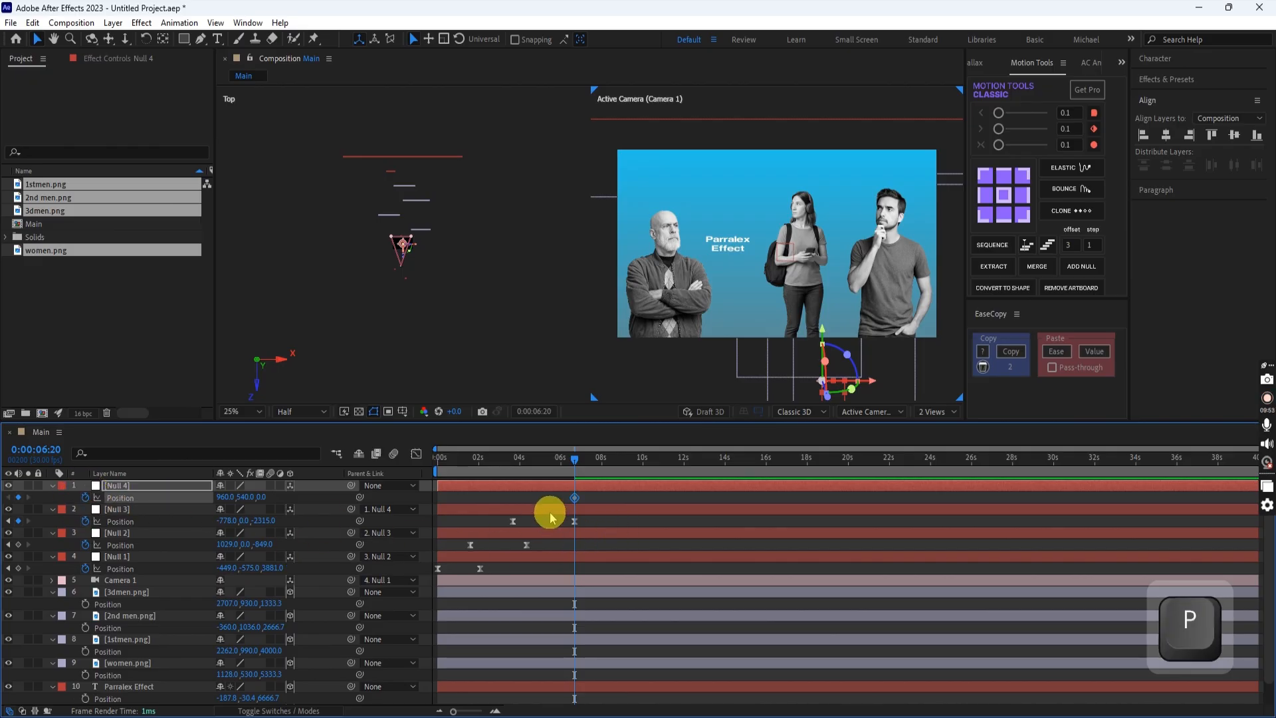
left_click_drag(575, 497, 558, 497)
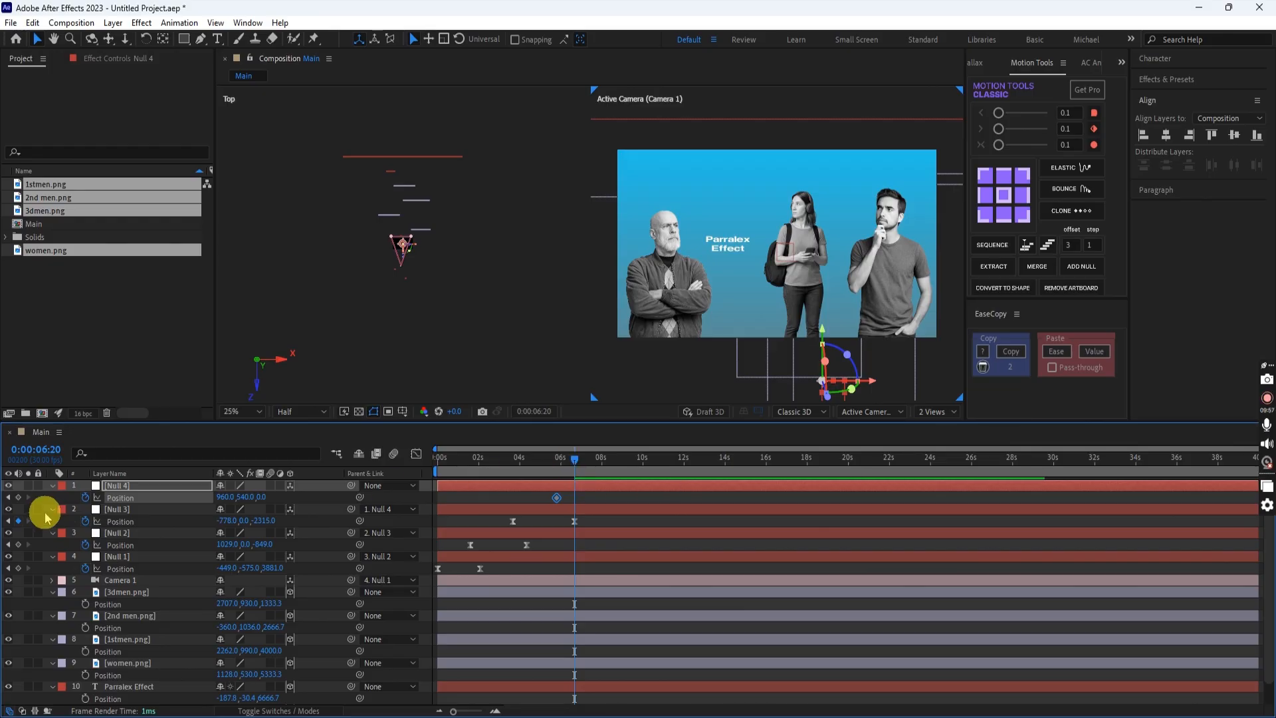
- Add a second position keyframe to Null 4 at 0:00:08:25, with X at 1577 and Z pulled far back into negative values
left_click_drag(580, 465, 625, 464)
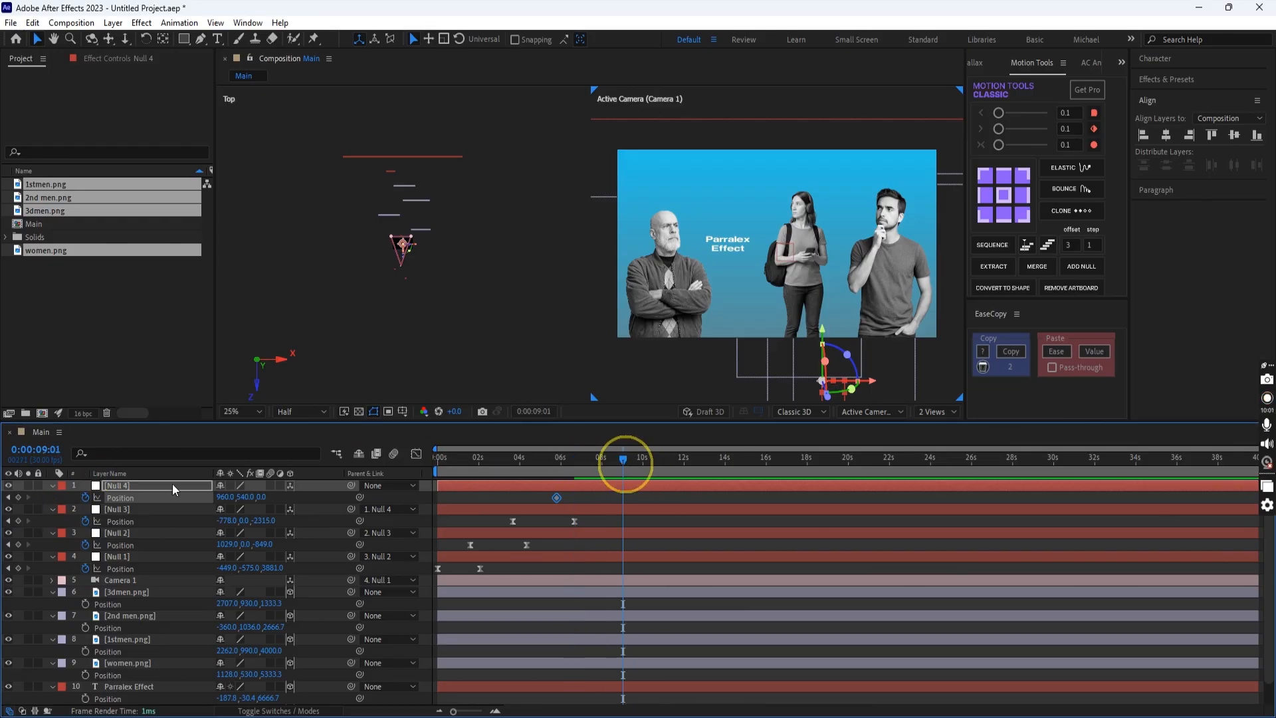
left_click(42, 450)
type("*")
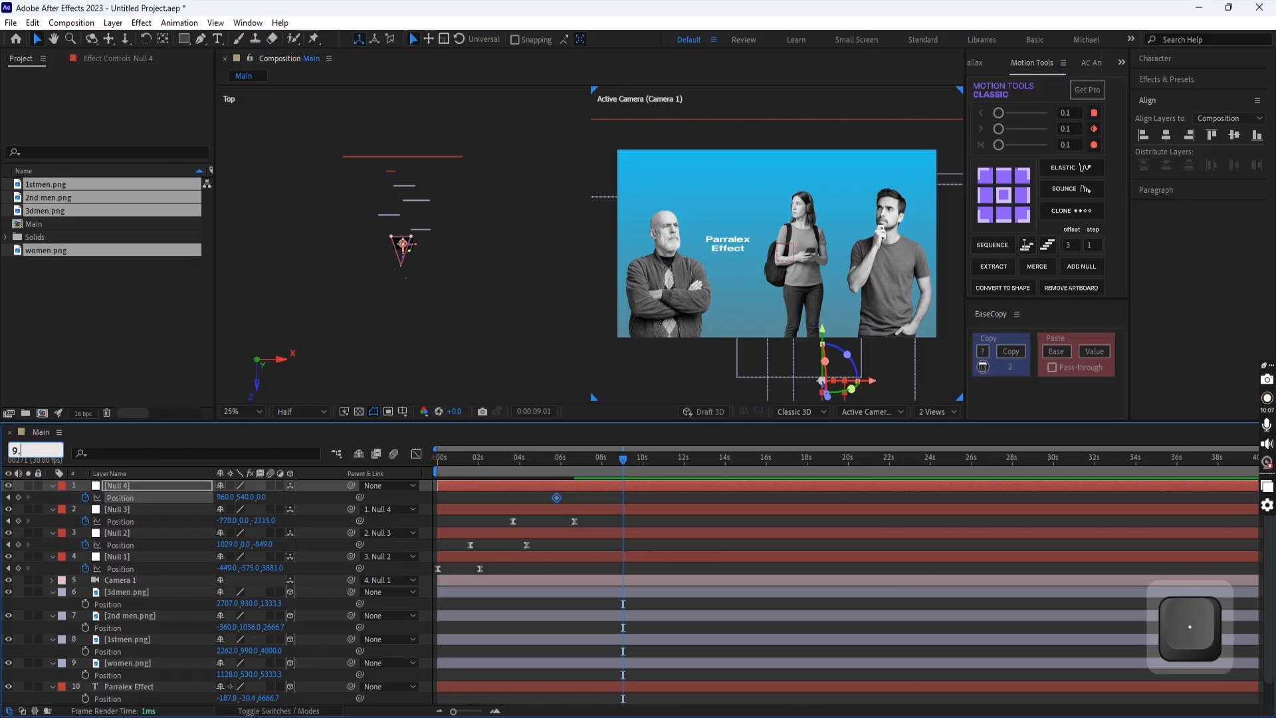
type(".10")
key("Return")
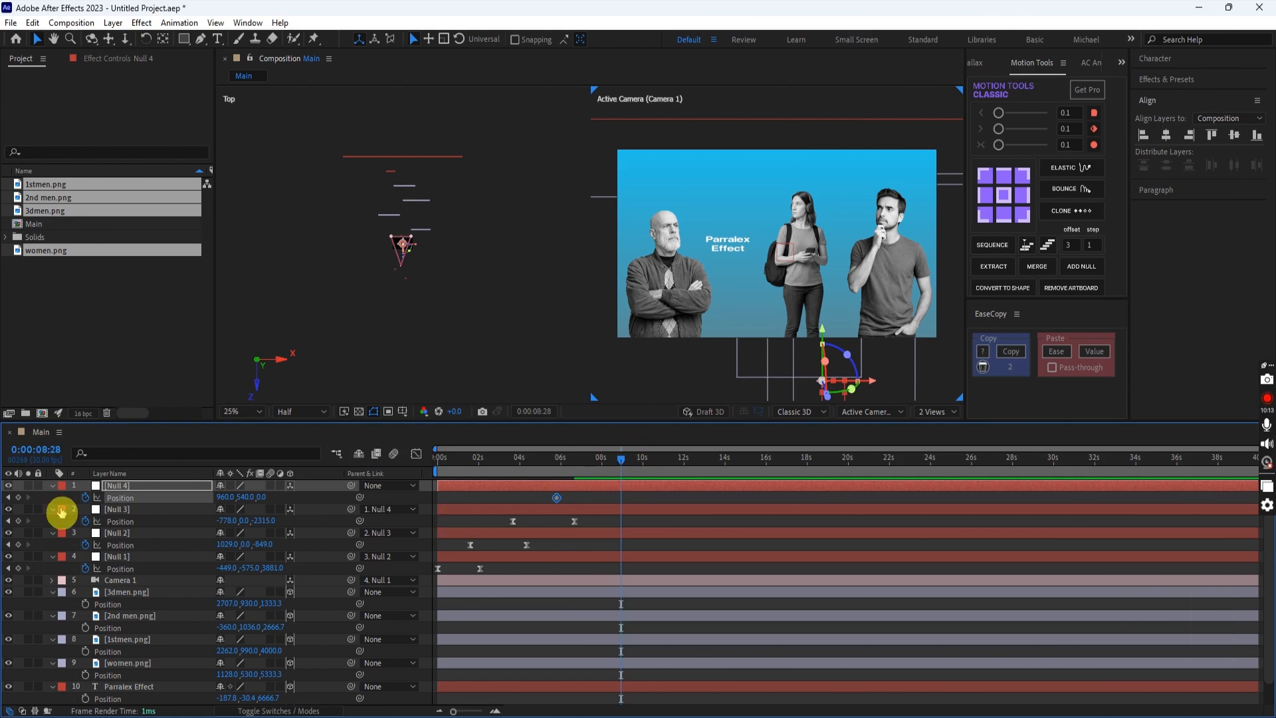
type("9")
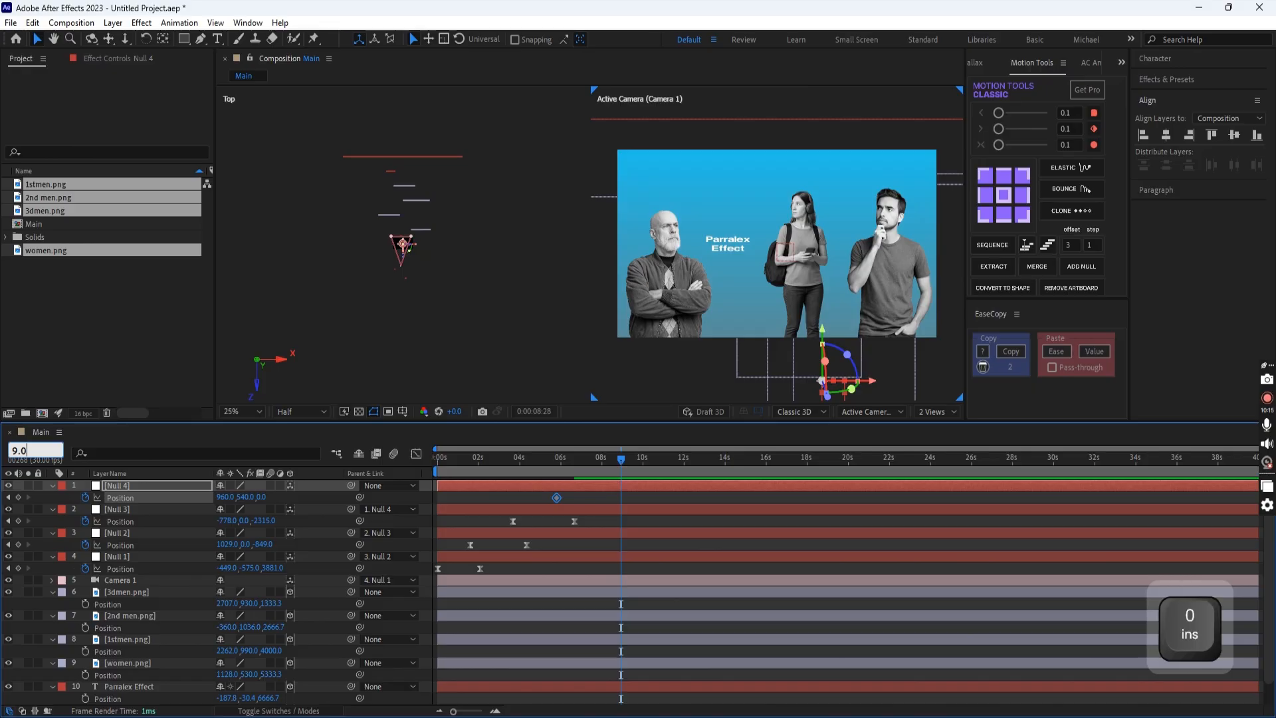
key("Return")
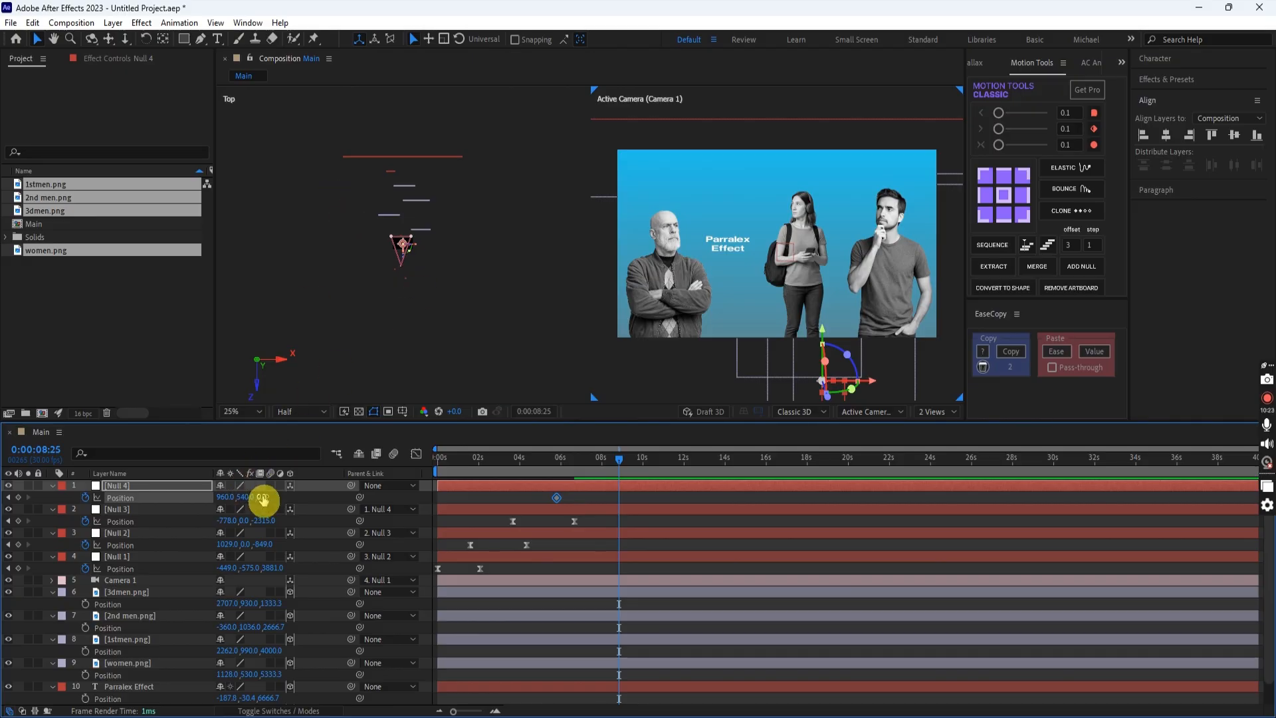
left_click_drag(265, 497, 153, 502)
left_click_drag(274, 498, 87, 511)
left_click_drag(276, 504, 20, 508)
left_click_drag(275, 503, 87, 505)
left_click_drag(224, 507, 670, 540)
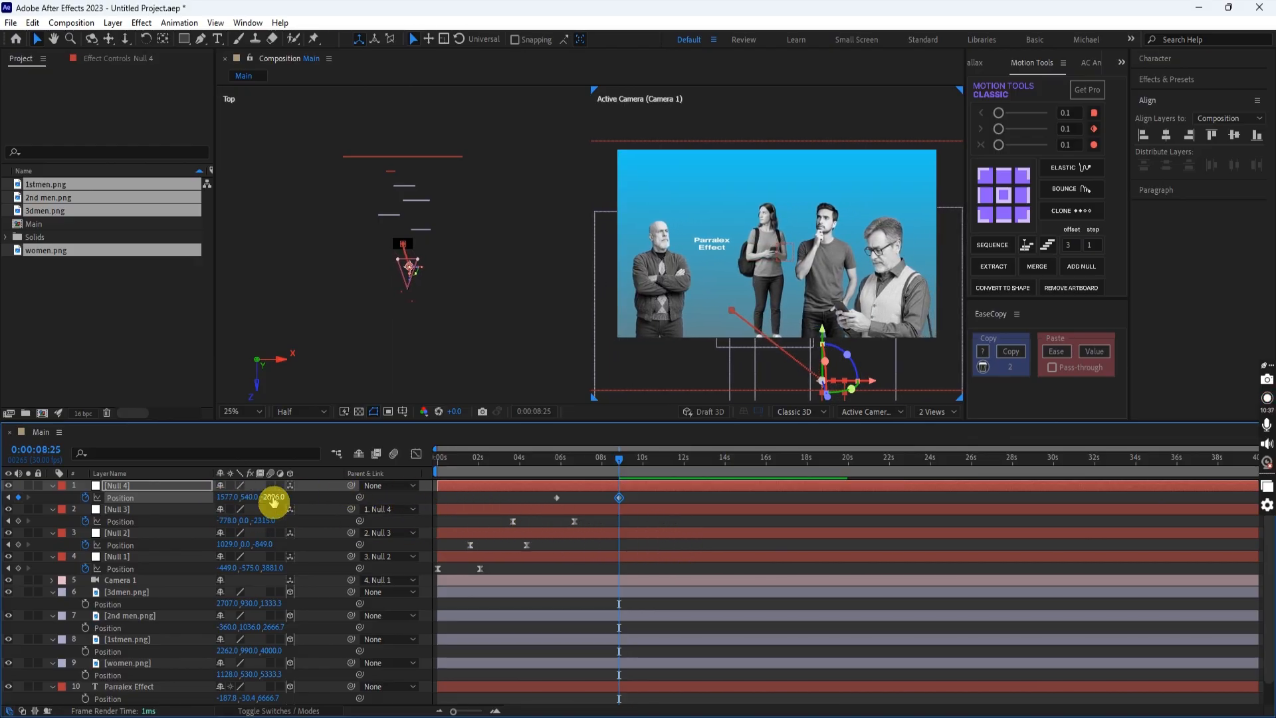
- Adjust Null 4's second position keyframe to Y 1618 and Z -2888, and paste the copied ease onto both keyframes
left_click_drag(272, 502, 767, 517)
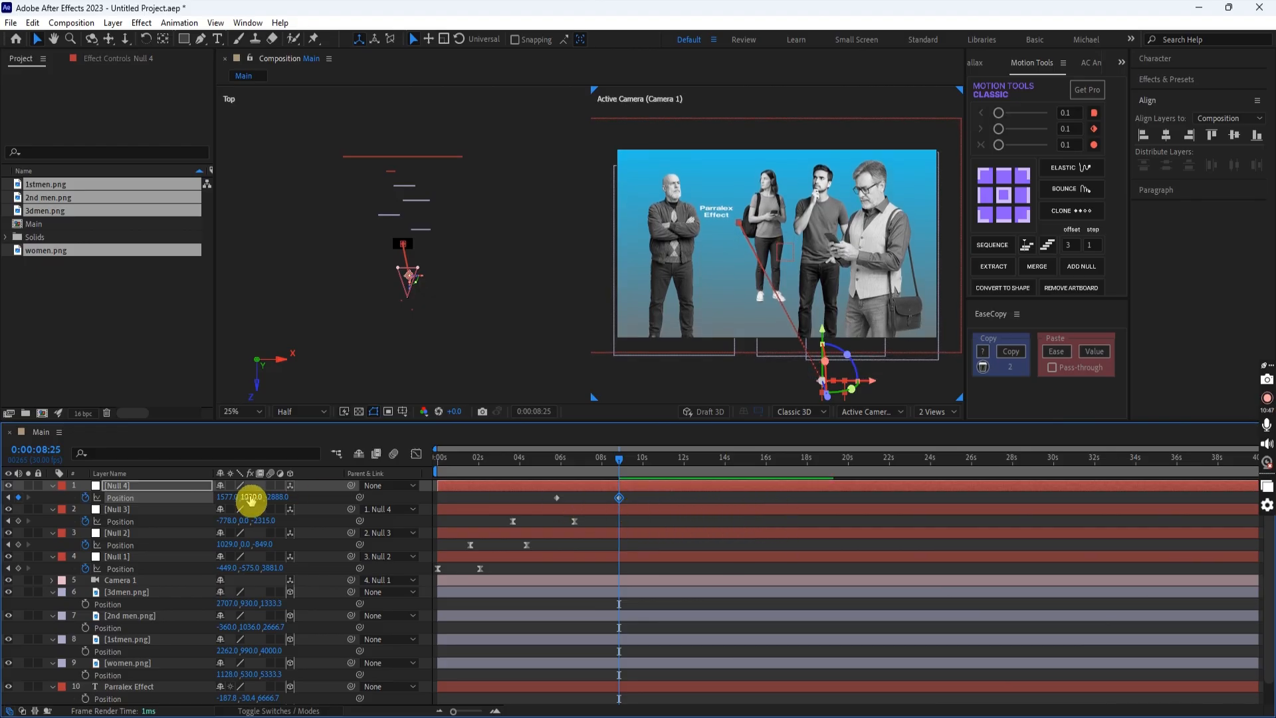
left_click_drag(250, 502, 404, 503)
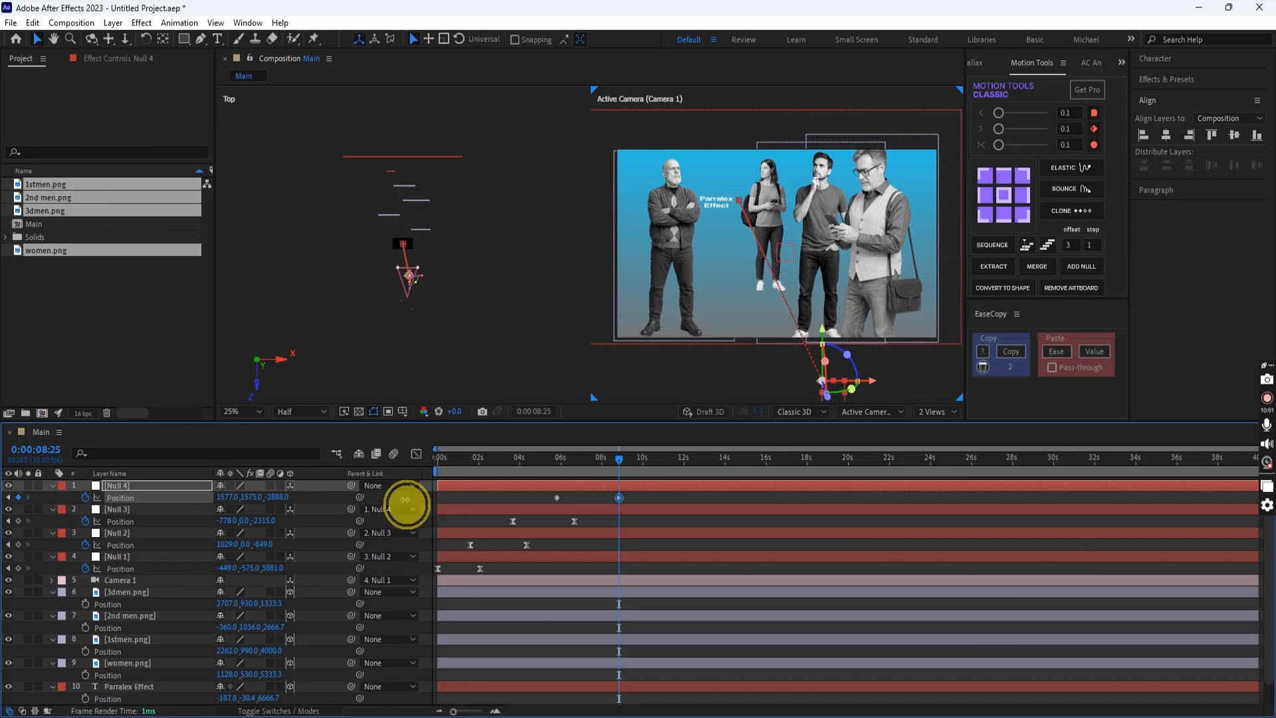
left_click_drag(412, 499, 437, 498)
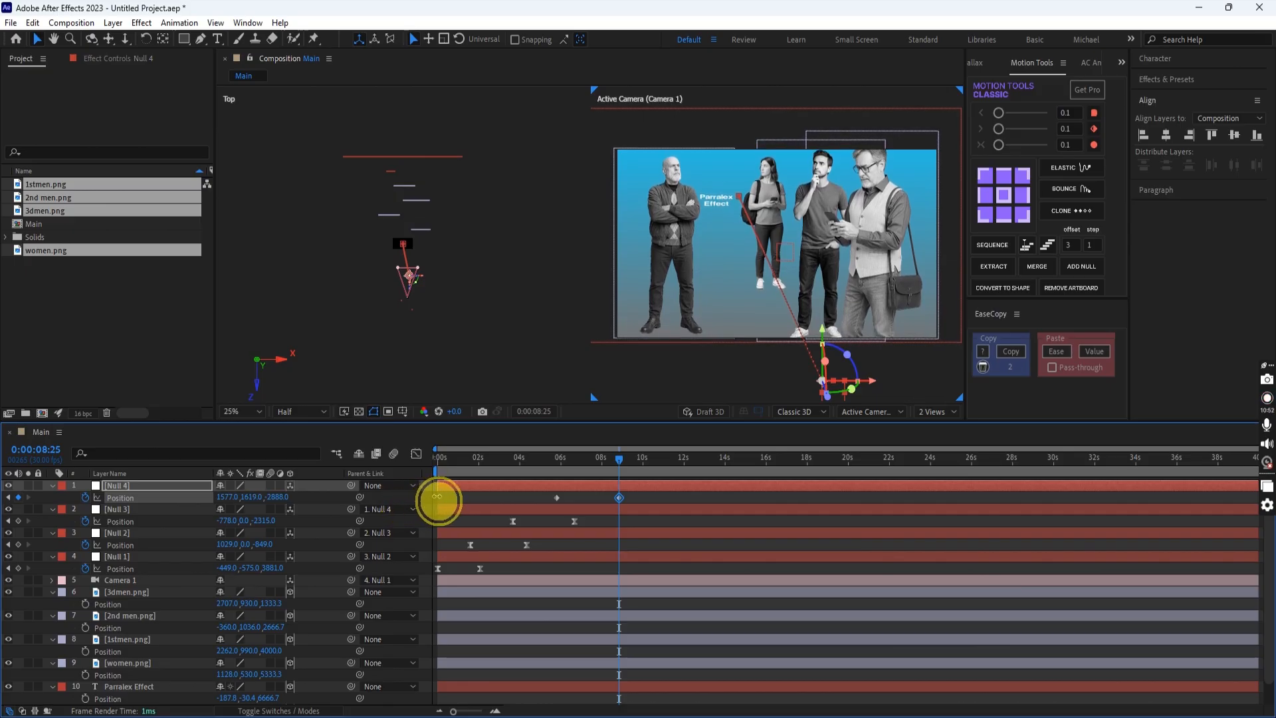
left_click_drag(654, 498, 528, 493)
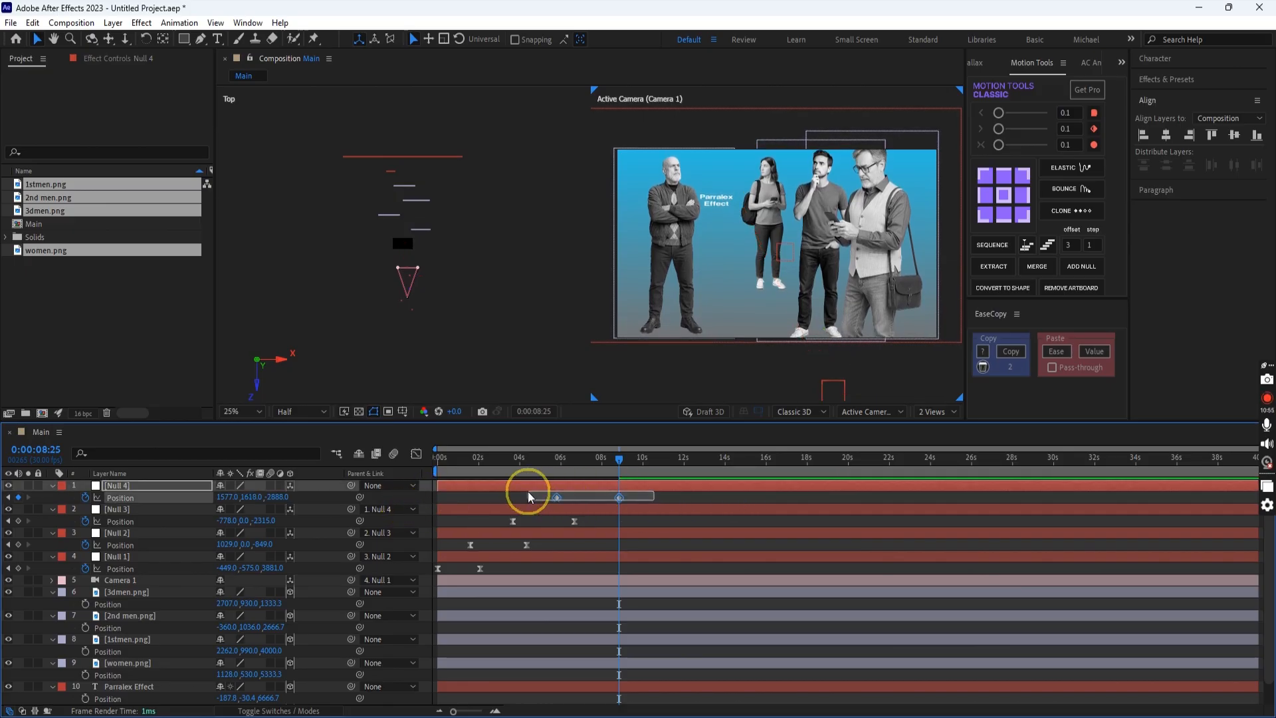
left_click(1072, 357)
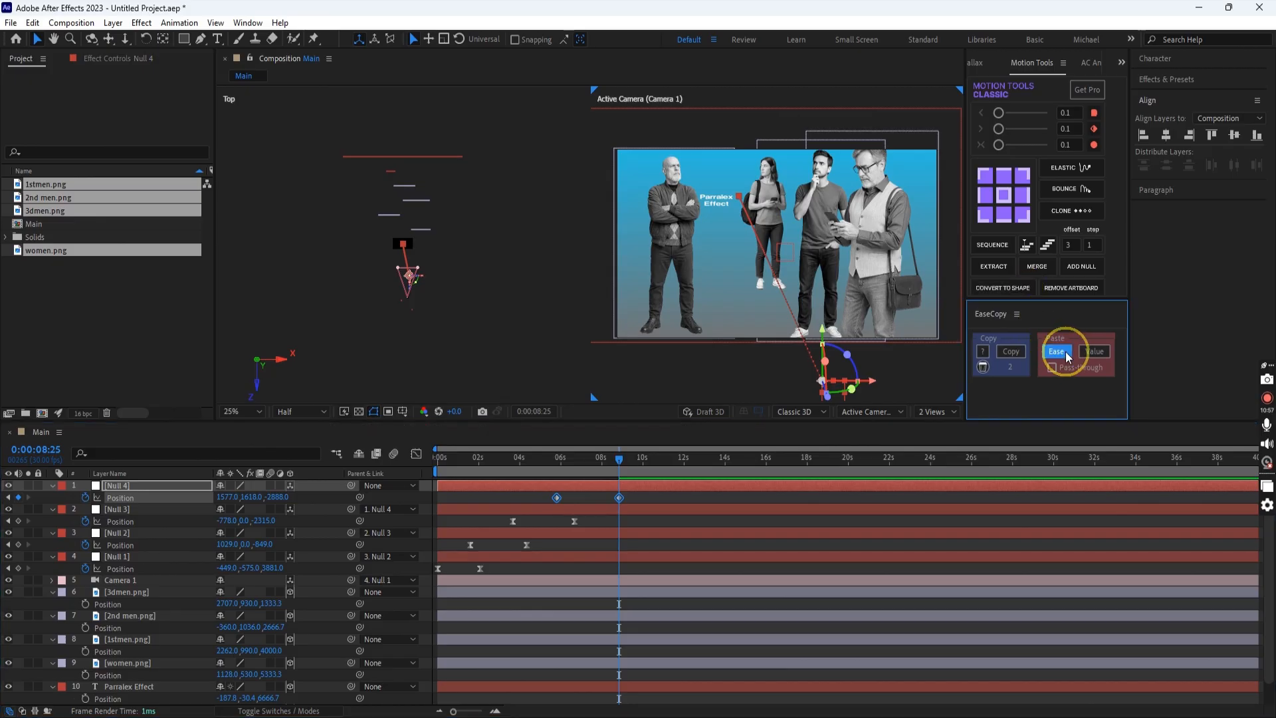
- End the work area at 0:00:13:28 and play the composition from the start through Null 4's last keyframe
left_click(725, 468)
key("n")
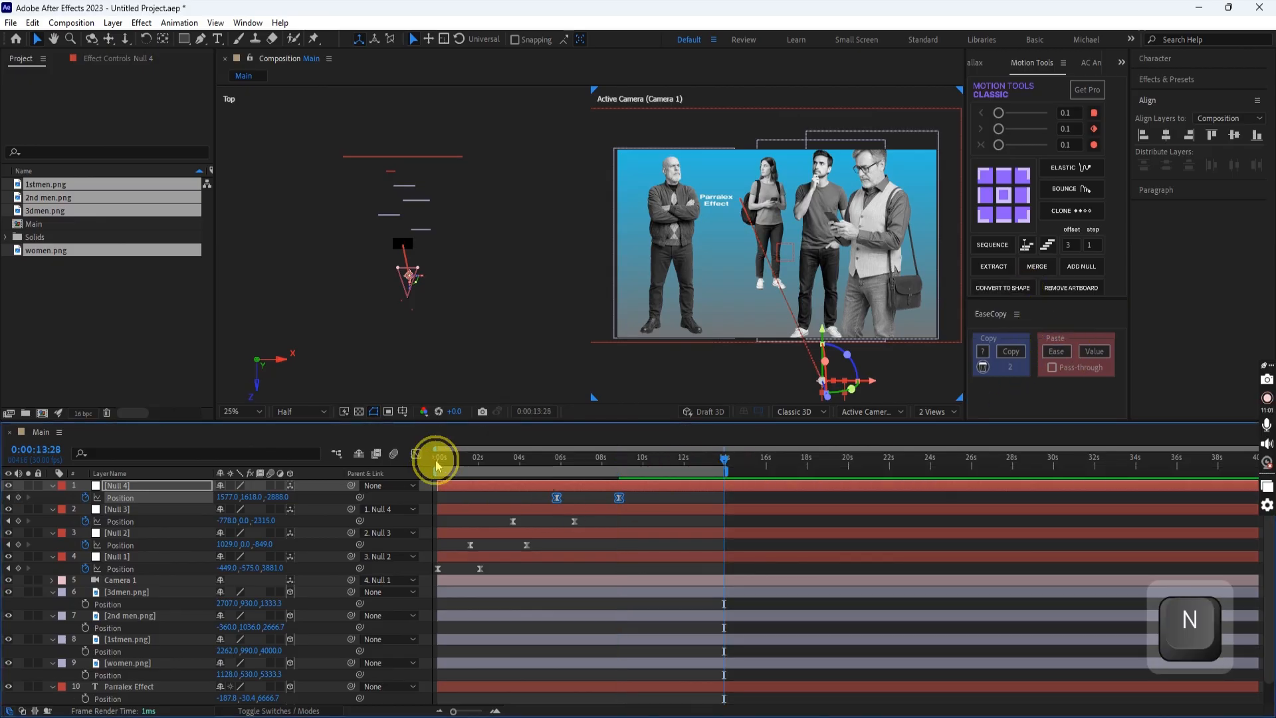
left_click(437, 459)
key("space")
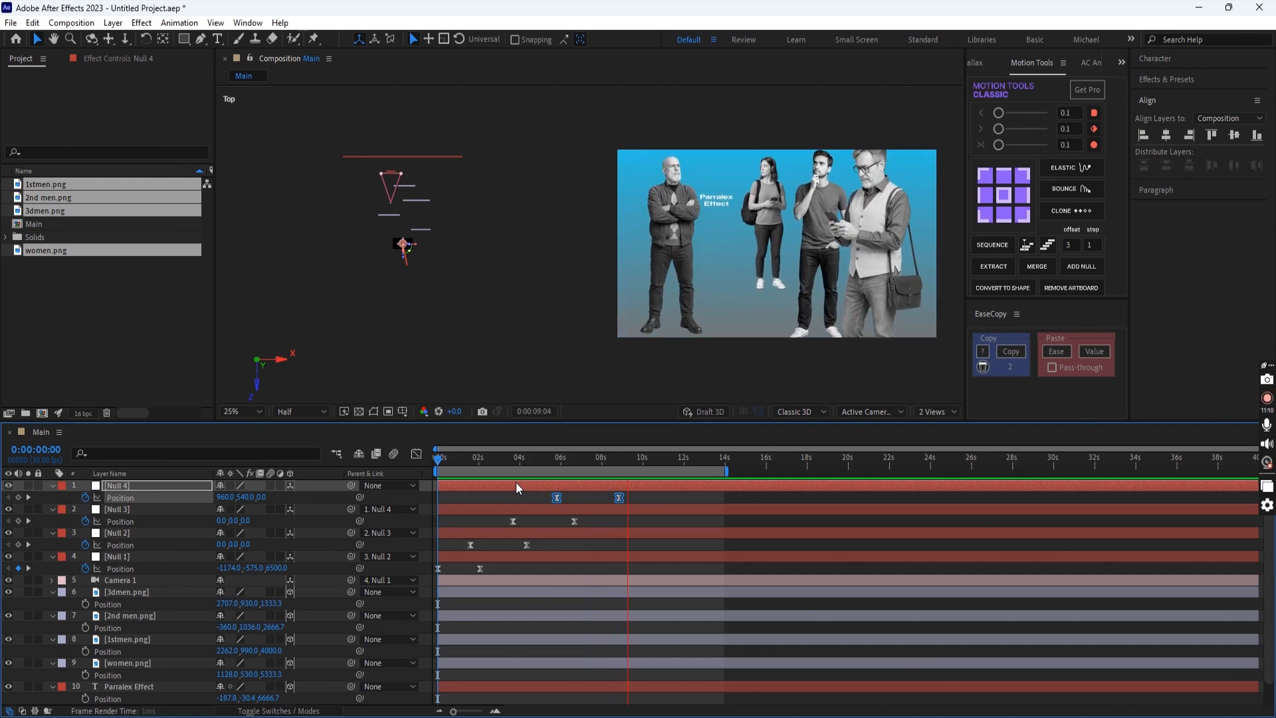
key("space")
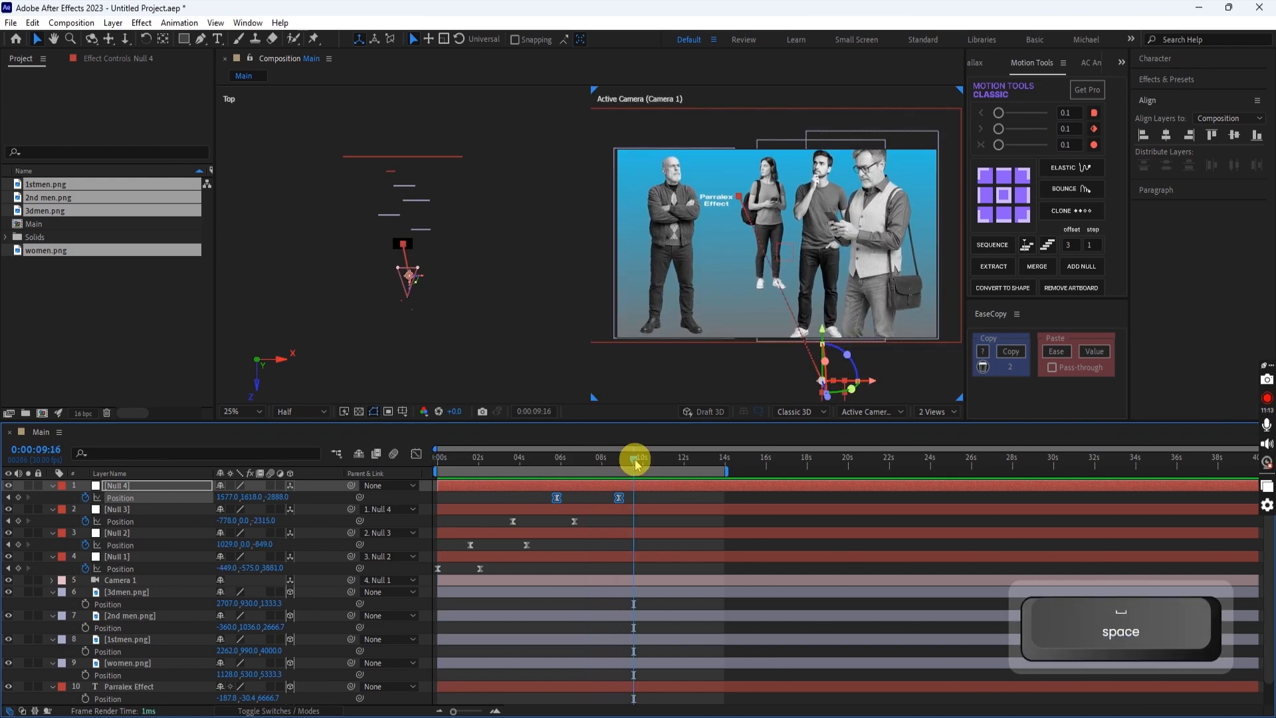
- Add a fifth null with the current time at 0:00:08:25 and set a position keyframe on it there
key("j")
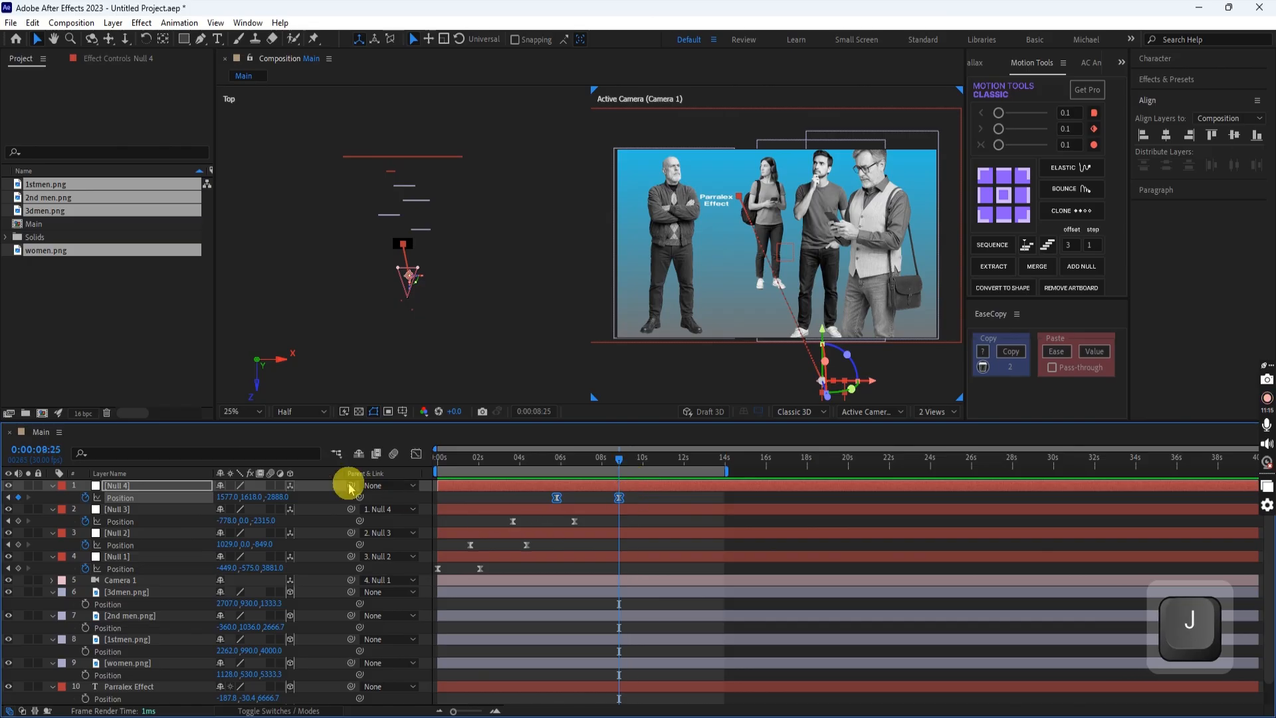
left_click(114, 490)
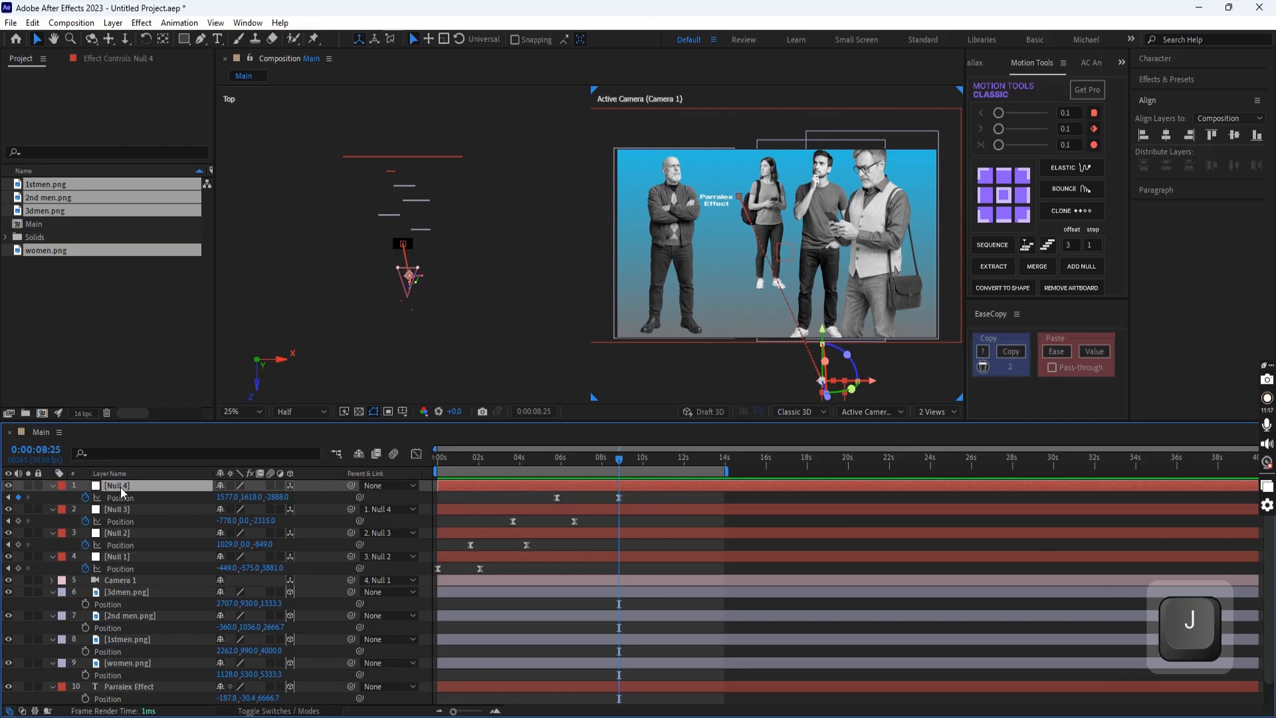
left_click(161, 491)
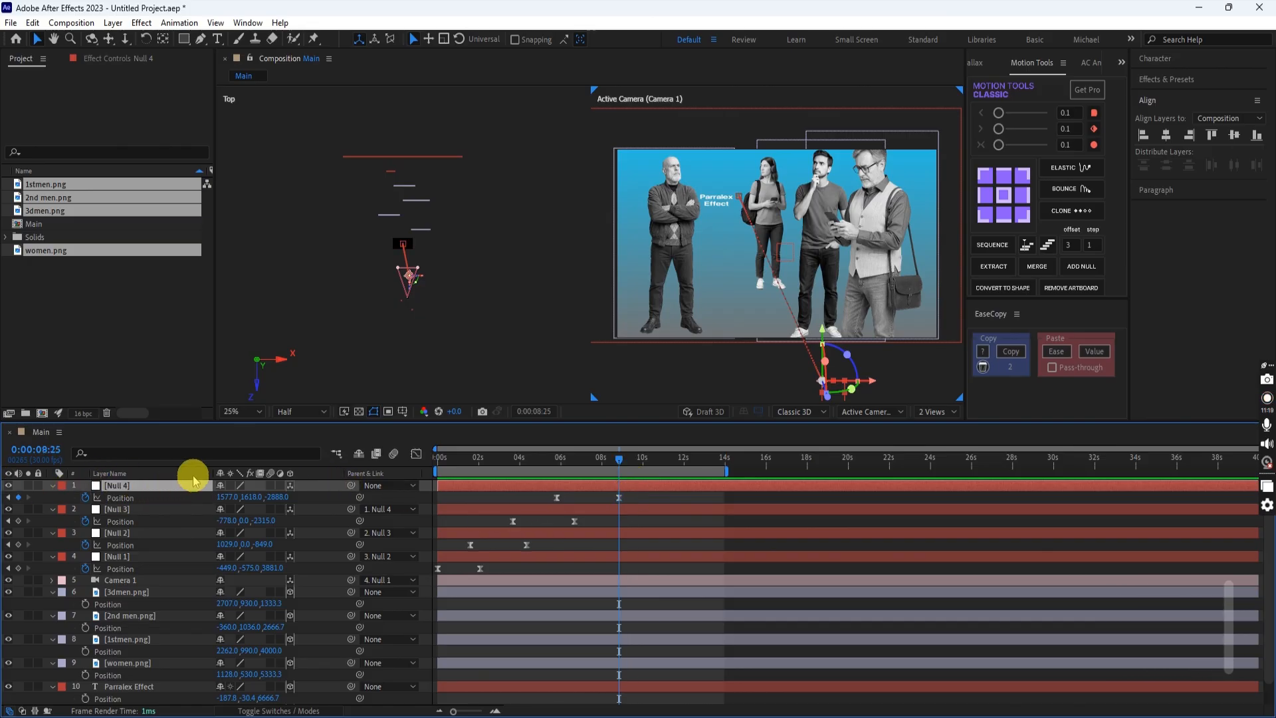
key("ctrl+alt+shift+y")
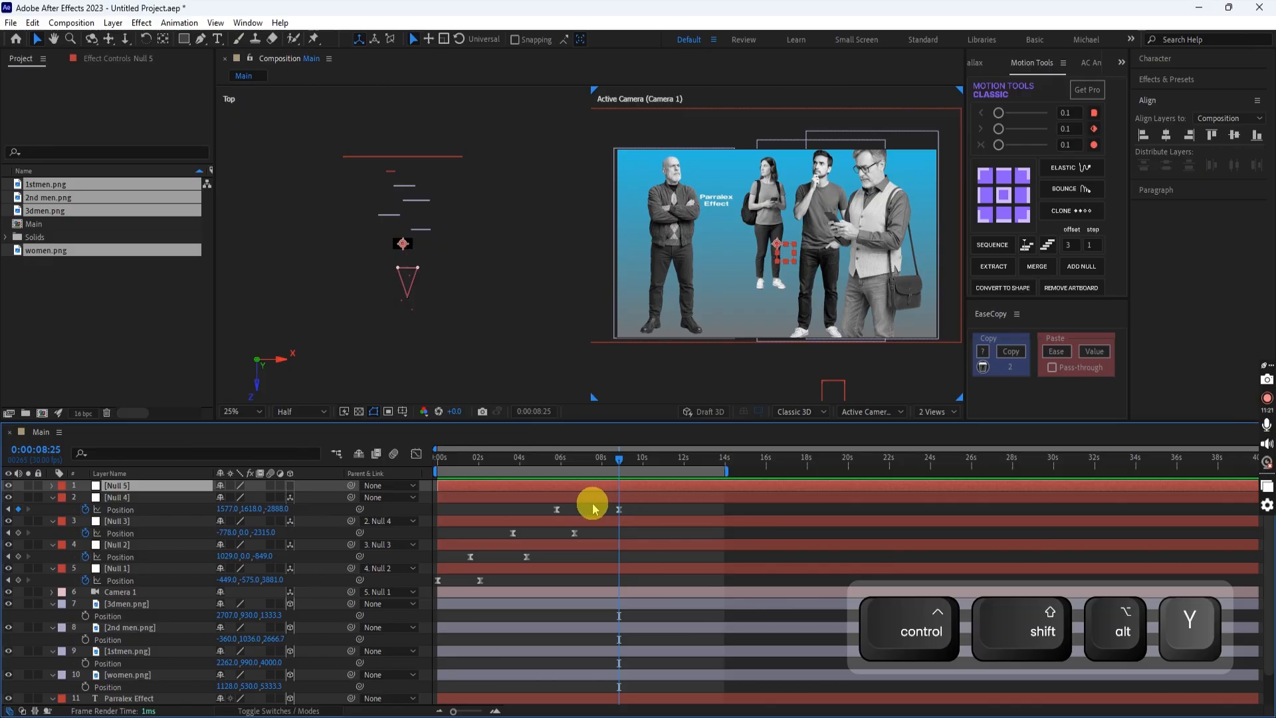
key("p")
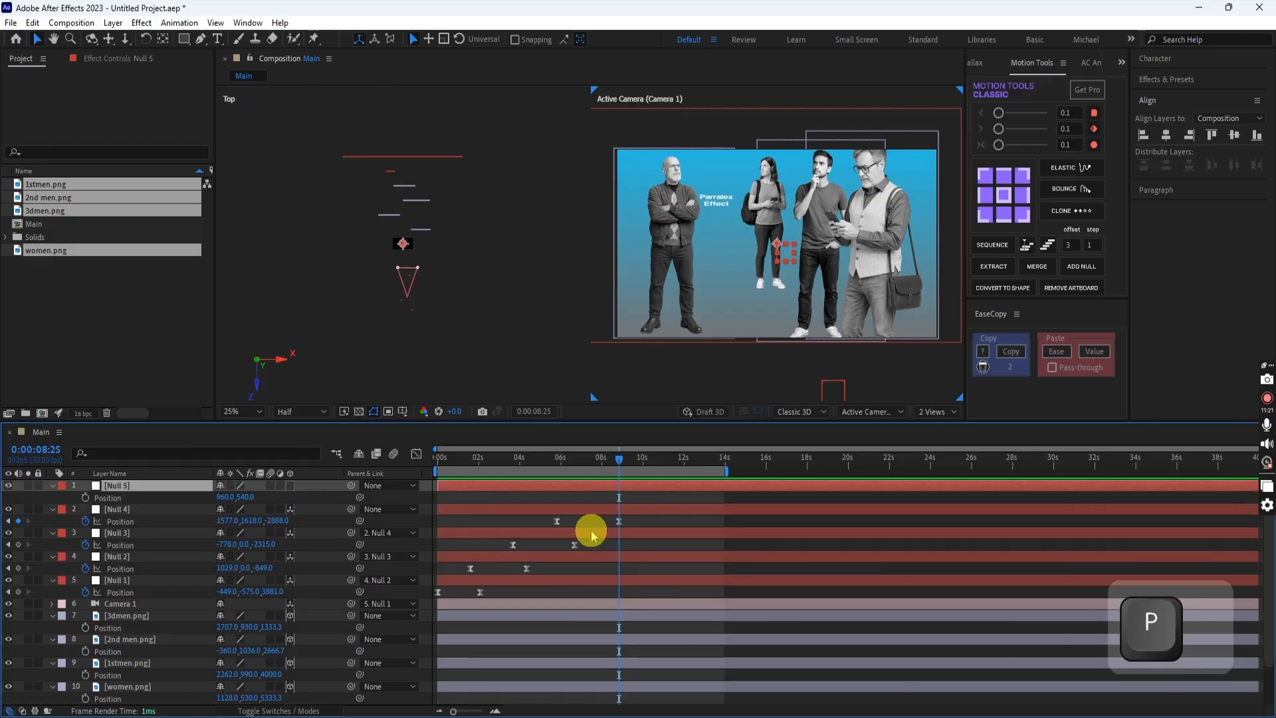
left_click(85, 498)
- Undo the earlier shift tried on Null 5's position keyframe and make Null 5 a 3D layer
left_click_drag(616, 499, 684, 464)
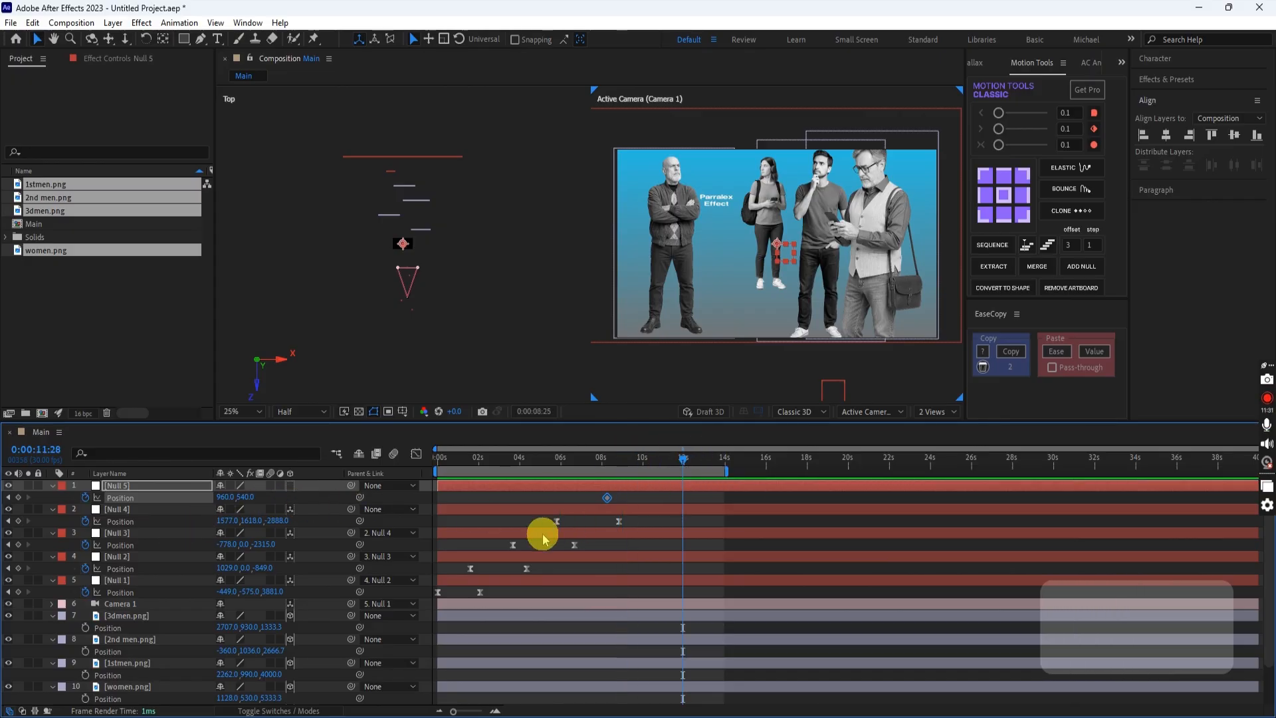
key("ctrl+z")
mouse_move(352, 511)
left_mouse_down()
mouse_move(137, 484)
mouse_move(261, 515)
mouse_move(393, 507)
mouse_move(365, 508)
left_mouse_up()
left_click(290, 486)
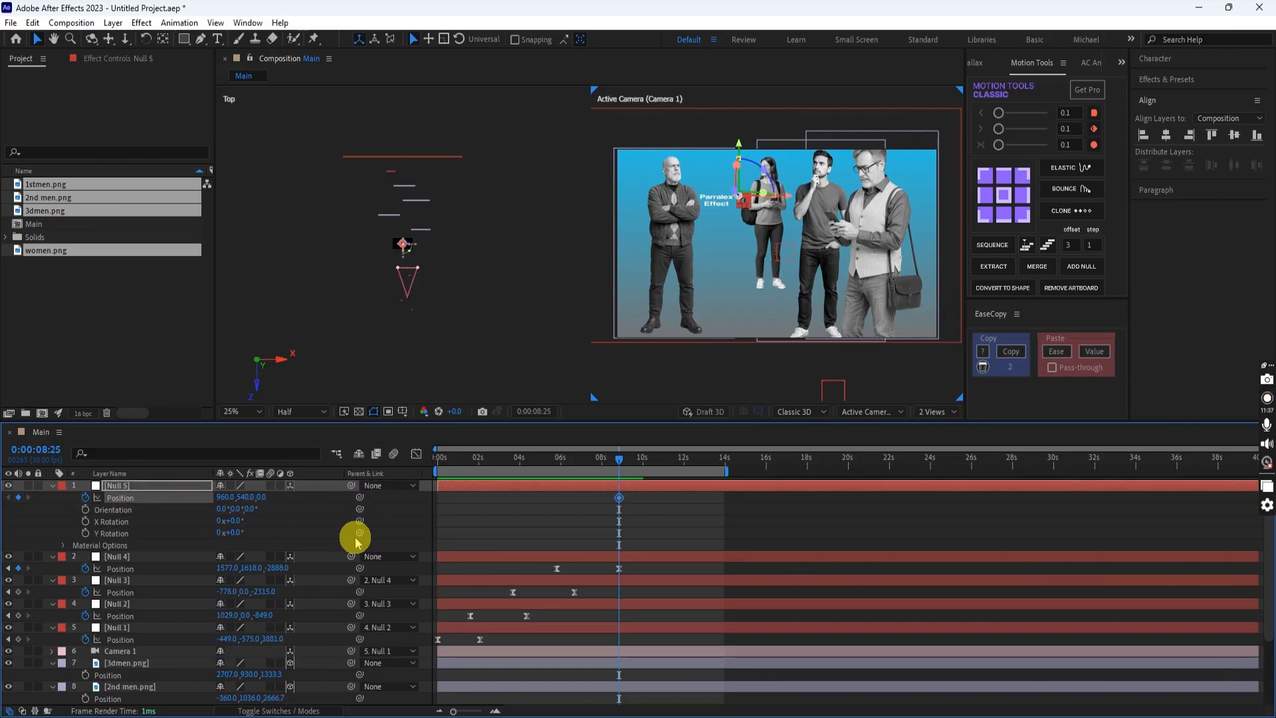
- Parent Null 4 to Null 5 and shift Null 5's position keyframe earlier to about 8 seconds
left_click_drag(352, 557, 131, 490)
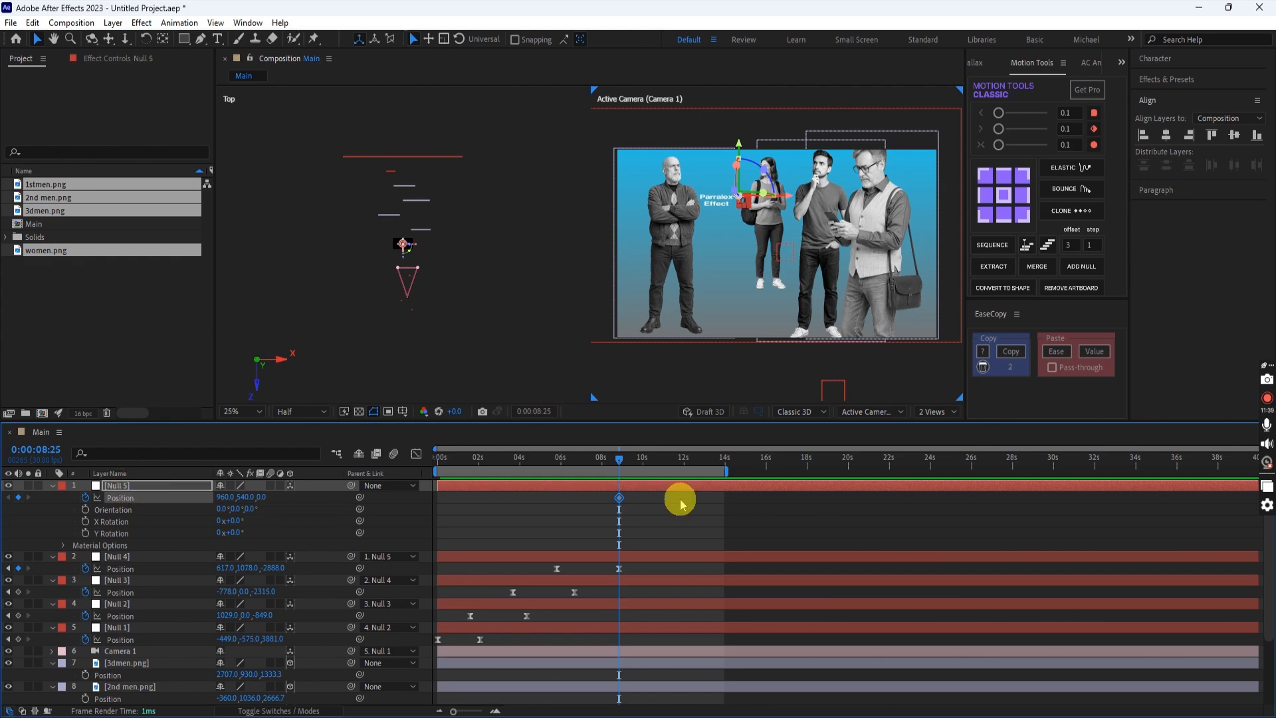
left_click_drag(623, 496, 603, 500)
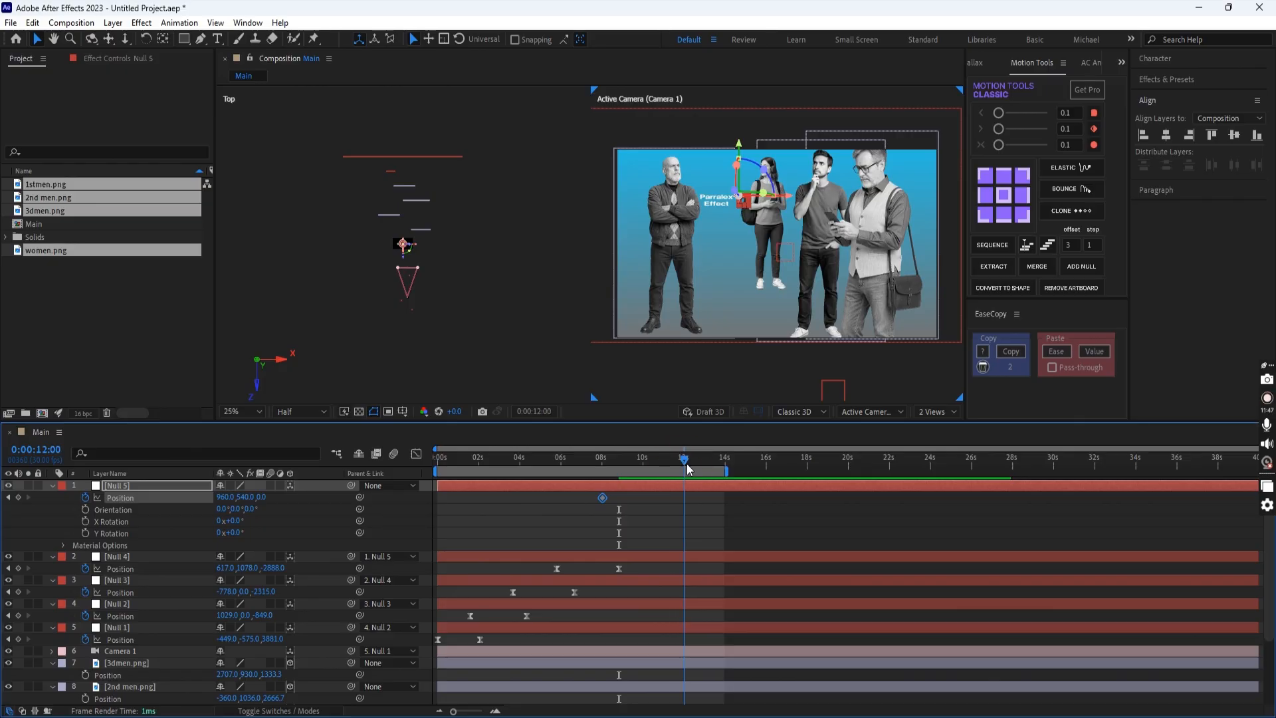
- At 0:00:12:01, give Null 5 a second position keyframe with Z set to 7000
left_click(151, 488)
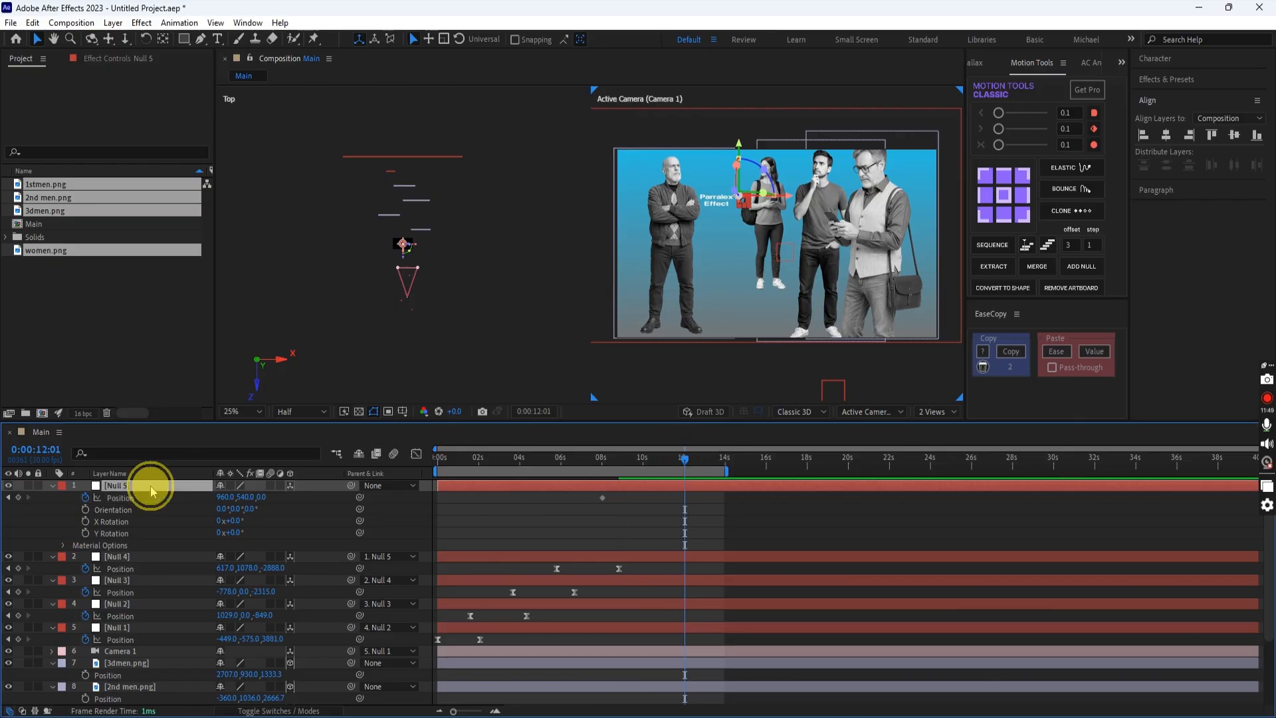
left_click(266, 501)
type("700")
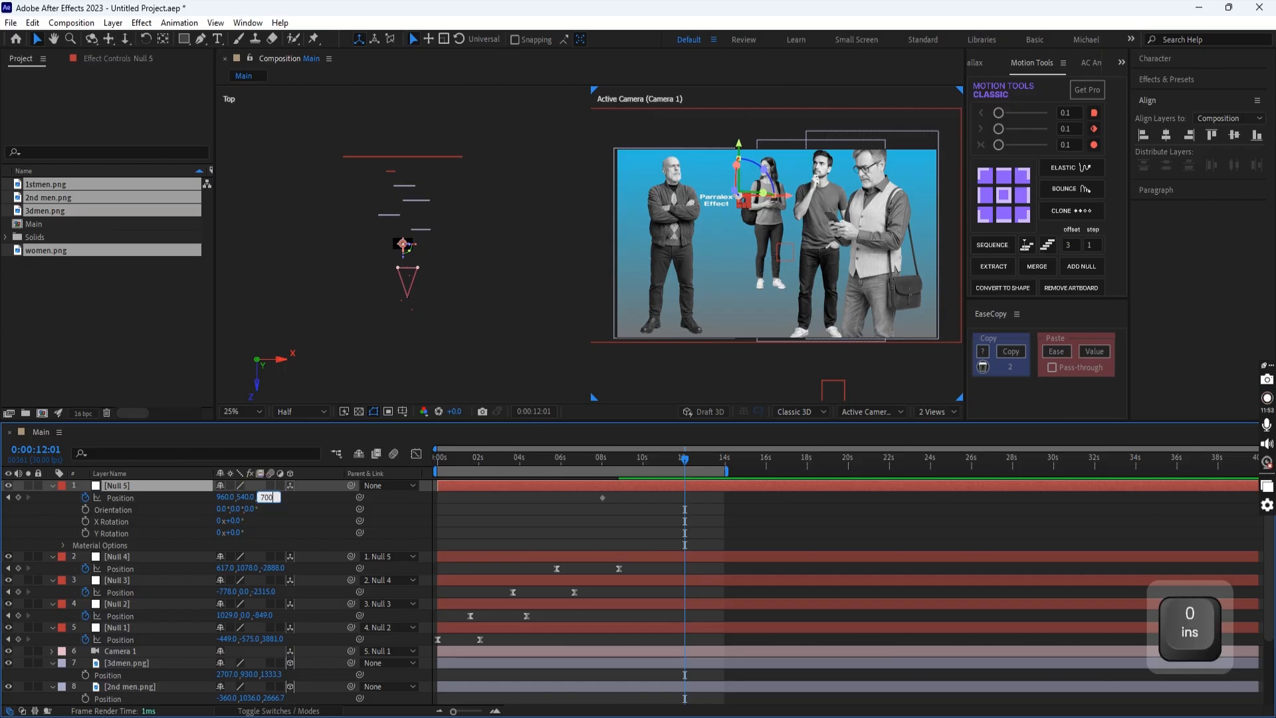
type("0")
key("Return")
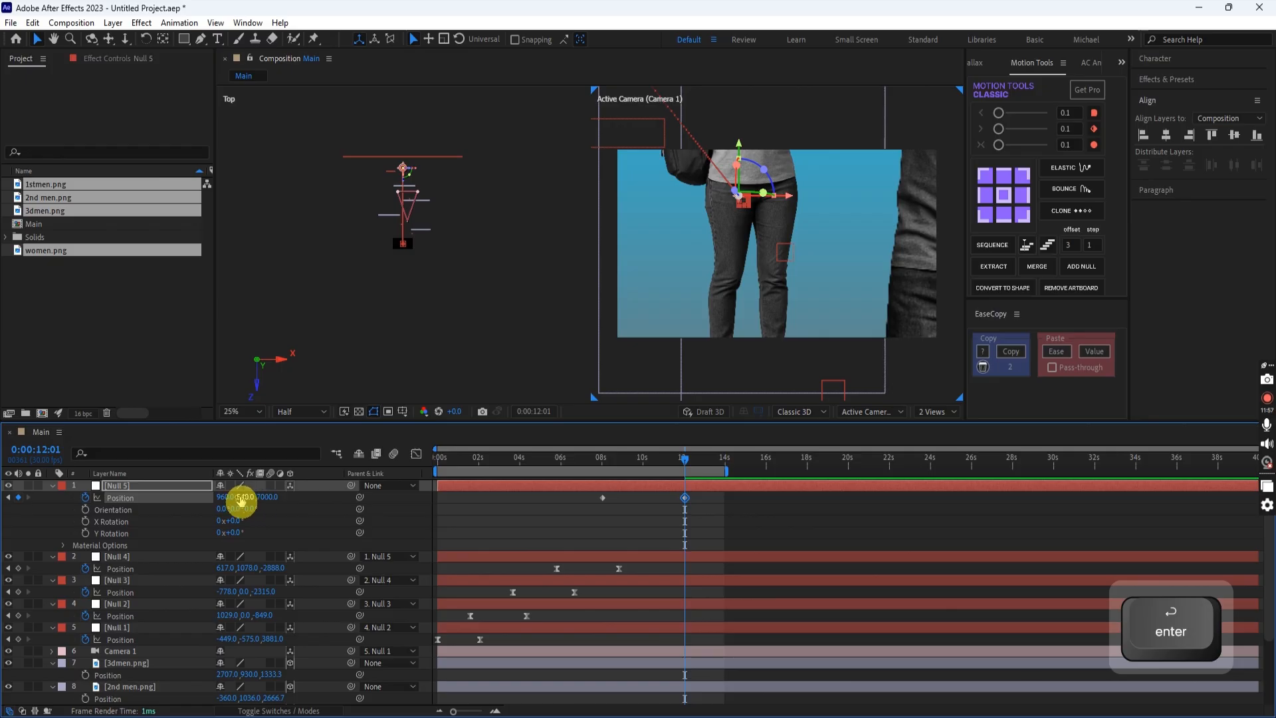
- Adjust Null 5's second position keyframe to X -585, Y -495 and Z 9073 so the camera frames the Parralex Effect title
left_click_drag(226, 498, 0, 505)
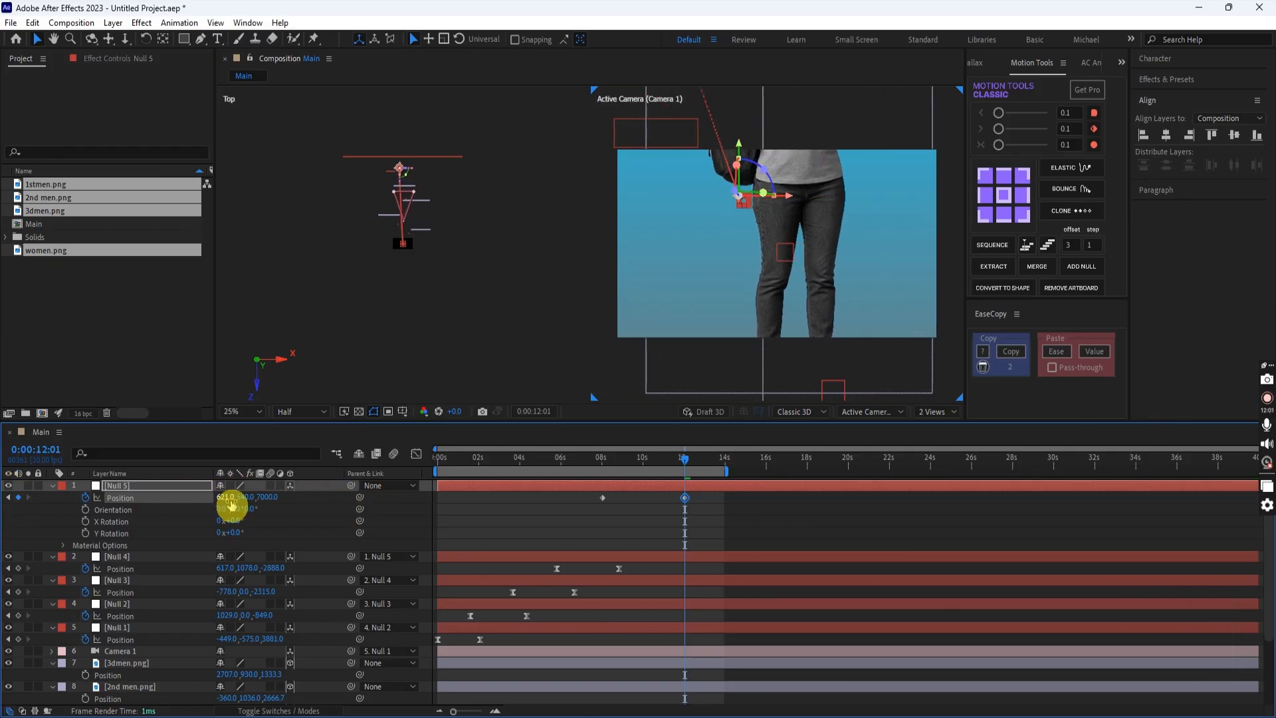
left_click_drag(231, 505, 358, 508)
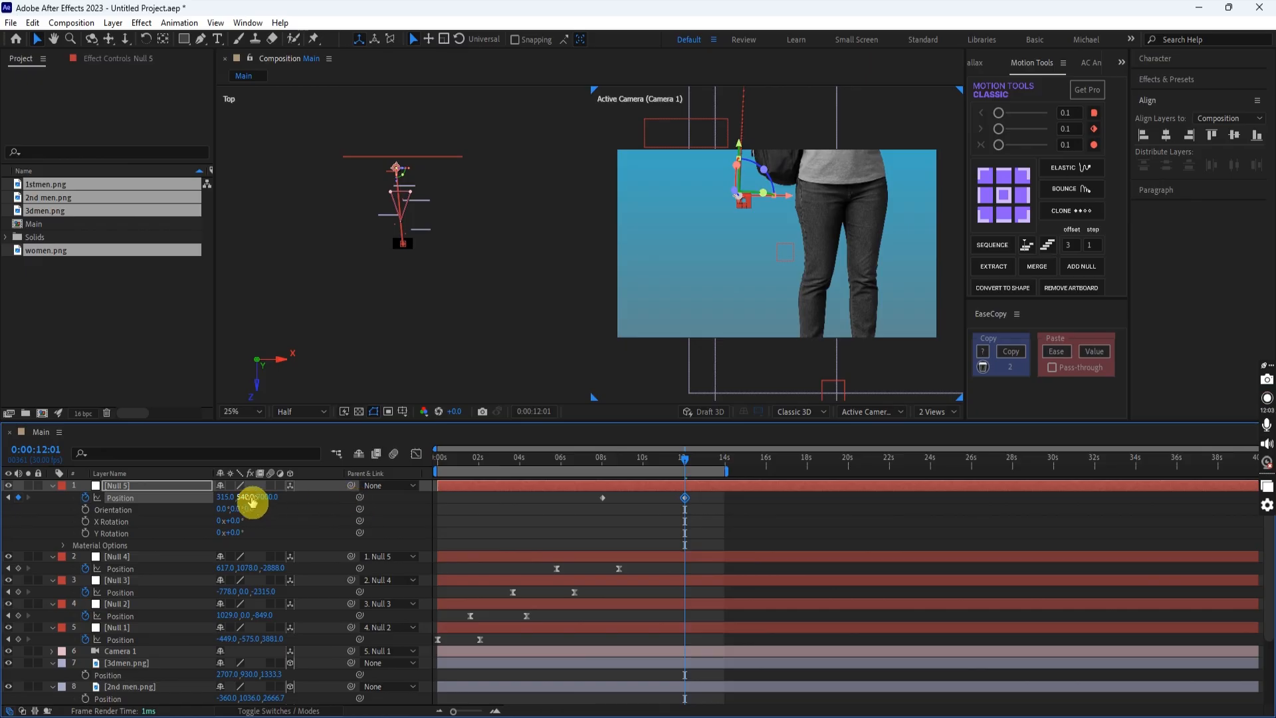
left_click_drag(270, 499, 0, 505)
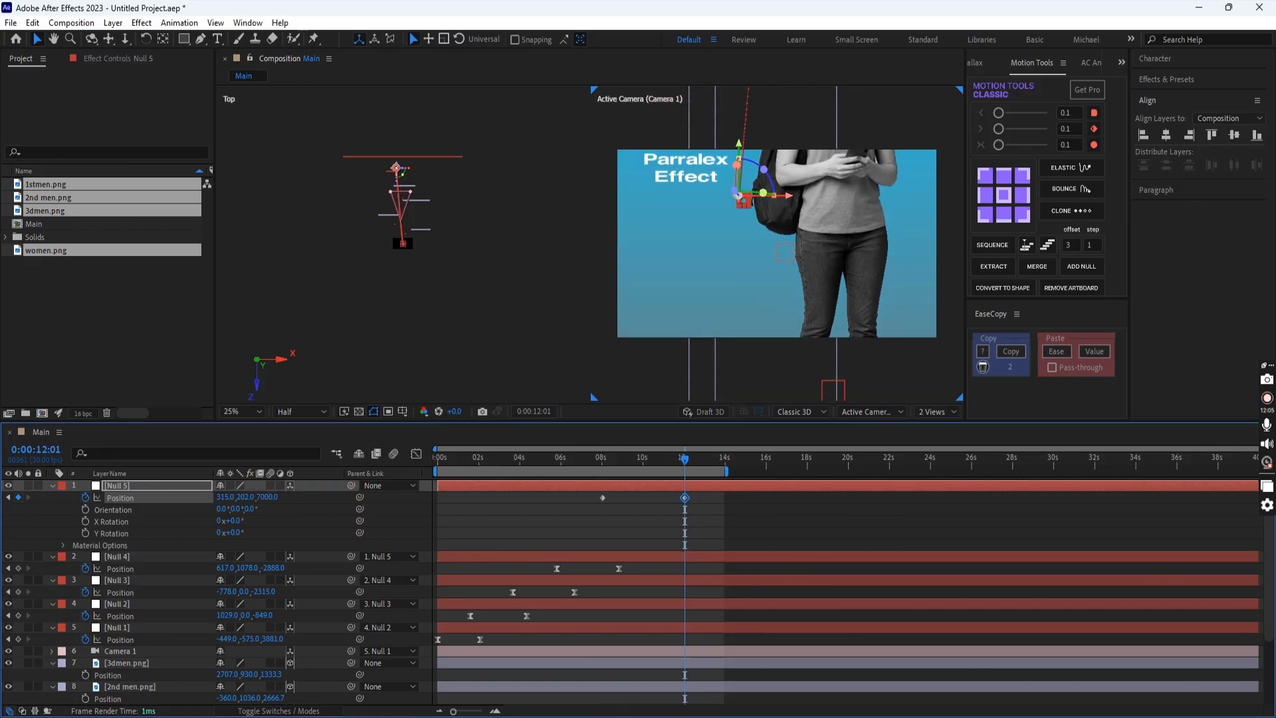
mouse_move(246, 504)
left_mouse_down()
mouse_move(62, 507)
mouse_move(237, 527)
mouse_move(105, 499)
mouse_move(227, 504)
left_mouse_up()
left_click_drag(149, 506, 382, 509)
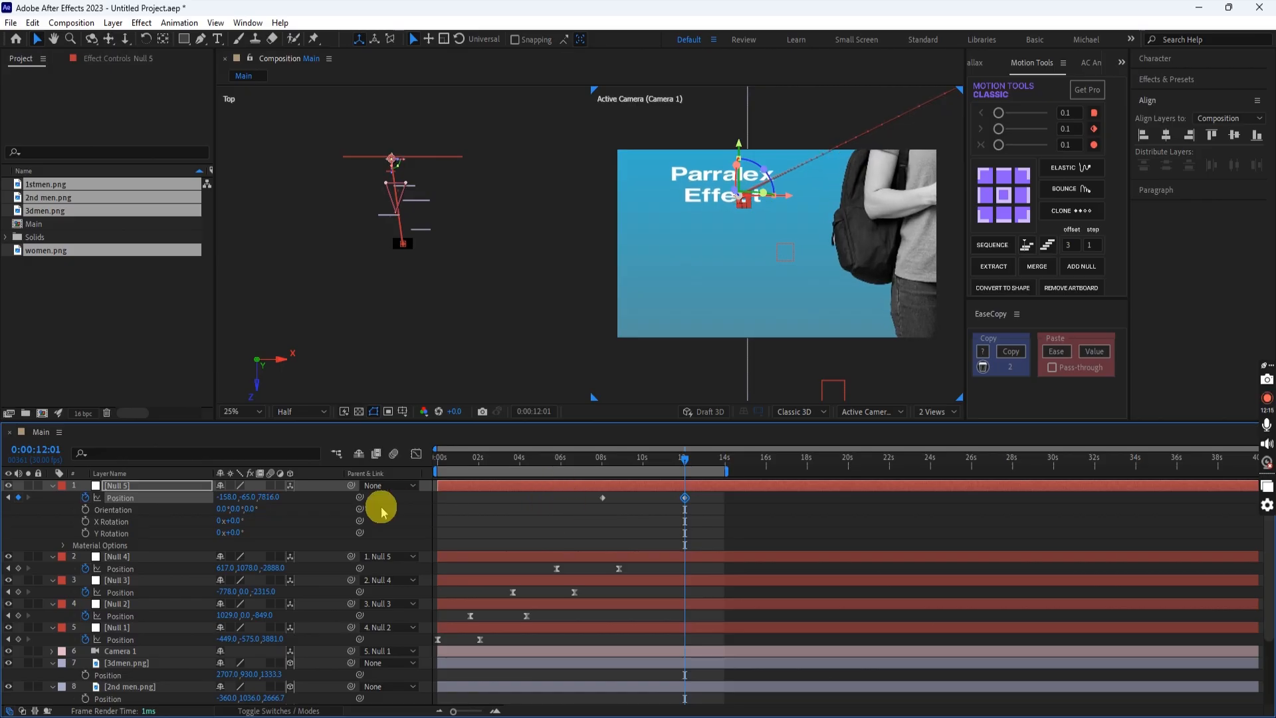
left_click_drag(265, 497, 366, 507)
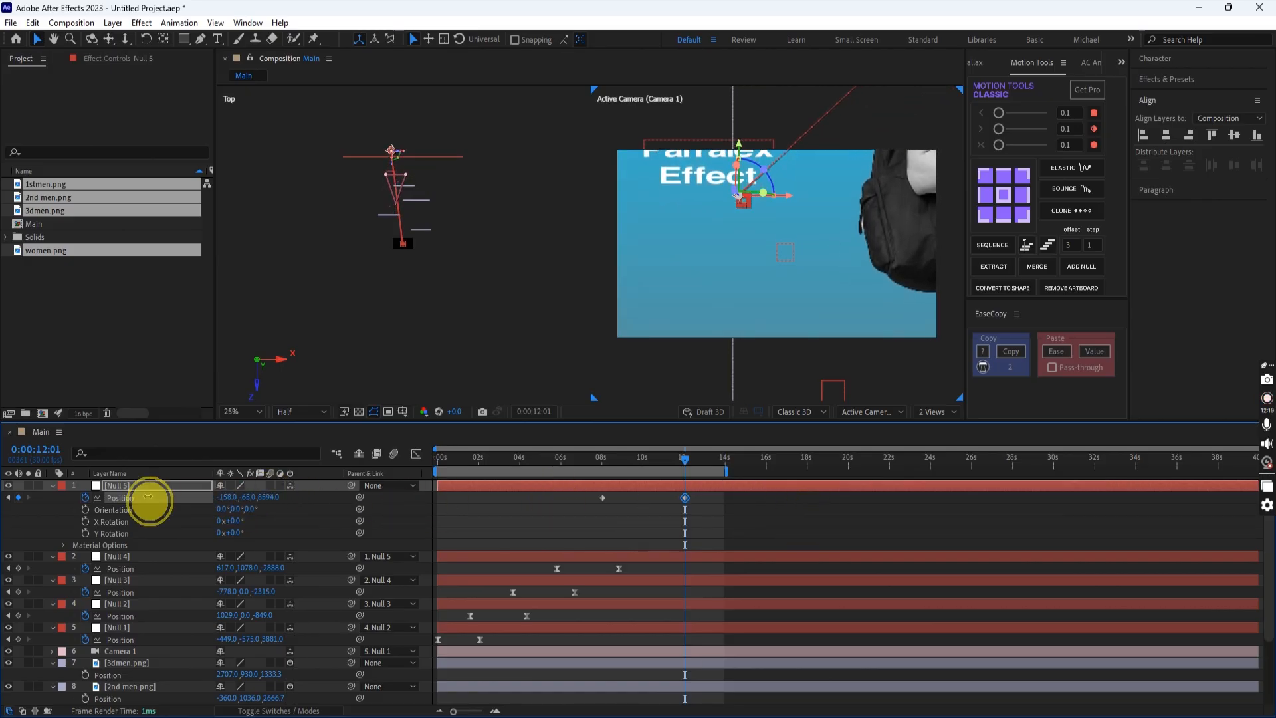
left_click_drag(58, 492, 79, 499)
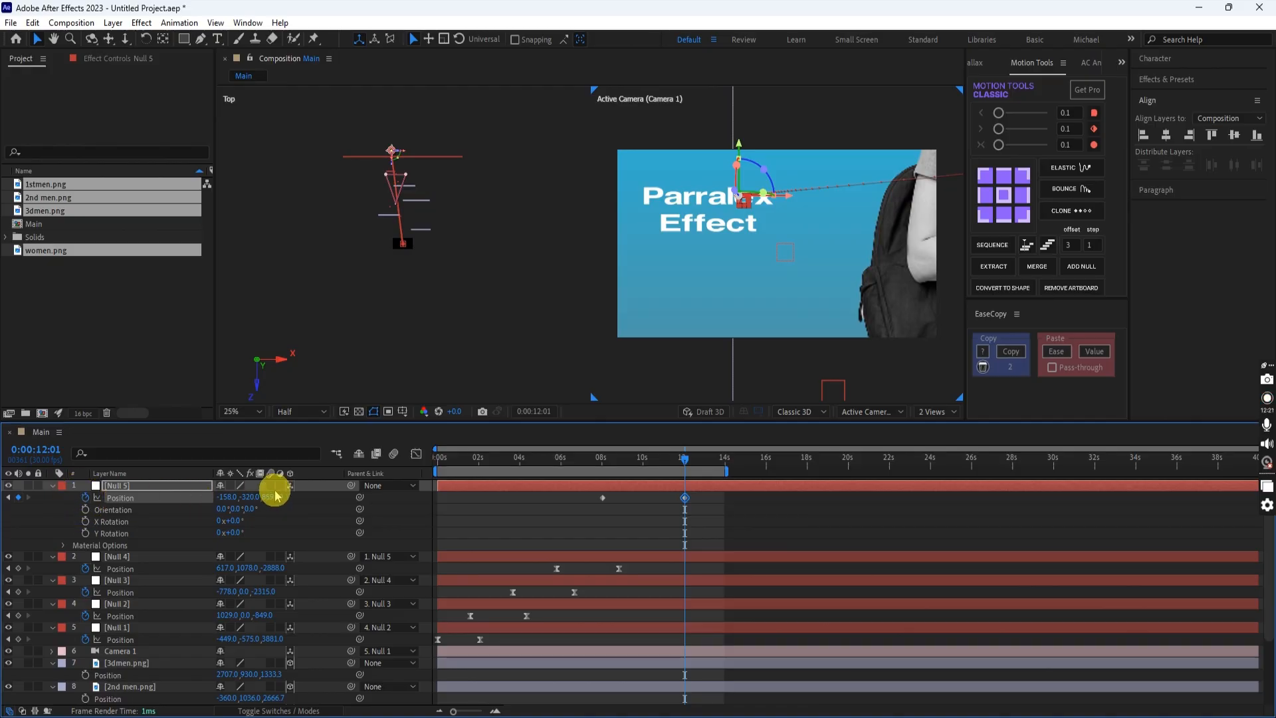
left_click_drag(241, 497, 23, 507)
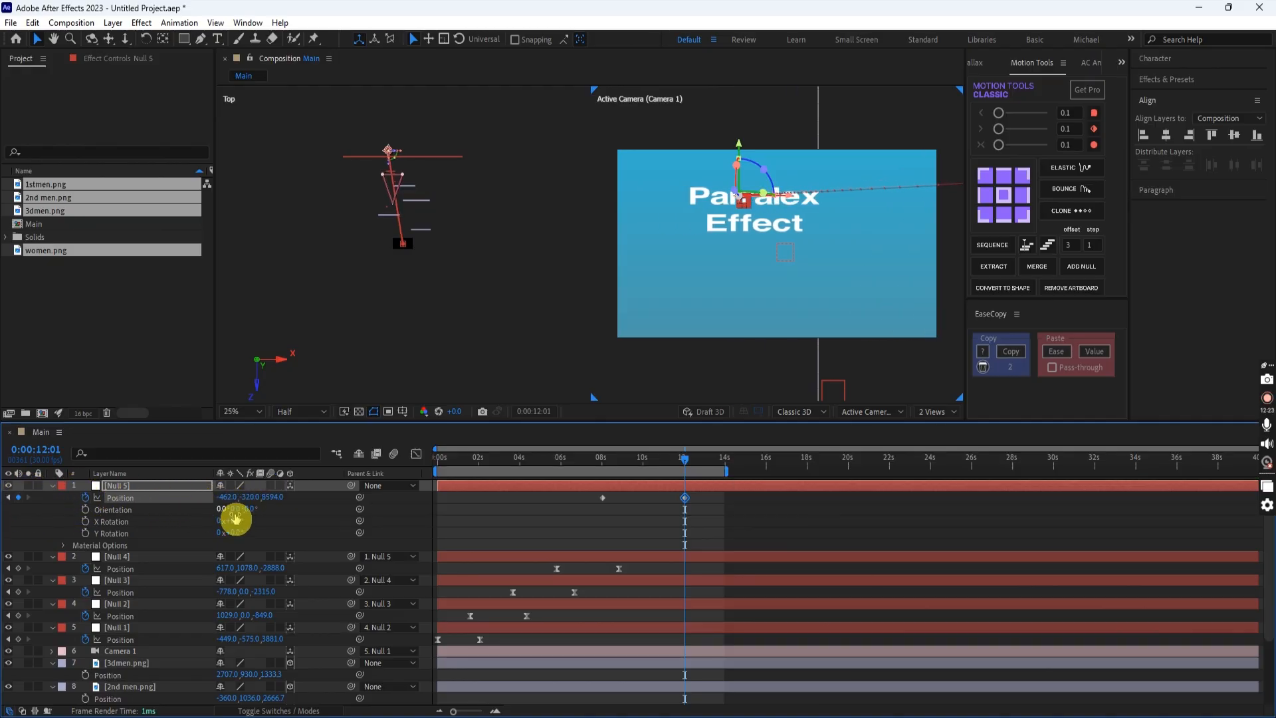
left_click_drag(251, 496, 140, 495)
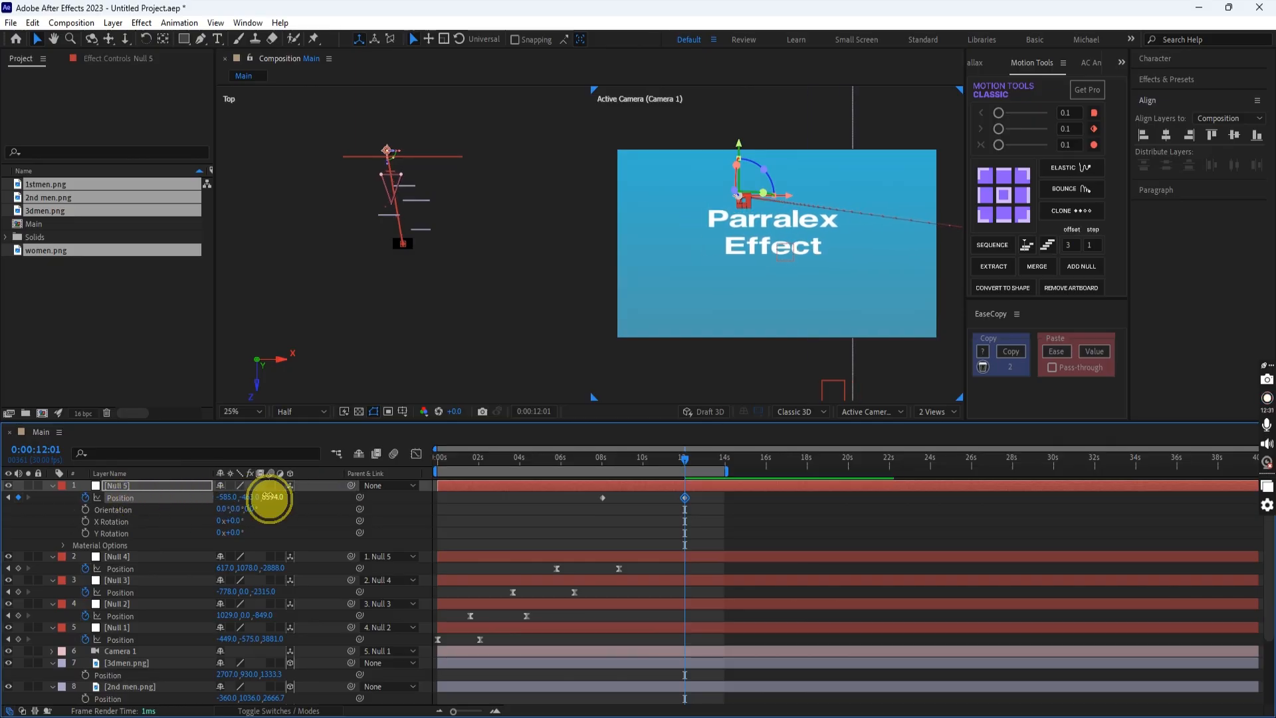
left_click_drag(272, 500, 625, 525)
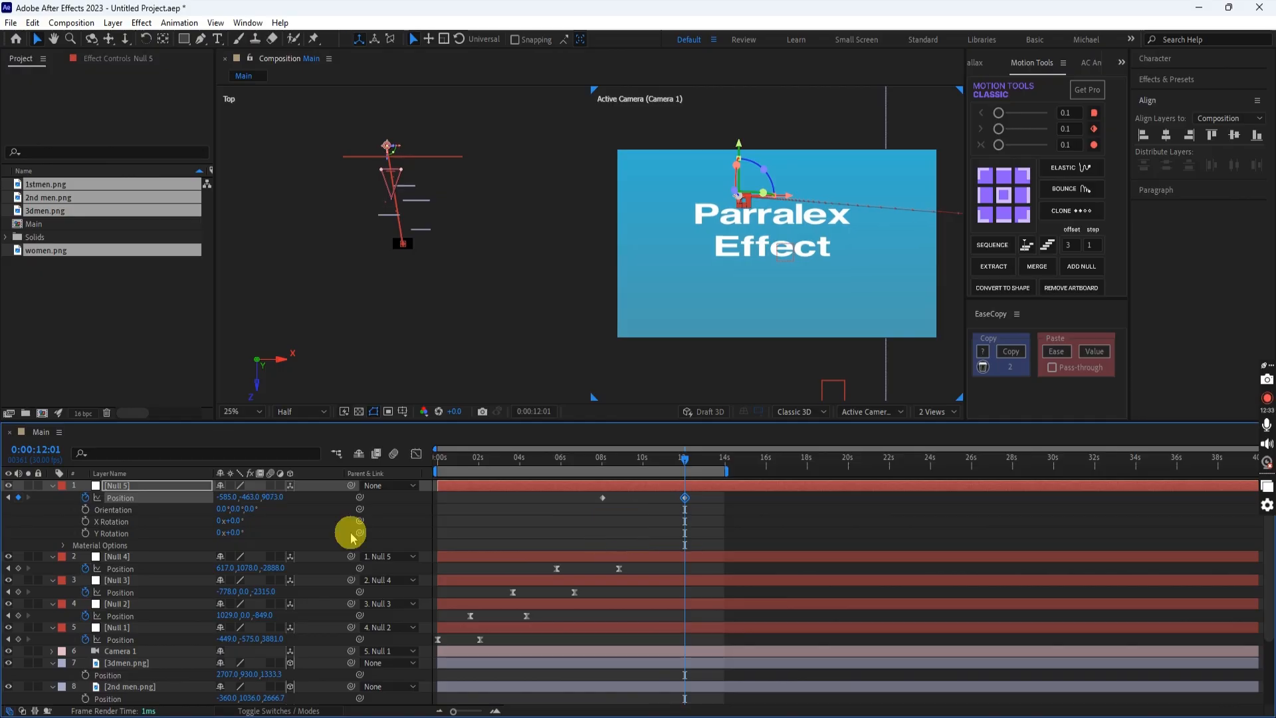
left_click_drag(253, 502, 231, 502)
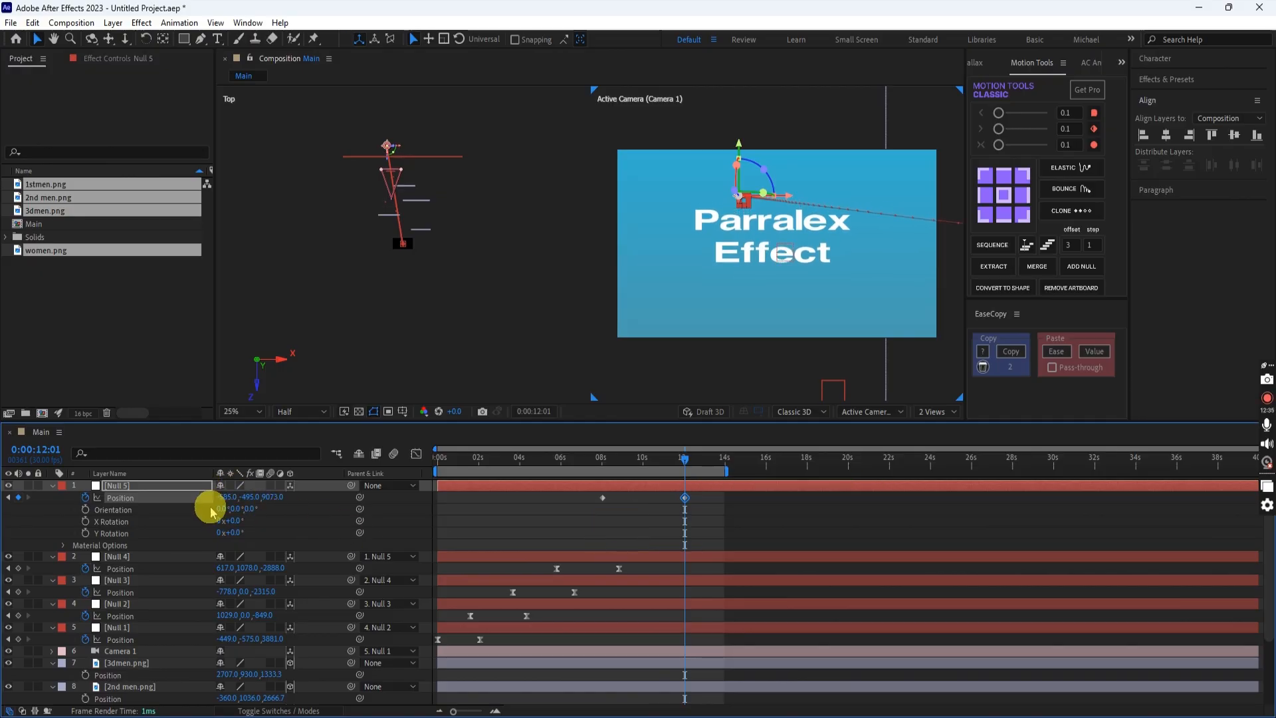
- Paste the copied ease onto both of Null 5's position keyframes
left_click(147, 490)
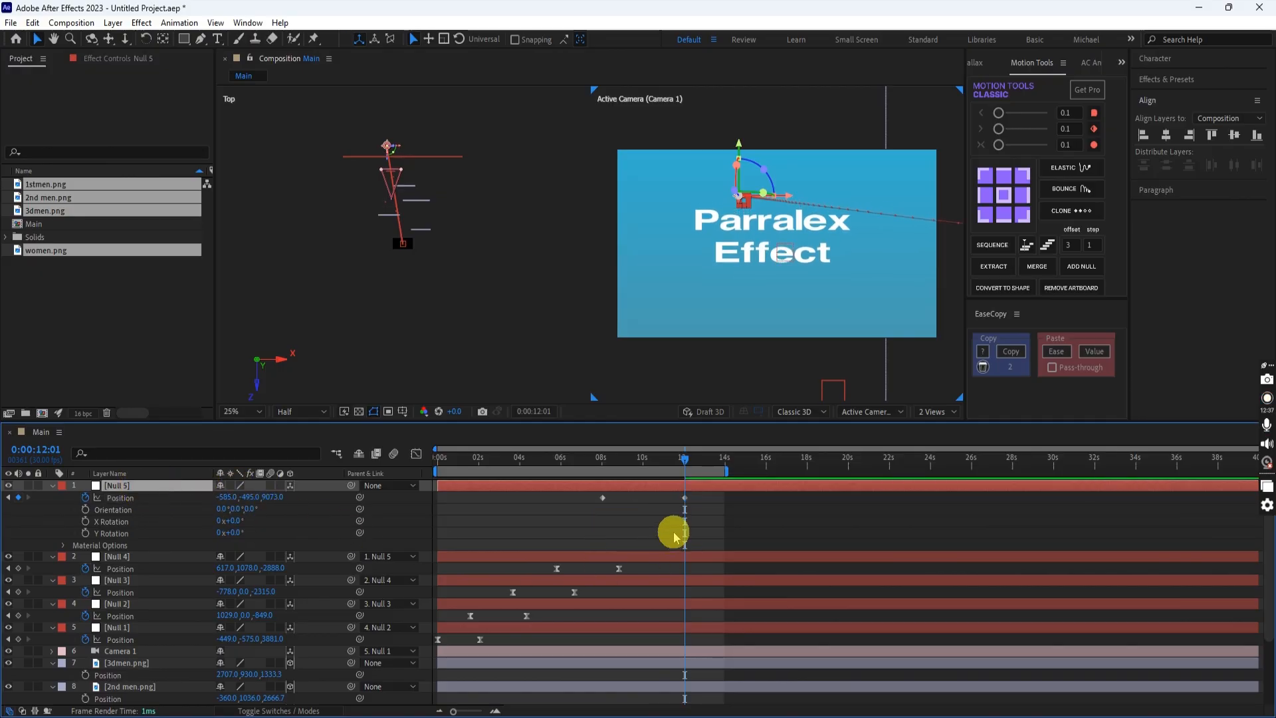
left_click_drag(674, 537, 582, 495)
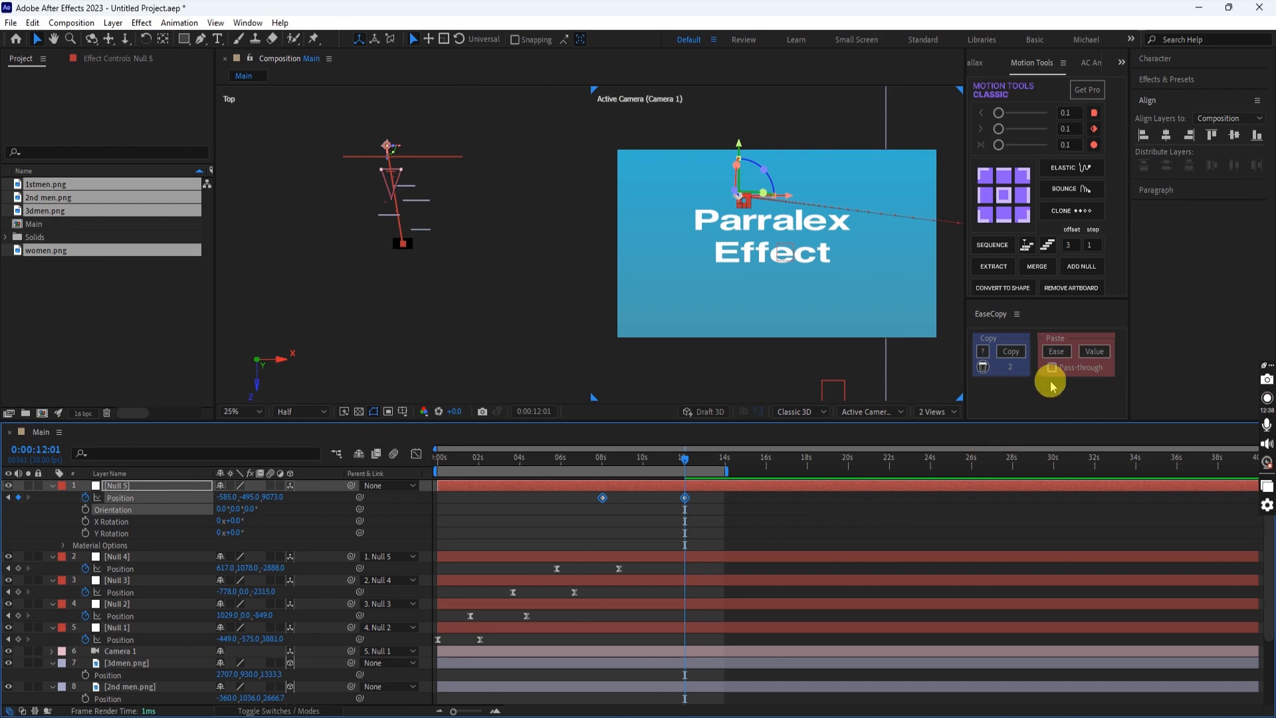
left_click(1062, 353)
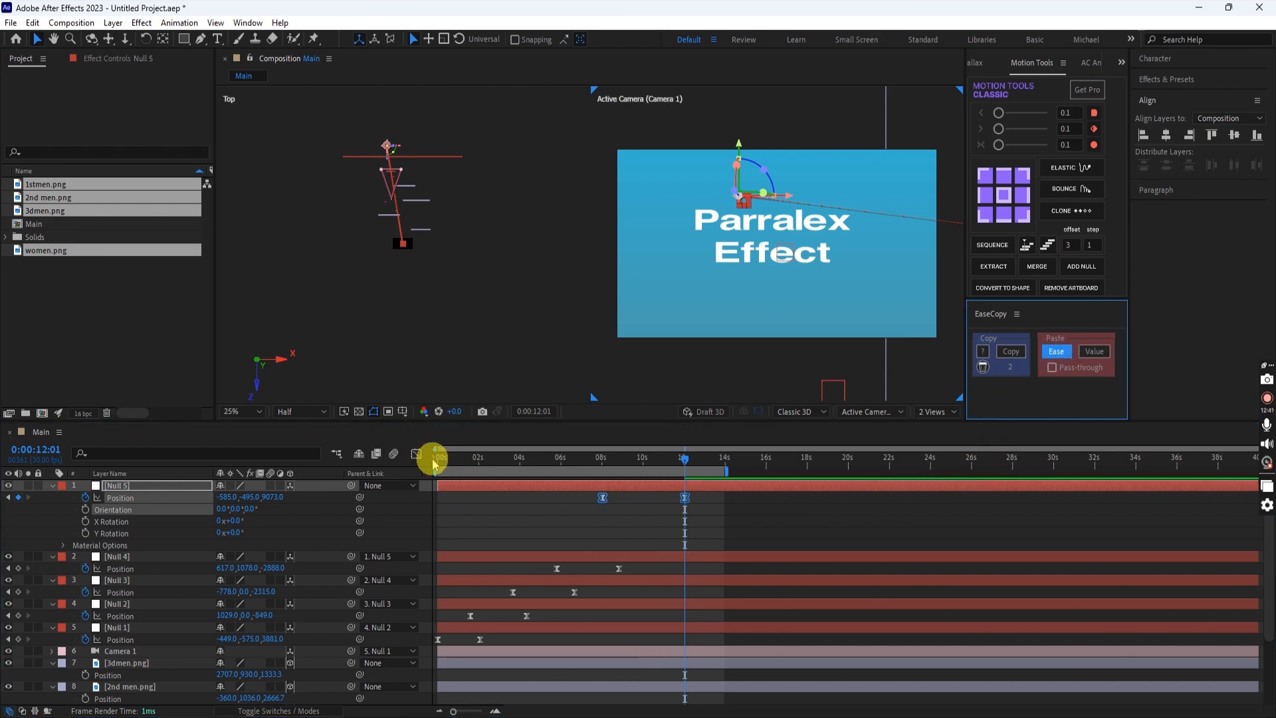
- Play the composition from the start to review the camera move through Null 5's last keyframe
left_click(434, 458)
key("space")
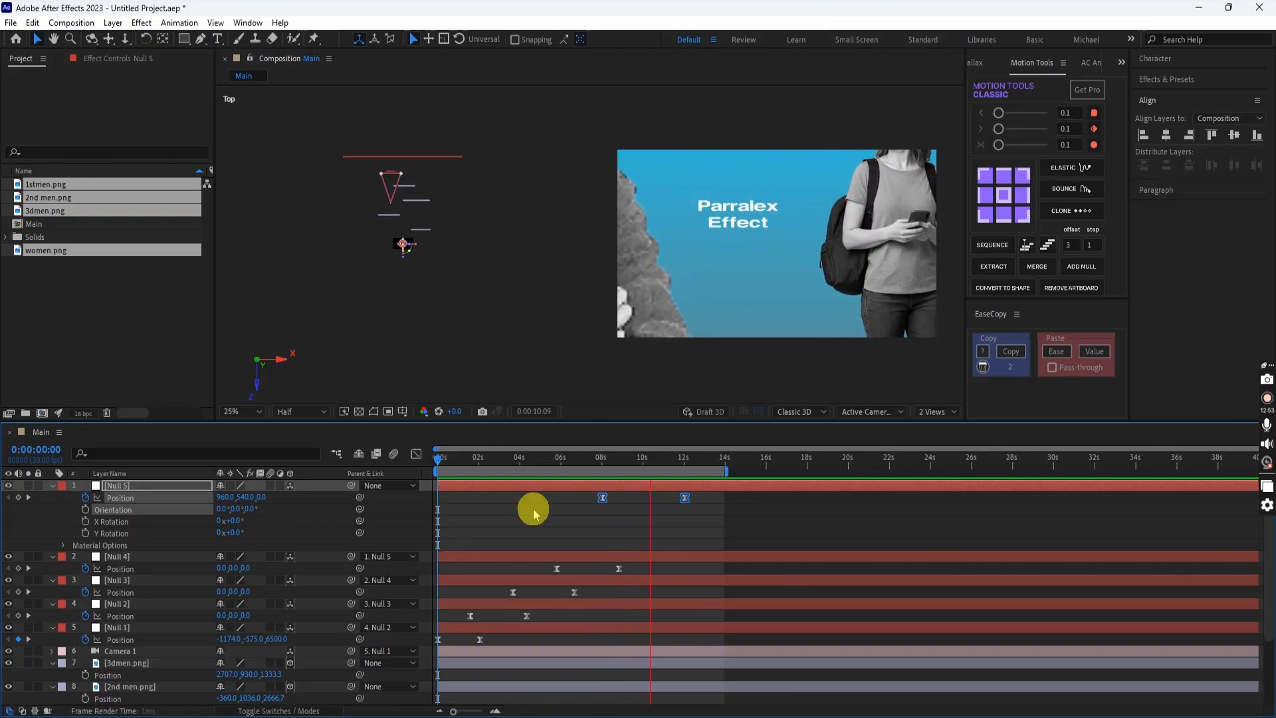
key("space")
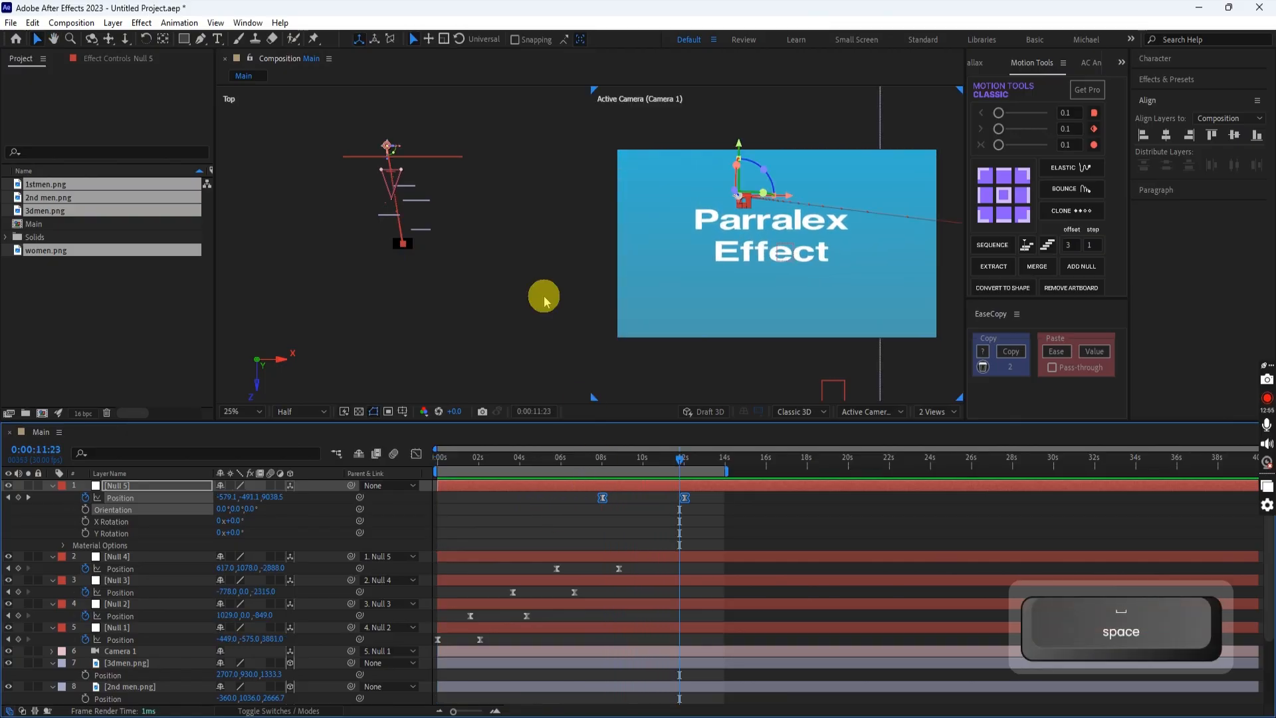
- Apply the Deep Glow effect to the Parralex Effect text layer
scroll(143, 545, "down", 4)
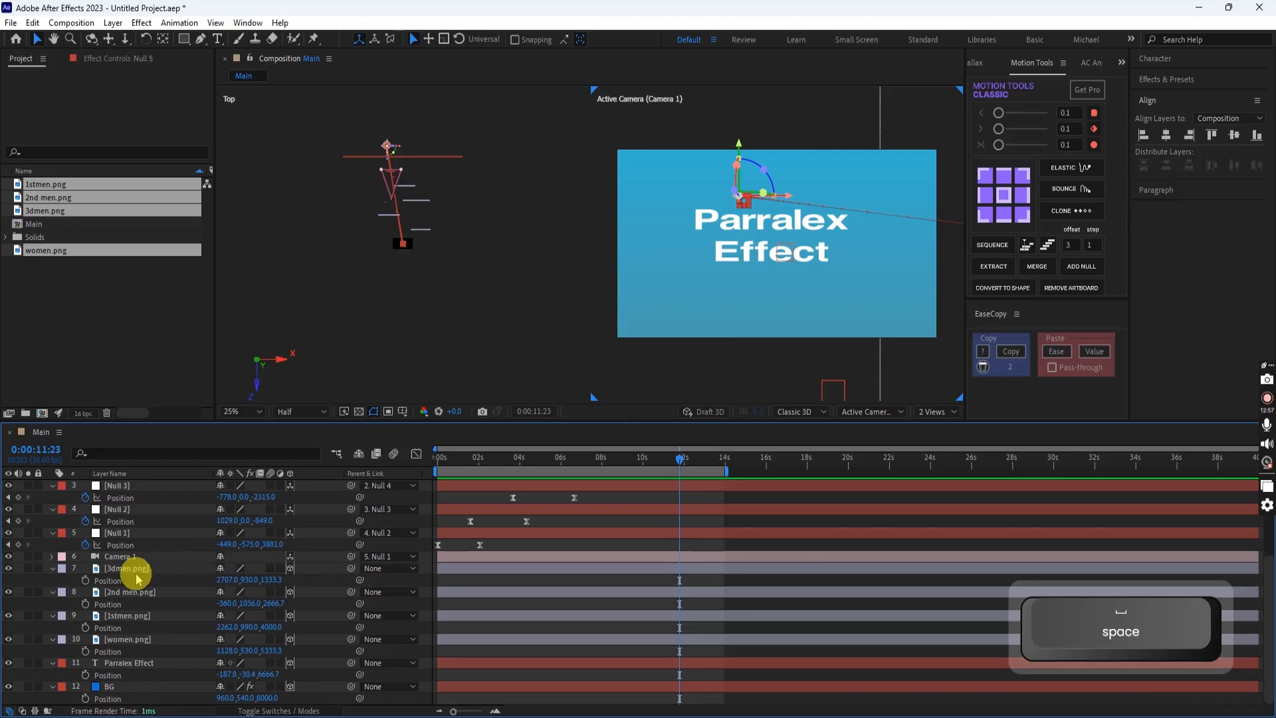
left_click(131, 666)
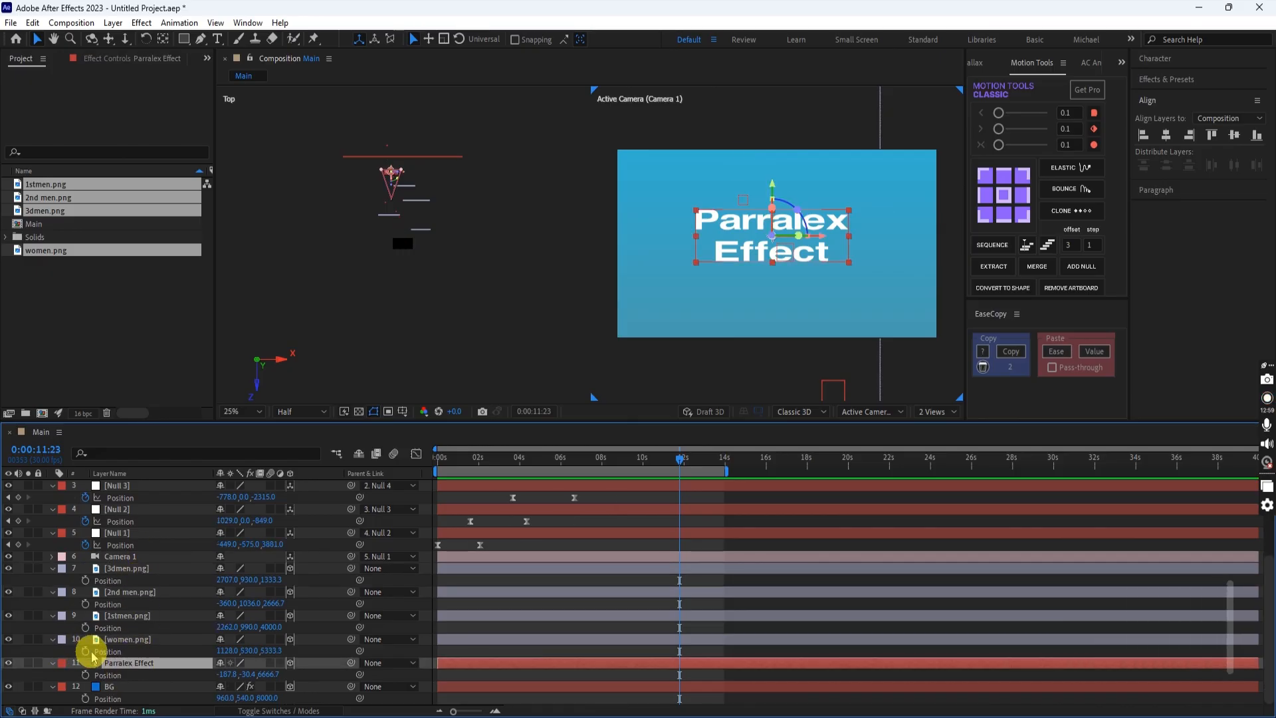
key("ctrl+space")
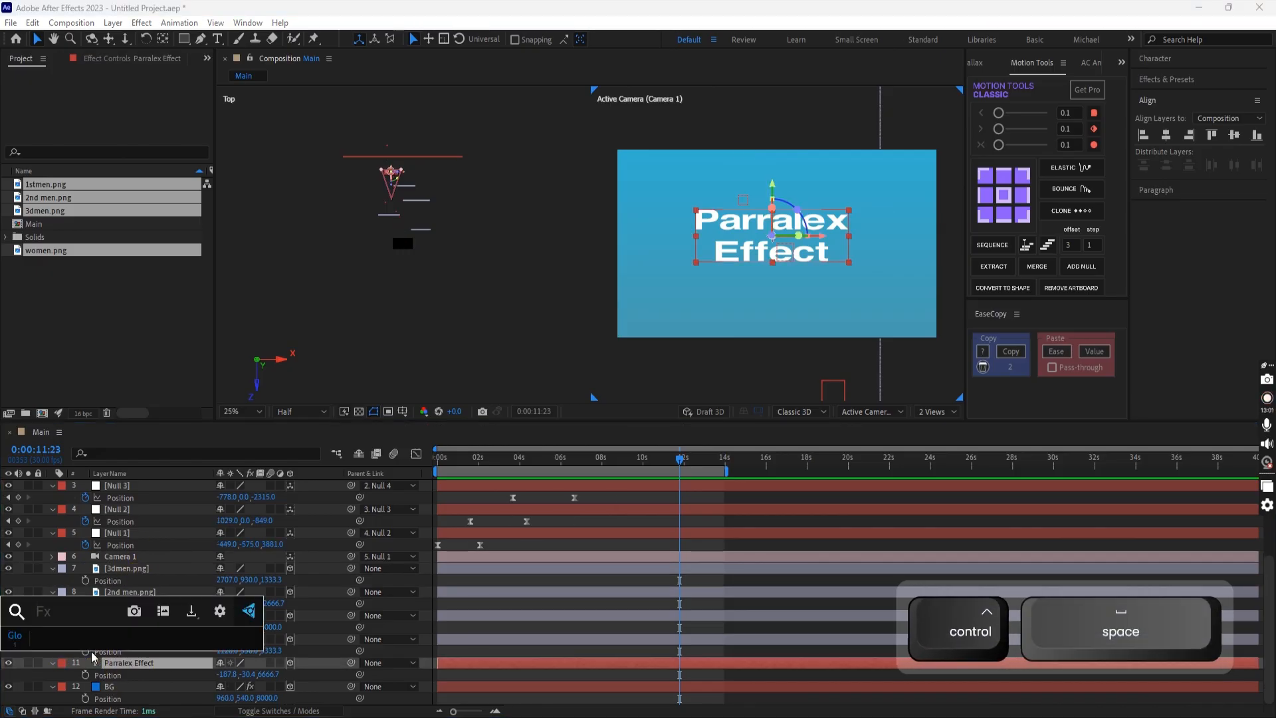
type("dee")
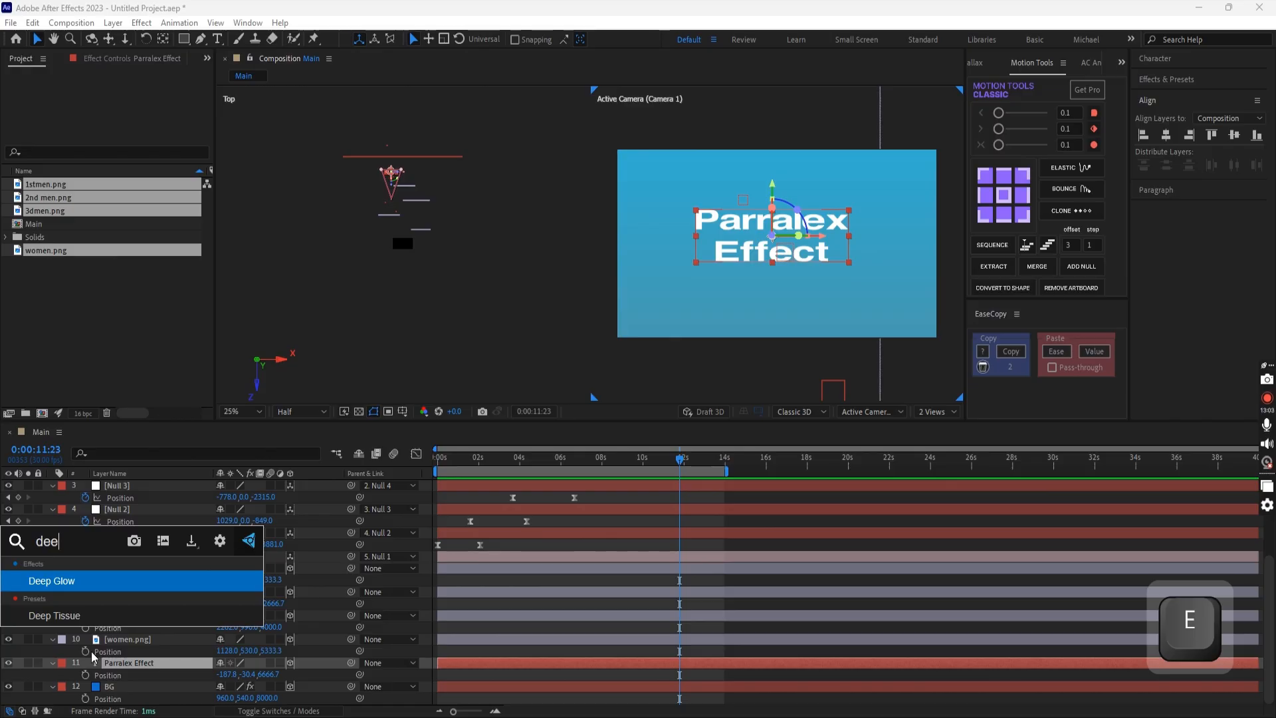
left_click(85, 599)
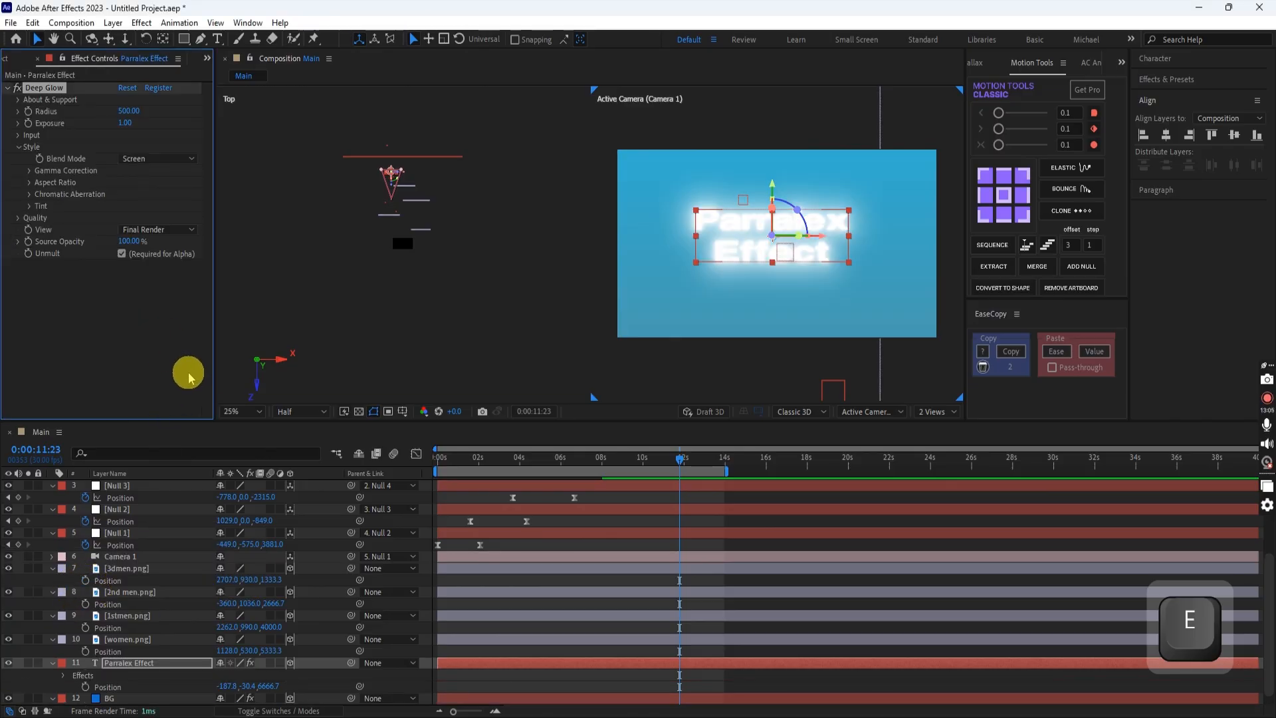
- Switch to the Expressions page in Notion and copy the Deep Glow radius flicker expression with base 50, amp 15 and freq 1.2
left_click(802, 717)
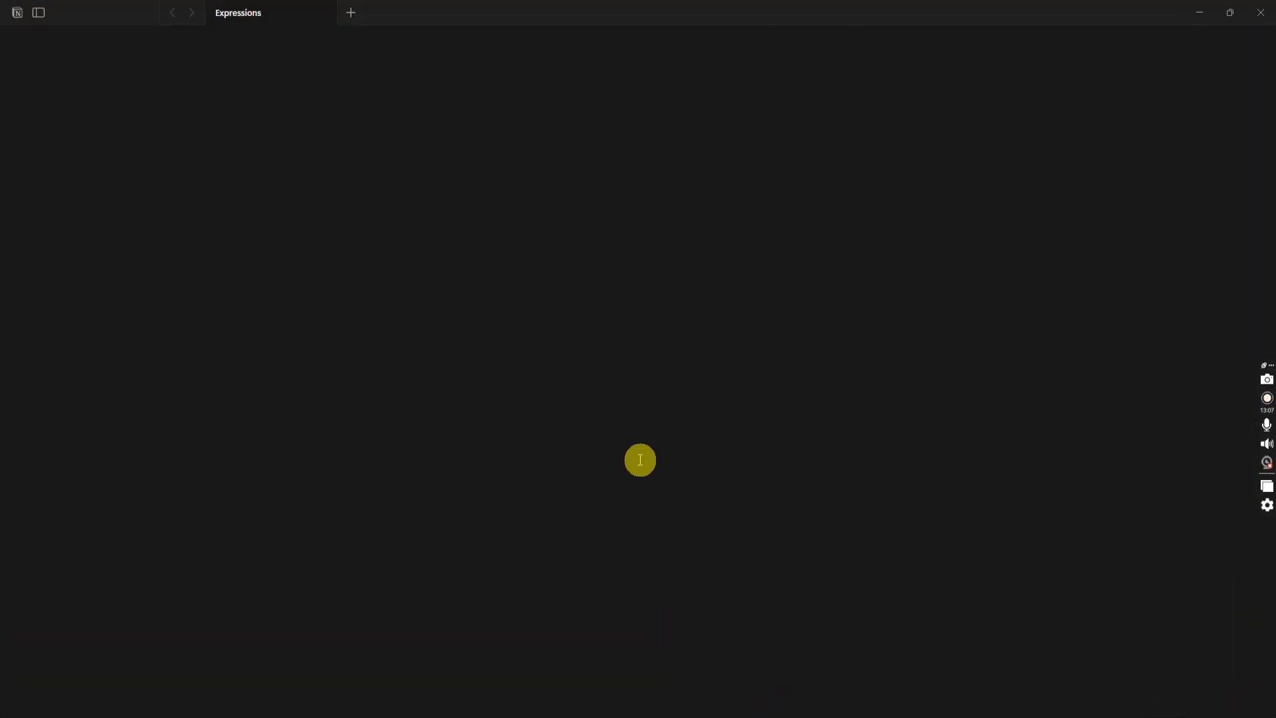
scroll(632, 509, "down", 3)
scroll(628, 511, "down", 5)
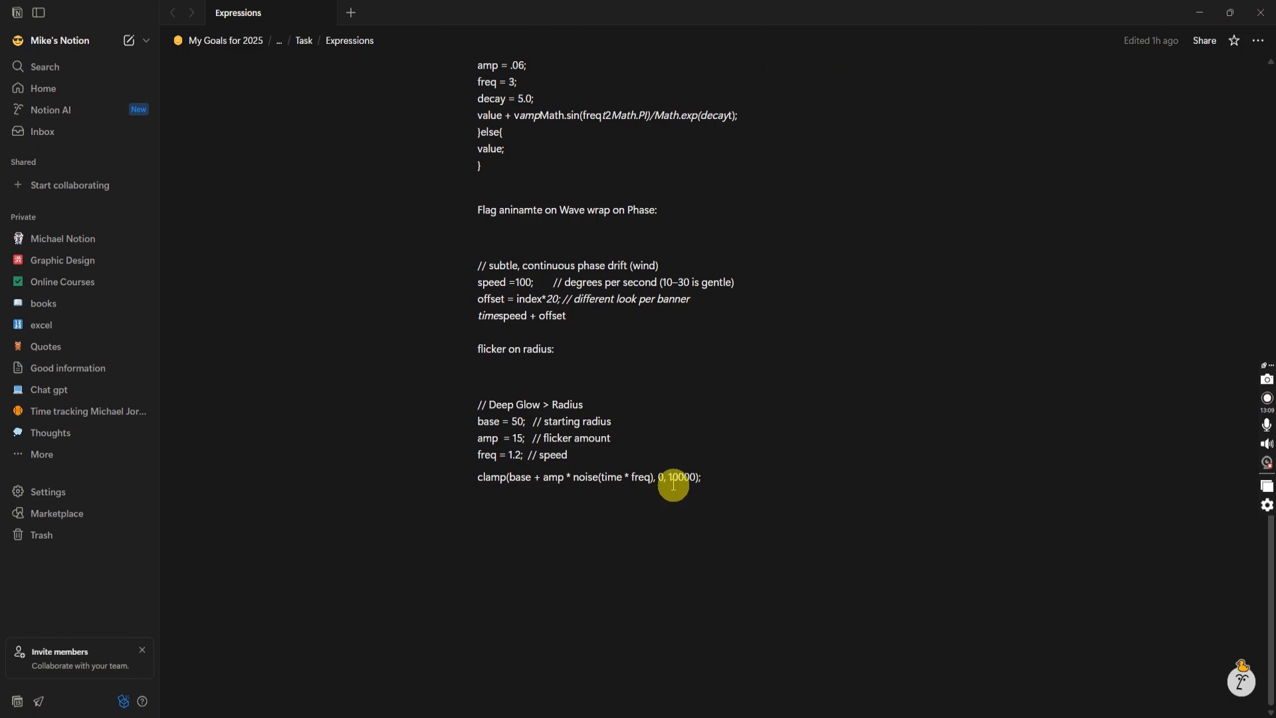
left_click_drag(712, 480, 464, 407)
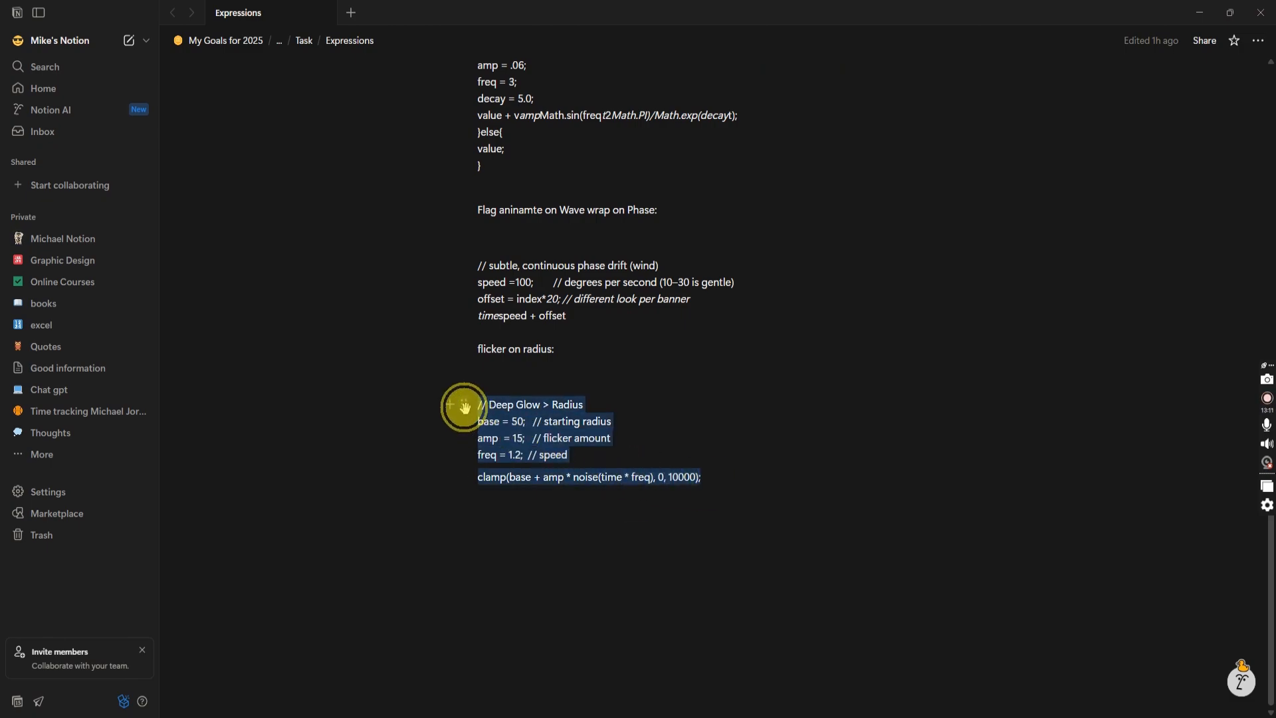
key("ctrl+c")
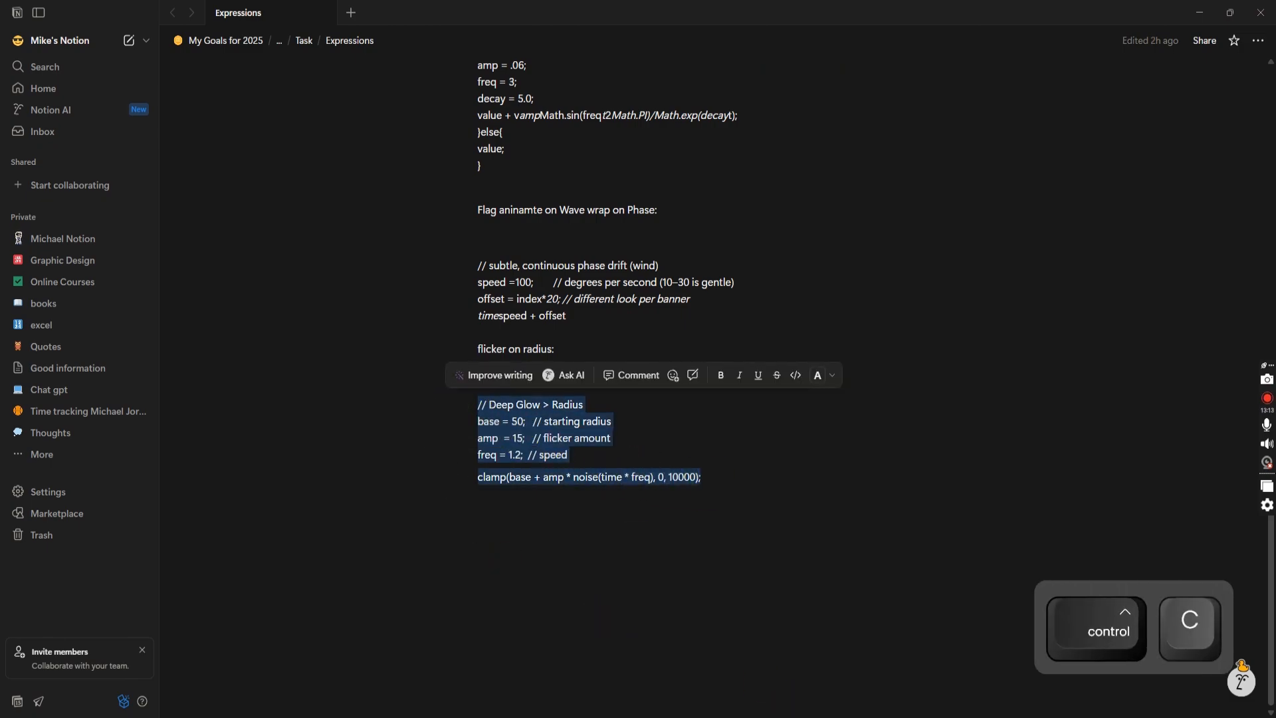
- Switch back to After Effects and set the Deep Glow radius on the text layer to 50
left_click(802, 717)
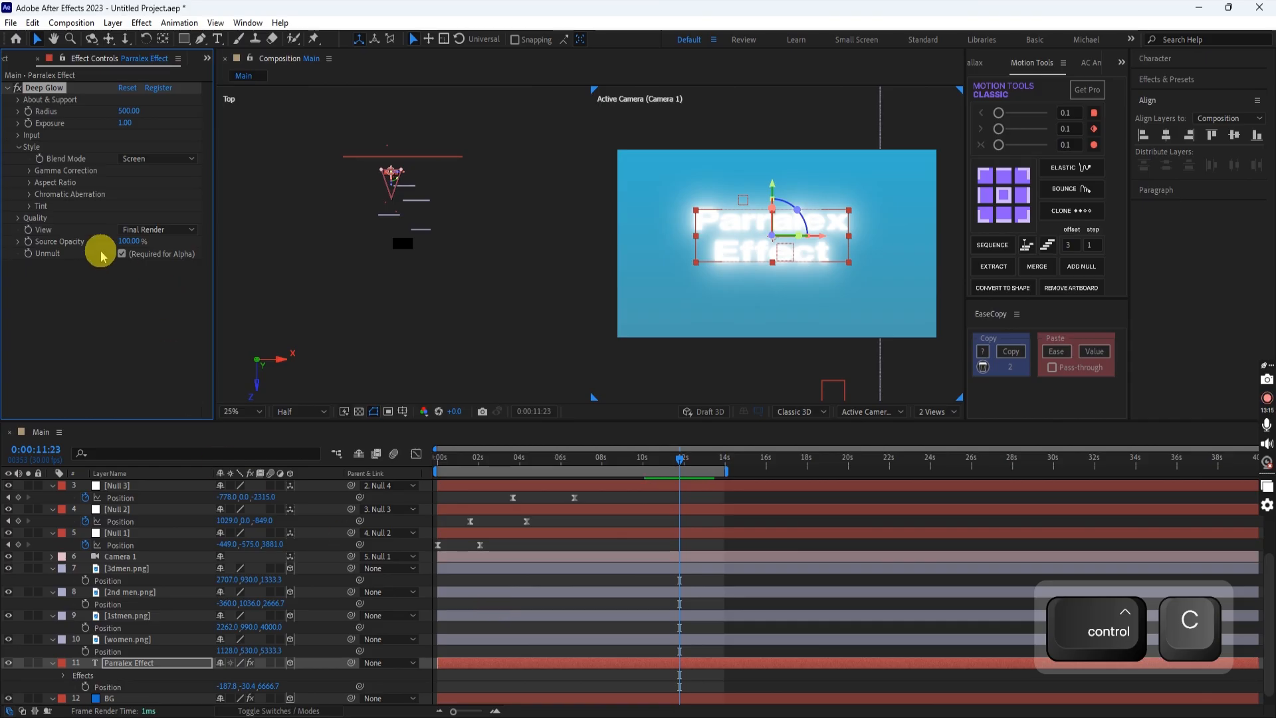
left_click(125, 111)
type("50")
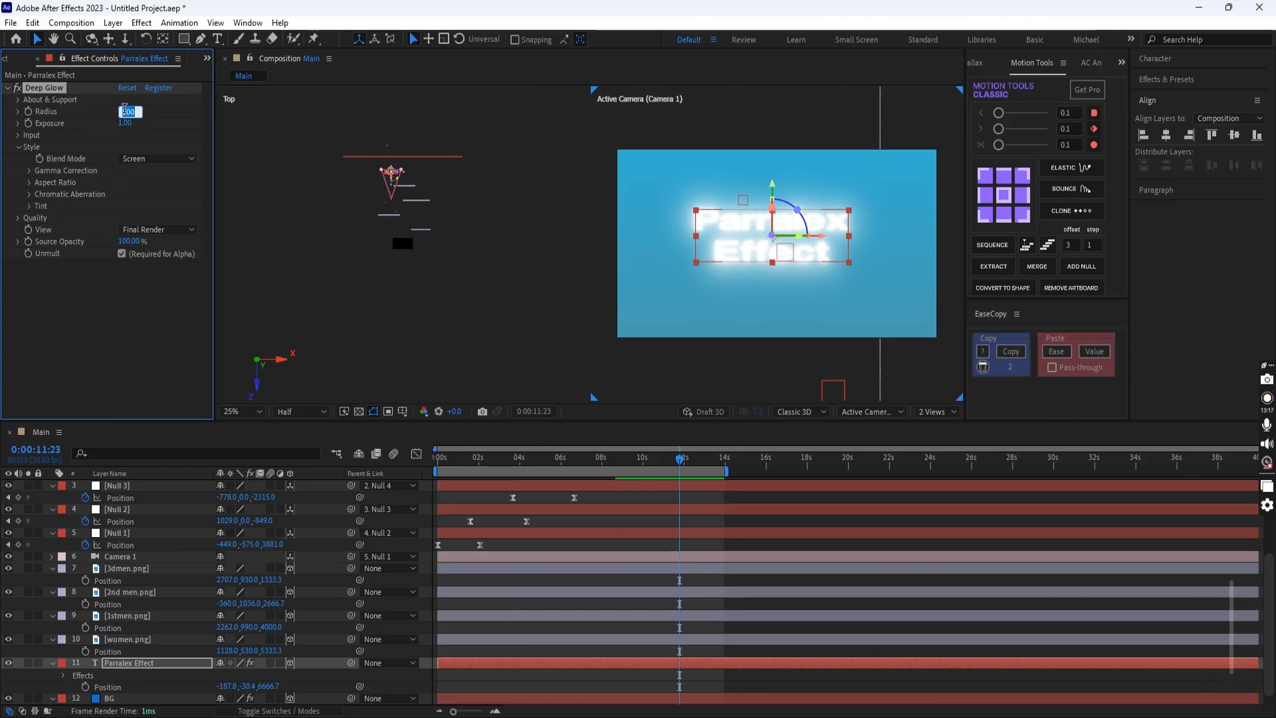
key("Return")
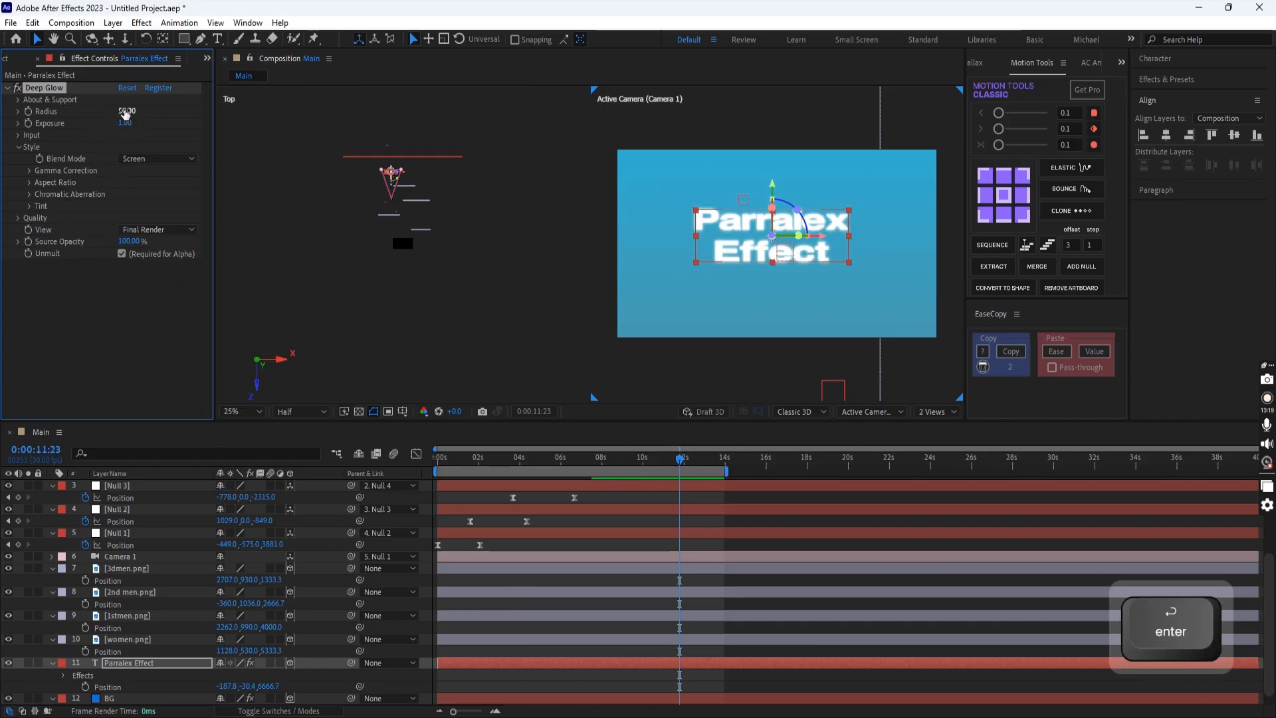
- Add the copied flicker expression to the text layer's Deep Glow Radius and return the current time to the start of the composition
left_click(28, 111, "alt")
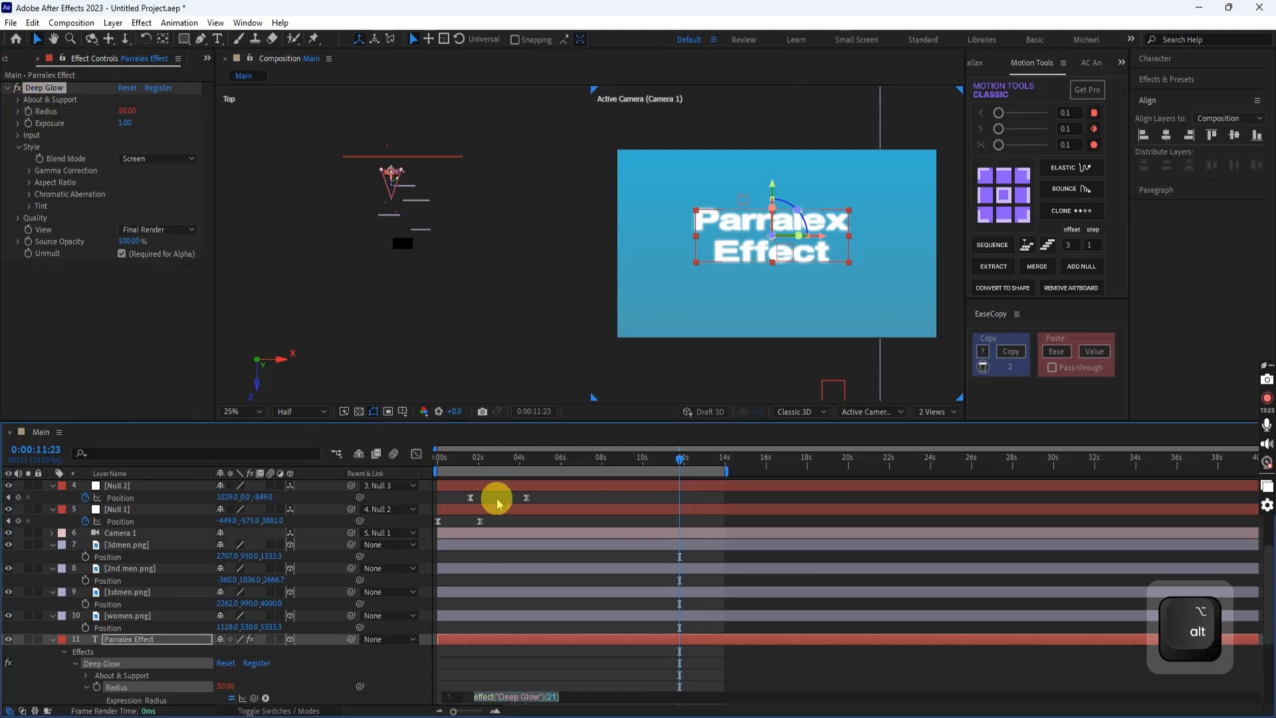
key("ctrl")
key("ctrl+v")
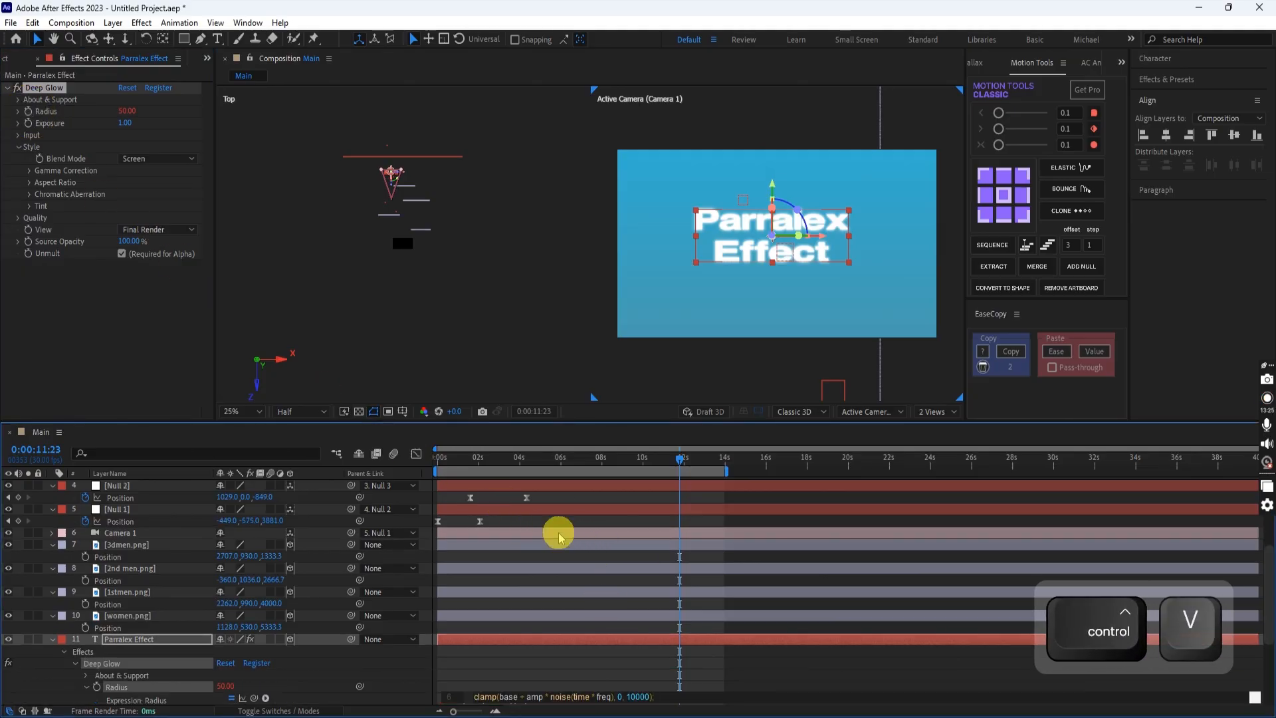
left_click(436, 460)
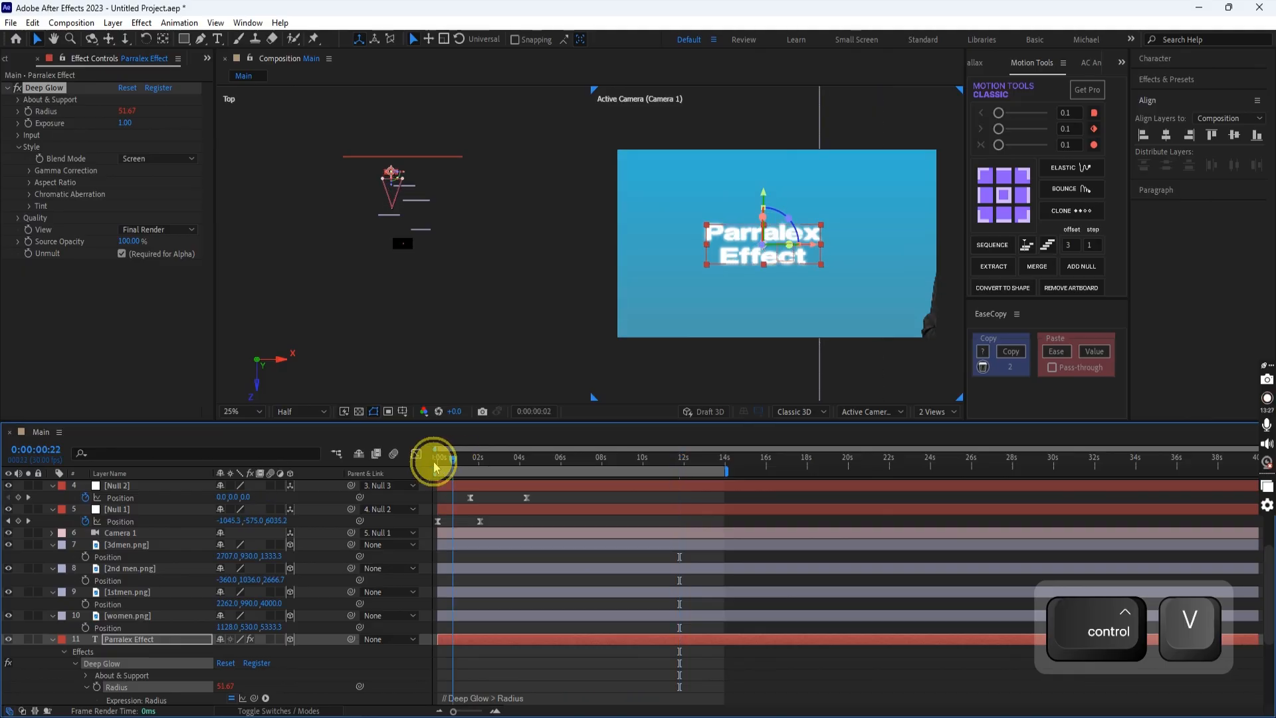
- Set the composition's preview resolution to Full and play the animation back from the start of the composition
key("space")
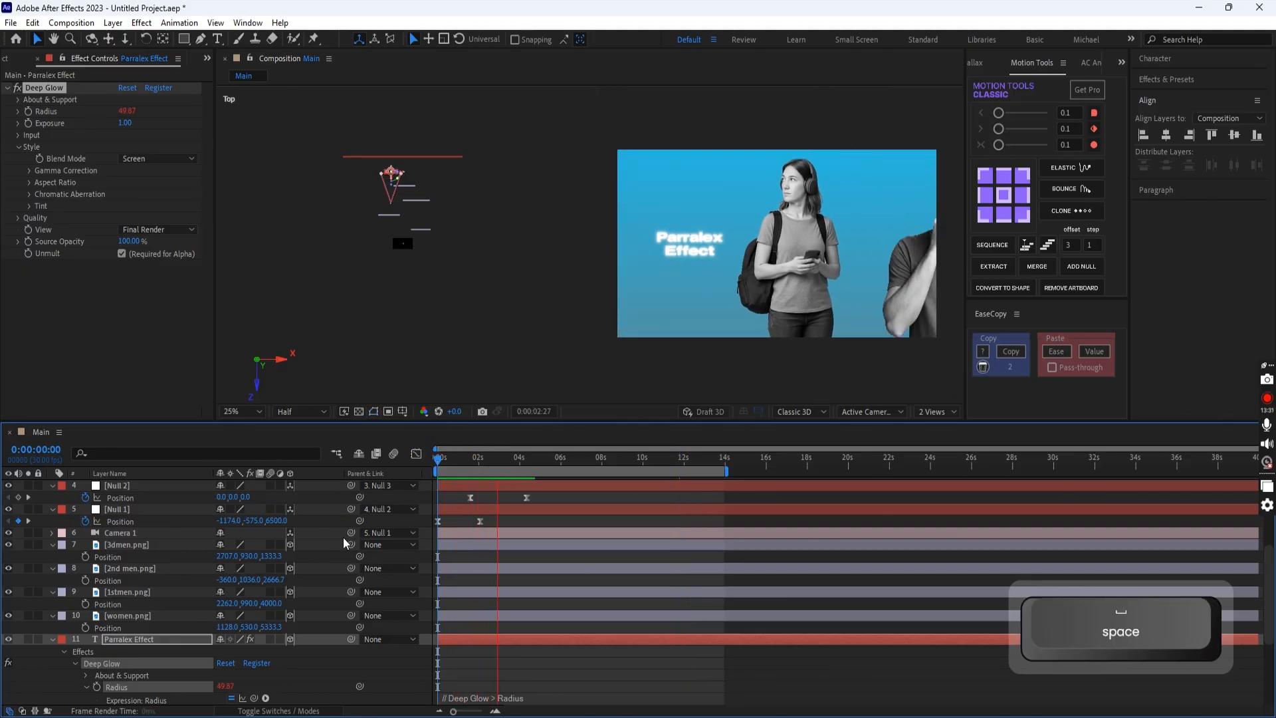
key("space")
left_click(318, 418)
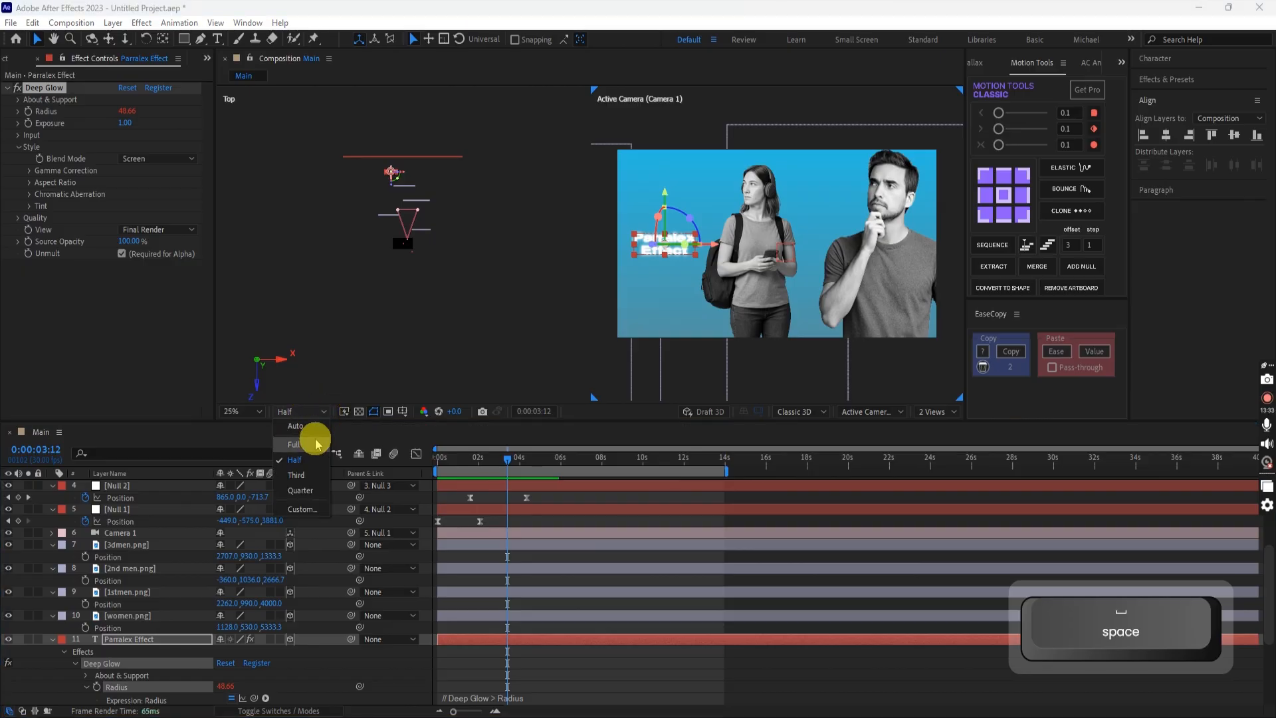
left_click(309, 439)
left_click(429, 466)
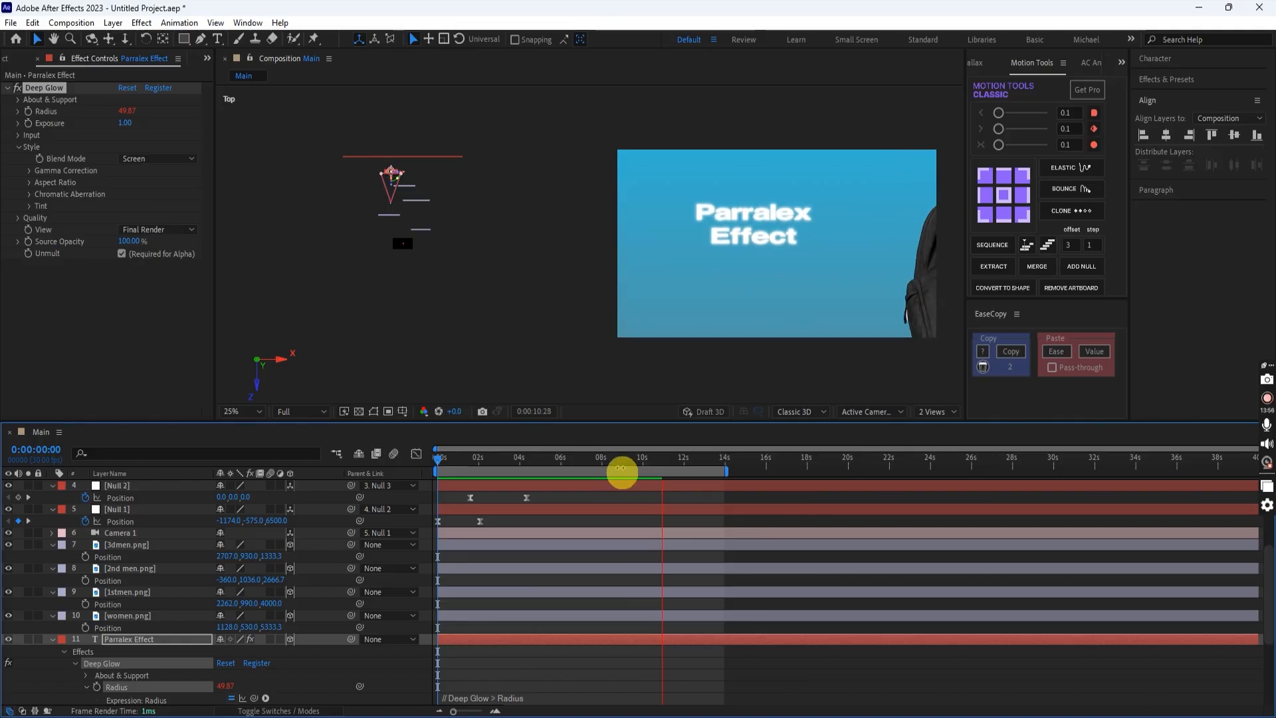
key("space")
- Expand the Camera Options of Camera 1 and turn on Depth of Field
scroll(151, 580, "down", 5)
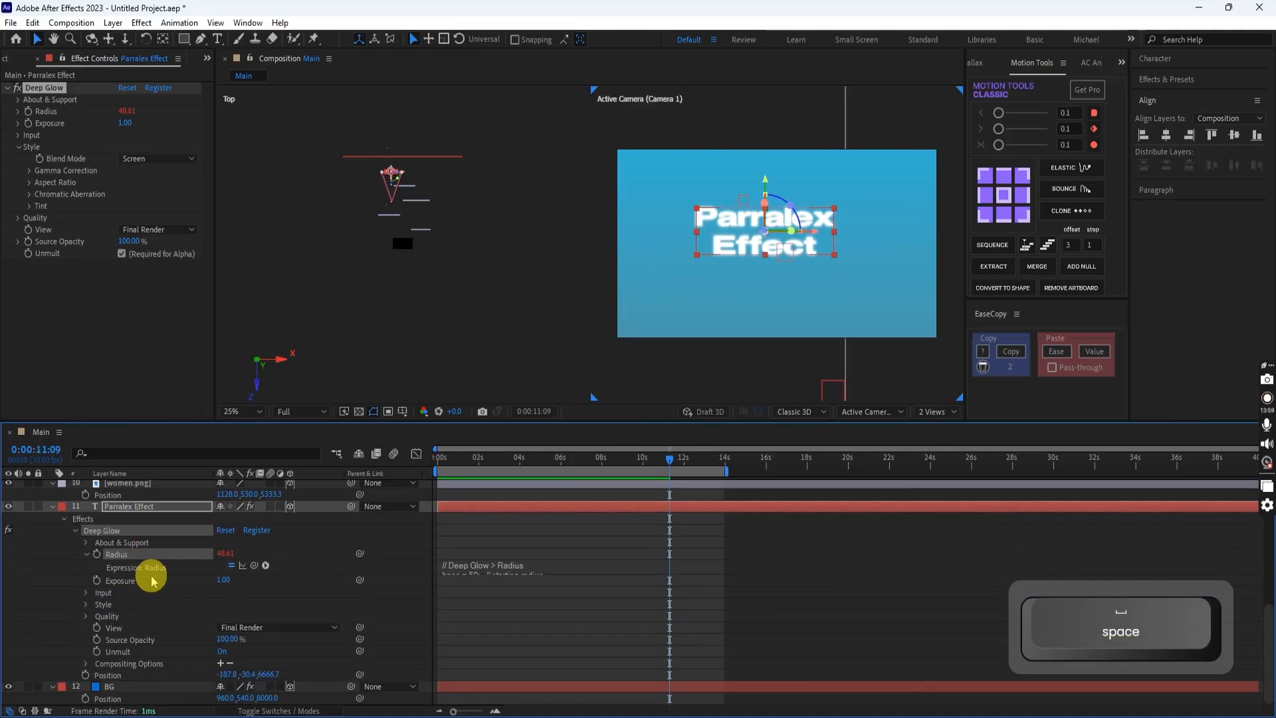
scroll(150, 575, "up", 5)
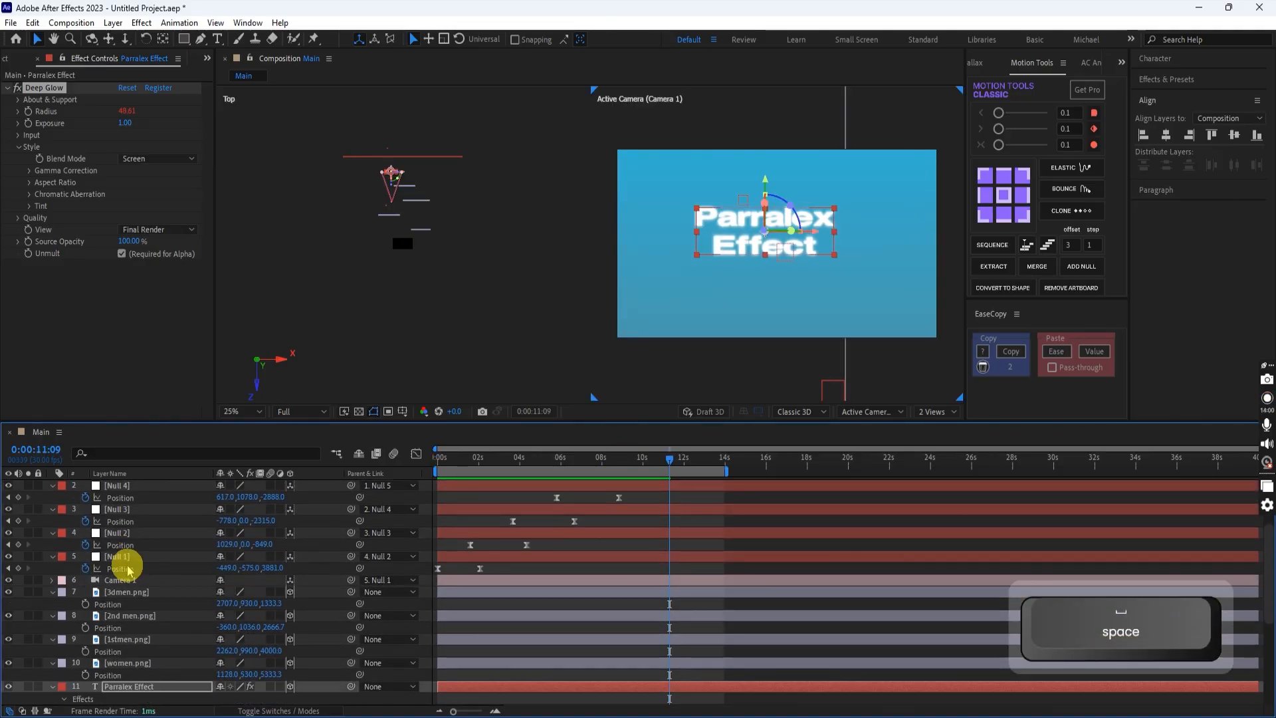
left_click(127, 544)
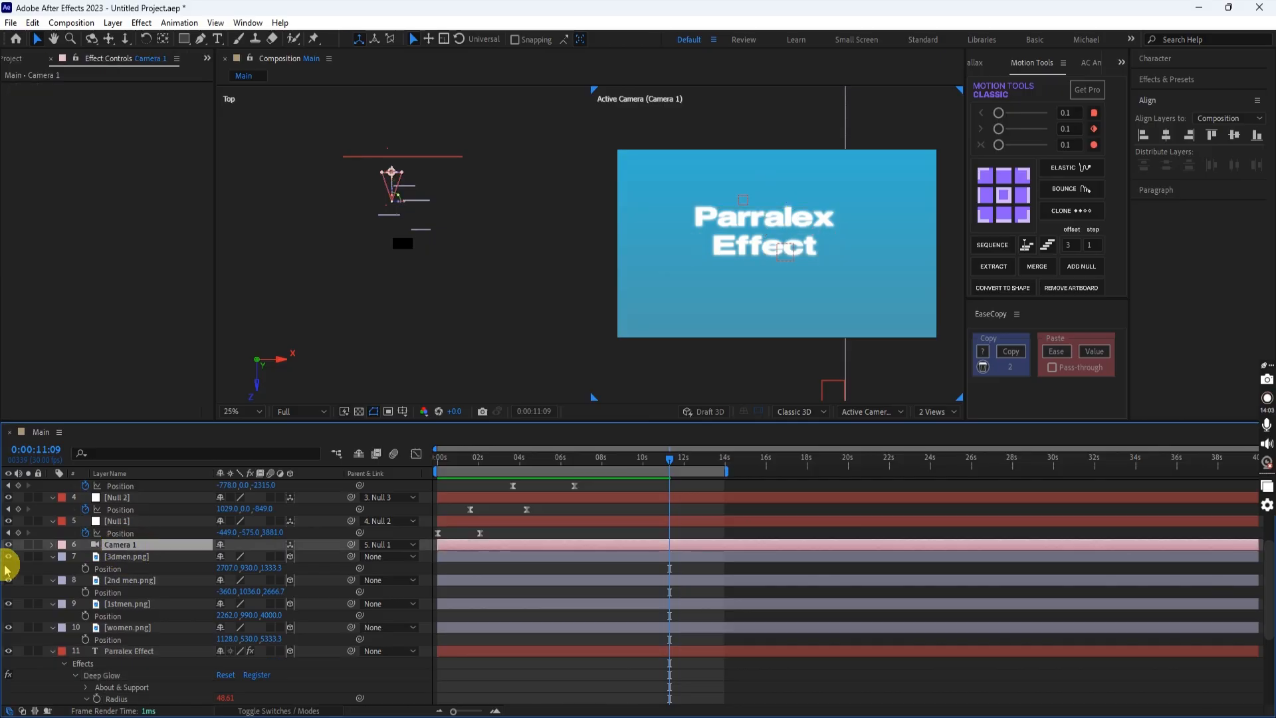
left_click(53, 545)
left_click(64, 571)
scroll(66, 623, "down", 1)
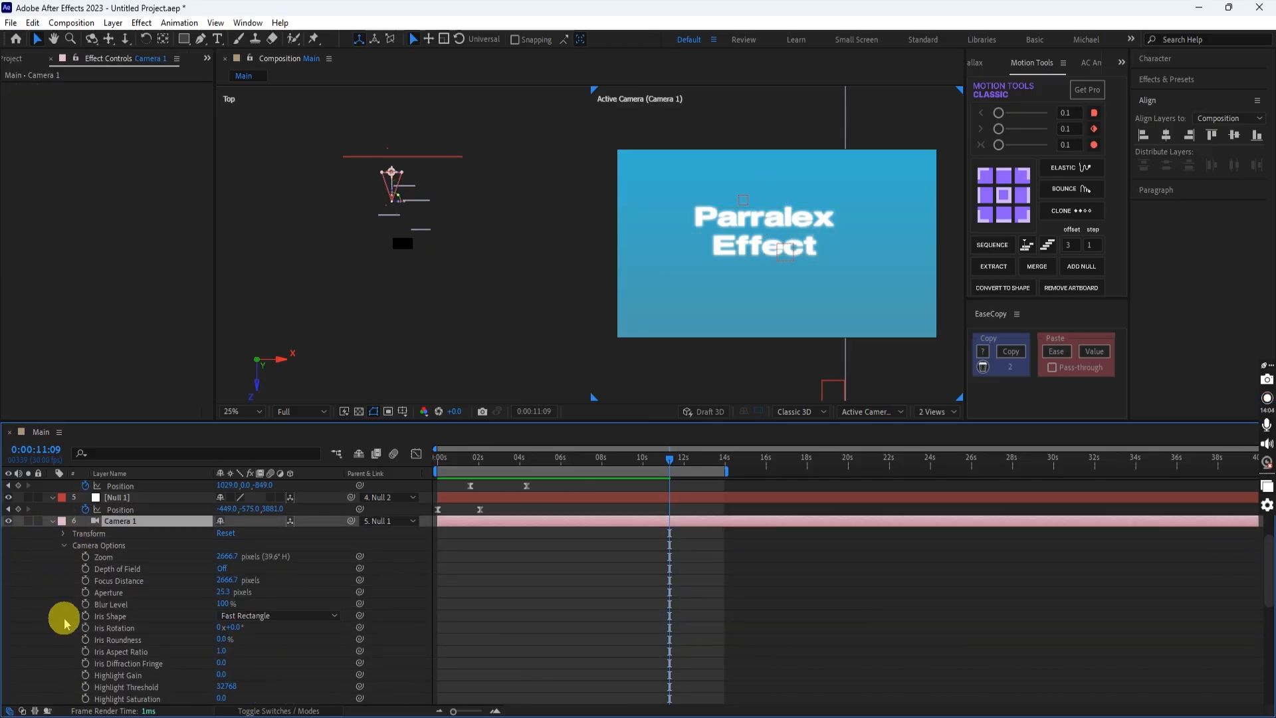
left_click(227, 569)
- Set Camera 1's Aperture to 100 pixels and return the current time to the start of the composition
left_click(226, 592)
type("100")
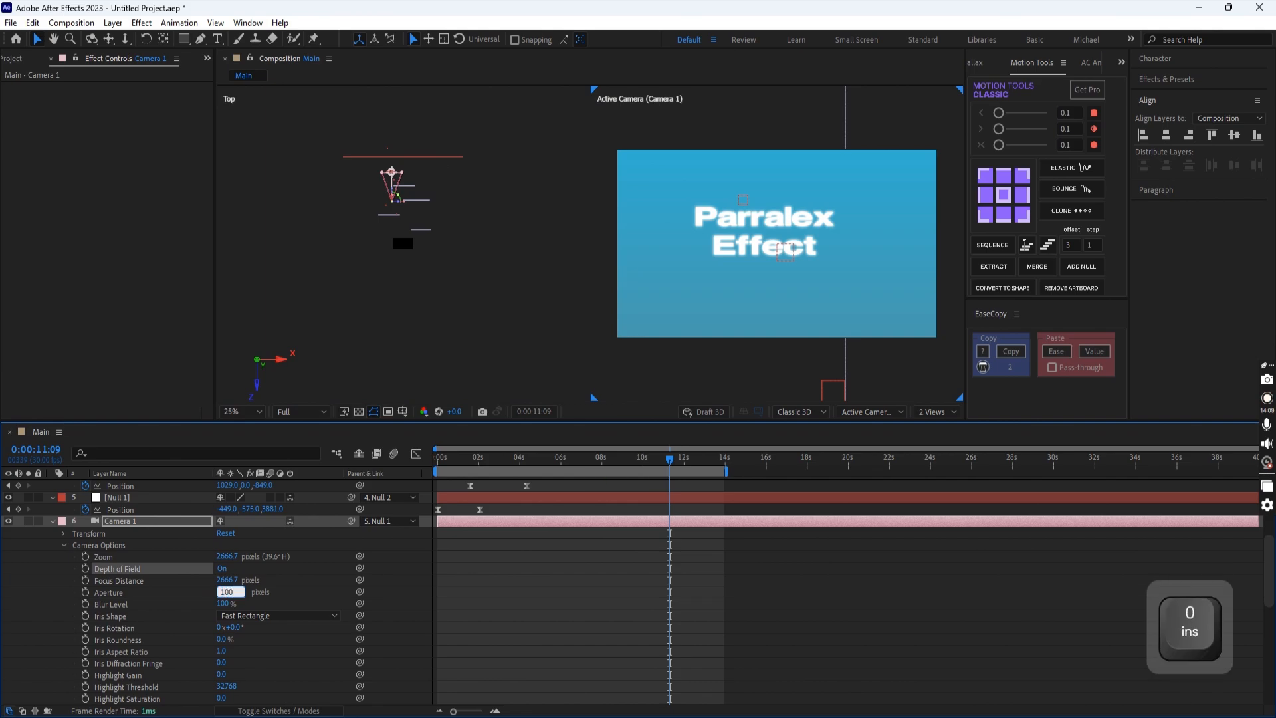
key("Return")
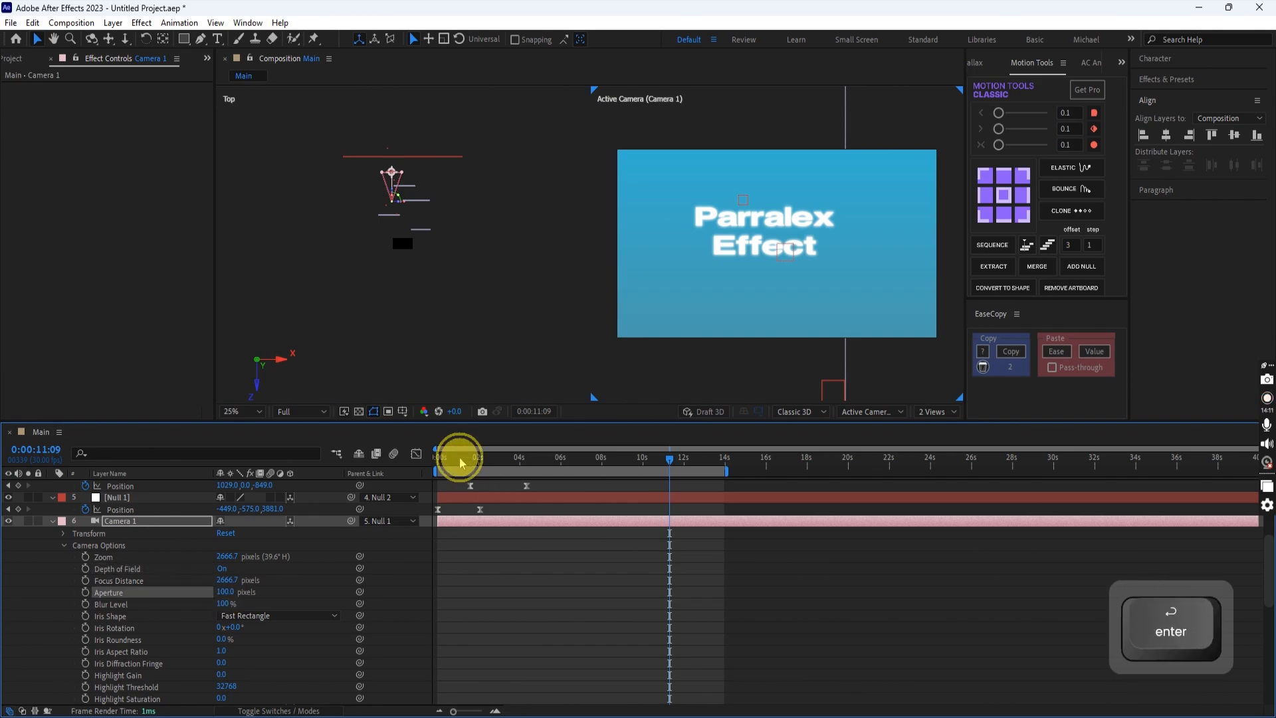
left_click_drag(460, 457, 419, 462)
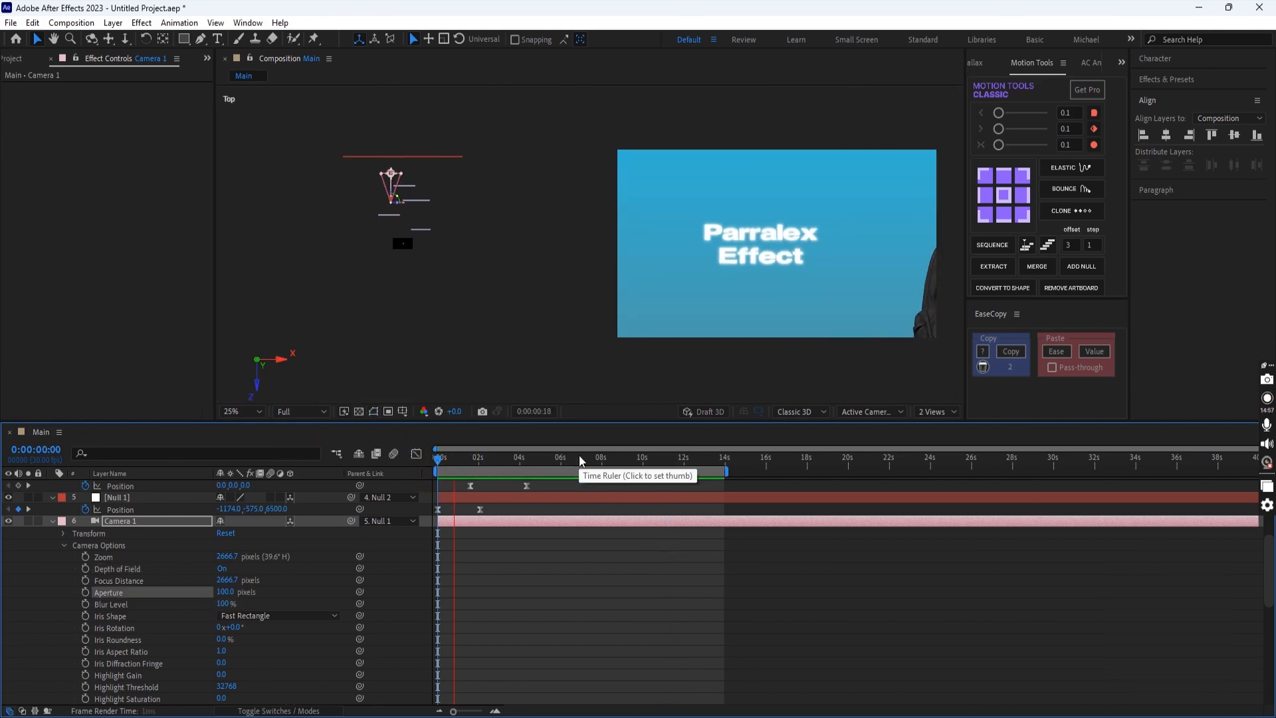